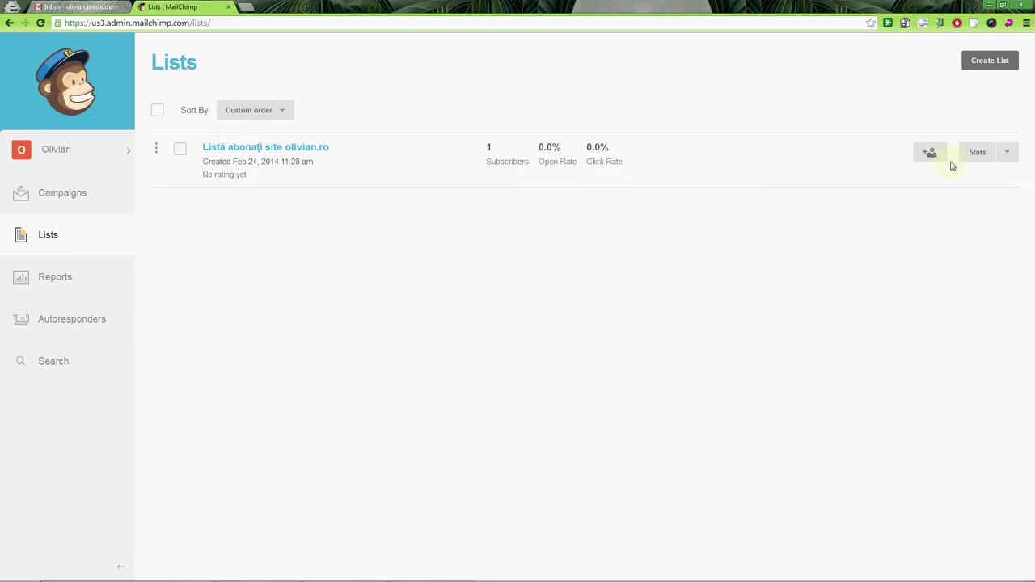
Step: Open the site list's Manage subscribers page and its Add subscriber form
{"action": "left_click", "coordinate": [1002, 155]}
{"action": "left_click", "coordinate": [993, 175]}
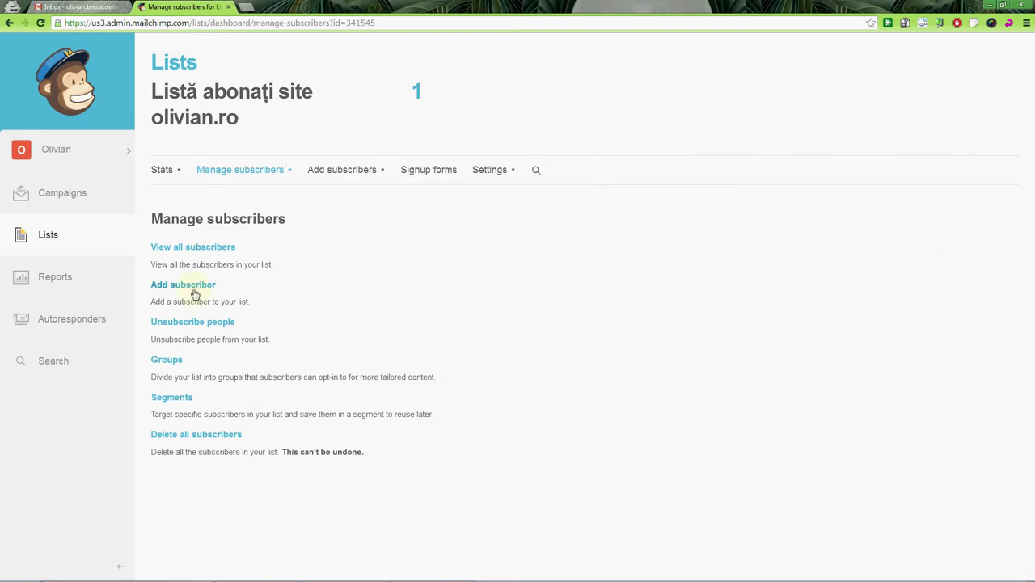
{"action": "left_click", "coordinate": [202, 285]}
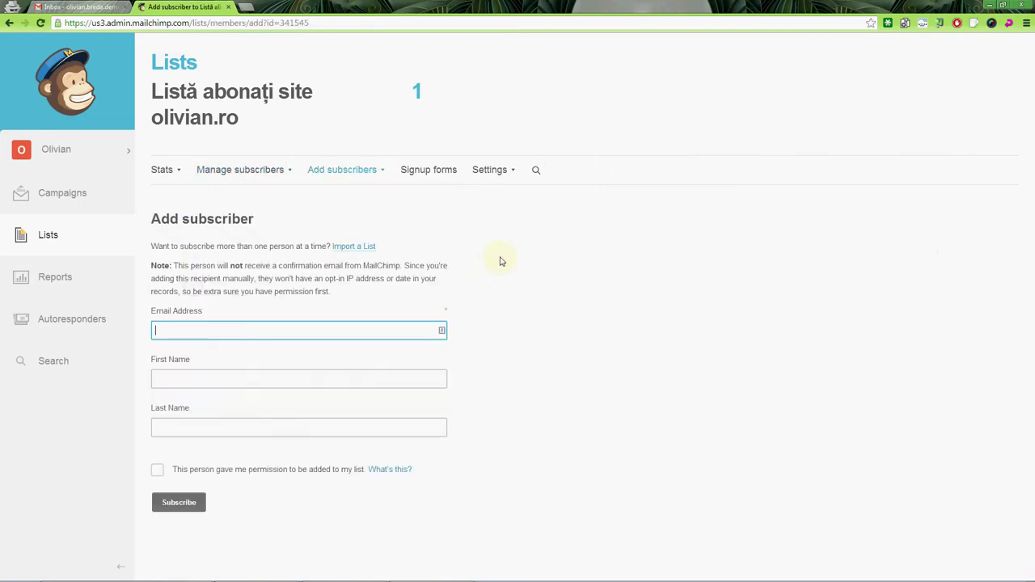
{"action": "key", "text": "alt+Tab"}
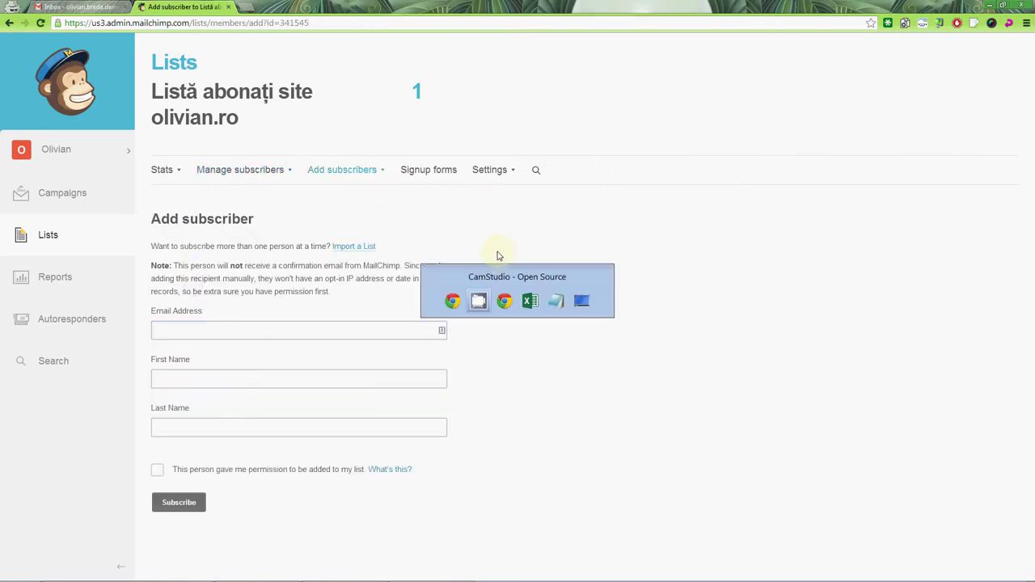
Step: In Notepad, type a test e-mail address and duplicate it onto three lines
{"action": "key", "text": "alt+Tab"}
{"action": "key", "text": "alt+Tab"}
{"action": "key", "text": "alt+Tab"}
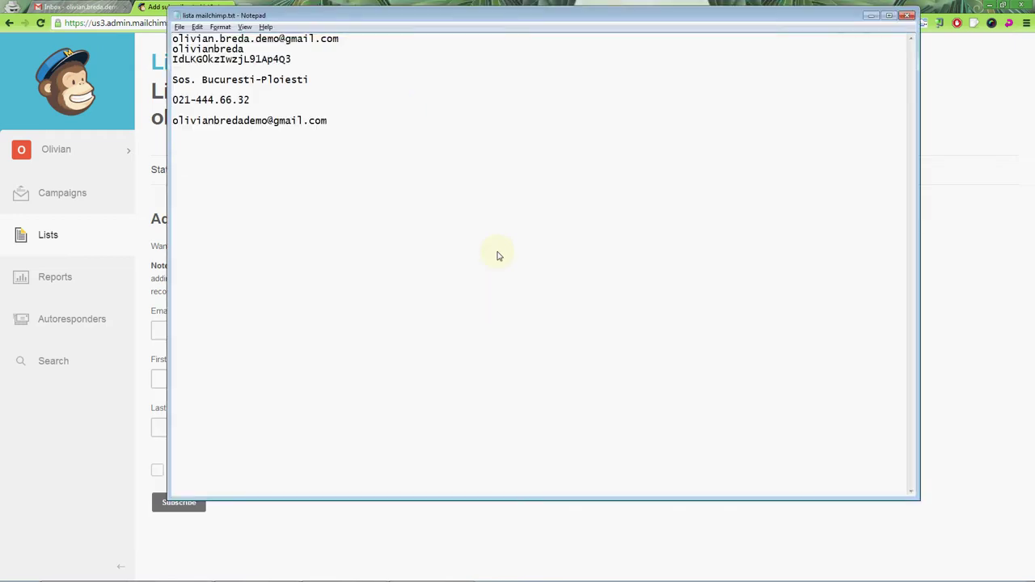
{"action": "key", "text": "shift+Home"}
{"action": "key", "text": "ctrl+c"}
{"action": "key", "text": "End"}
{"action": "key", "text": "Return"}
{"action": "key", "text": "ctrl+v"}
{"action": "key", "text": "Return"}
{"action": "key", "text": "ctrl+v"}
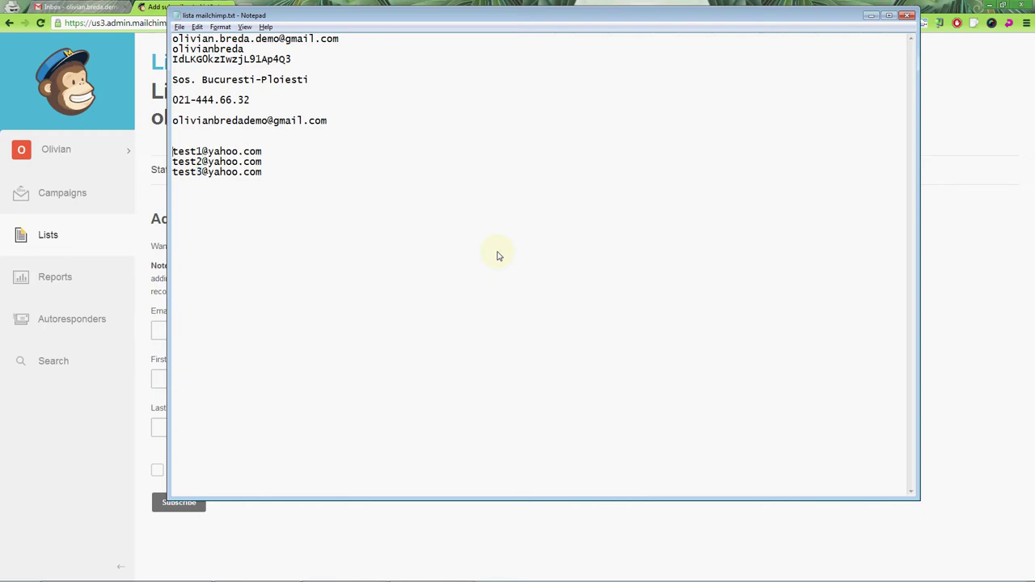
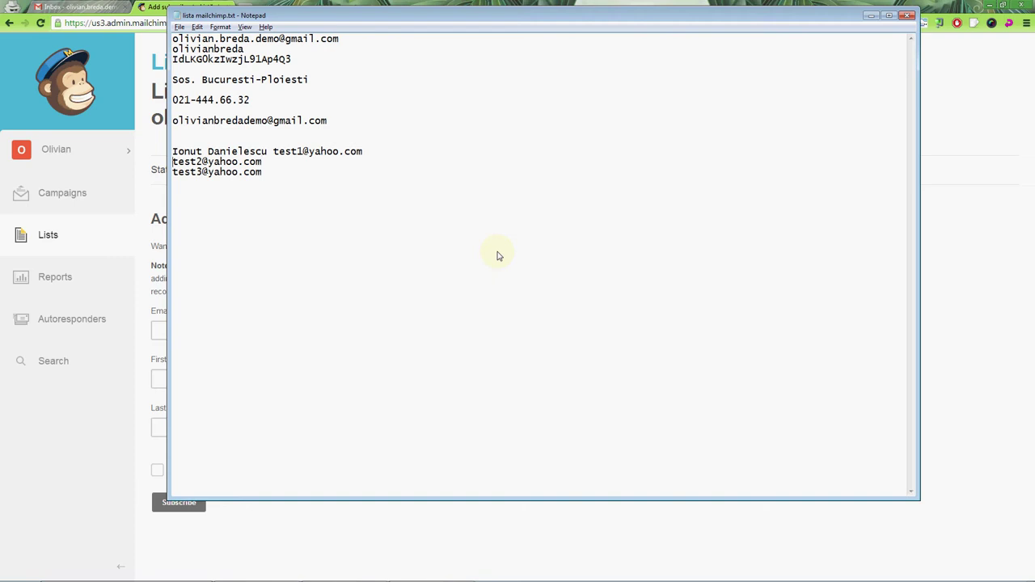
Step: Type a test contact's full name and copy it before the second and third addresses
{"action": "key", "text": "Home"}
{"action": "key", "text": "ctrl+shift+Right"}
{"action": "key", "text": "ctrl+shift+Right"}
{"action": "key", "text": "ctrl+c"}
{"action": "key", "text": "Down"}
{"action": "key", "text": "Home"}
{"action": "key", "text": "ctrl+v"}
{"action": "key", "text": "Down"}
{"action": "key", "text": "Home"}
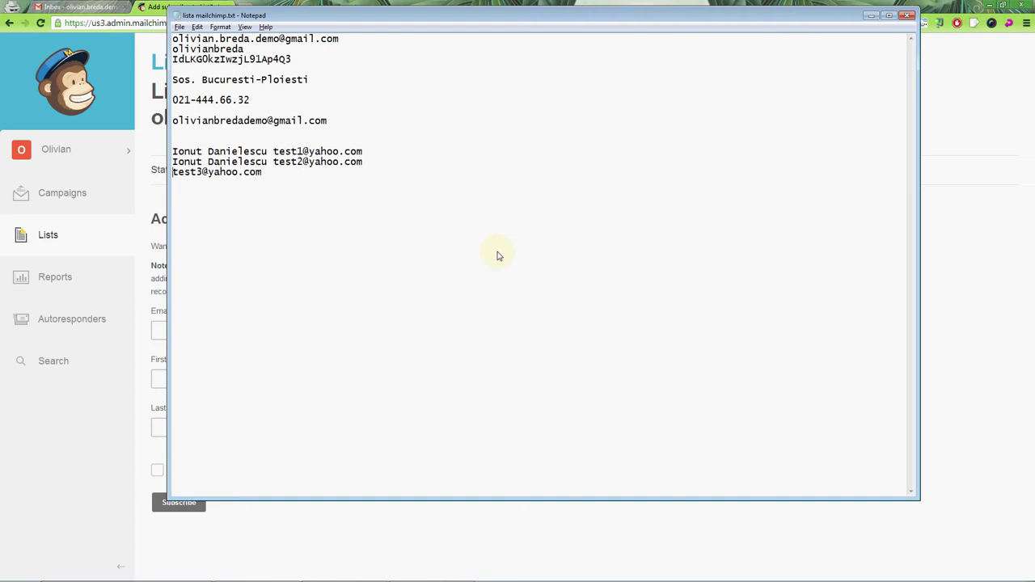
{"action": "key", "text": "ctrl+v"}
Step: Change the first names on the second and third lines so each contact differs
{"action": "key", "text": "ctrl+Home"}
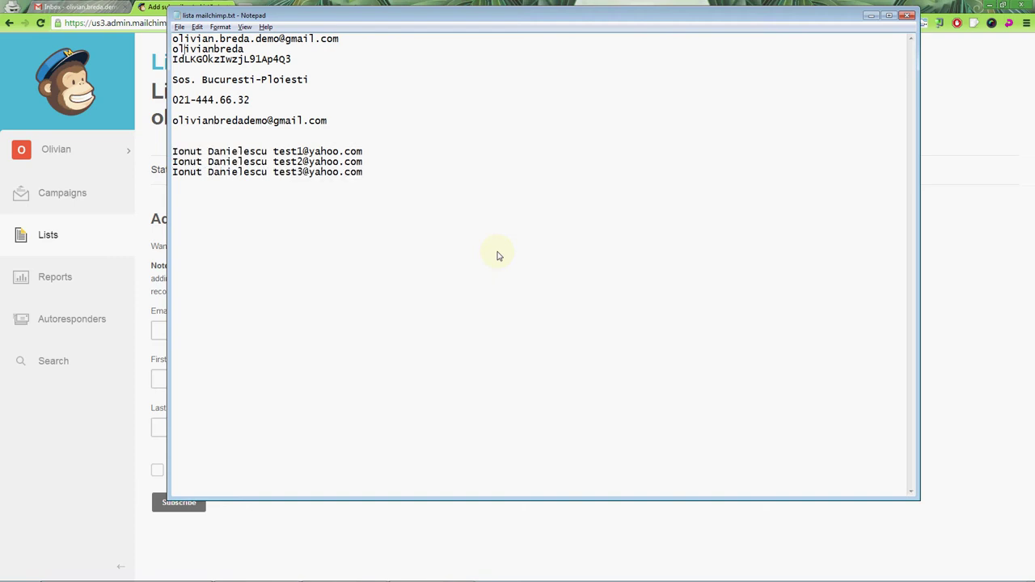
{"action": "key", "text": "Delete"}
{"action": "key", "text": "Delete"}
{"action": "key", "text": "Delete"}
{"action": "type", "text": "nes"}
{"action": "key", "text": "BackSpace"}
{"action": "type", "text": "l"}
{"action": "key", "text": "Down"}
{"action": "key", "text": "shift+Left"}
{"action": "key", "text": "shift+Left"}
{"action": "type", "text": "ela"}
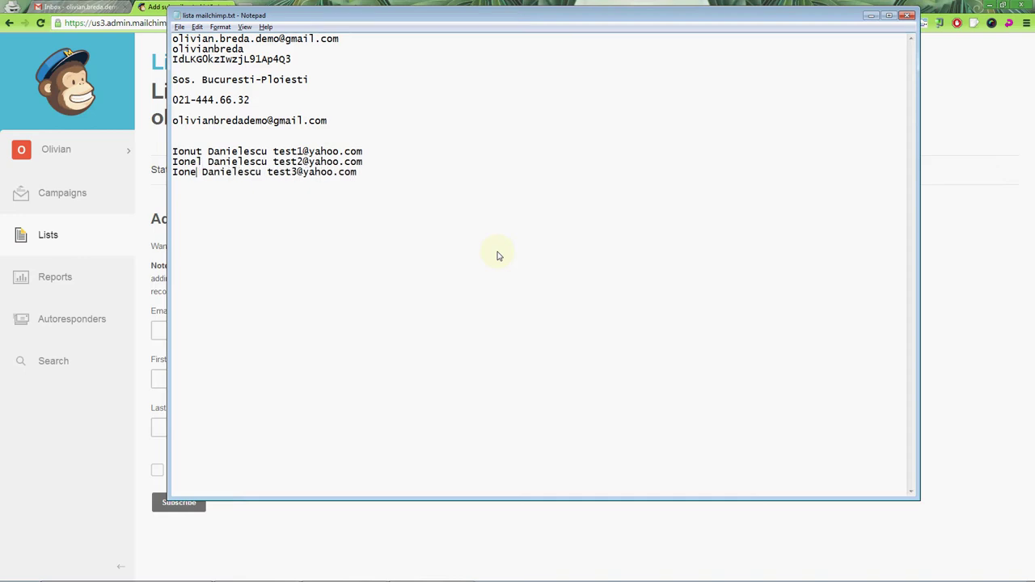
Step: Copy the first test e-mail address into the form's e-mail field
{"action": "key", "text": "alt+Tab"}
{"action": "key", "text": "alt+Tab"}
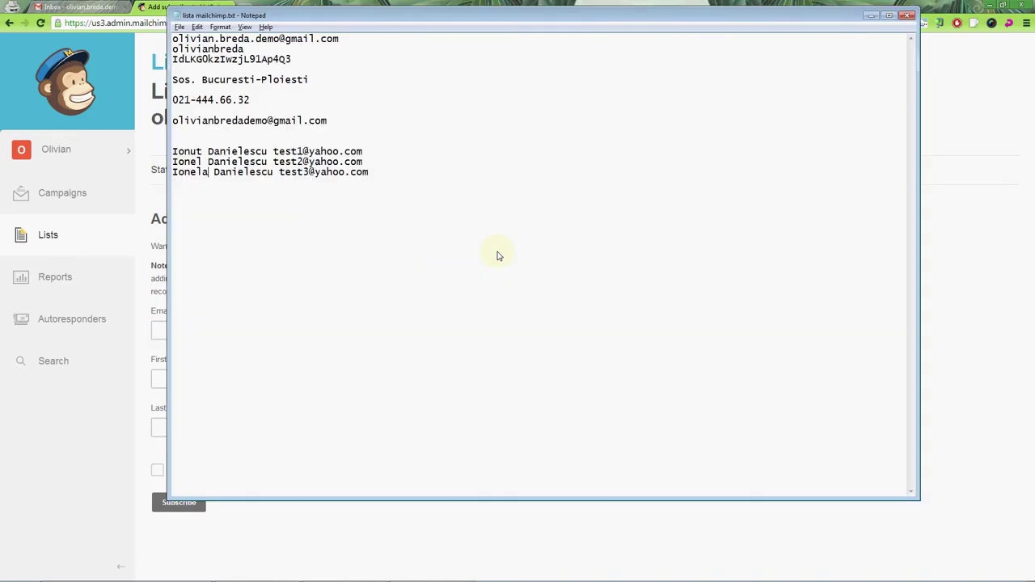
{"action": "key", "text": "Up"}
{"action": "key", "text": "Up"}
{"action": "key", "text": "ctrl+Right"}
{"action": "key", "text": "shift+End"}
{"action": "key", "text": "ctrl+c"}
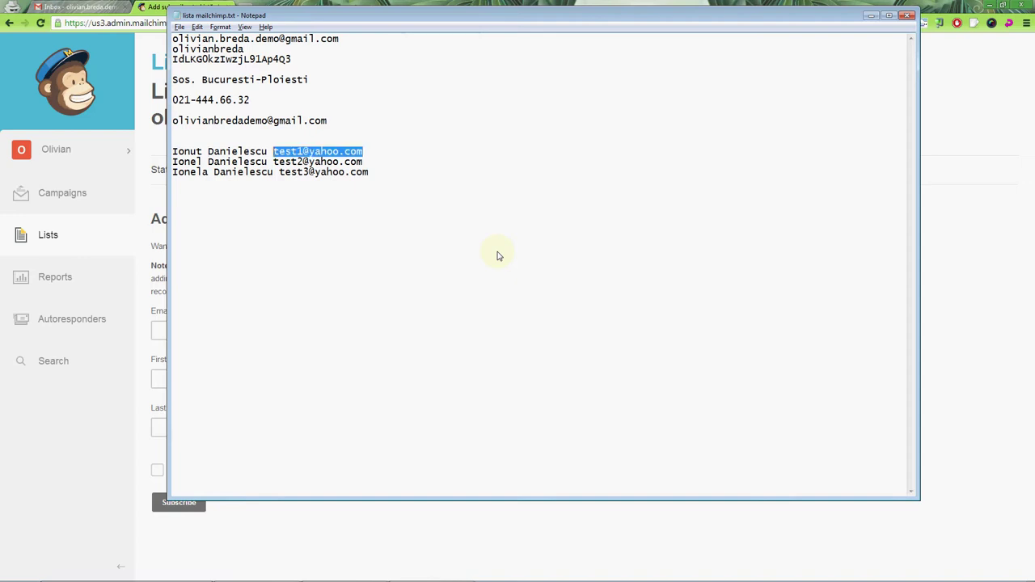
{"action": "key", "text": "alt+Tab"}
{"action": "key", "text": "ctrl+v"}
{"action": "key", "text": "Tab"}
Step: Copy the first contact's first name into the form's first-name field
{"action": "key", "text": "alt+Tab"}
{"action": "key", "text": "Down"}
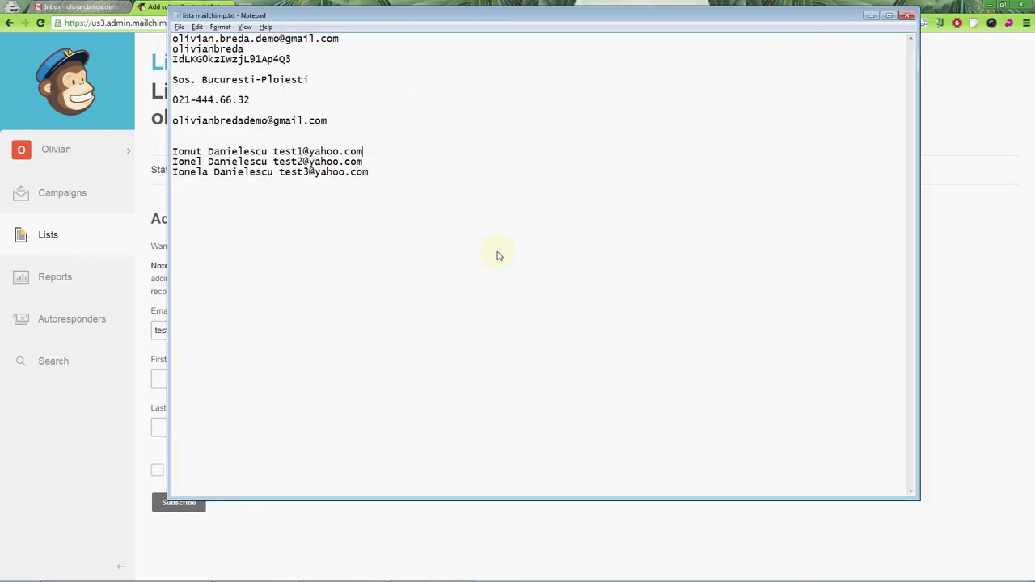
{"action": "key", "text": "Home"}
{"action": "key", "text": "shift+Right"}
{"action": "key", "text": "shift+Right"}
{"action": "key", "text": "shift+Right"}
{"action": "key", "text": "shift+Right"}
{"action": "key", "text": "shift+Right"}
{"action": "key", "text": "ctrl+c"}
{"action": "key", "text": "alt+Tab"}
{"action": "key", "text": "ctrl+v"}
{"action": "key", "text": "Tab"}
Step: Copy the first contact's surname from Notepad for the last-name field
{"action": "key", "text": "alt+Tab"}
{"action": "key", "text": "ctrl+Right"}
{"action": "key", "text": "ctrl+shift+Right"}
{"action": "key", "text": "ctrl+c"}
{"action": "key", "text": "alt+Tab"}
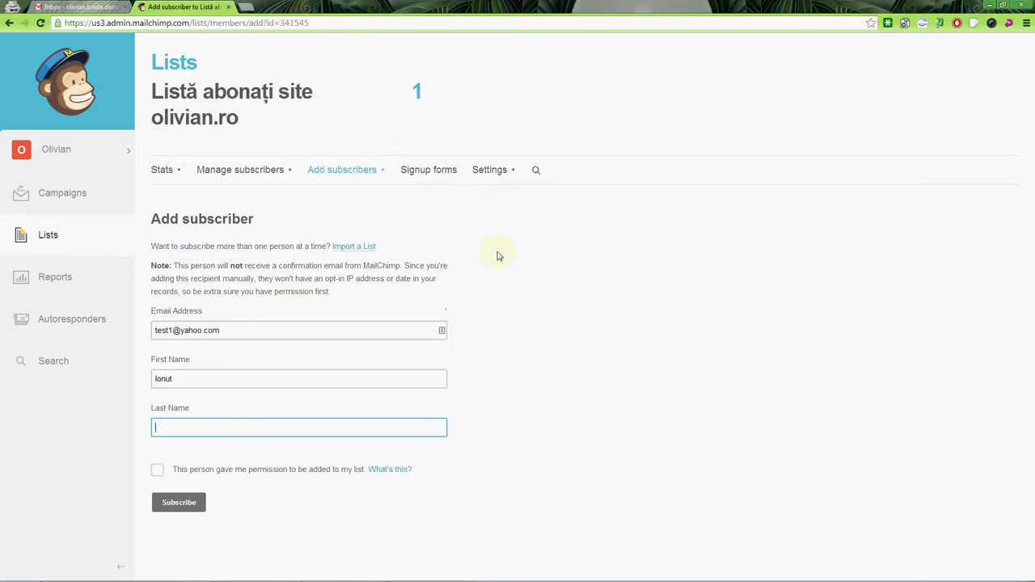
Step: Paste the surname, confirm permission and subscribe the first test contact
{"action": "key", "text": "ctrl+v"}
{"action": "left_click", "coordinate": [158, 471]}
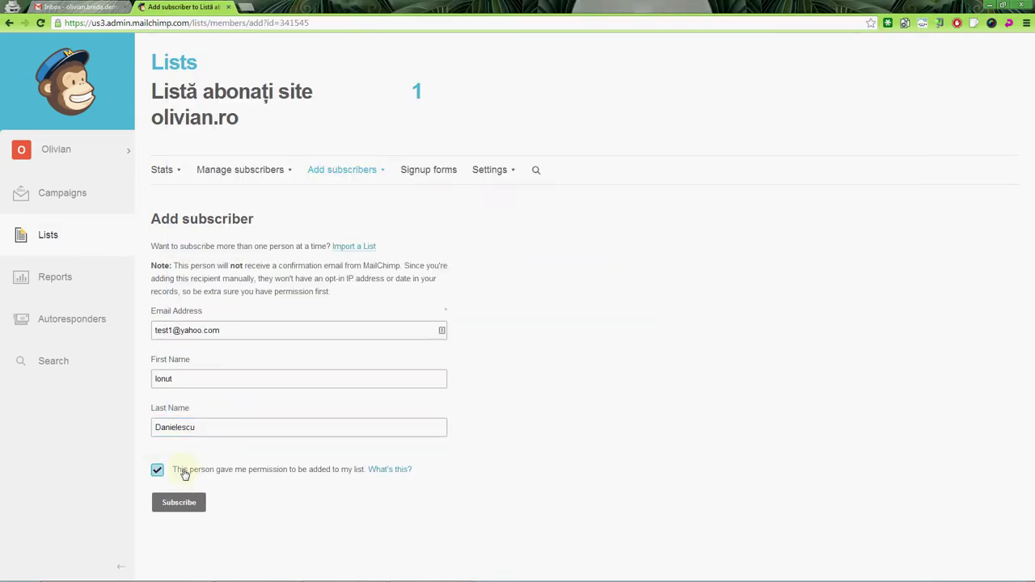
{"action": "left_click", "coordinate": [178, 502]}
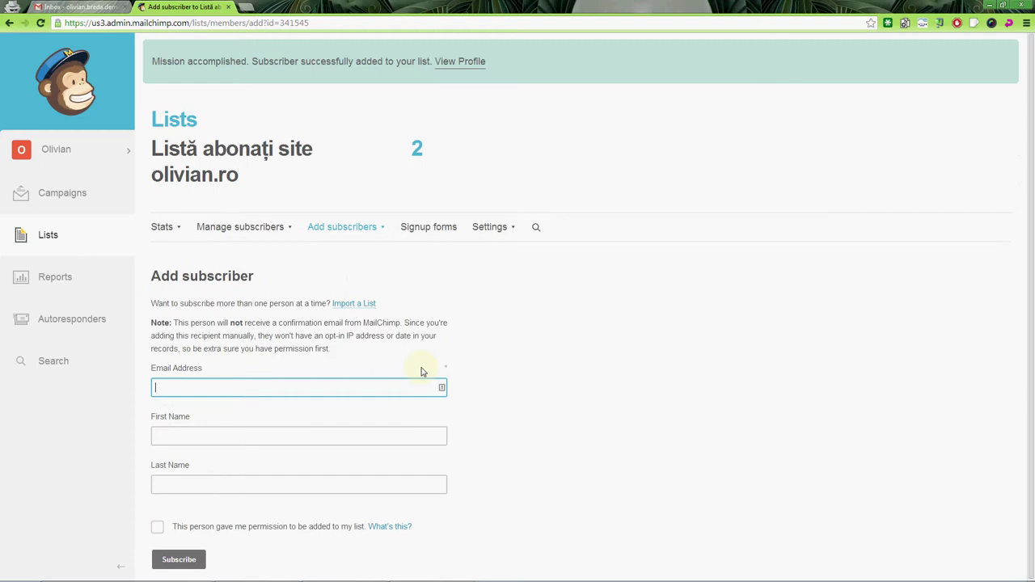
Step: Copy the second contact's first name from Notepad into the subscriber form
{"action": "key", "text": "alt+Tab"}
{"action": "key", "text": "Down"}
{"action": "key", "text": "Home"}
{"action": "key", "text": "ctrl+shift+Right"}
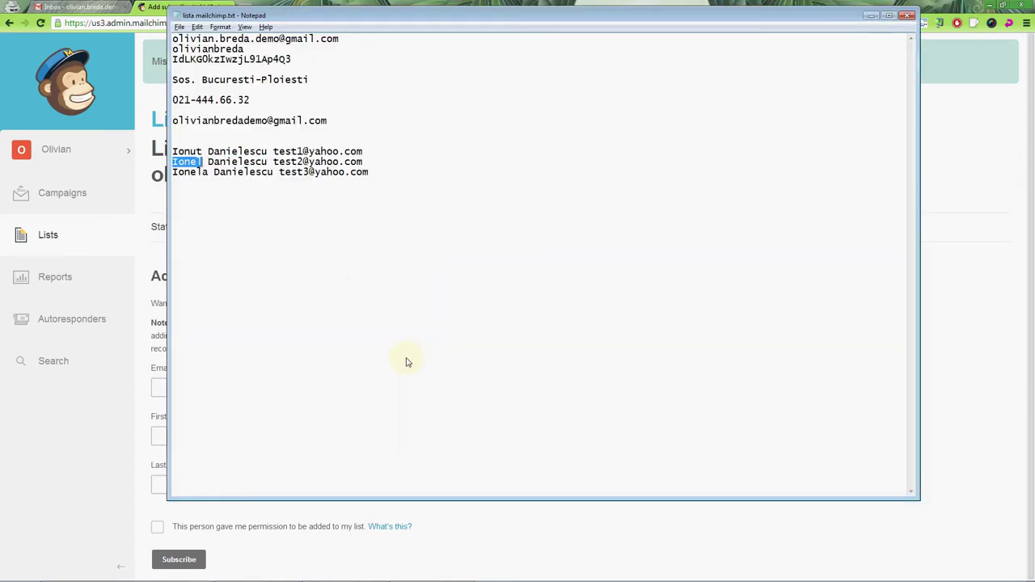
{"action": "key", "text": "alt+Tab"}
{"action": "key", "text": "ctrl+v"}
{"action": "key", "text": "Tab"}
{"action": "key", "text": "alt+Tab"}
{"action": "key", "text": "Right"}
{"action": "key", "text": "alt+Tab"}
Step: Put the second test e-mail address into the form's e-mail field
{"action": "key", "text": "alt+Tab"}
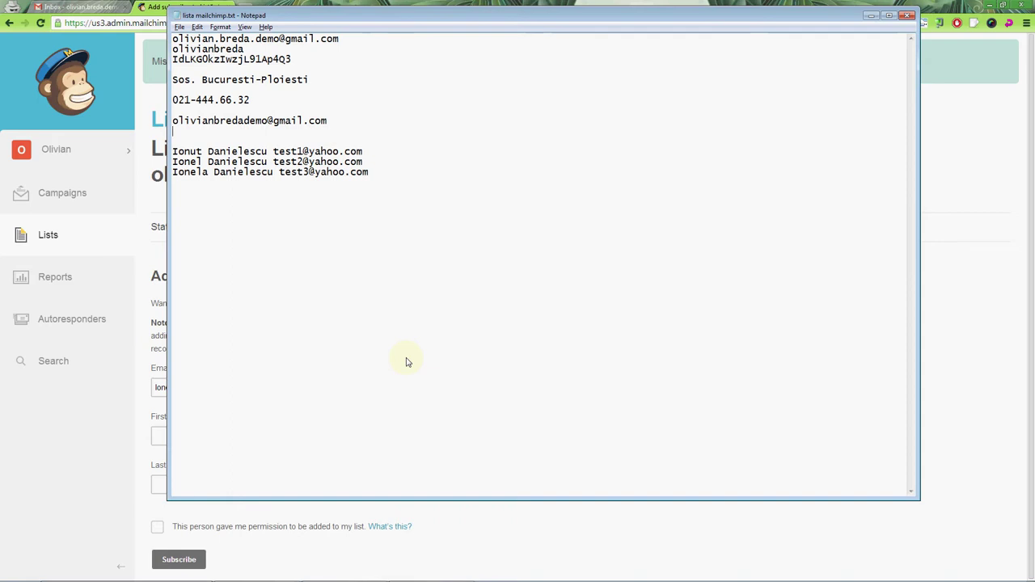
{"action": "key", "text": "End"}
{"action": "key", "text": "ctrl+shift+Left"}
{"action": "key", "text": "ctrl+c"}
{"action": "key", "text": "alt+Tab"}
{"action": "key", "text": "shift+Tab"}
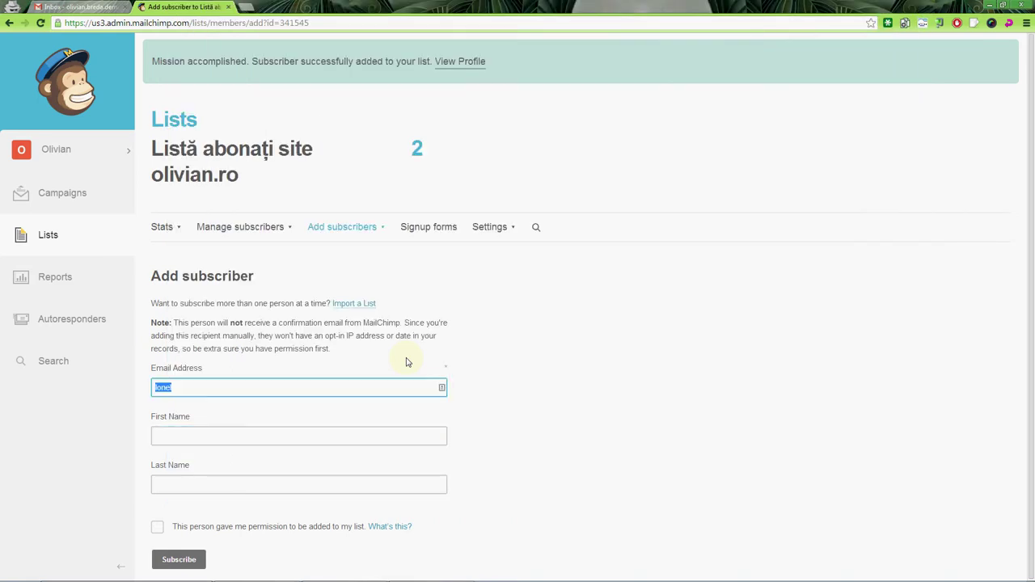
{"action": "key", "text": "ctrl+v"}
{"action": "key", "text": "Tab"}
Step: Fill the second contact's first name and surname into the form
{"action": "key", "text": "alt+Tab"}
{"action": "key", "text": "Home"}
{"action": "key", "text": "ctrl+shift+Right"}
{"action": "key", "text": "shift+Left"}
{"action": "key", "text": "ctrl+c"}
{"action": "key", "text": "alt+Tab"}
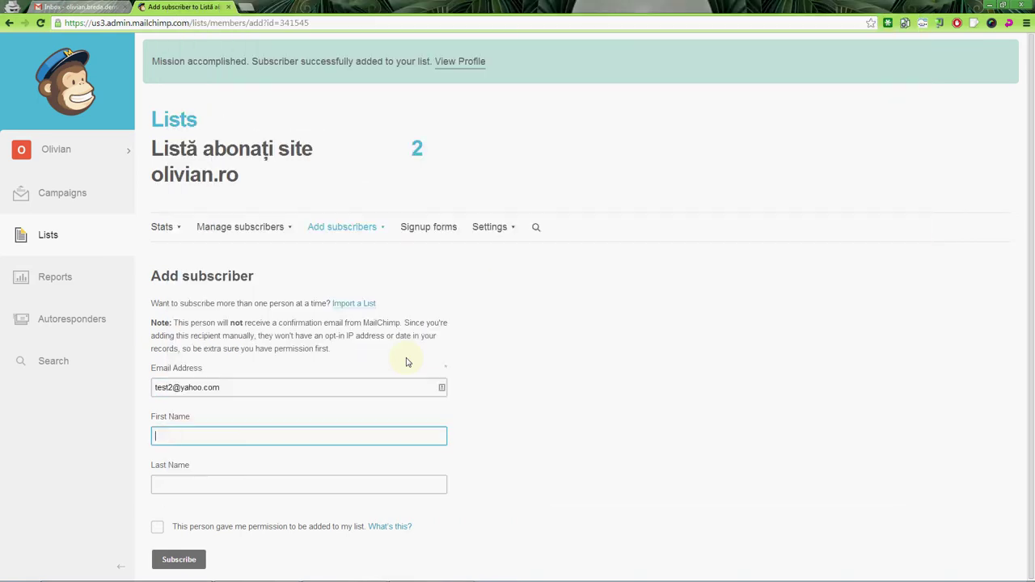
{"action": "key", "text": "ctrl+v"}
{"action": "key", "text": "Tab"}
{"action": "key", "text": "alt+Tab"}
{"action": "key", "text": "ctrl+Right"}
{"action": "key", "text": "ctrl+Right"}
{"action": "key", "text": "ctrl+shift+Left"}
{"action": "key", "text": "ctrl+c"}
{"action": "key", "text": "alt+Tab"}
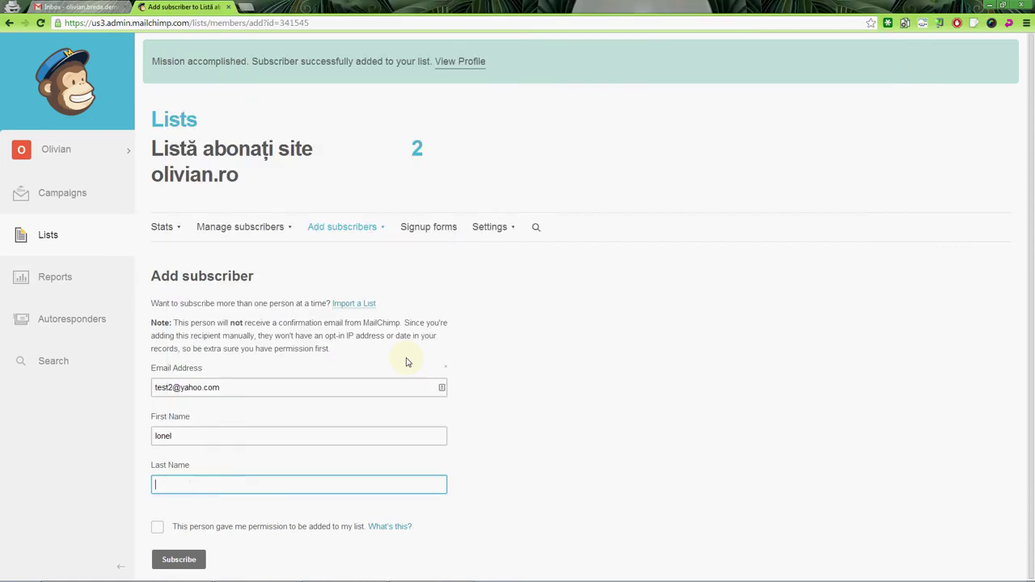
{"action": "key", "text": "ctrl+v"}
Step: Confirm permission, subscribe the second contact, and return to the Lists overview
{"action": "key", "text": "Tab"}
{"action": "key", "text": "space"}
{"action": "key", "text": "Tab"}
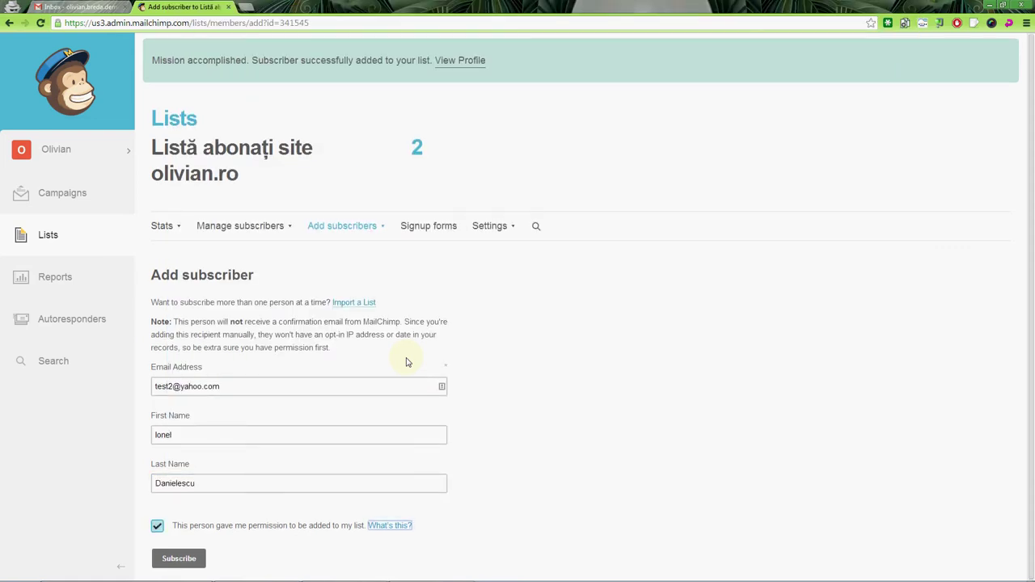
{"action": "key", "text": "Tab"}
{"action": "key", "text": "Return"}
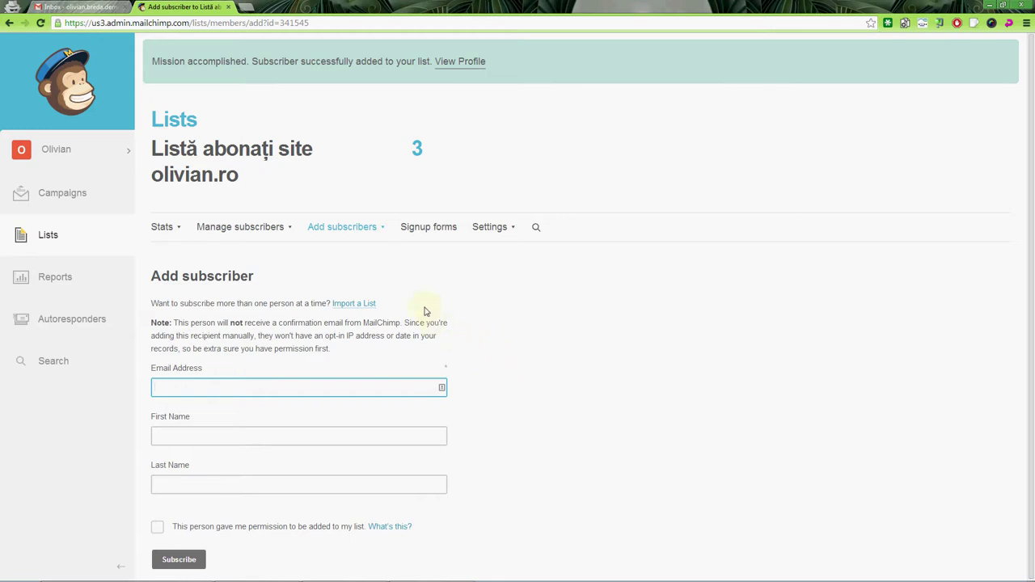
{"action": "left_click", "coordinate": [49, 237]}
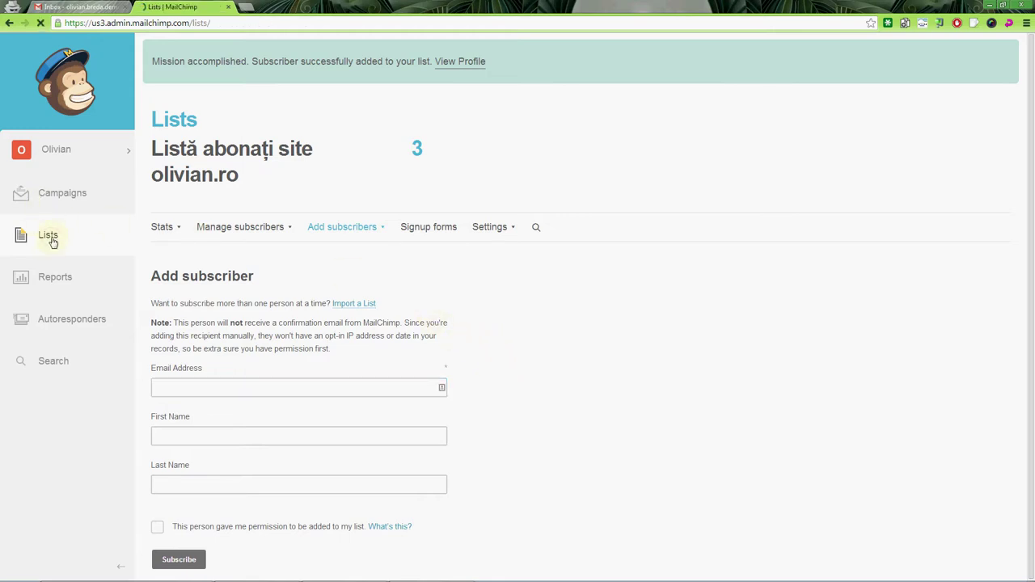
Step: Choose Import from the site list's Stats dropdown
{"action": "left_click", "coordinate": [1011, 151]}
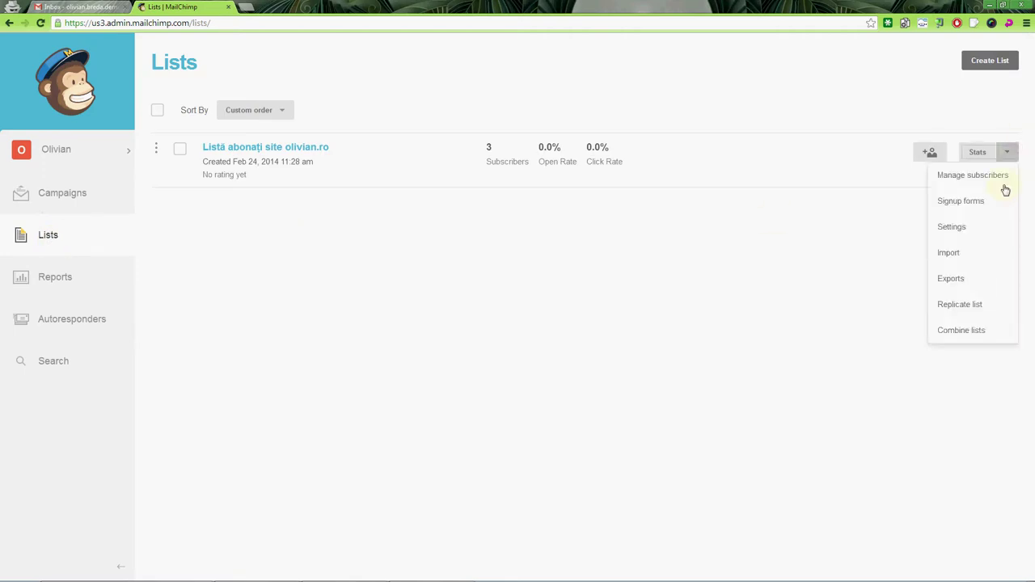
{"action": "left_click", "coordinate": [978, 254]}
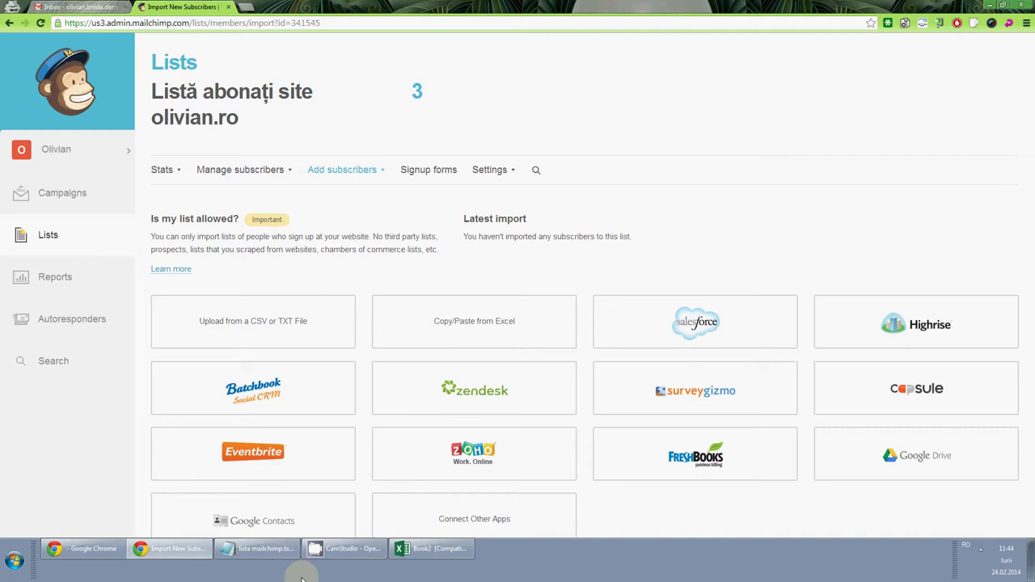
Step: Bring up the Excel workbook and look over the Sheet1 contact cells
{"action": "left_click", "coordinate": [433, 549]}
{"action": "left_click", "coordinate": [207, 219]}
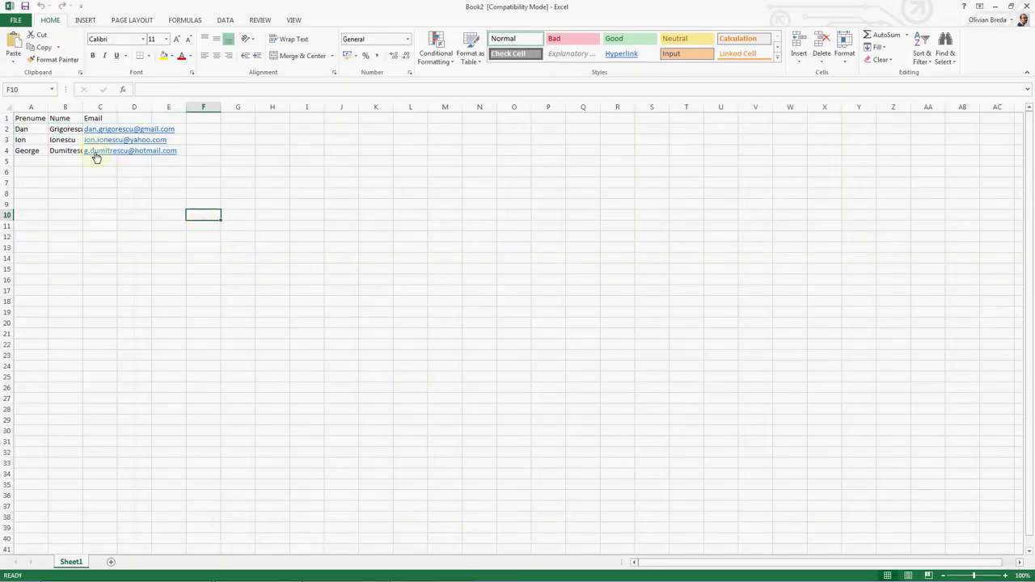
{"action": "left_click", "coordinate": [24, 127]}
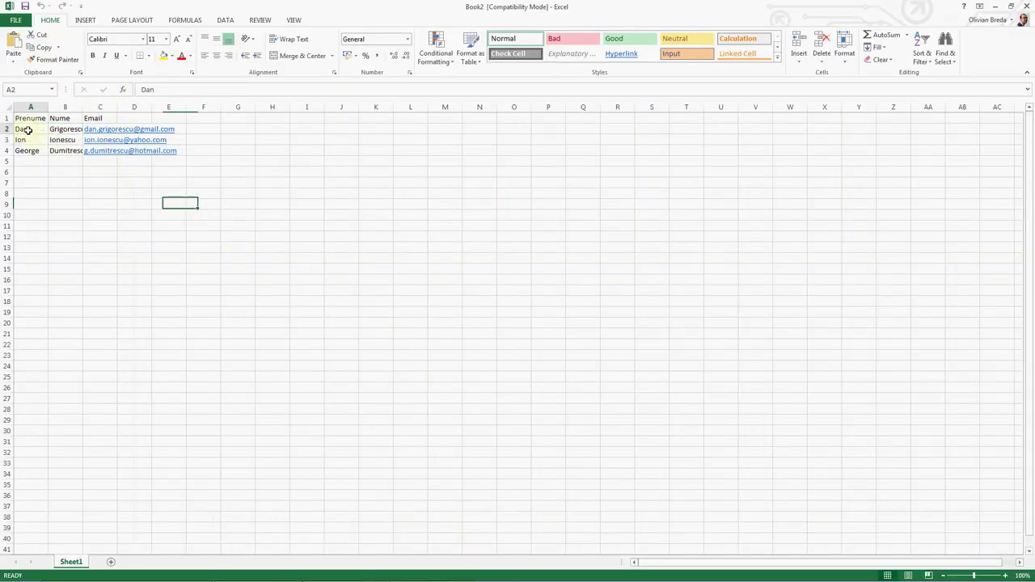
{"action": "left_click", "coordinate": [65, 130]}
{"action": "left_click", "coordinate": [106, 119]}
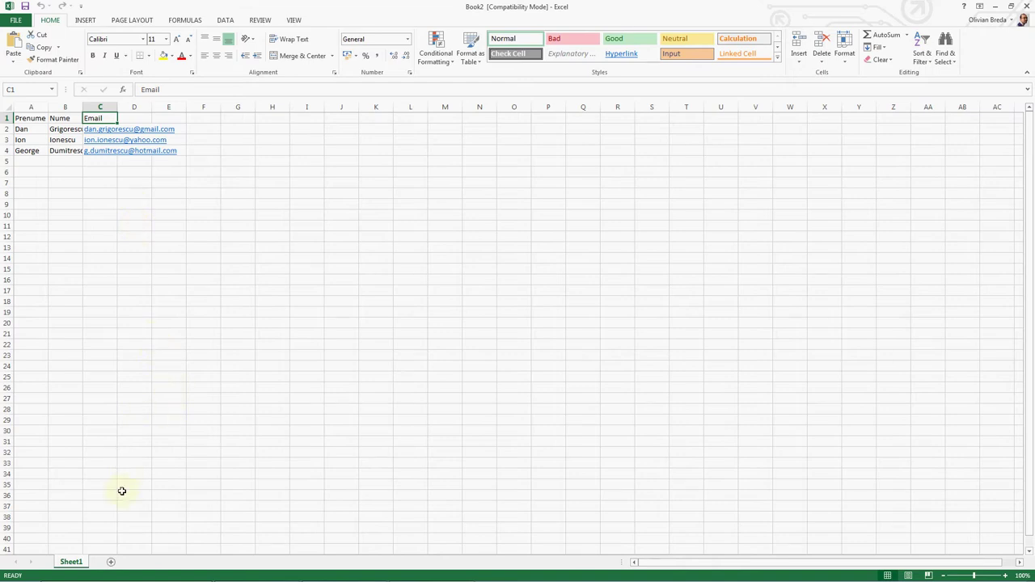
Step: Add Sheet2 and paste the header and first two contacts from Sheet1 into it
{"action": "left_click", "coordinate": [111, 561]}
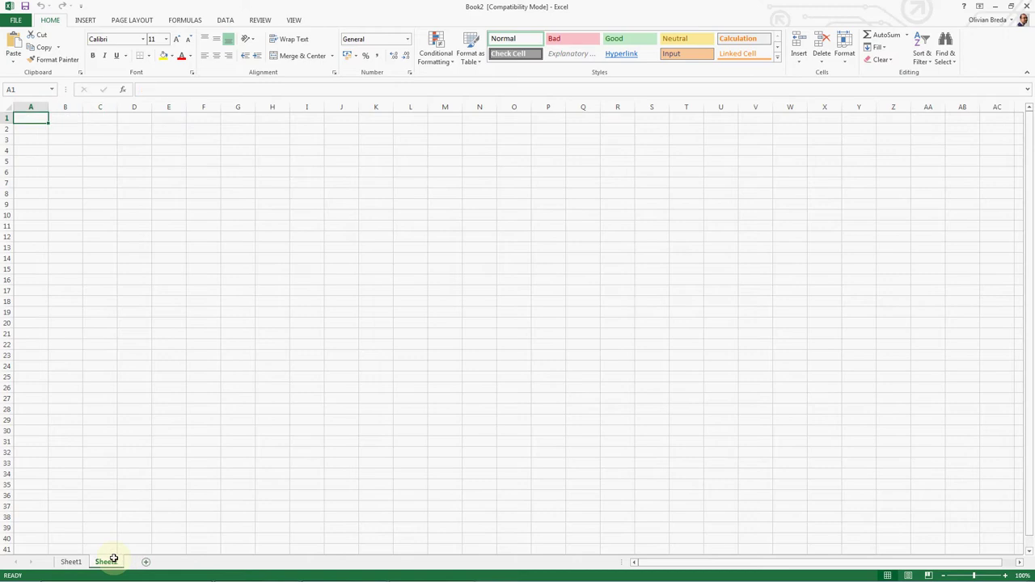
{"action": "left_click", "coordinate": [70, 561]}
{"action": "left_click_drag", "start_coordinate": [31, 120], "coordinate": [74, 144]}
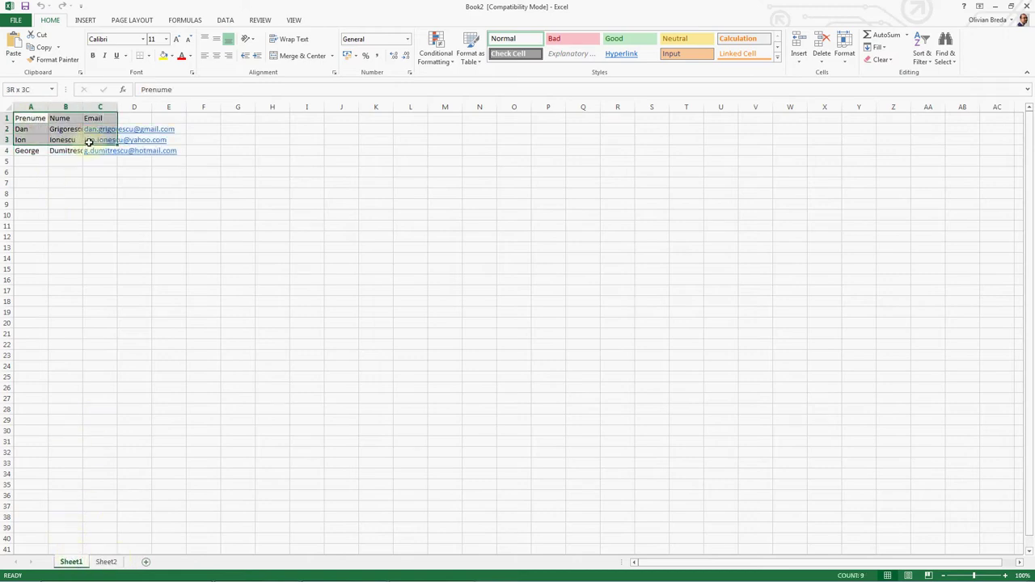
{"action": "key", "text": "ctrl+c"}
{"action": "left_click", "coordinate": [105, 561]}
{"action": "key", "text": "ctrl+v"}
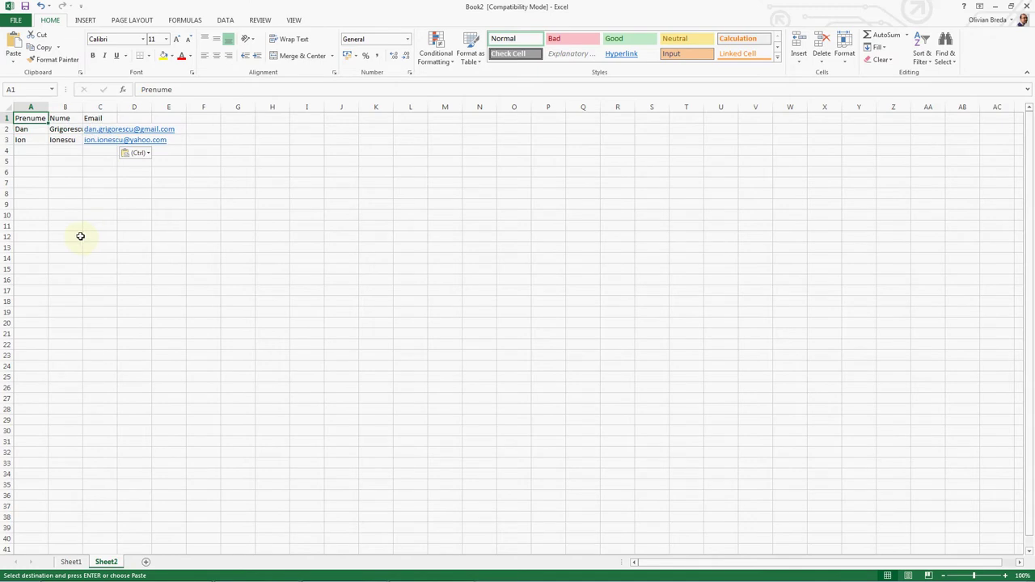
Step: Rearrange Sheet2's columns into Email, Prenume, Nume order
{"action": "left_click", "coordinate": [68, 107]}
{"action": "key", "text": "ctrl+c"}
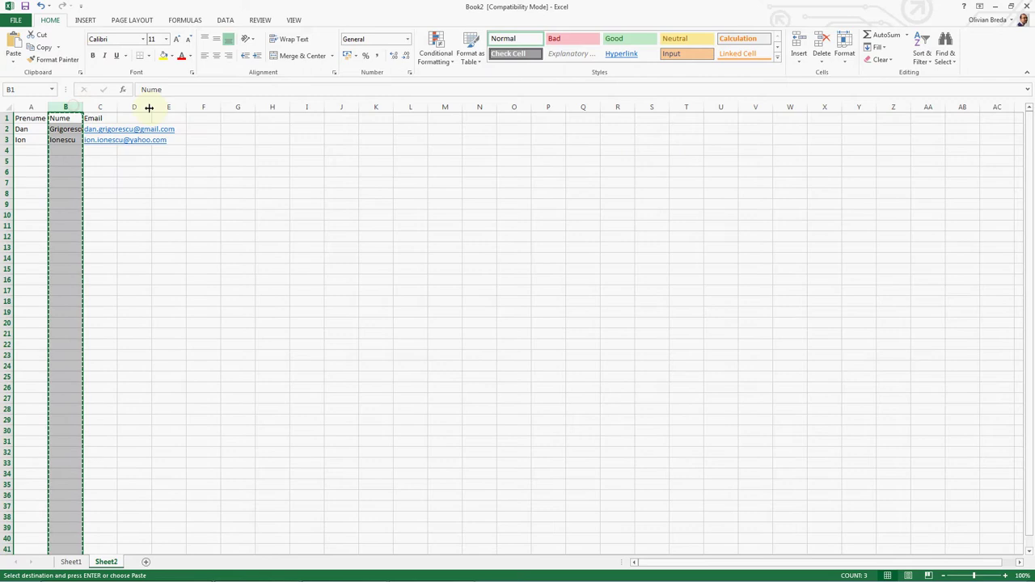
{"action": "left_click_drag", "start_coordinate": [149, 108], "coordinate": [134, 108]}
{"action": "left_click", "coordinate": [100, 107]}
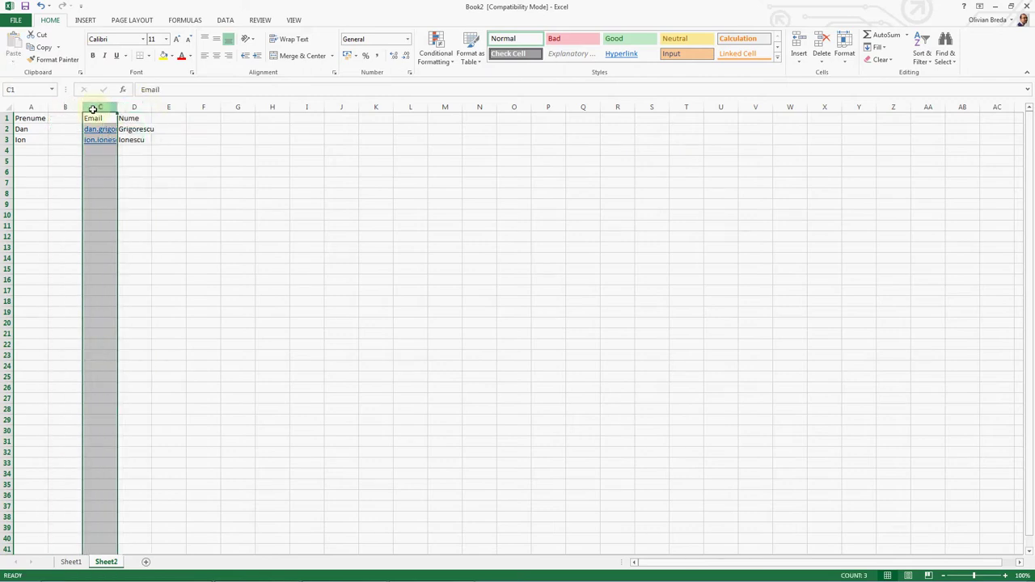
{"action": "right_click", "coordinate": [45, 107]}
{"action": "left_click", "coordinate": [71, 185]}
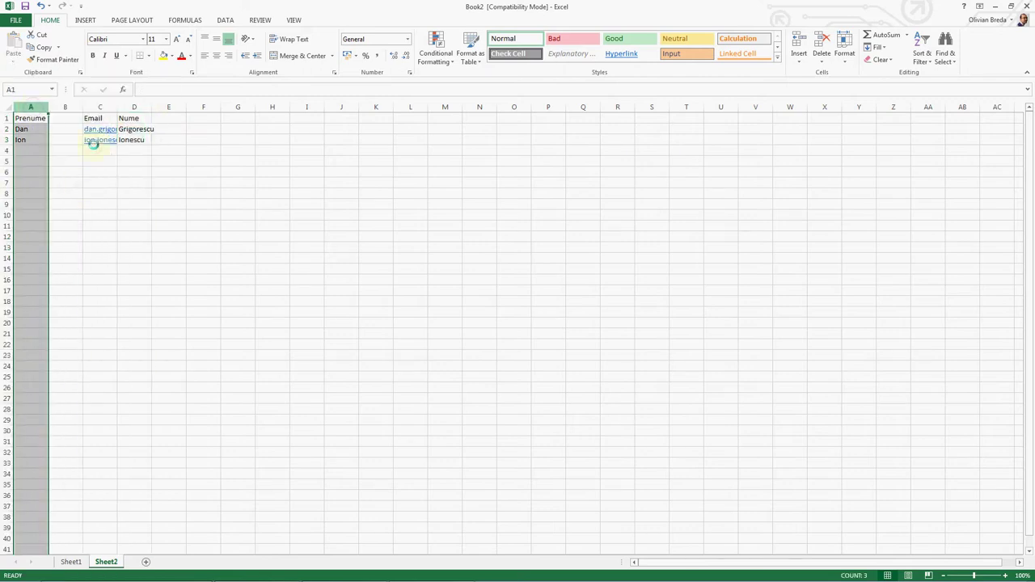
{"action": "left_click", "coordinate": [127, 107]}
{"action": "left_click_drag", "start_coordinate": [119, 108], "coordinate": [127, 106]}
{"action": "right_click", "coordinate": [92, 107]}
{"action": "left_click", "coordinate": [118, 196]}
{"action": "left_click", "coordinate": [100, 171]}
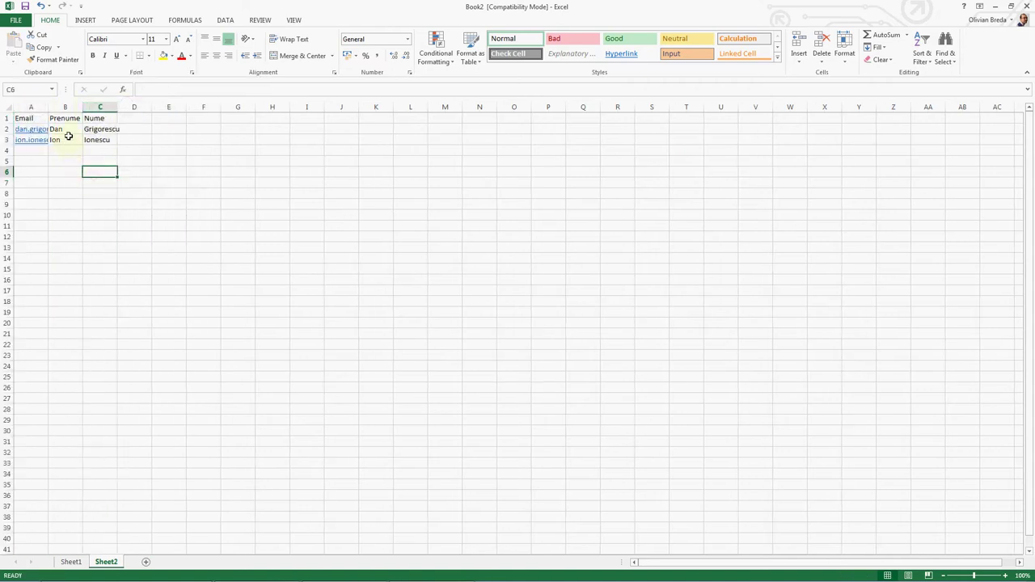
Step: Append 1 to both e-mail addresses and both first names
{"action": "double_click", "coordinate": [28, 129]}
{"action": "type", "text": "1"}
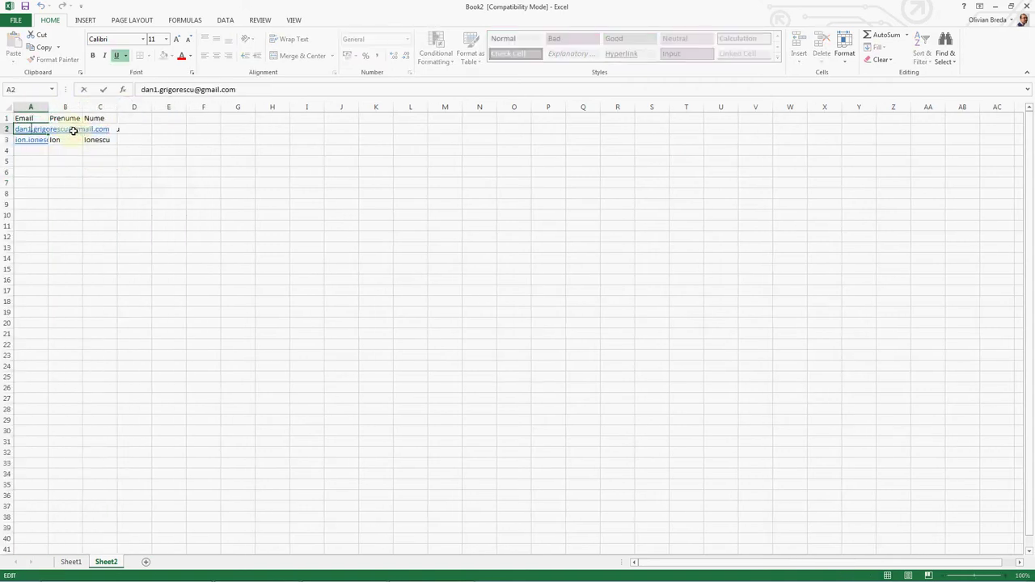
{"action": "key", "text": "Return"}
{"action": "key", "text": "F2"}
{"action": "type", "text": "1"}
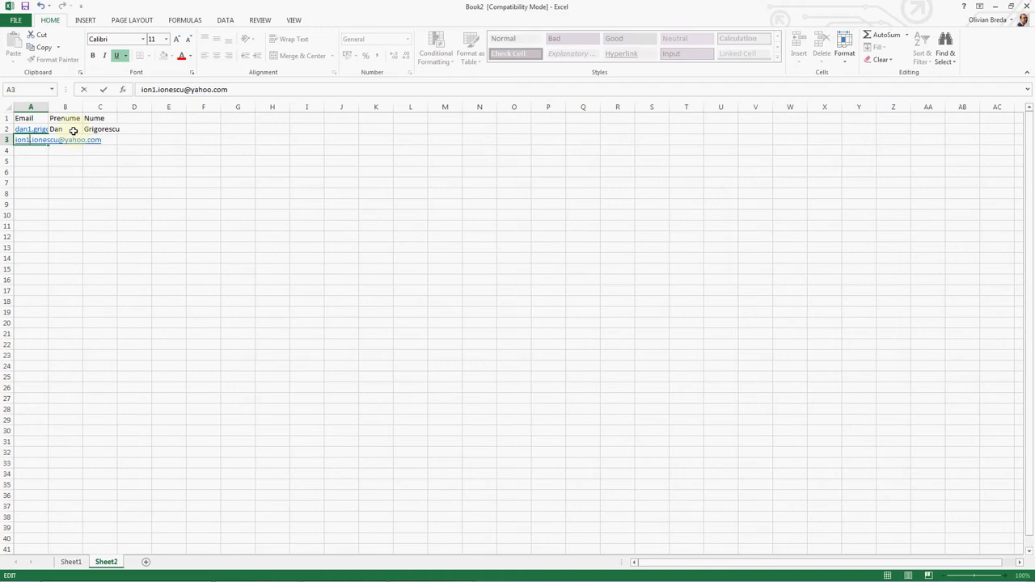
{"action": "left_click", "coordinate": [72, 131]}
{"action": "double_click", "coordinate": [73, 131]}
{"action": "type", "text": "1"}
{"action": "key", "text": "Return"}
{"action": "key", "text": "F2"}
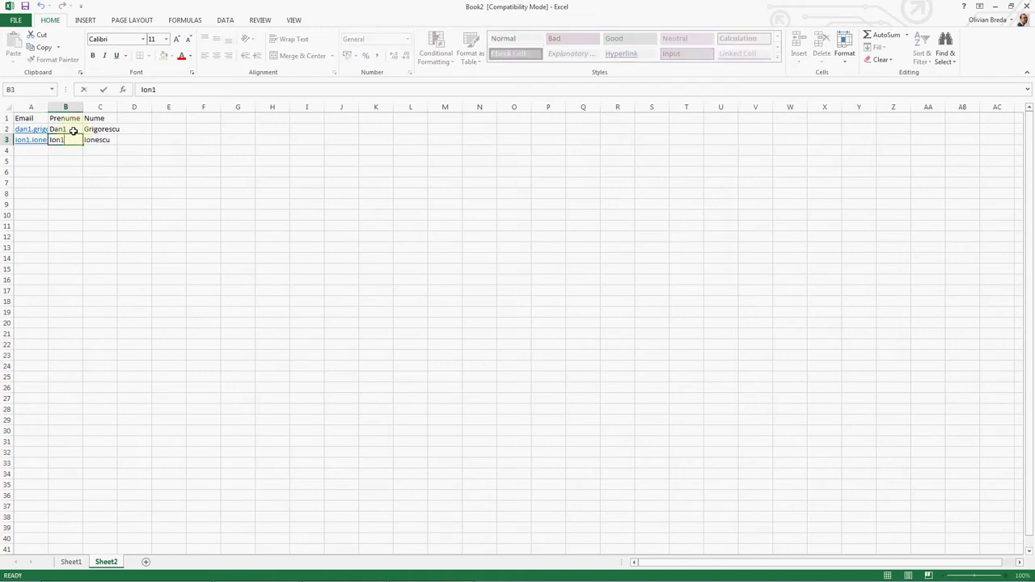
{"action": "type", "text": "1"}
{"action": "key", "text": "Return"}
{"action": "key", "text": "ctrl+Home"}
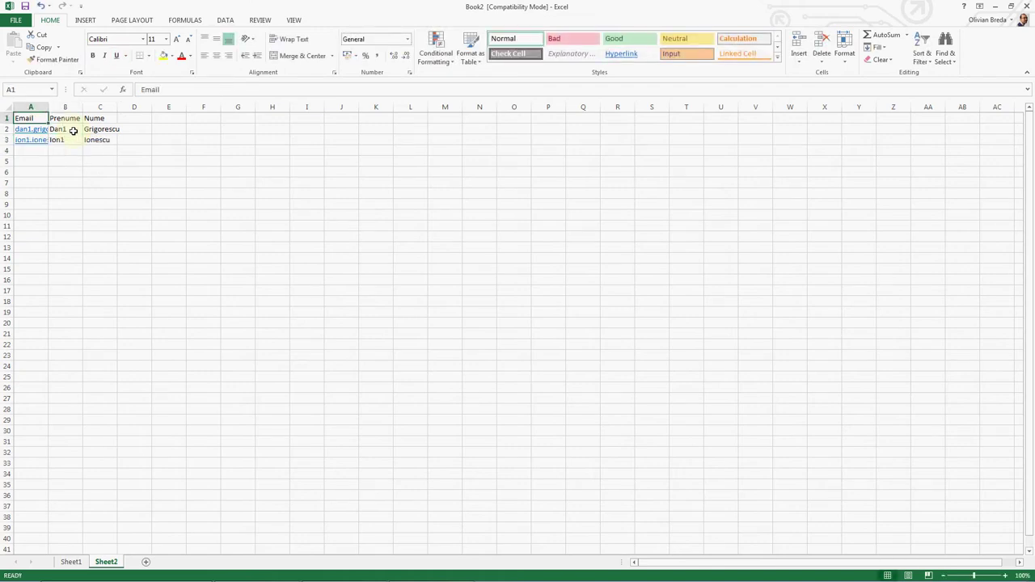
Step: Compare the edited Sheet2 against the original contacts on Sheet1
{"action": "mouse_move", "coordinate": [272, 565]}
{"action": "left_click", "coordinate": [69, 562]}
{"action": "left_click", "coordinate": [105, 563]}
{"action": "left_click", "coordinate": [69, 562]}
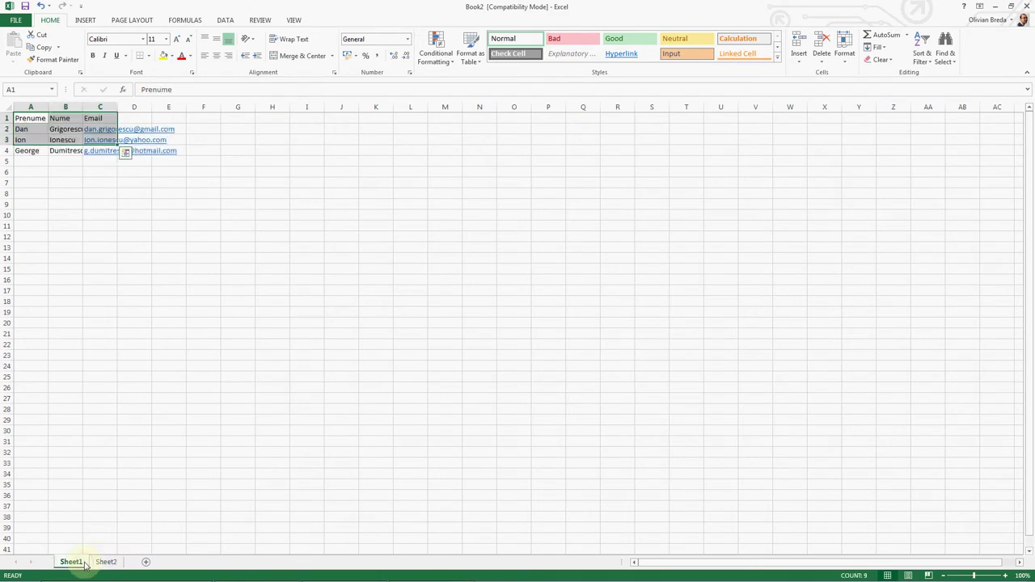
{"action": "left_click", "coordinate": [107, 562]}
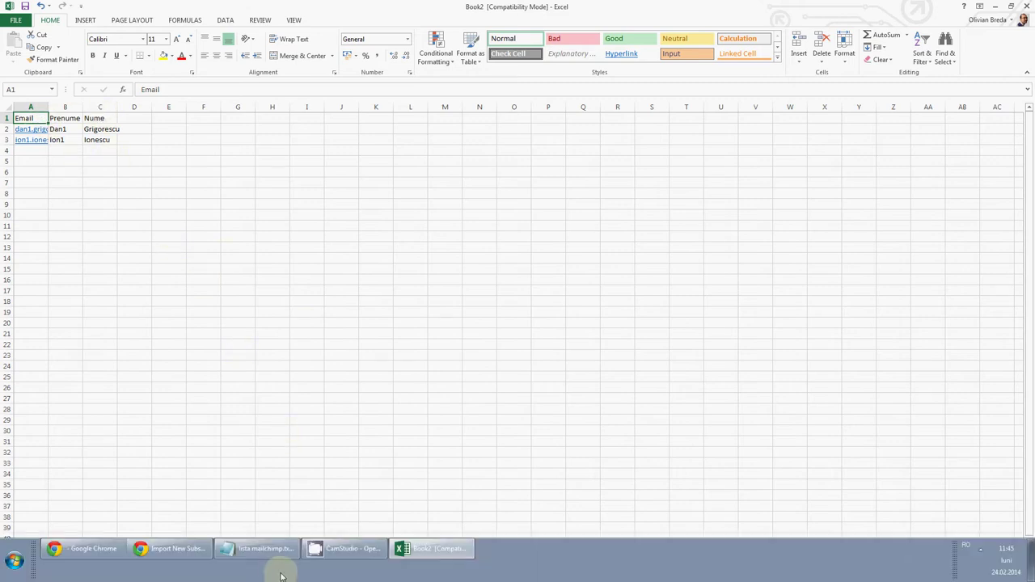
Step: Open MailChimp's Copy/Paste from Excel import option, then return to Excel
{"action": "left_click", "coordinate": [184, 550]}
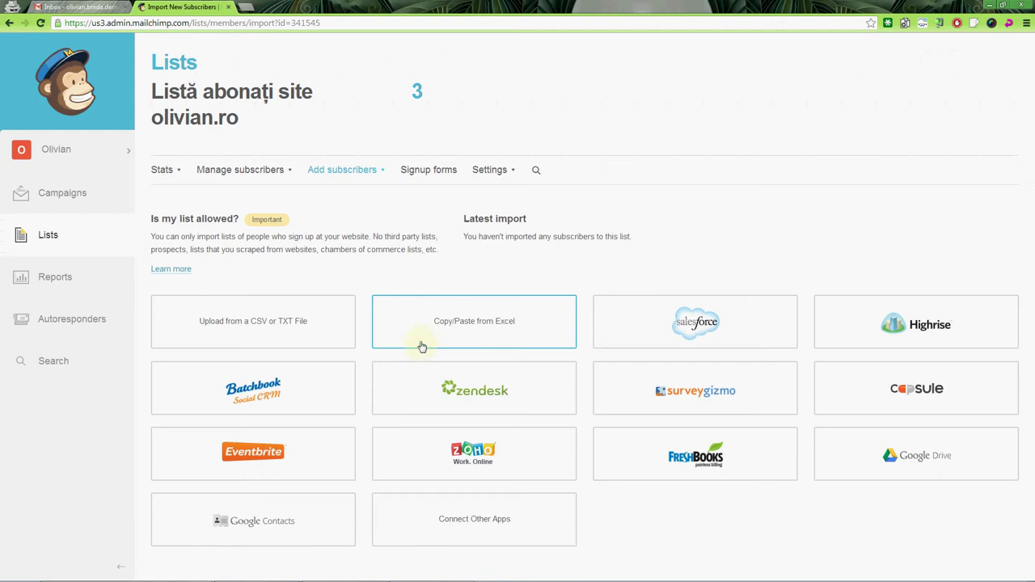
{"action": "left_click", "coordinate": [474, 322]}
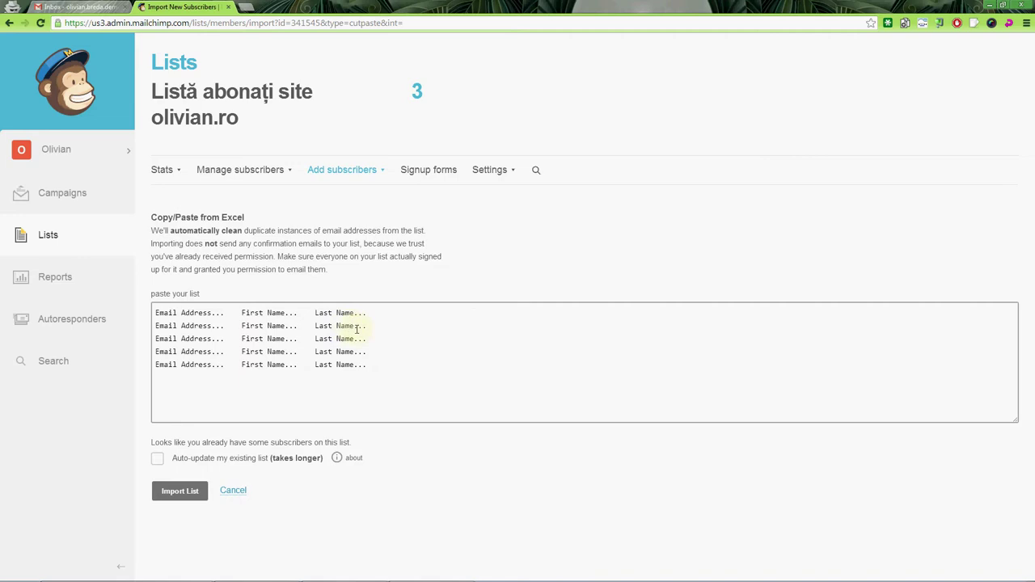
{"action": "key", "text": "alt+Tab"}
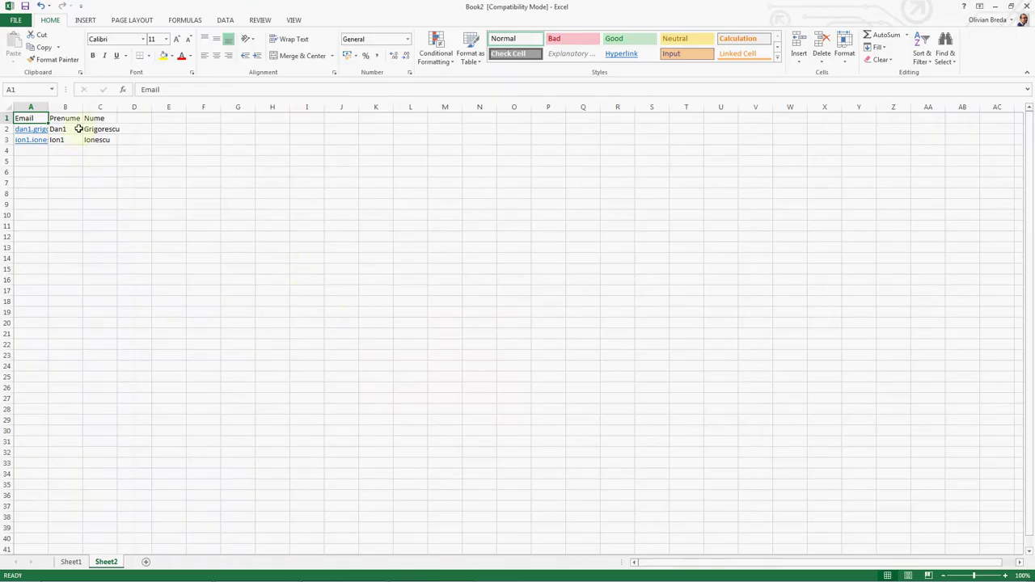
Step: Copy the headed table A1:C3 from Excel, paste it into MailChimp's import box and submit it
{"action": "left_click_drag", "start_coordinate": [100, 139], "coordinate": [29, 118]}
{"action": "left_click", "coordinate": [31, 118]}
{"action": "key", "text": "ctrl+c"}
{"action": "key", "text": "alt+Tab"}
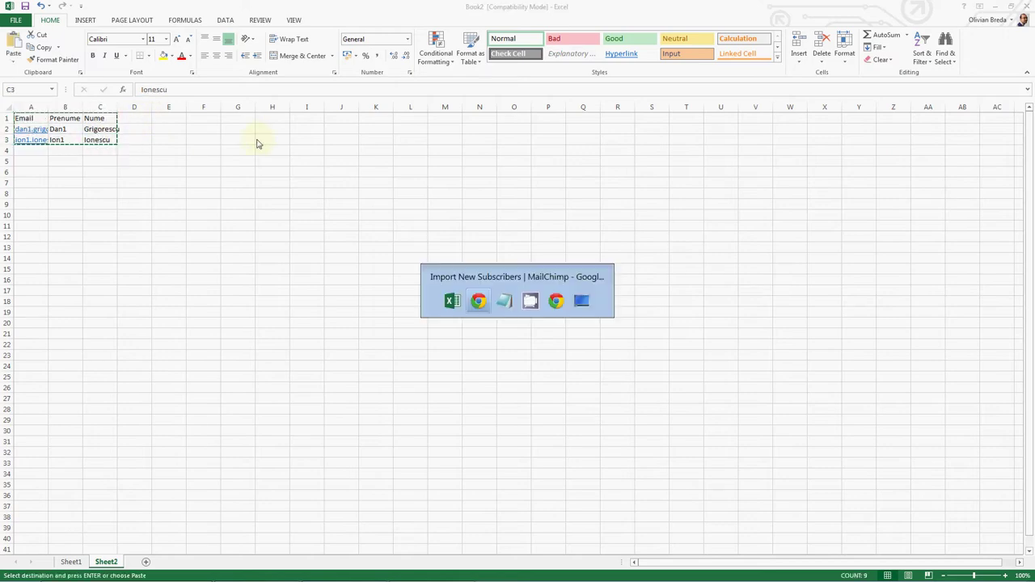
{"action": "left_click", "coordinate": [208, 339]}
{"action": "key", "text": "ctrl+v"}
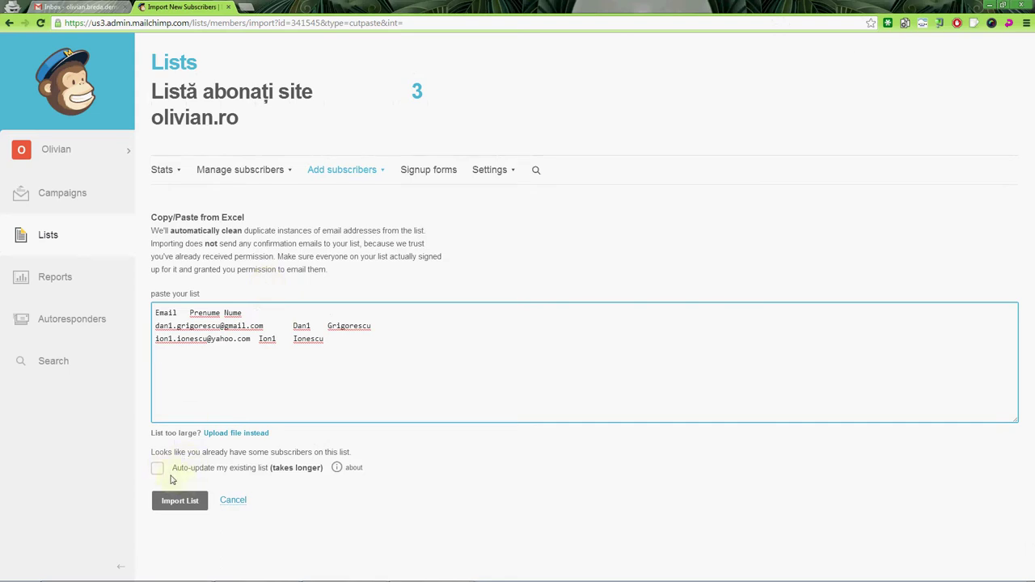
{"action": "left_click", "coordinate": [178, 500]}
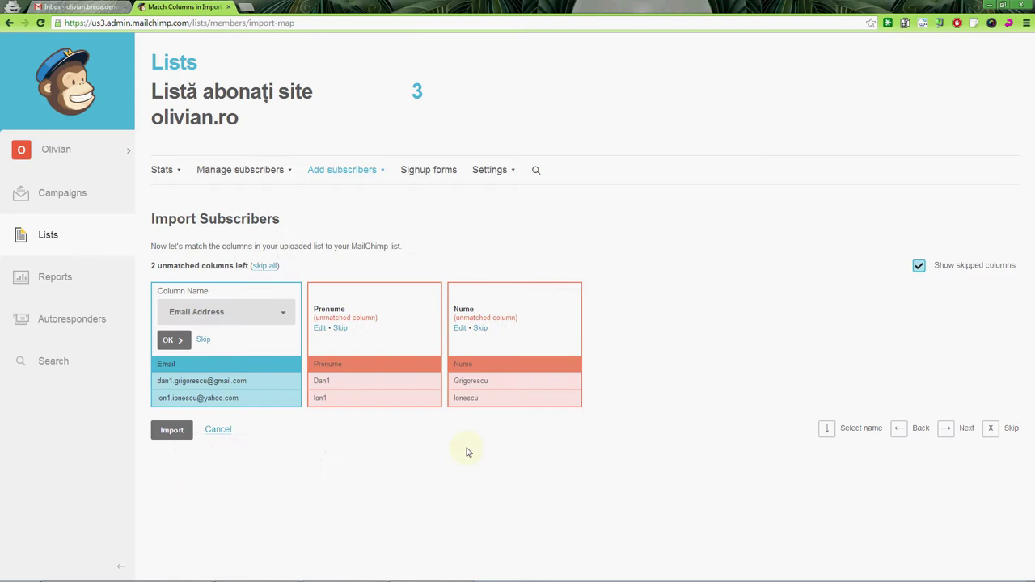
Step: Map Email, Prenume and Nume to Email Address, First Name and Last Name, then import
{"action": "left_click", "coordinate": [191, 321]}
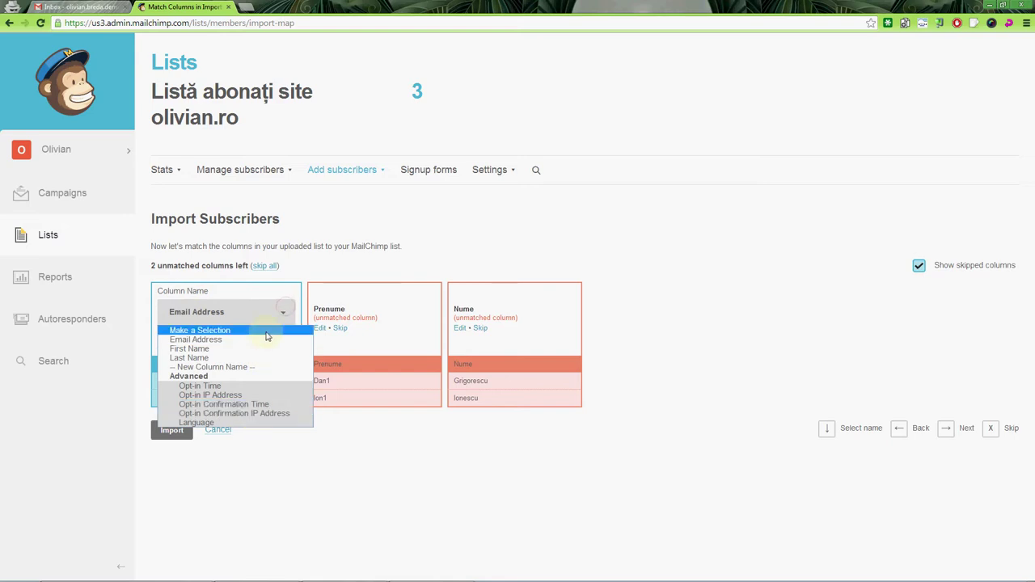
{"action": "left_click", "coordinate": [266, 348]}
{"action": "left_click", "coordinate": [267, 315]}
{"action": "left_click", "coordinate": [267, 339]}
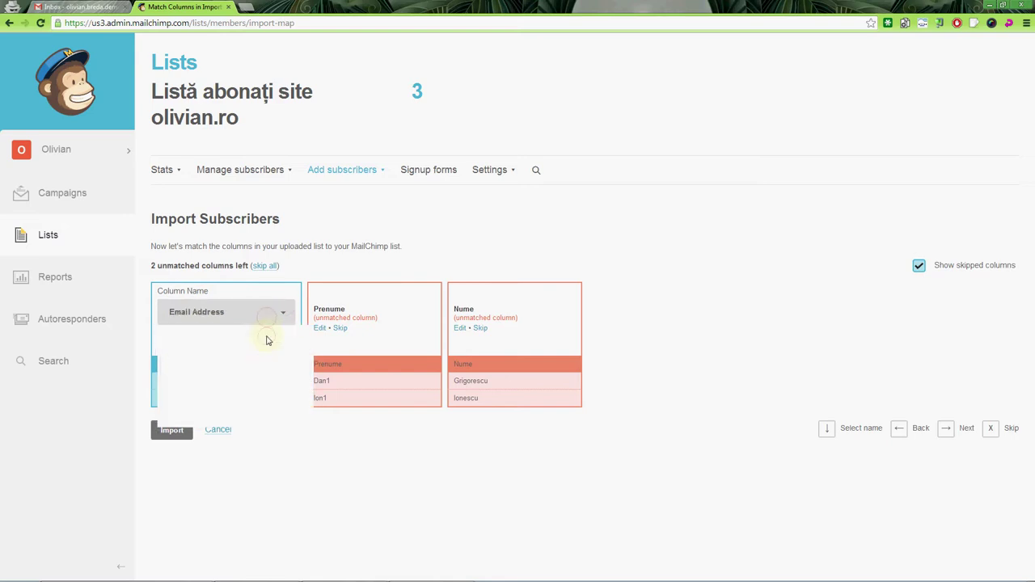
{"action": "left_click", "coordinate": [170, 339]}
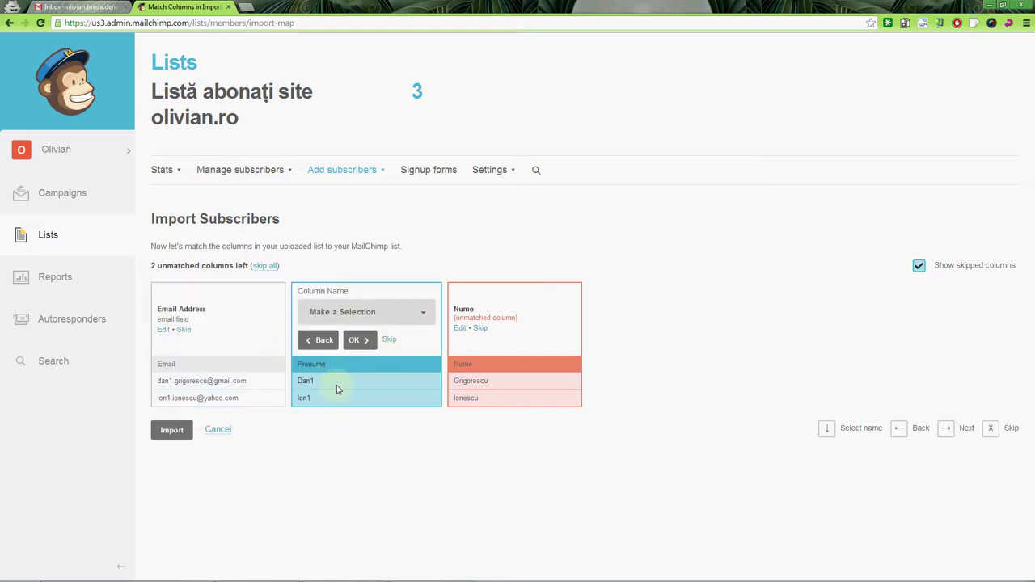
{"action": "left_click", "coordinate": [387, 321]}
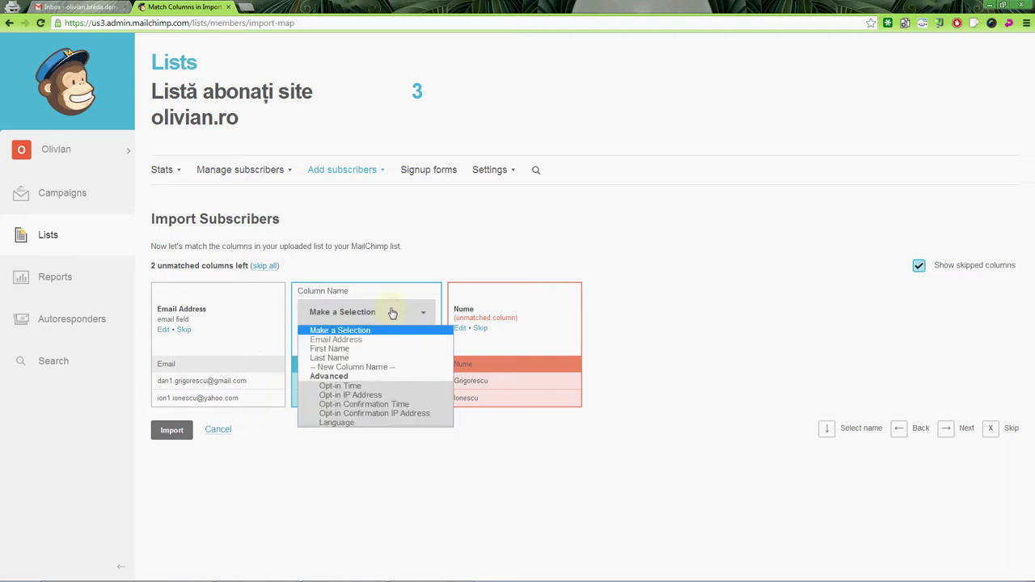
{"action": "left_click", "coordinate": [374, 352]}
{"action": "left_click", "coordinate": [356, 340]}
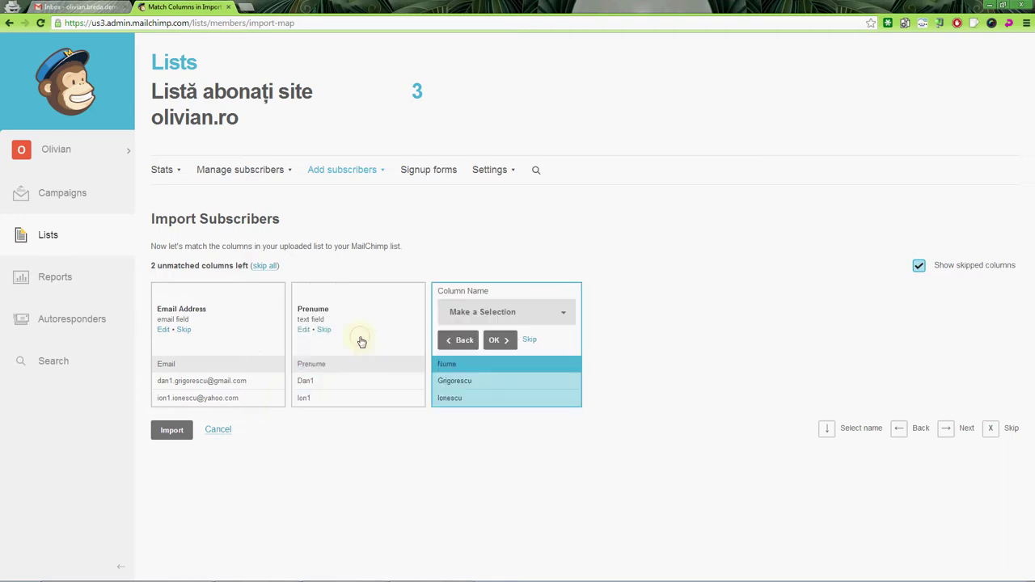
{"action": "left_click", "coordinate": [494, 311]}
{"action": "left_click", "coordinate": [496, 359]}
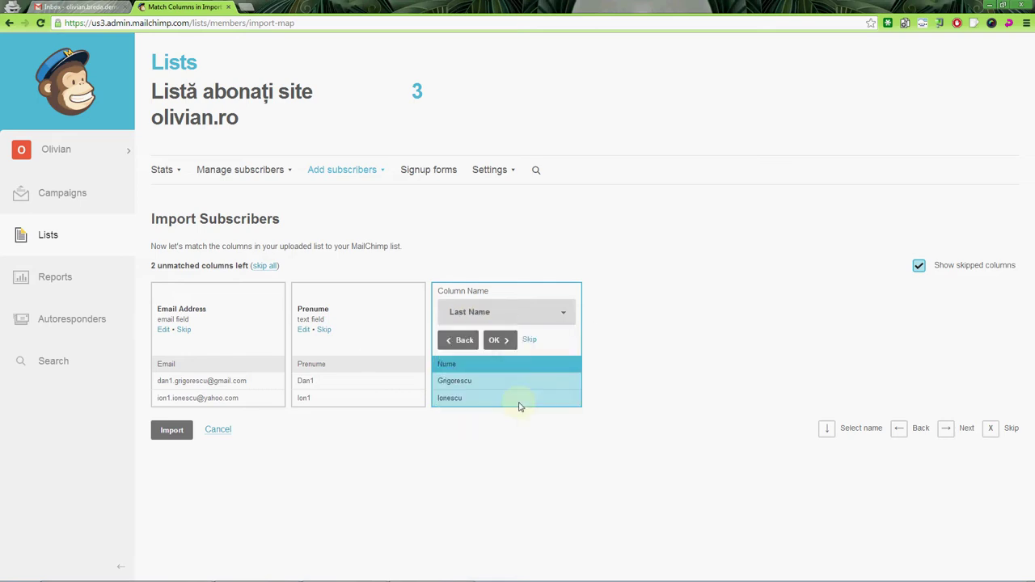
{"action": "left_click", "coordinate": [499, 339]}
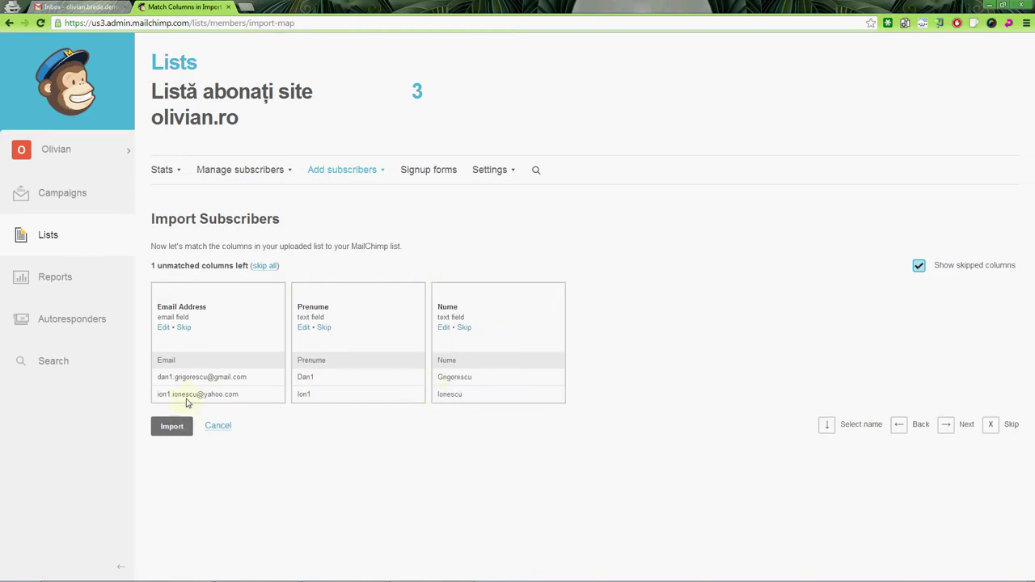
{"action": "left_click", "coordinate": [173, 425]}
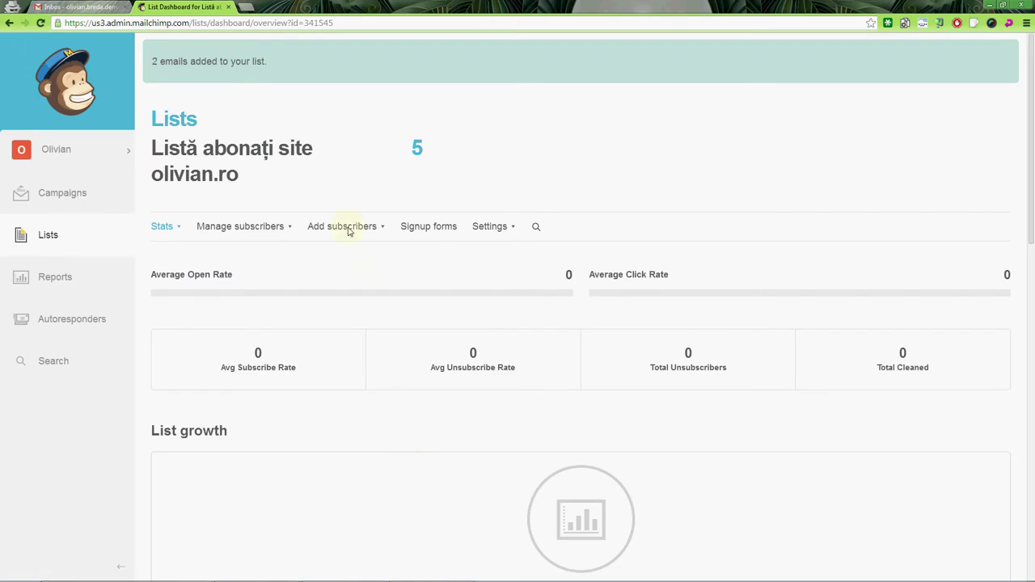
Step: View the list's 5 subscribers, dismiss the search tip, and return to Excel
{"action": "left_click", "coordinate": [418, 151]}
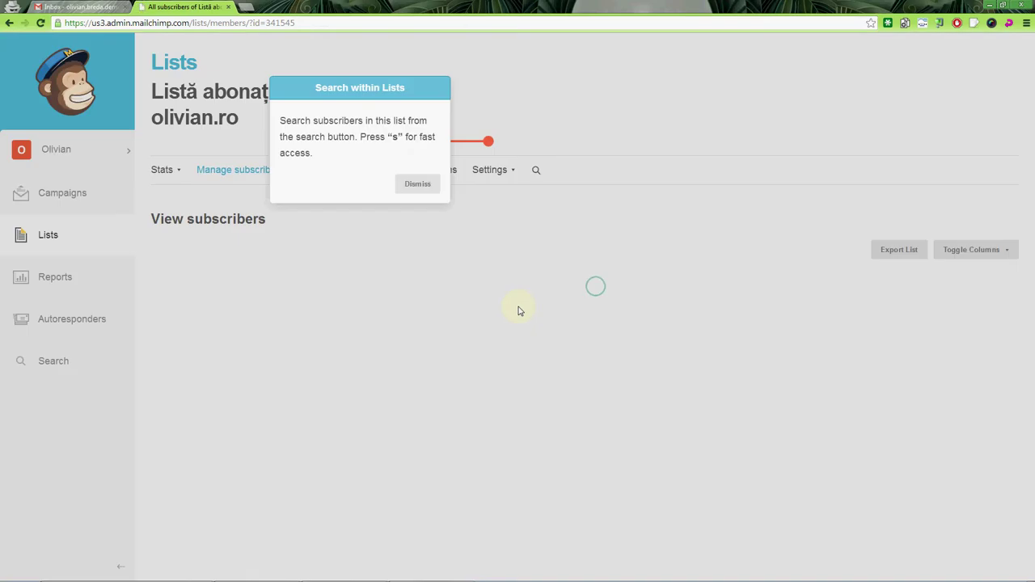
{"action": "left_click", "coordinate": [421, 186]}
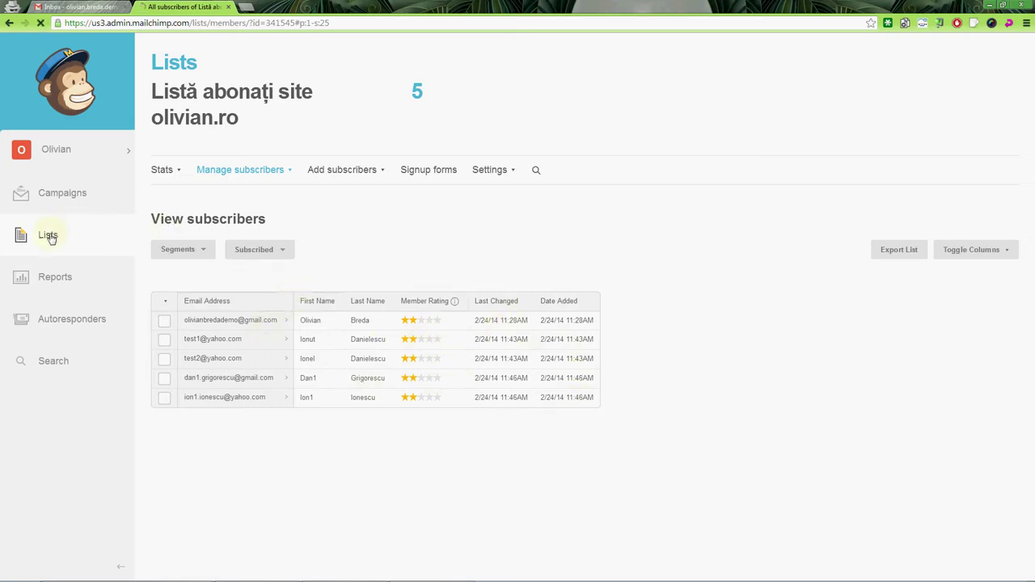
{"action": "key", "text": "alt+Tab"}
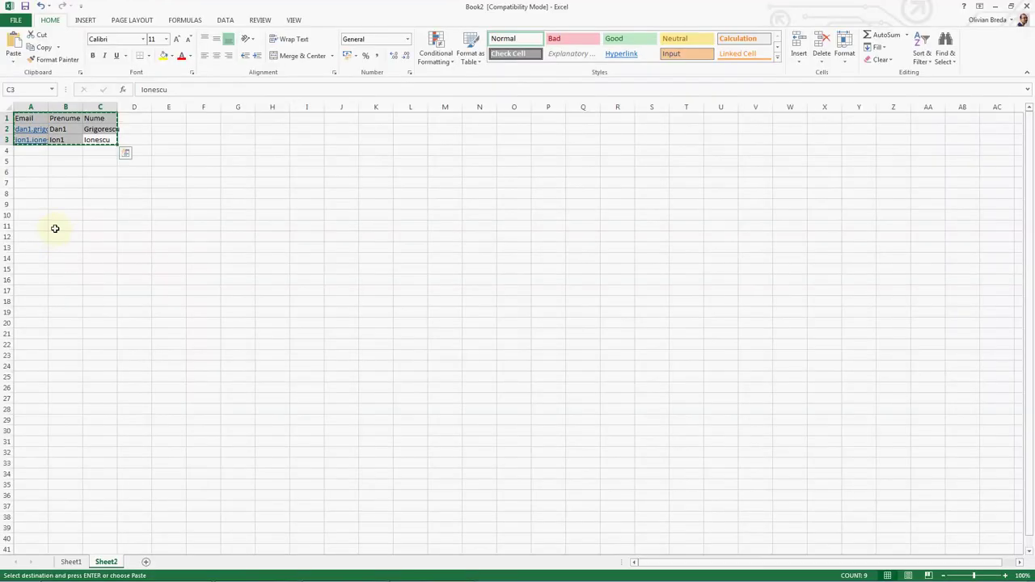
Step: Delete Sheet2 from the workbook
{"action": "right_click", "coordinate": [116, 563]}
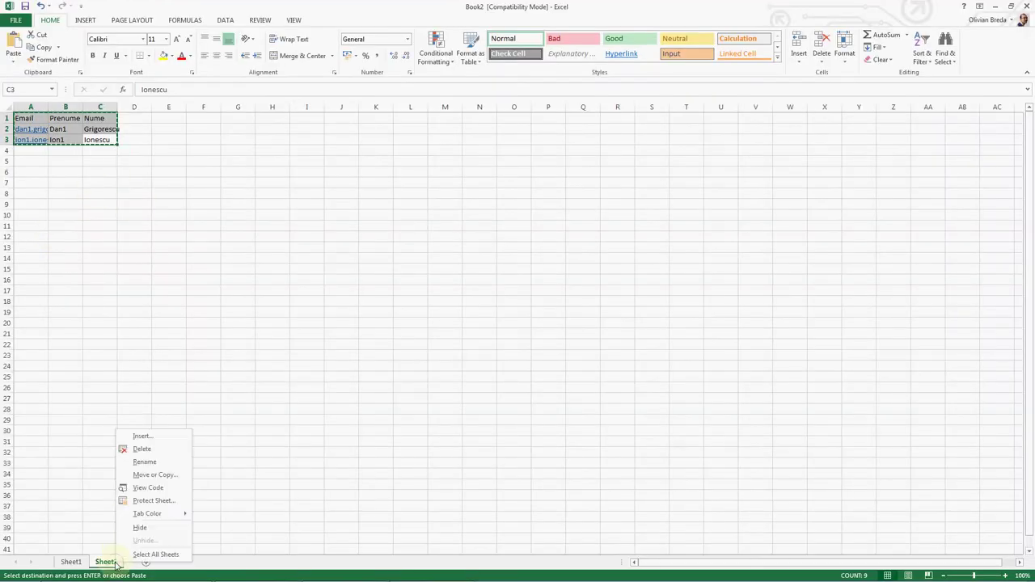
{"action": "left_click", "coordinate": [161, 450]}
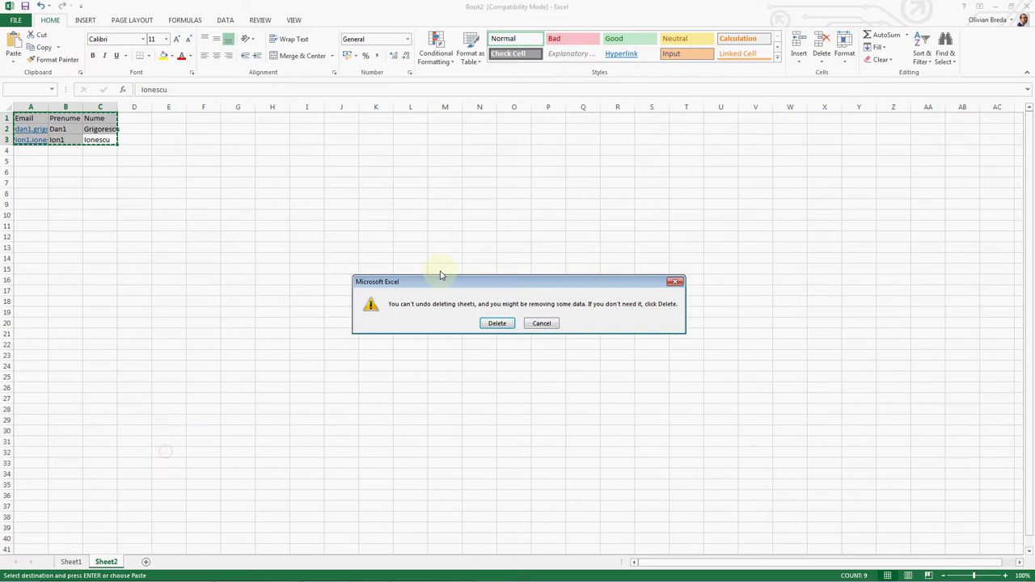
{"action": "left_click", "coordinate": [508, 323]}
{"action": "left_click", "coordinate": [138, 229]}
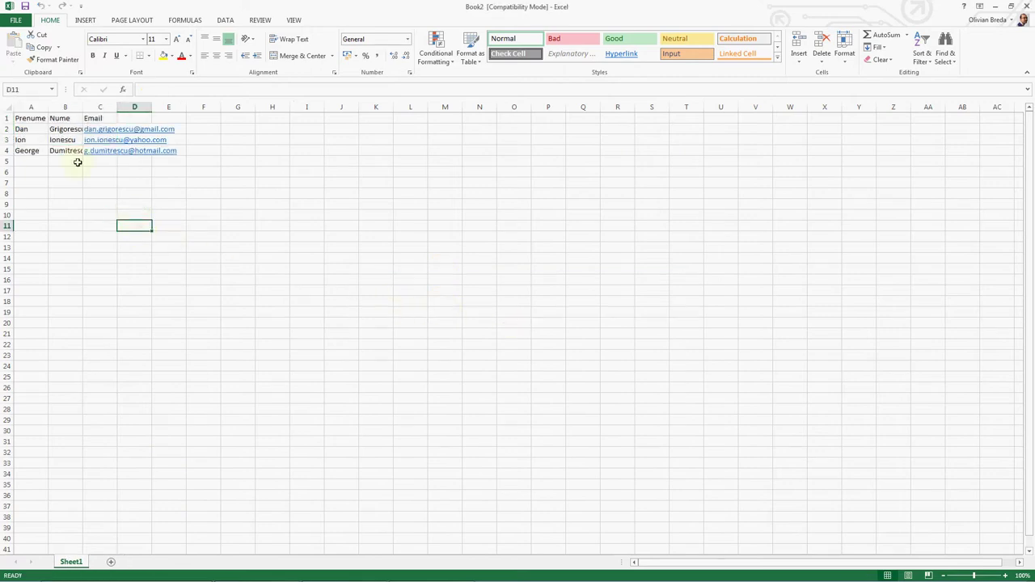
Step: Copy the three contact rows A2:C4 and paste them at A5
{"action": "left_click_drag", "start_coordinate": [33, 129], "coordinate": [97, 150]}
{"action": "left_click", "coordinate": [27, 161]}
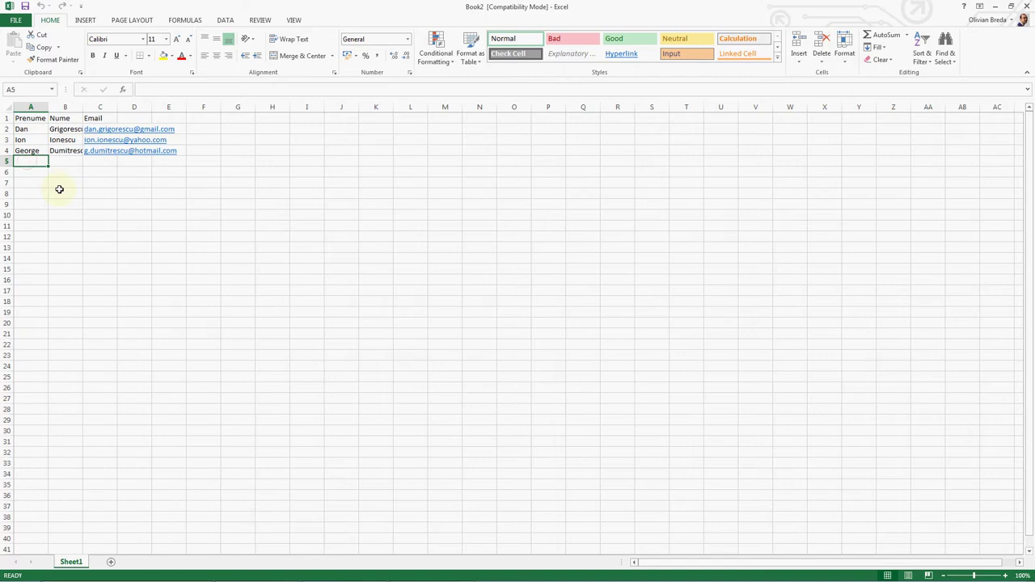
{"action": "left_click_drag", "start_coordinate": [33, 132], "coordinate": [110, 150]}
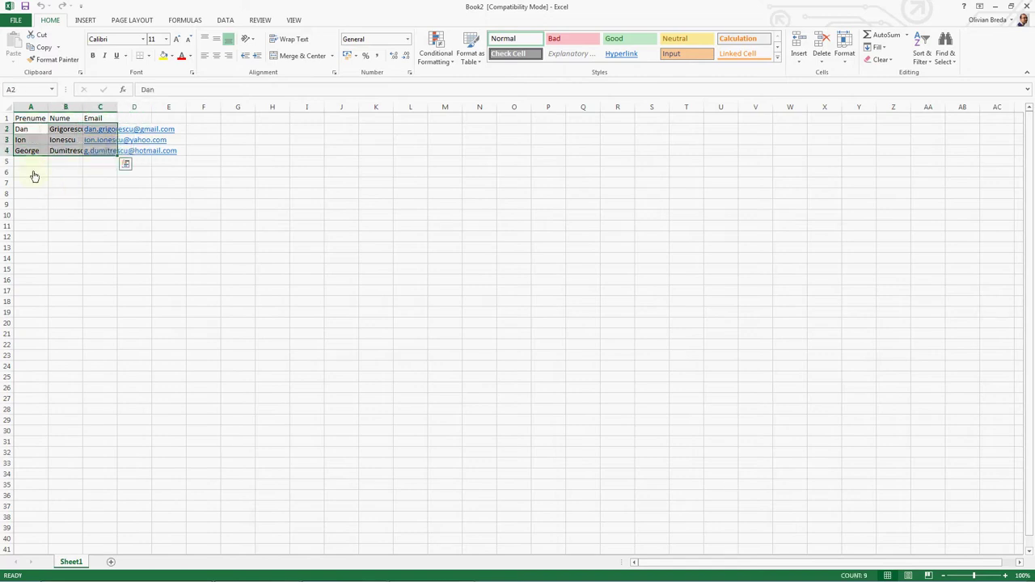
{"action": "left_click", "coordinate": [29, 162]}
{"action": "left_click_drag", "start_coordinate": [37, 131], "coordinate": [83, 151]}
{"action": "key", "text": "ctrl+c"}
{"action": "left_click", "coordinate": [20, 161]}
{"action": "key", "text": "ctrl+v"}
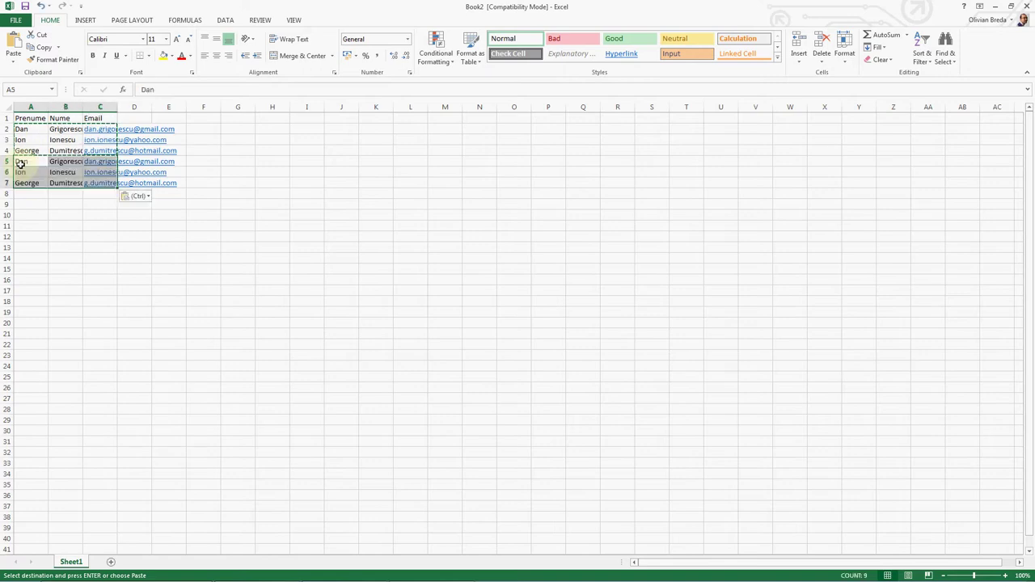
{"action": "key", "text": "Up"}
{"action": "key", "text": "Down"}
Step: Append a 2 to the copied first names in A5:A7
{"action": "key", "text": "F2"}
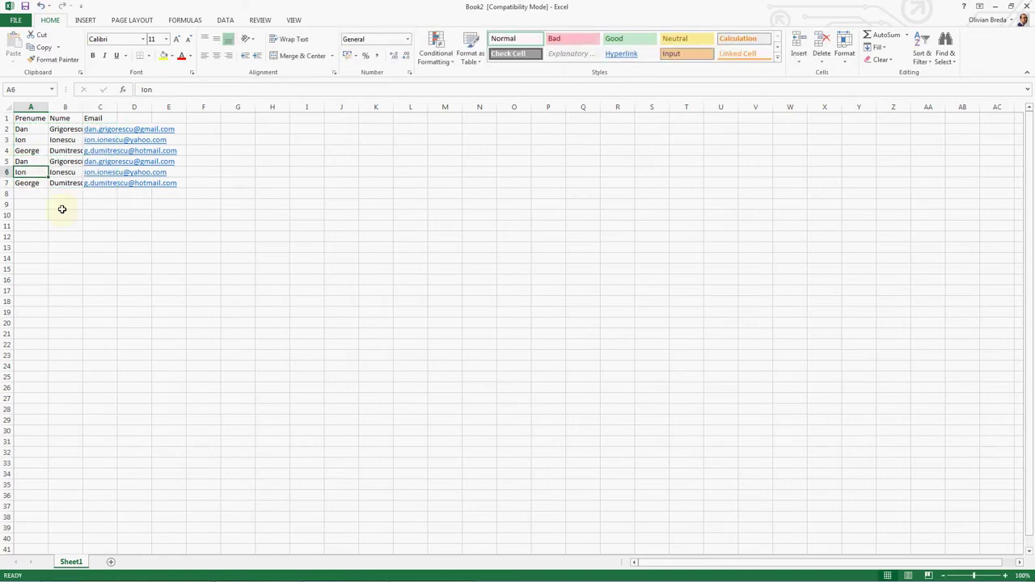
{"action": "type", "text": "2"}
{"action": "key", "text": "Return"}
{"action": "key", "text": "F2"}
{"action": "key", "text": "Return"}
{"action": "key", "text": "F2"}
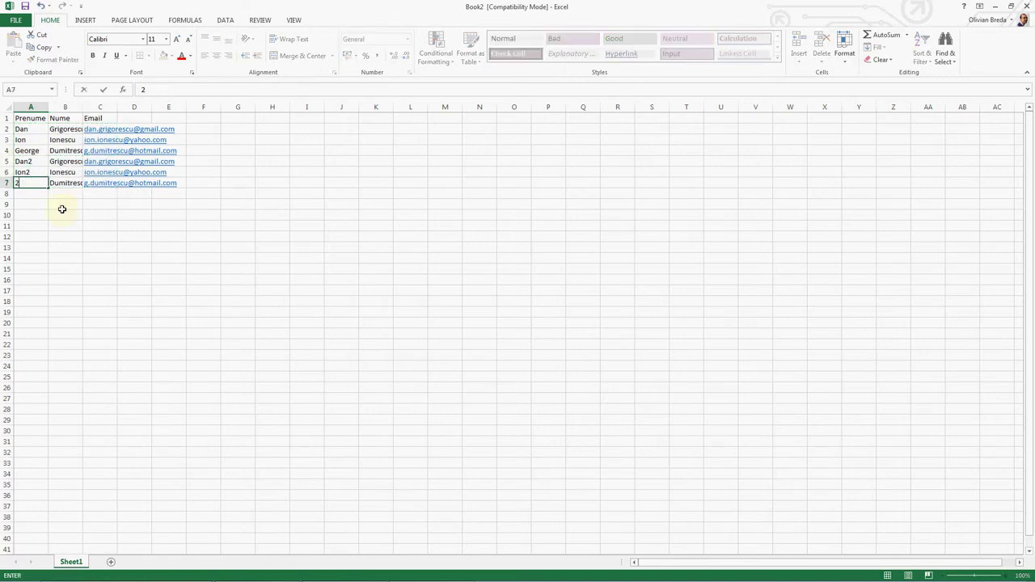
{"action": "key", "text": "Escape"}
{"action": "key", "text": "F2"}
{"action": "type", "text": "2"}
{"action": "key", "text": "Return"}
{"action": "key", "text": "Up"}
{"action": "key", "text": "Up"}
{"action": "key", "text": "Up"}
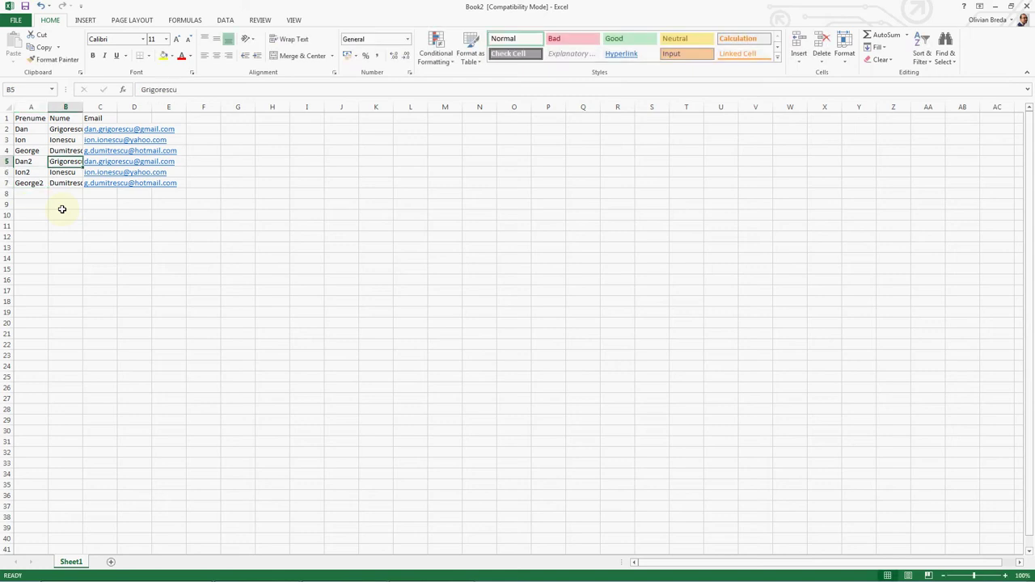
Step: Add a 2 to the copied e-mail addresses in C5:C7
{"action": "key", "text": "Right"}
{"action": "key", "text": "Right"}
{"action": "key", "text": "F2"}
{"action": "type", "text": "2"}
{"action": "key", "text": "Return"}
{"action": "key", "text": "F2"}
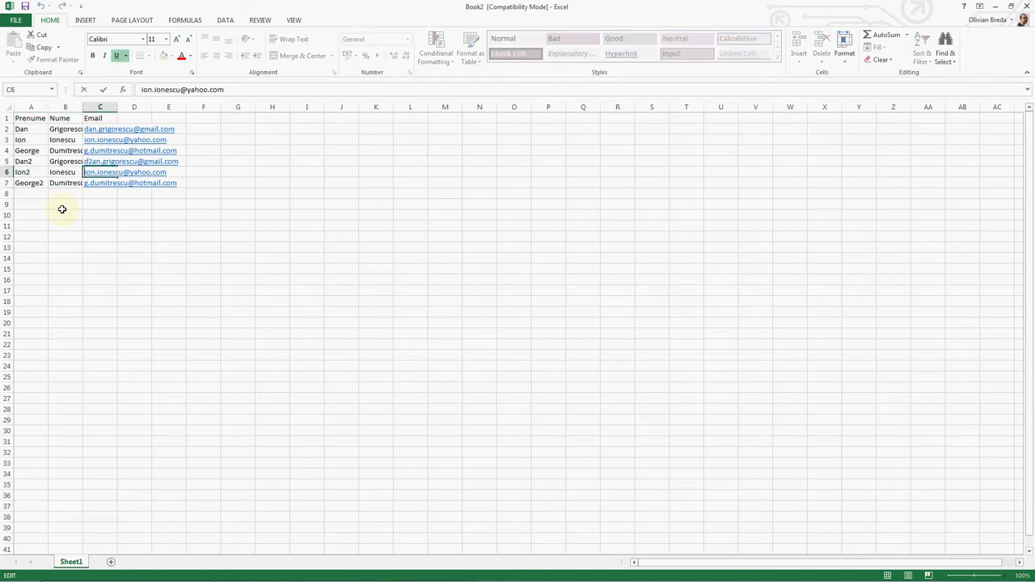
{"action": "type", "text": "2"}
{"action": "key", "text": "Return"}
{"action": "key", "text": "Down"}
{"action": "key", "text": "F2"}
{"action": "key", "text": "Escape"}
{"action": "key", "text": "Up"}
{"action": "key", "text": "F2"}
{"action": "type", "text": "2"}
{"action": "key", "text": "Return"}
{"action": "key", "text": "F2"}
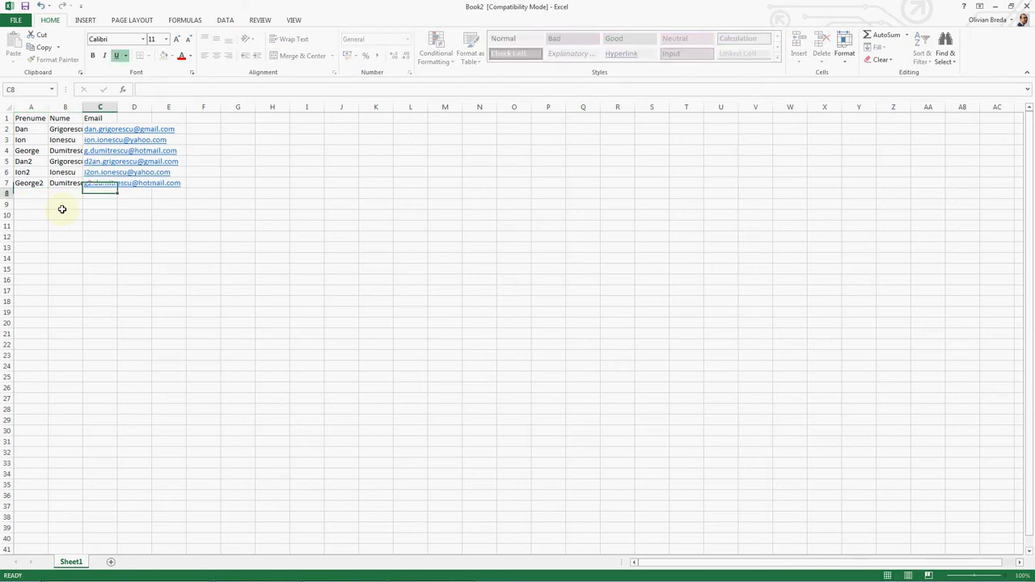
{"action": "key", "text": "Escape"}
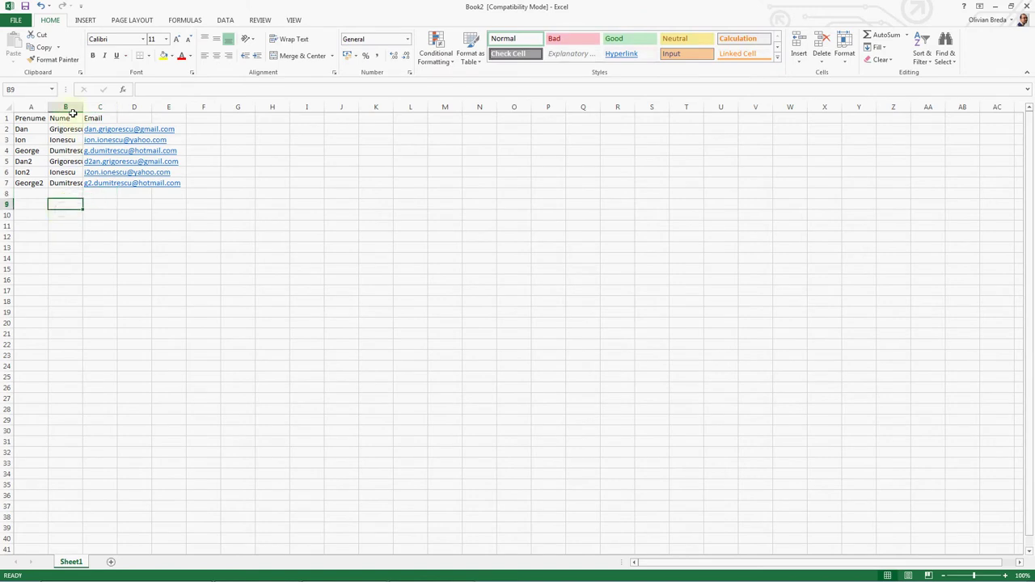
Step: Move the Nume column after Email by cutting it into column D and deleting empty column B
{"action": "right_click", "coordinate": [68, 107]}
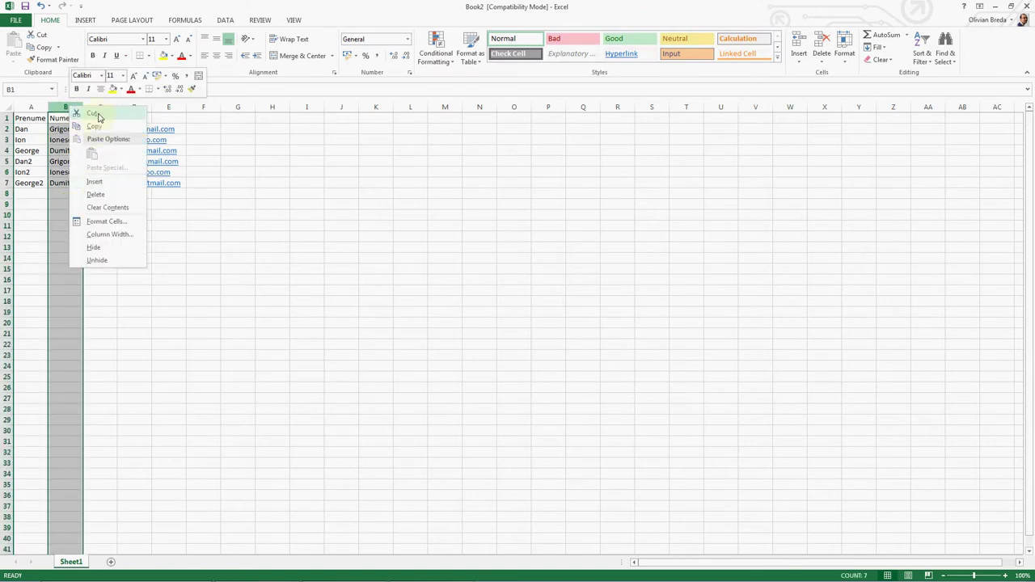
{"action": "left_click", "coordinate": [95, 114]}
{"action": "right_click", "coordinate": [130, 103]}
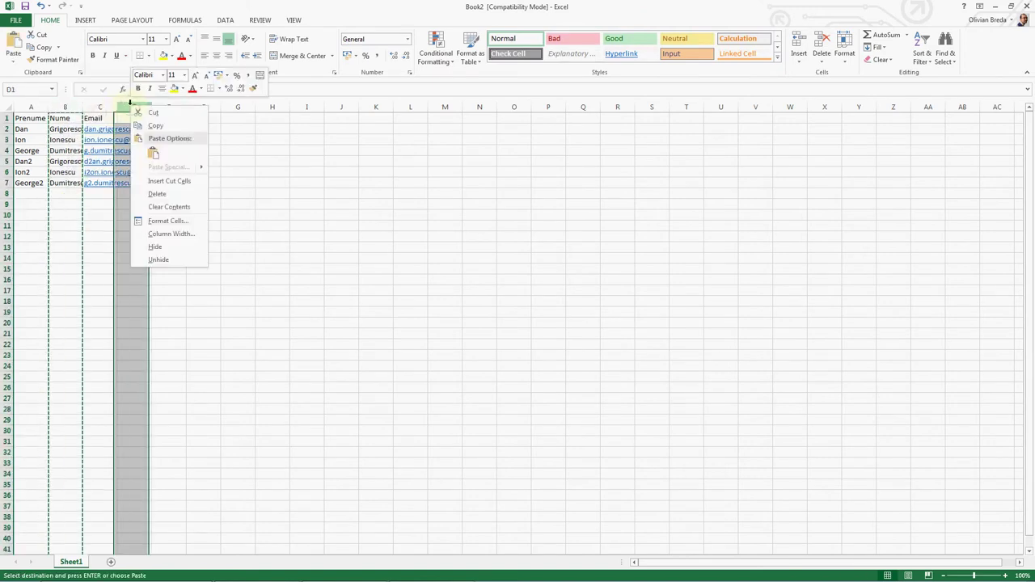
{"action": "left_click", "coordinate": [153, 153]}
{"action": "right_click", "coordinate": [73, 107]}
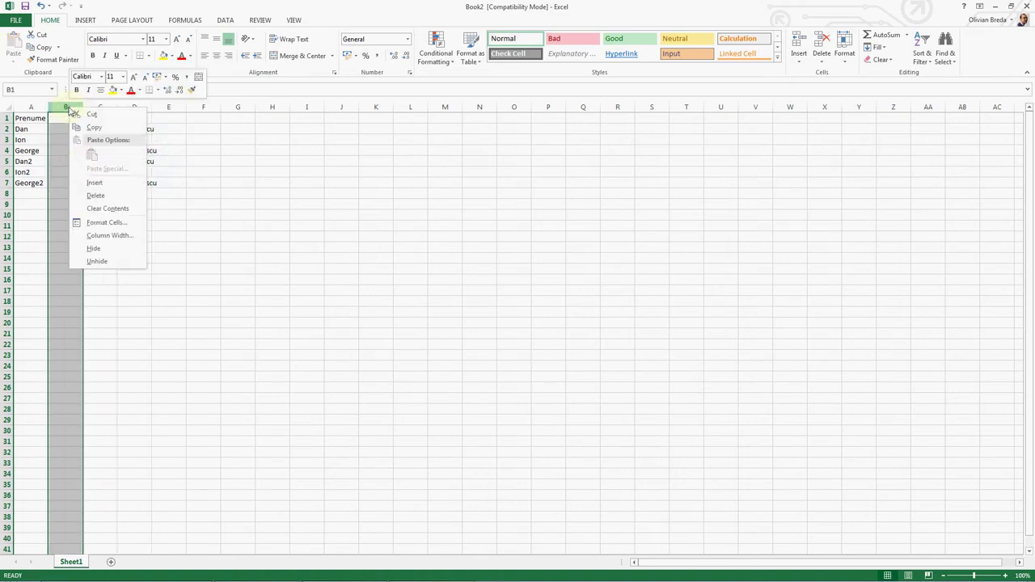
{"action": "left_click", "coordinate": [97, 194]}
{"action": "left_click", "coordinate": [79, 203]}
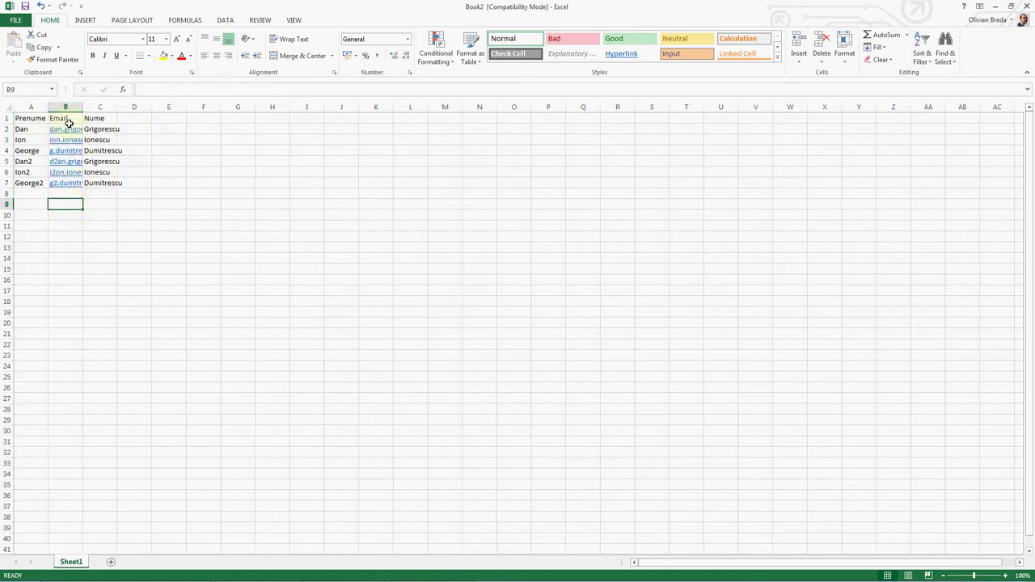
Step: Try renaming headers to 'First name' and 'Last name', then undo the change
{"action": "key", "text": "alt+Tab"}
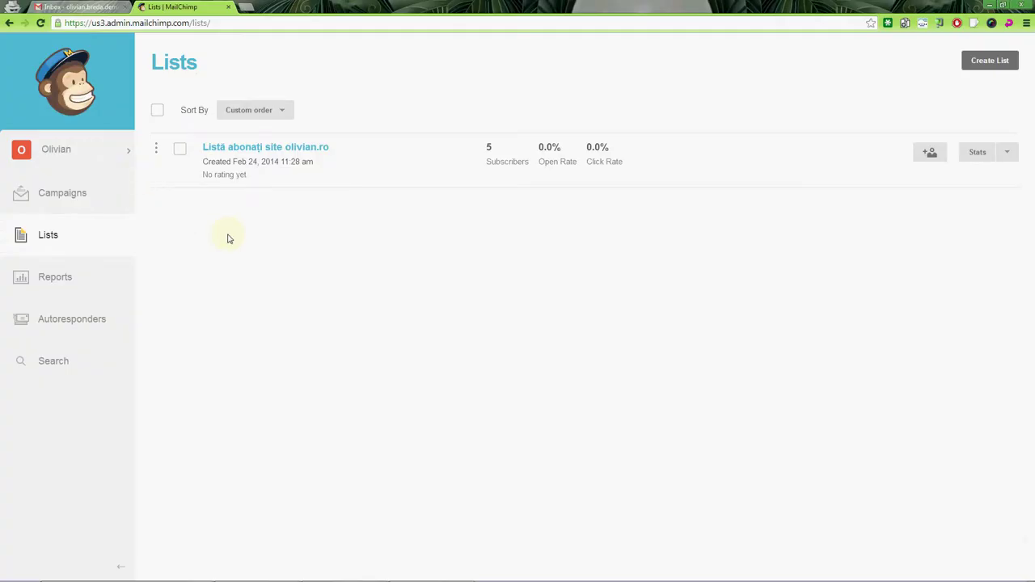
{"action": "key", "text": "alt+Tab"}
{"action": "key", "text": "ctrl+Home"}
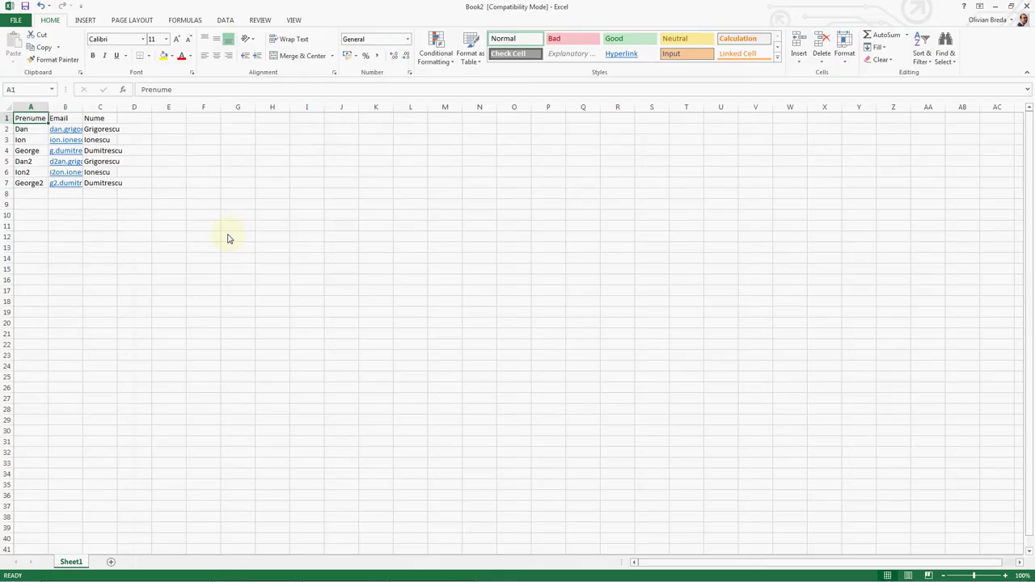
{"action": "type", "text": "First name"}
{"action": "key", "text": "Down"}
{"action": "key", "text": "Right"}
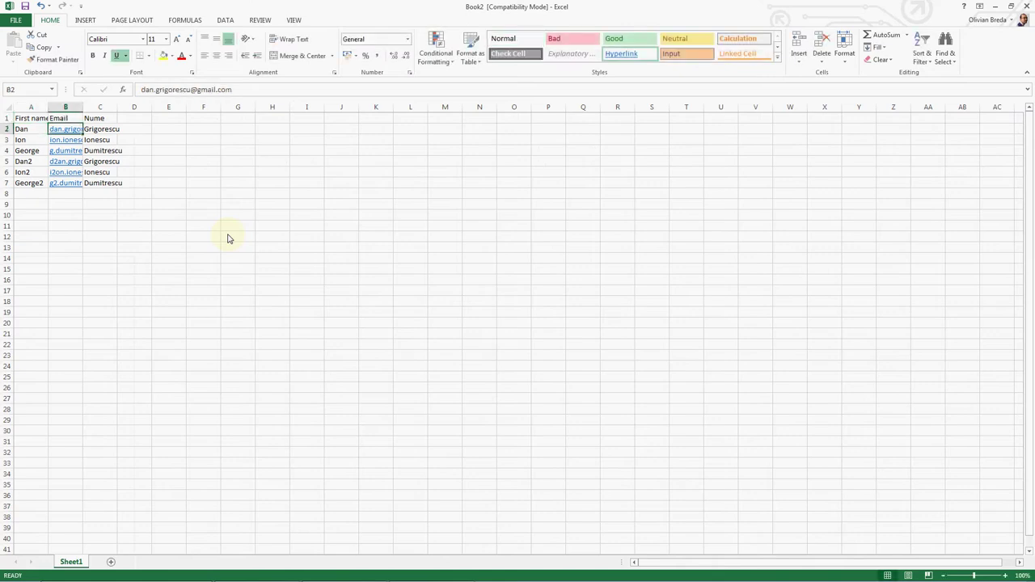
{"action": "key", "text": "Up"}
{"action": "key", "text": "Right"}
{"action": "type", "text": "Last"}
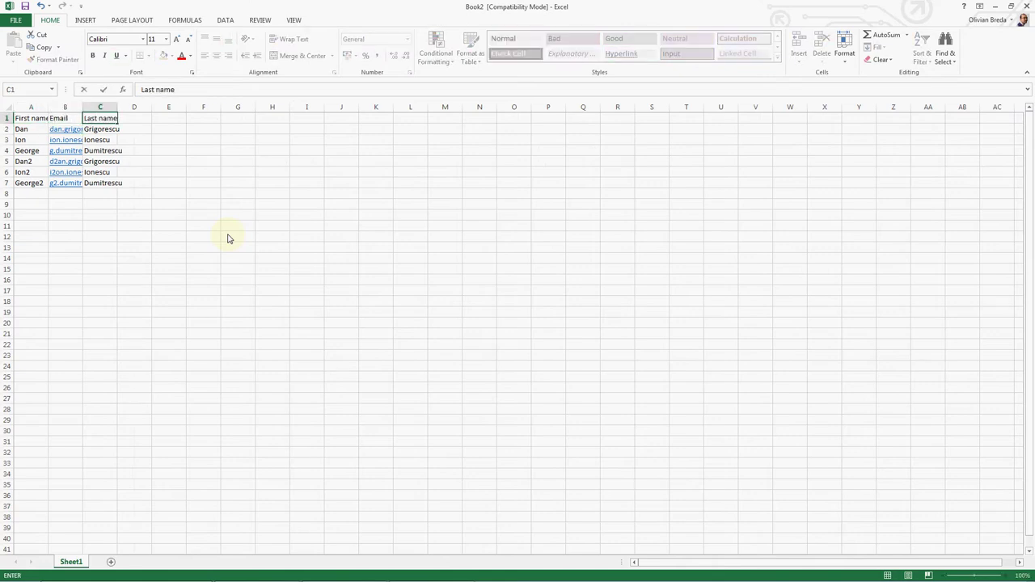
{"action": "type", "text": " name"}
{"action": "key", "text": "Return"}
{"action": "key", "text": "ctrl+z"}
{"action": "key", "text": "ctrl+z"}
Step: Go to MailChimp's Lists page and open the subscriber list's actions menu
{"action": "key", "text": "alt+Tab"}
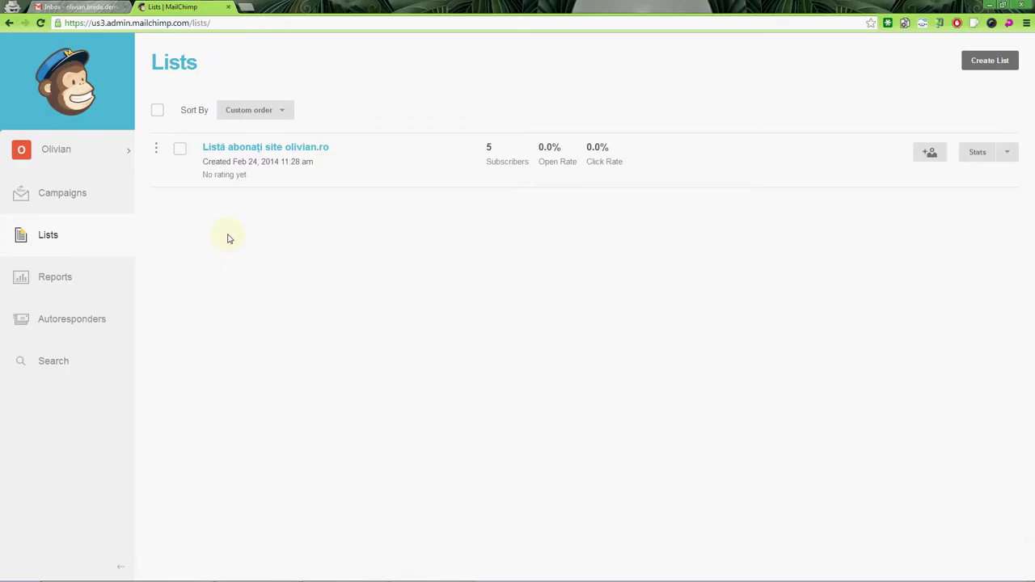
{"action": "key", "text": "alt+Tab"}
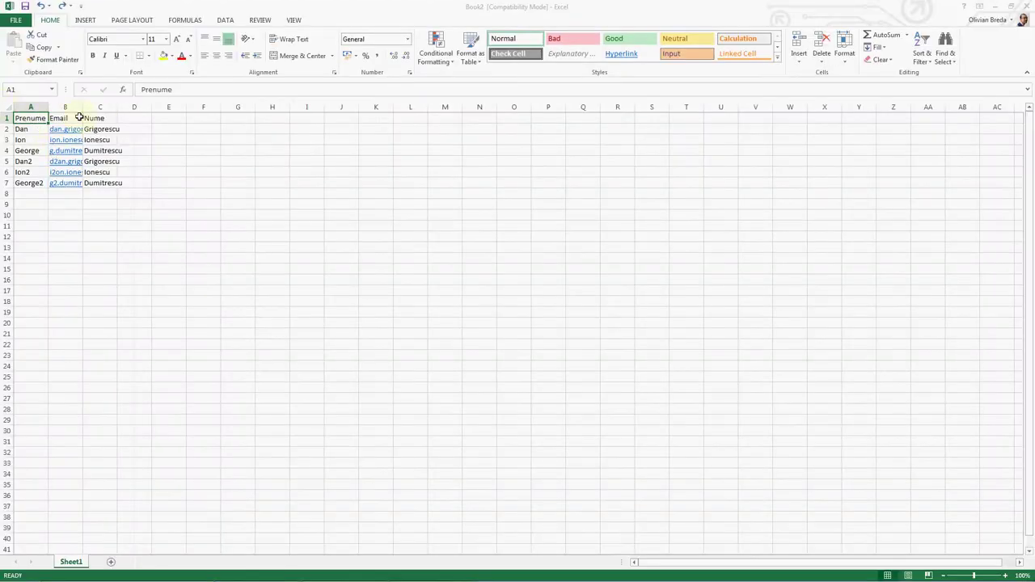
{"action": "key", "text": "alt+Tab"}
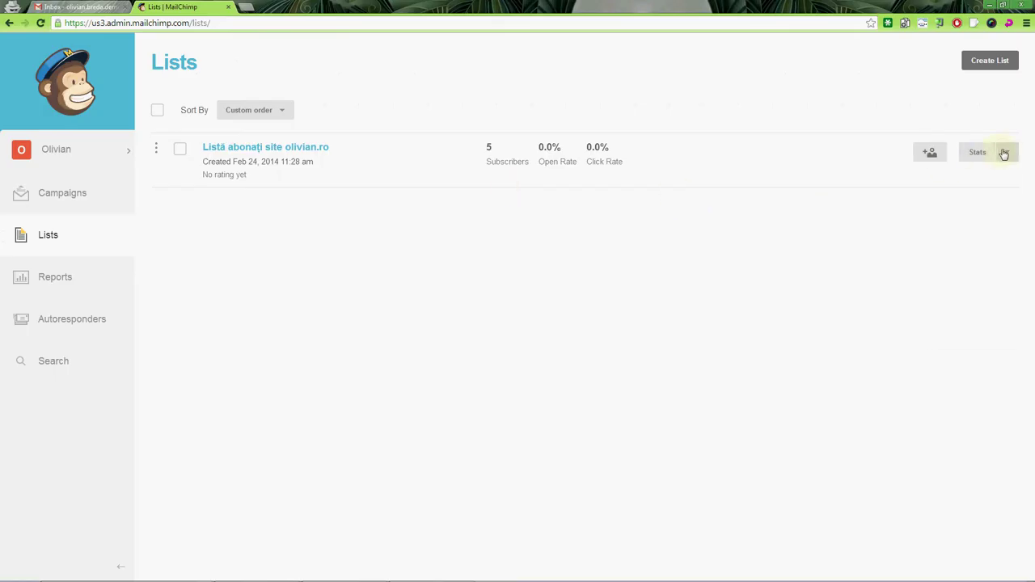
{"action": "left_click", "coordinate": [1004, 153]}
Step: Choose CSV upload on the list's import page, then open Excel's File Info view
{"action": "left_click", "coordinate": [961, 256]}
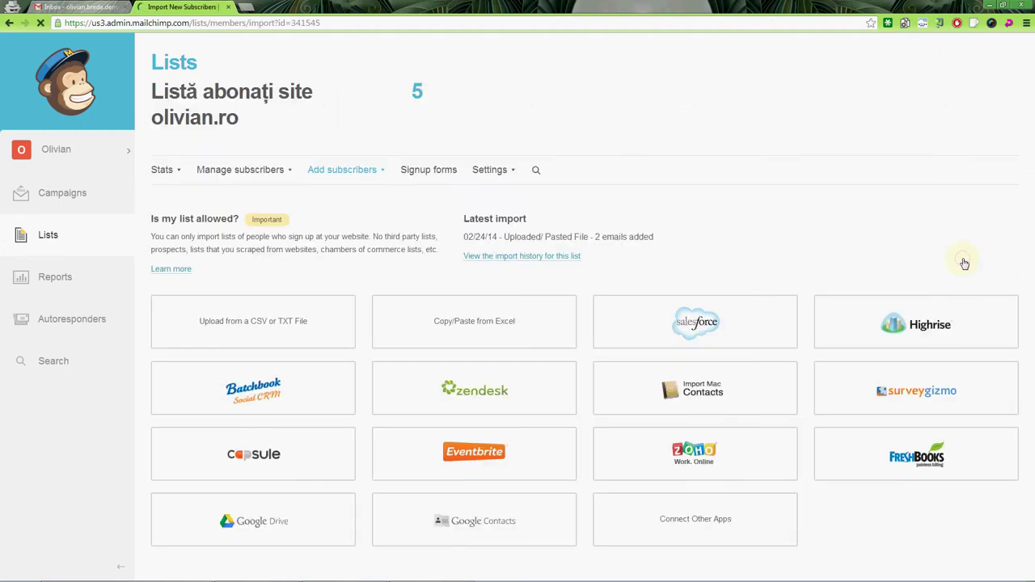
{"action": "left_click", "coordinate": [283, 320]}
{"action": "key", "text": "alt+Tab"}
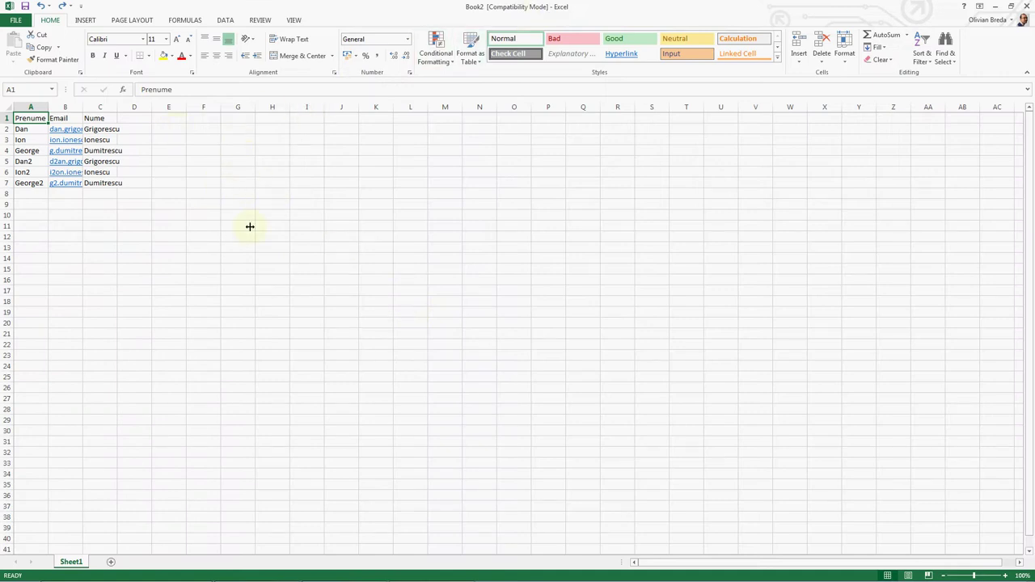
{"action": "left_click", "coordinate": [16, 20]}
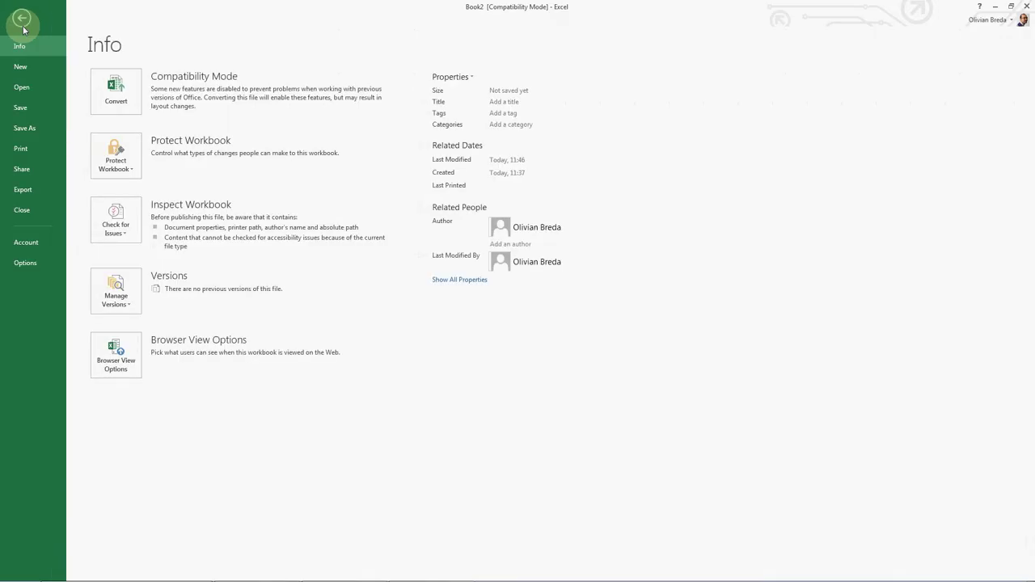
Step: Save the workbook in mailchimptest as CSV (Comma delimited) 'lista pentru mailchimp.csv', keeping CSV format
{"action": "left_click", "coordinate": [22, 128]}
{"action": "left_click", "coordinate": [312, 117]}
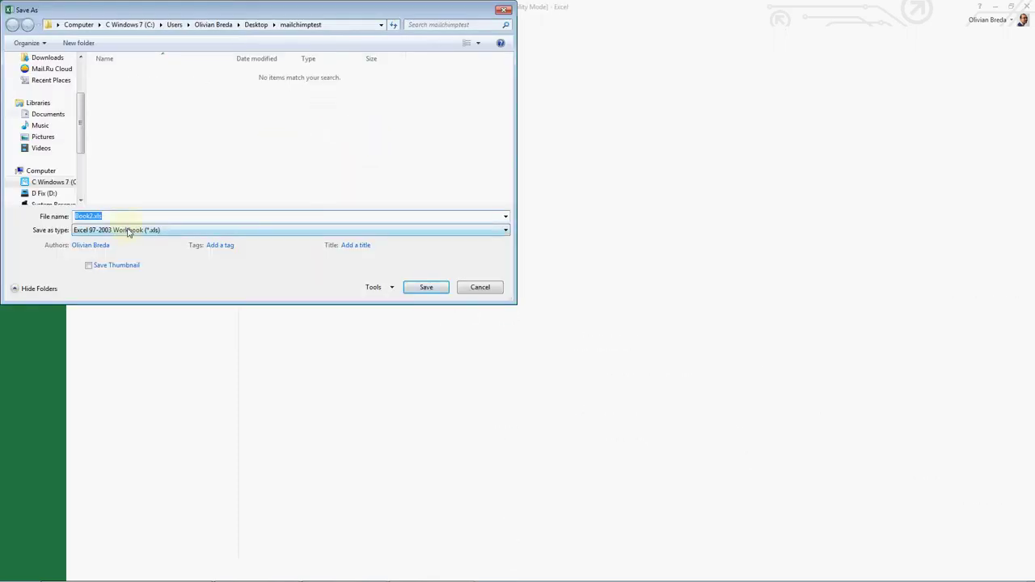
{"action": "left_click", "coordinate": [128, 230]}
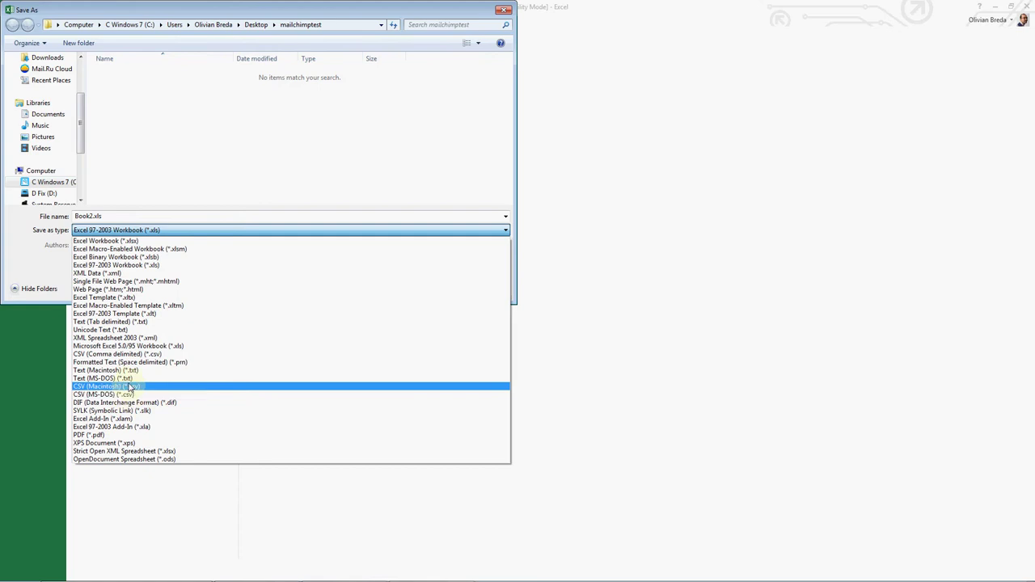
{"action": "left_click", "coordinate": [135, 356]}
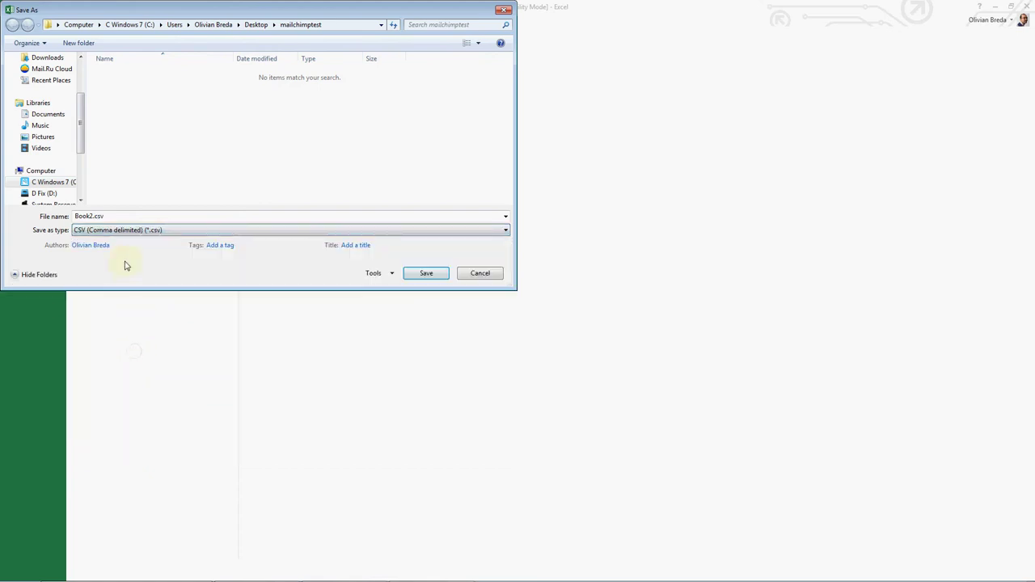
{"action": "double_click", "coordinate": [113, 216]}
{"action": "type", "text": "lista pentru mailchimp"}
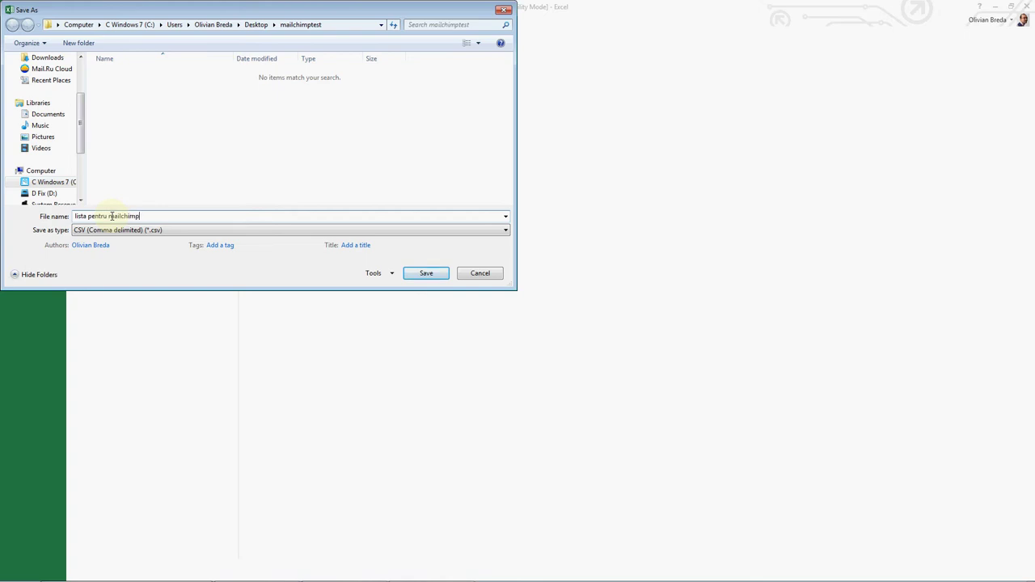
{"action": "key", "text": "Return"}
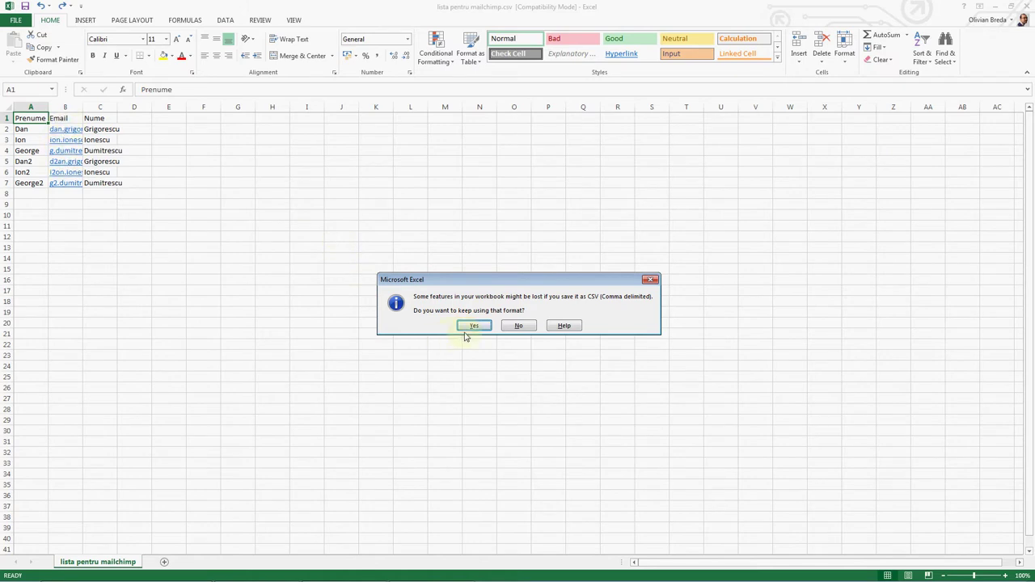
{"action": "left_click", "coordinate": [474, 326]}
{"action": "mouse_move", "coordinate": [172, 577]}
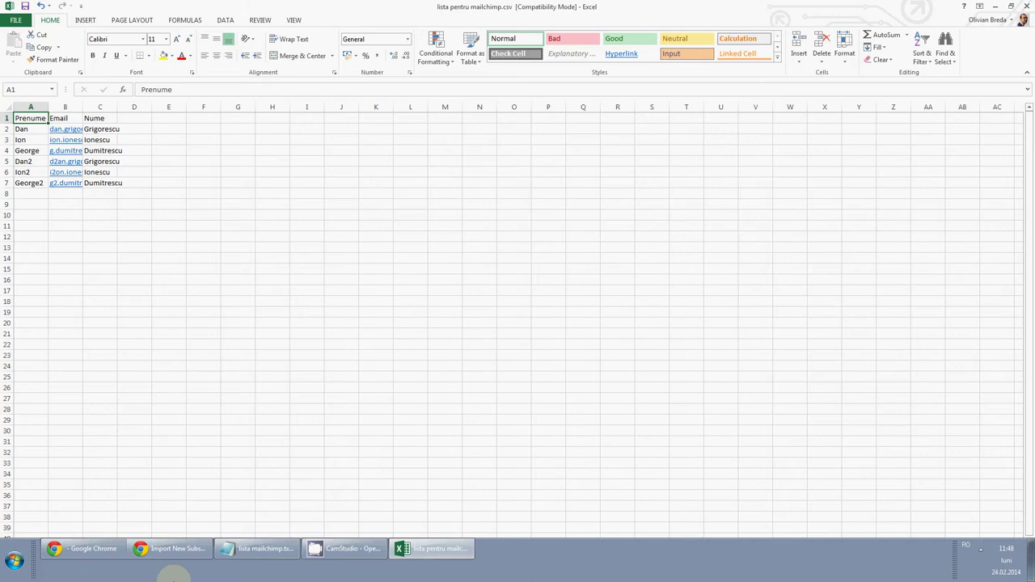
{"action": "left_click", "coordinate": [194, 549]}
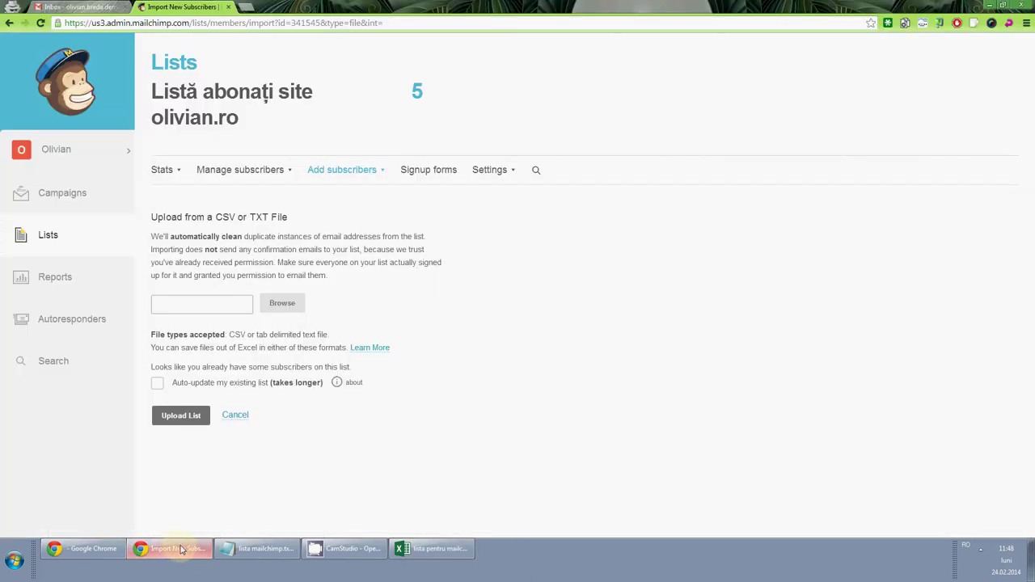
Step: Browse to lista pentru mailchimp.csv and upload it to MailChimp
{"action": "left_click", "coordinate": [279, 301]}
{"action": "double_click", "coordinate": [153, 81]}
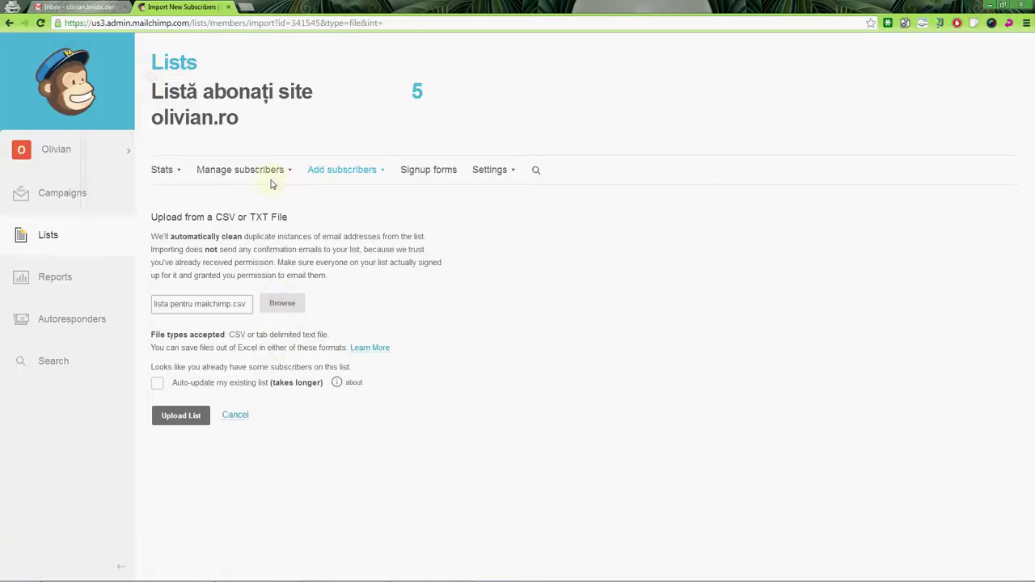
{"action": "left_click", "coordinate": [180, 416]}
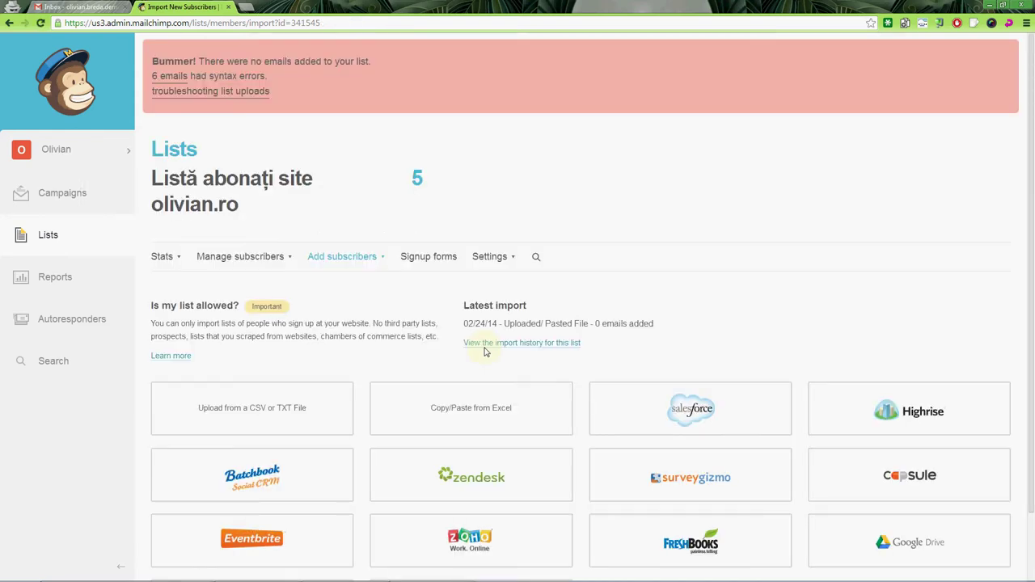
Step: Review the Import Errors listing 6 rejected rows, then go back to Excel
{"action": "key", "text": "alt+Tab"}
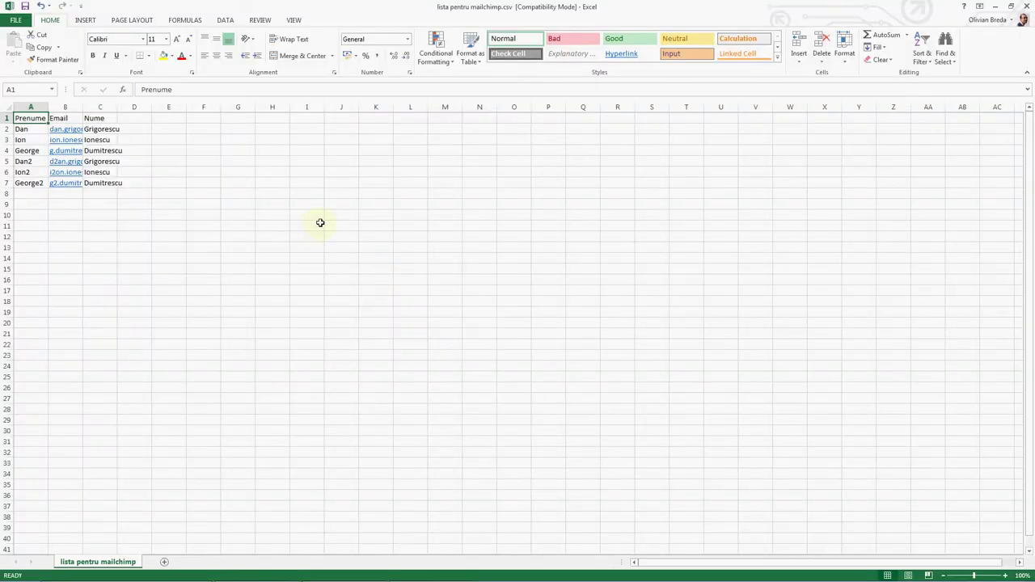
{"action": "key", "text": "alt+Tab"}
{"action": "left_click", "coordinate": [174, 89]}
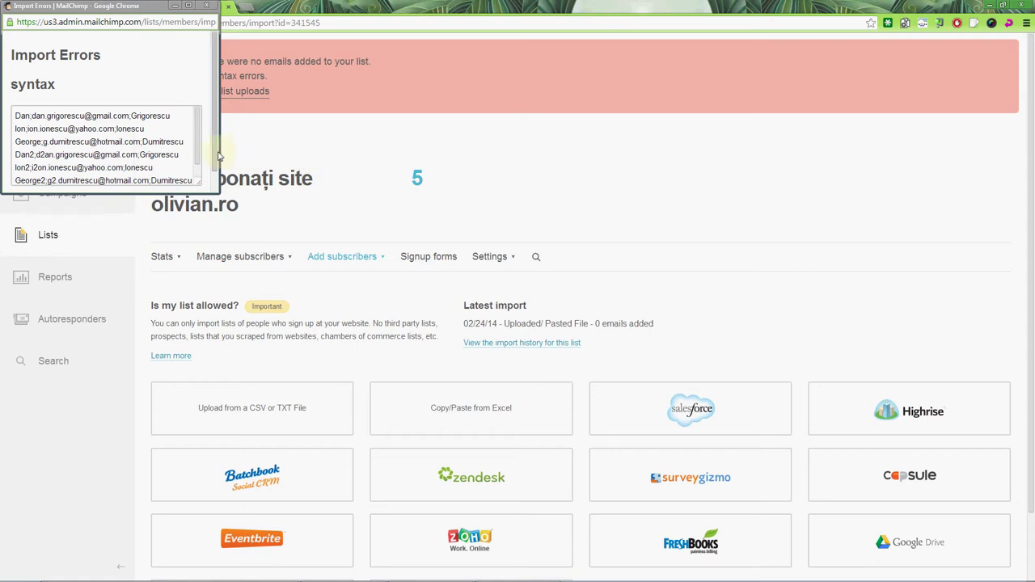
{"action": "left_click", "coordinate": [182, 137]}
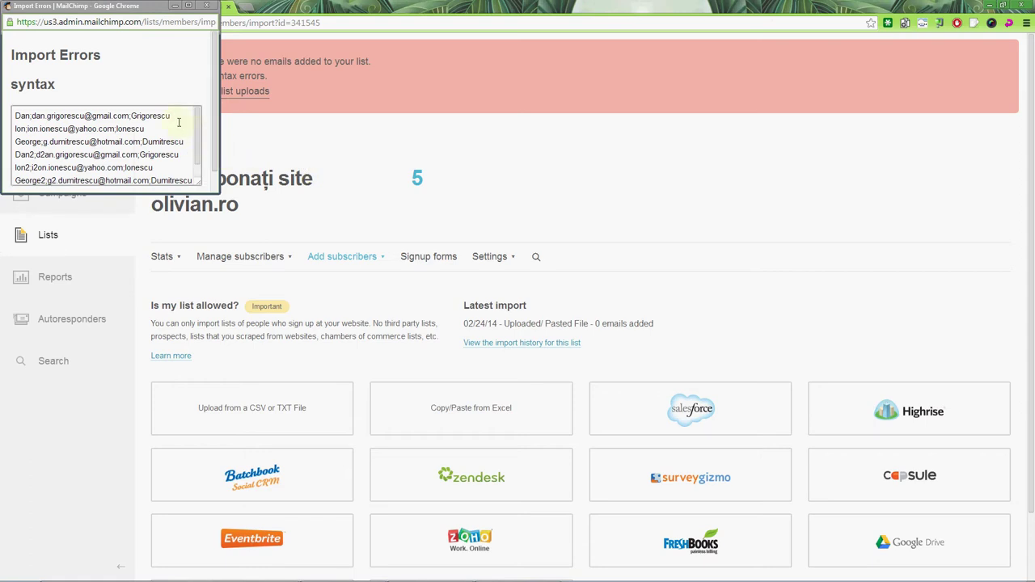
{"action": "left_click", "coordinate": [208, 6]}
{"action": "key", "text": "alt+Tab"}
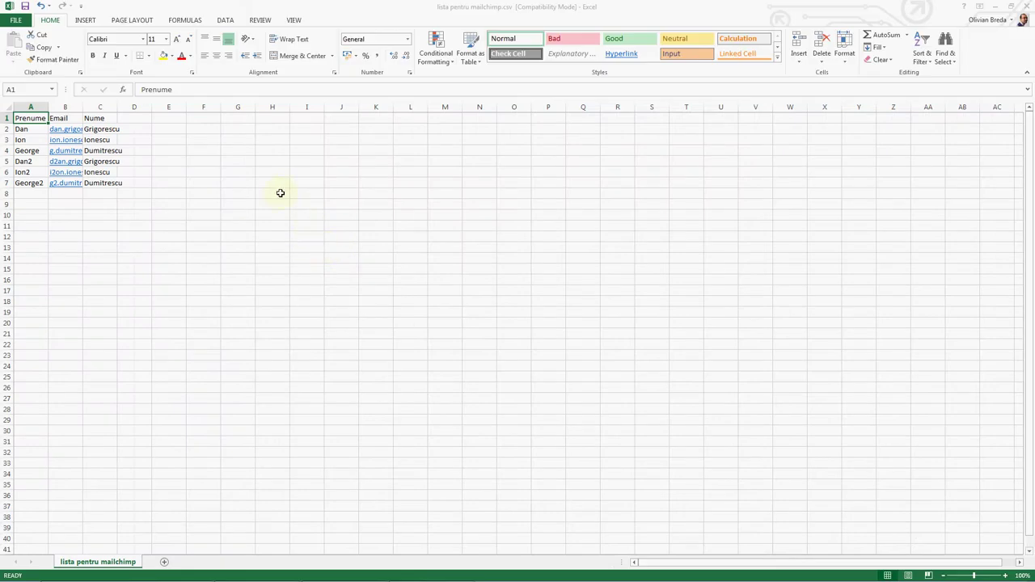
Step: Resave lista pentru mailchimp.csv in mailchimptest as CSV (MS-DOS), replacing the file and keeping the format
{"action": "left_click", "coordinate": [16, 20]}
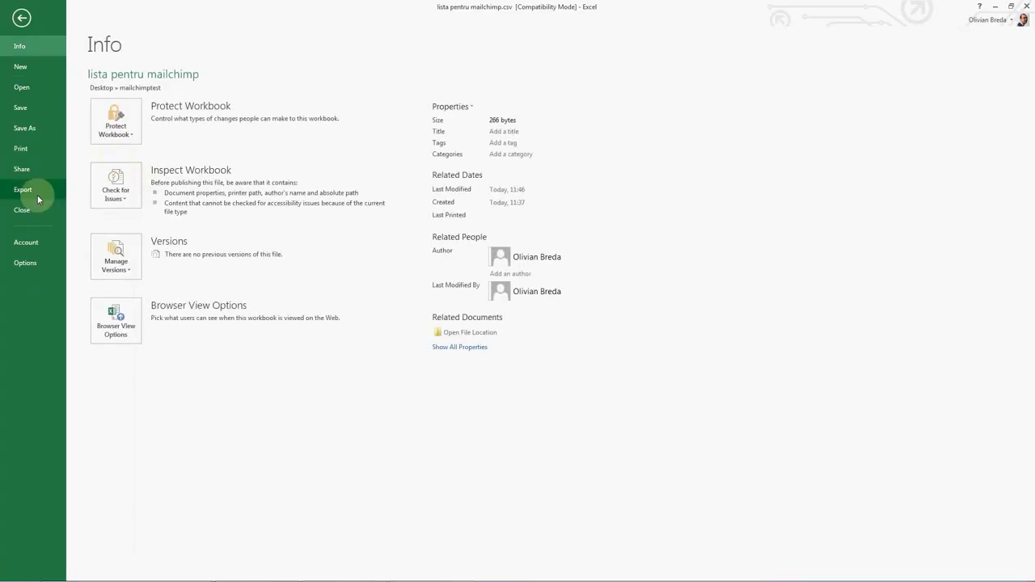
{"action": "left_click", "coordinate": [26, 128]}
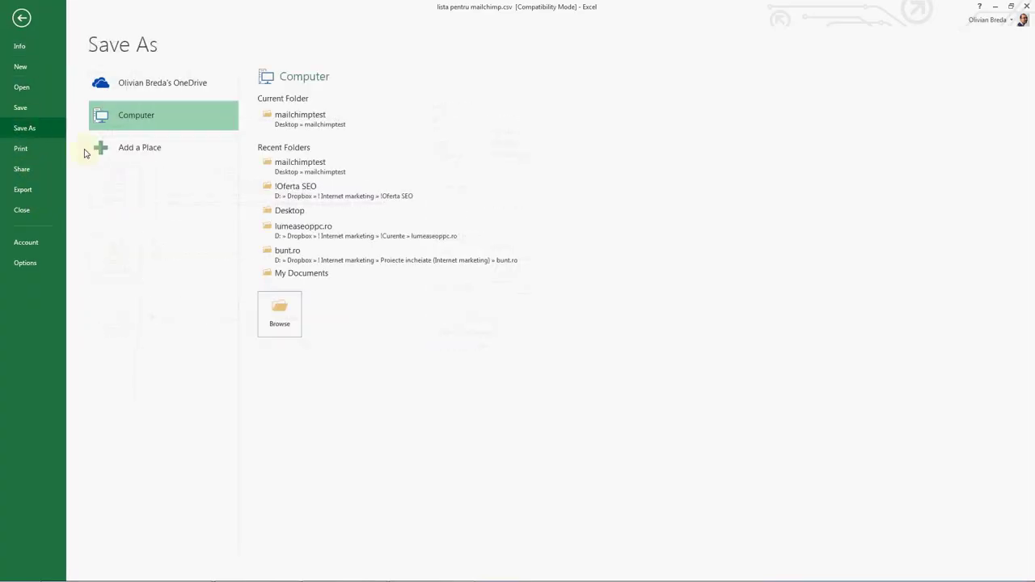
{"action": "left_click", "coordinate": [296, 130]}
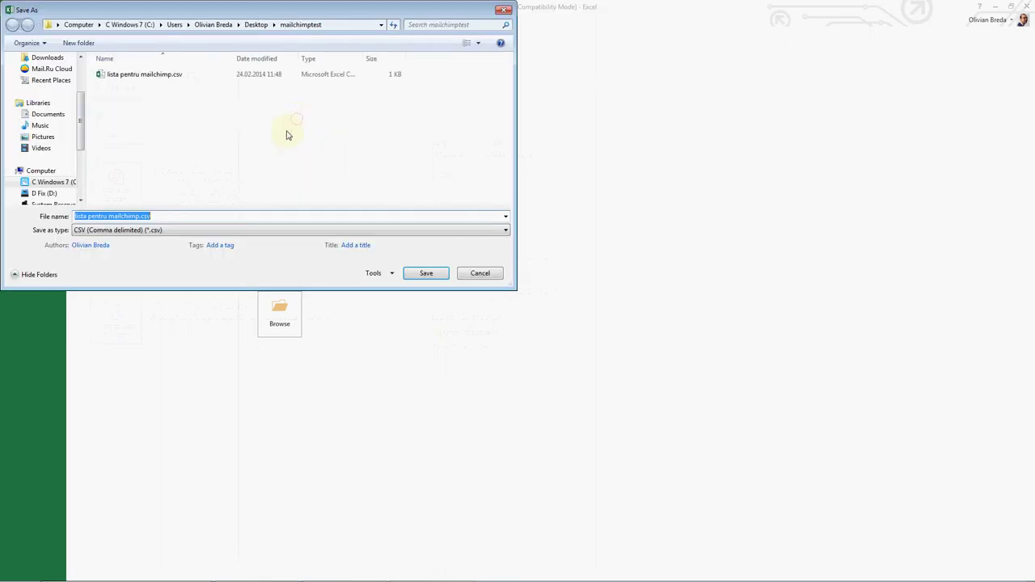
{"action": "left_click", "coordinate": [149, 231]}
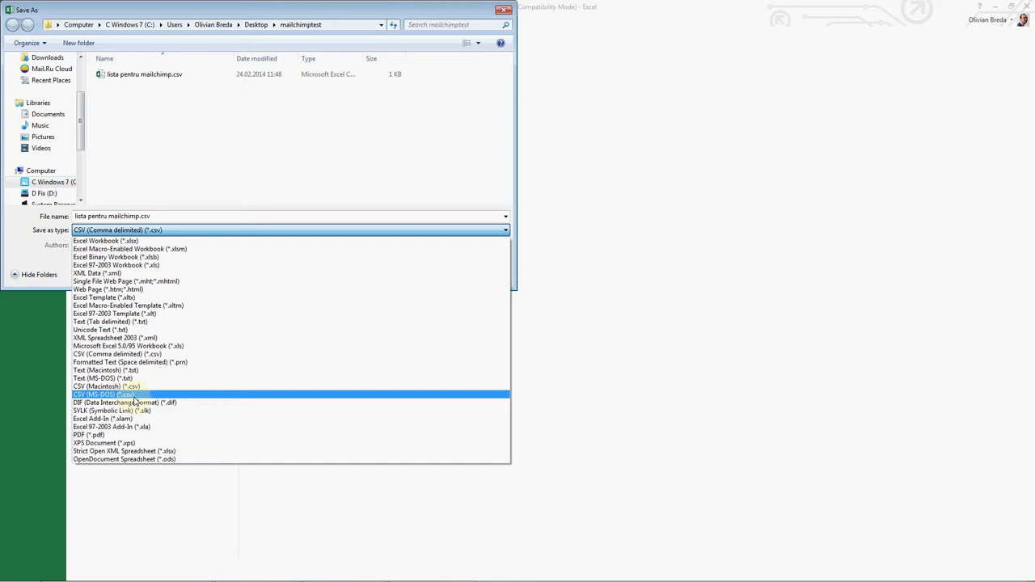
{"action": "left_click", "coordinate": [129, 395]}
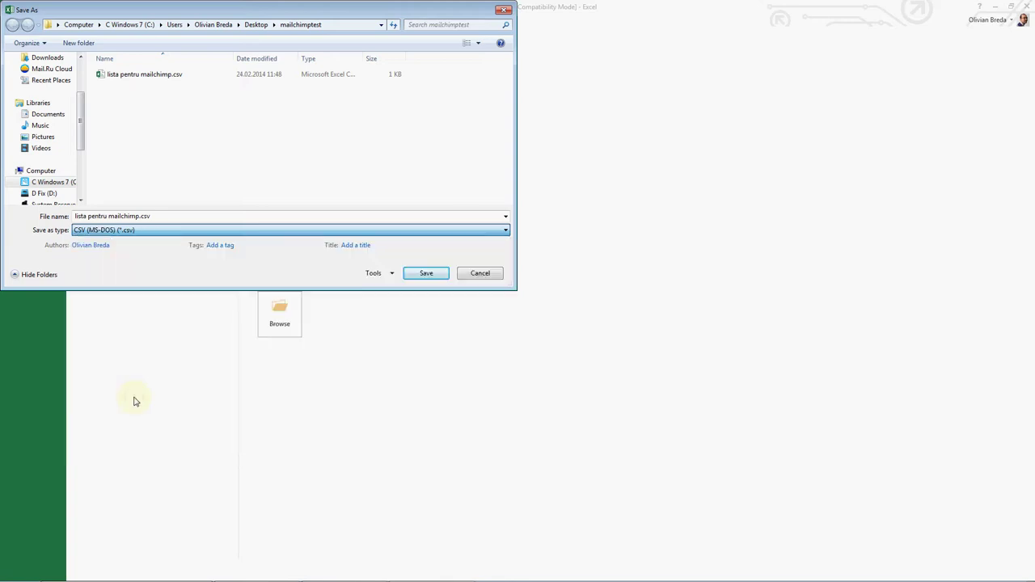
{"action": "left_click", "coordinate": [425, 273]}
{"action": "left_click", "coordinate": [550, 301]}
{"action": "key", "text": "alt+Tab"}
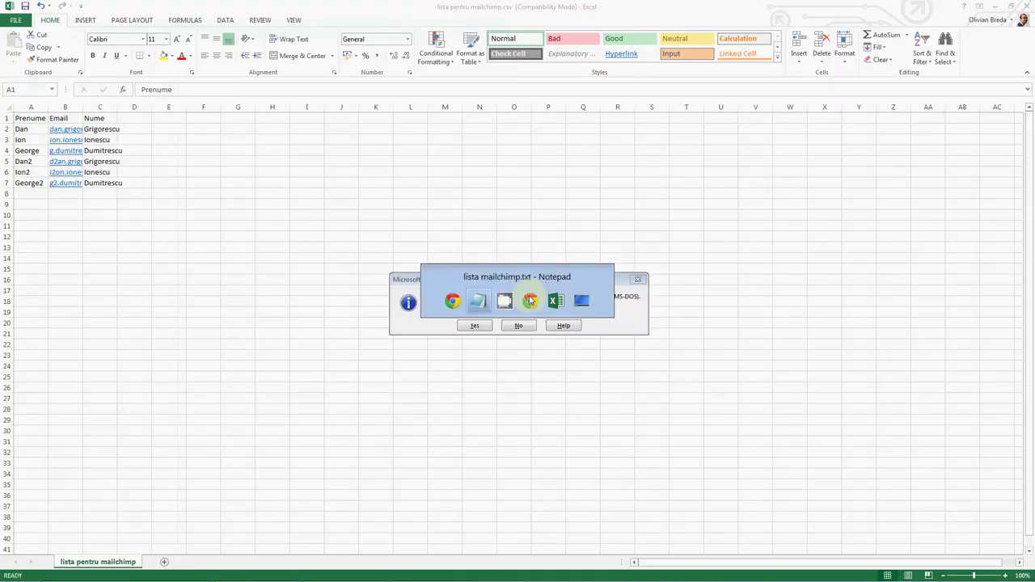
{"action": "key", "text": "alt+Tab"}
{"action": "left_click", "coordinate": [473, 324]}
{"action": "key", "text": "alt+Tab"}
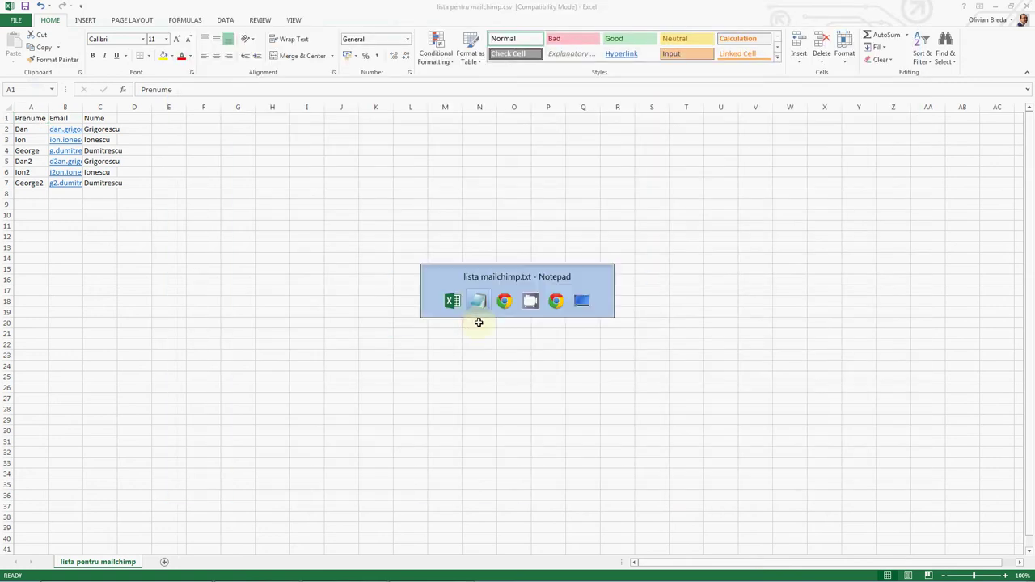
{"action": "key", "text": "alt+Tab"}
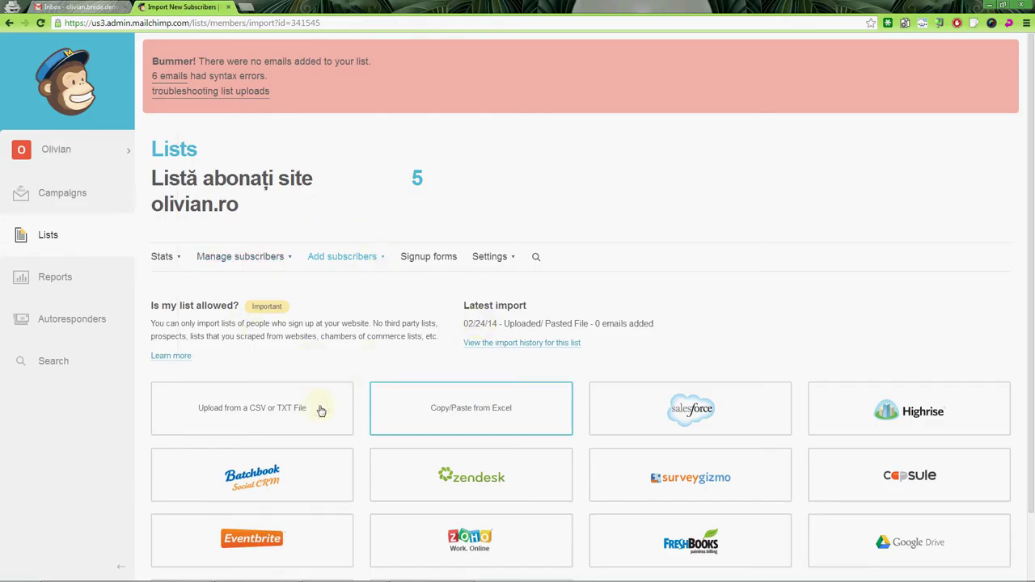
Step: Upload the resaved lista pentru mailchimp.csv through the CSV upload form
{"action": "left_click", "coordinate": [317, 407]}
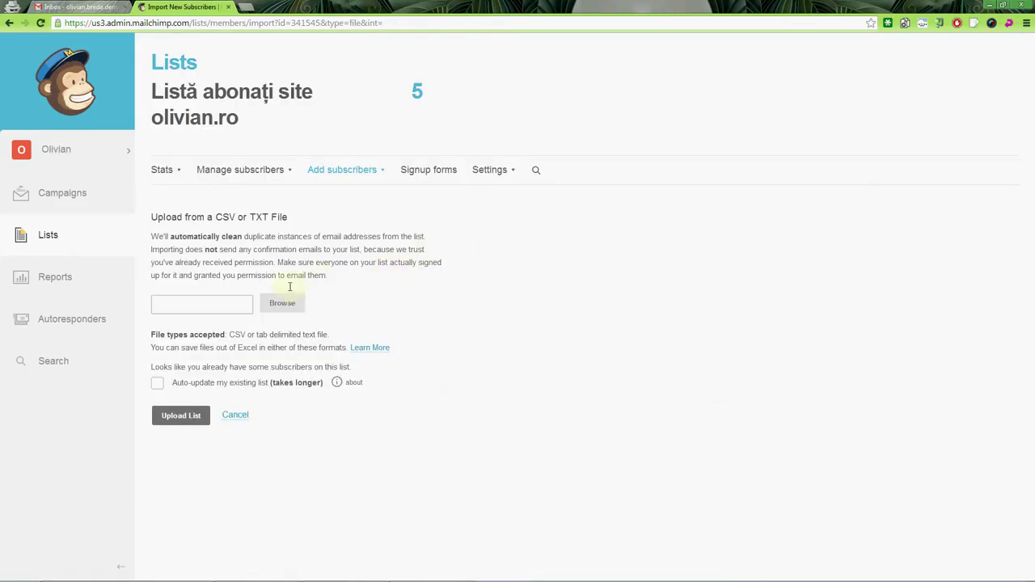
{"action": "left_click", "coordinate": [275, 304]}
{"action": "double_click", "coordinate": [145, 74]}
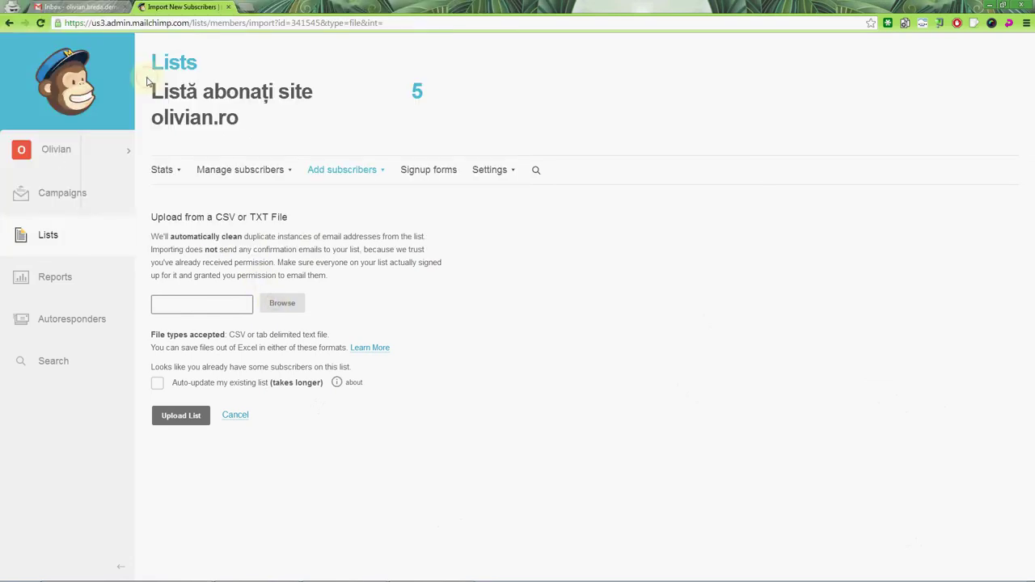
{"action": "left_click", "coordinate": [184, 415]}
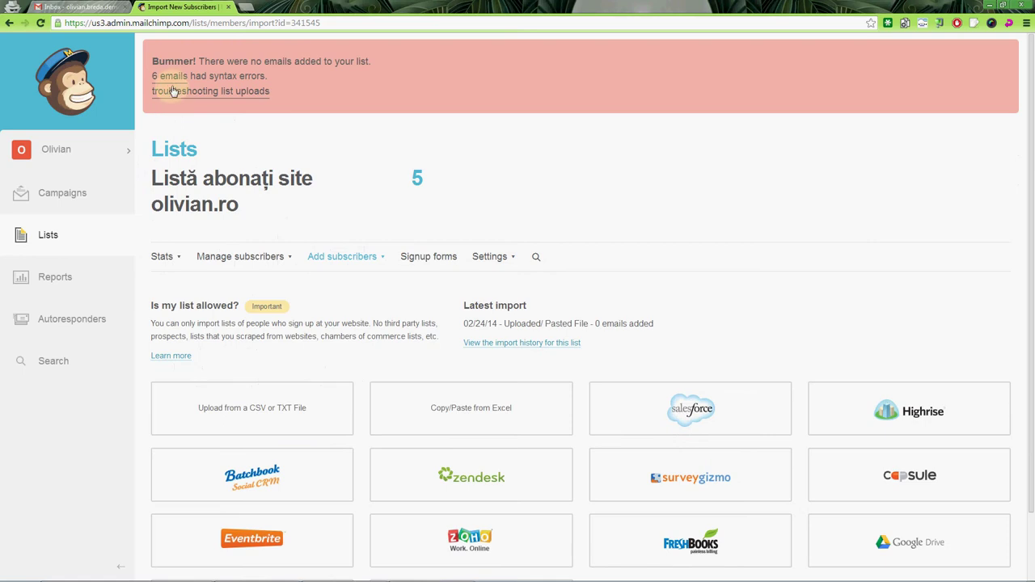
Step: Check the Import Errors showing the same 6 syntax errors, then return to Excel
{"action": "left_click", "coordinate": [169, 76]}
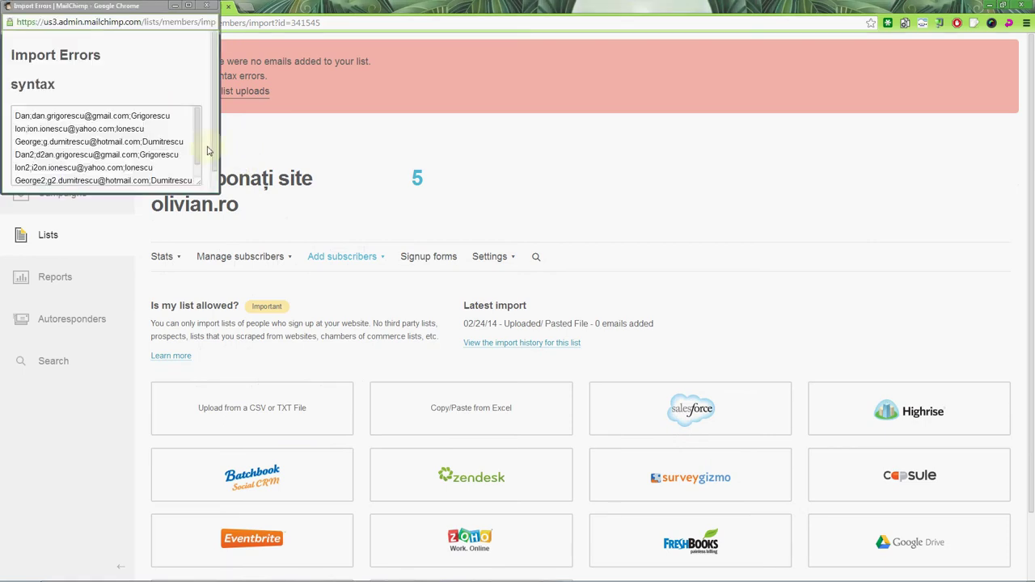
{"action": "left_click_drag", "start_coordinate": [196, 154], "coordinate": [197, 137]}
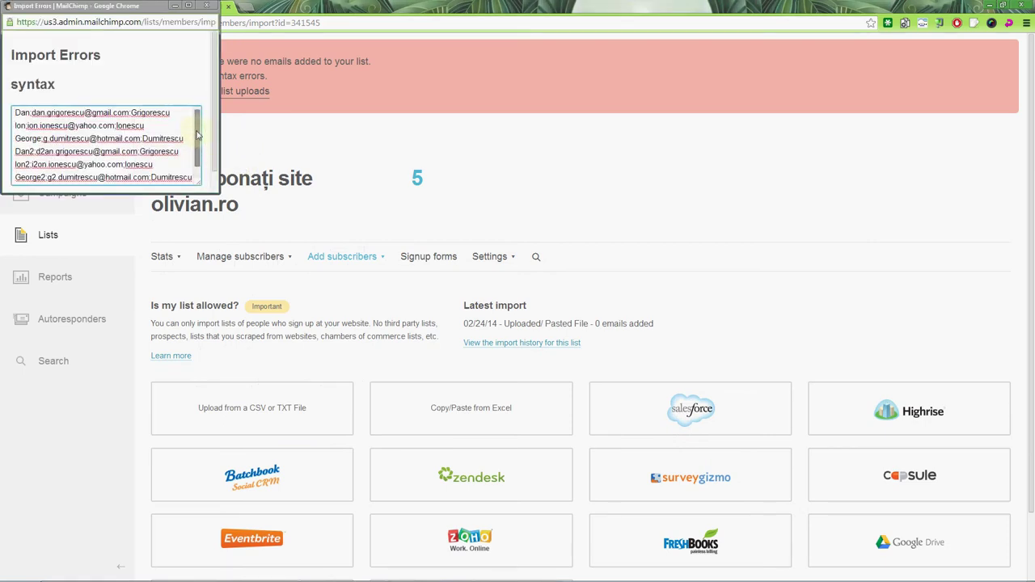
{"action": "left_click", "coordinate": [206, 6]}
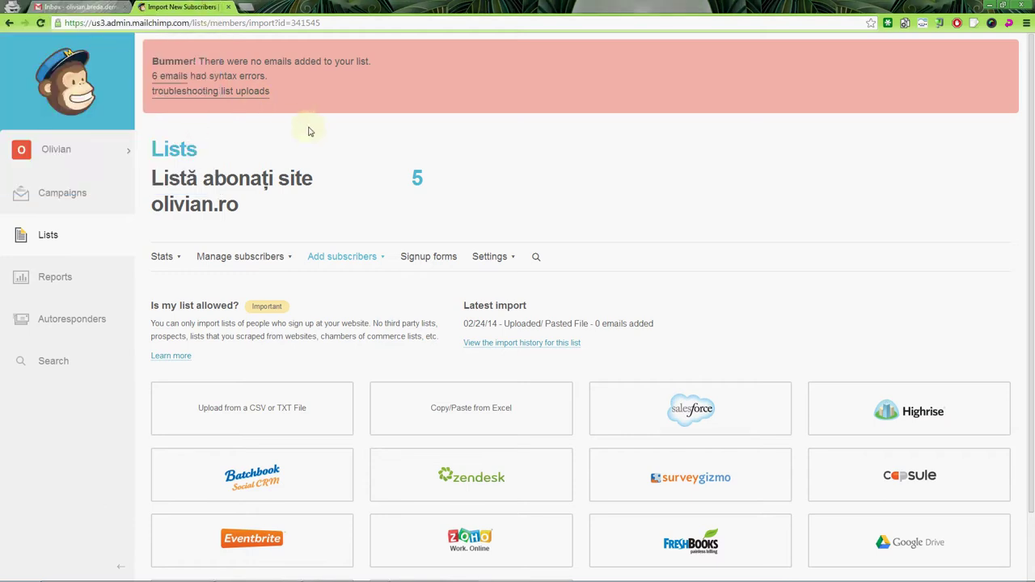
{"action": "key", "text": "alt+Tab"}
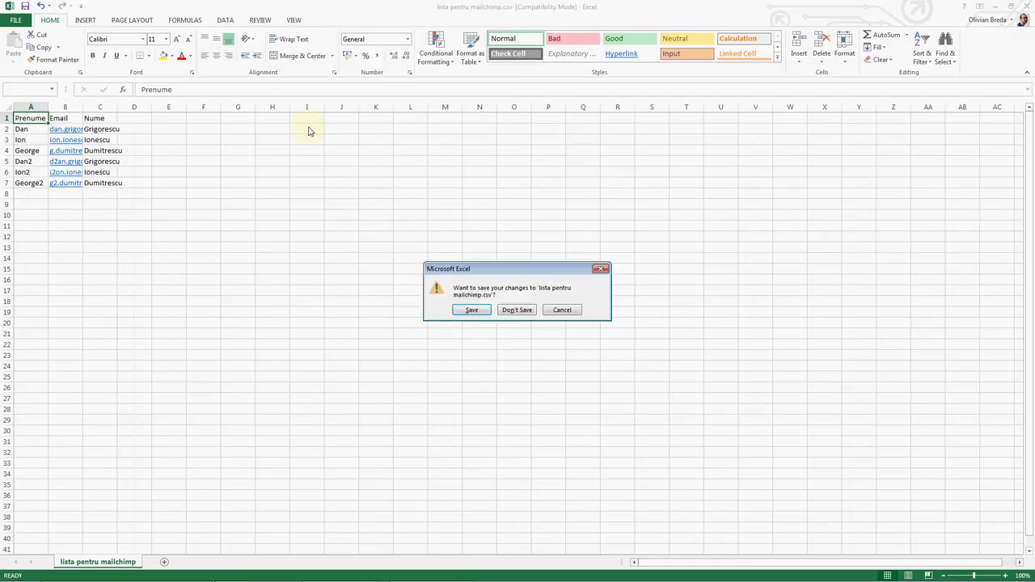
Step: Close the CSV workbook without saving and open the file picker on MailChimp's CSV upload form
{"action": "left_click", "coordinate": [521, 310]}
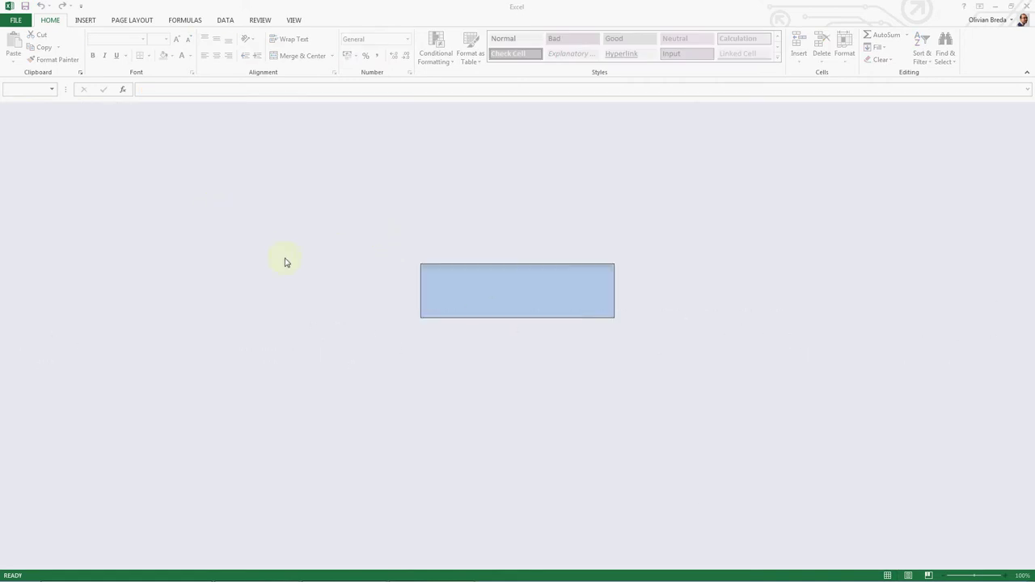
{"action": "mouse_move", "coordinate": [232, 576]}
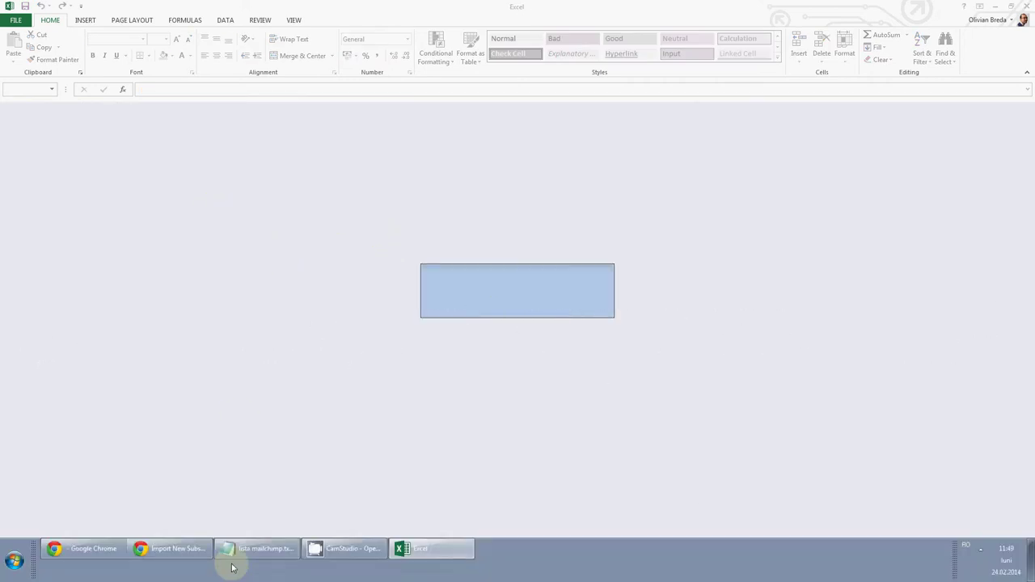
{"action": "left_click", "coordinate": [174, 550]}
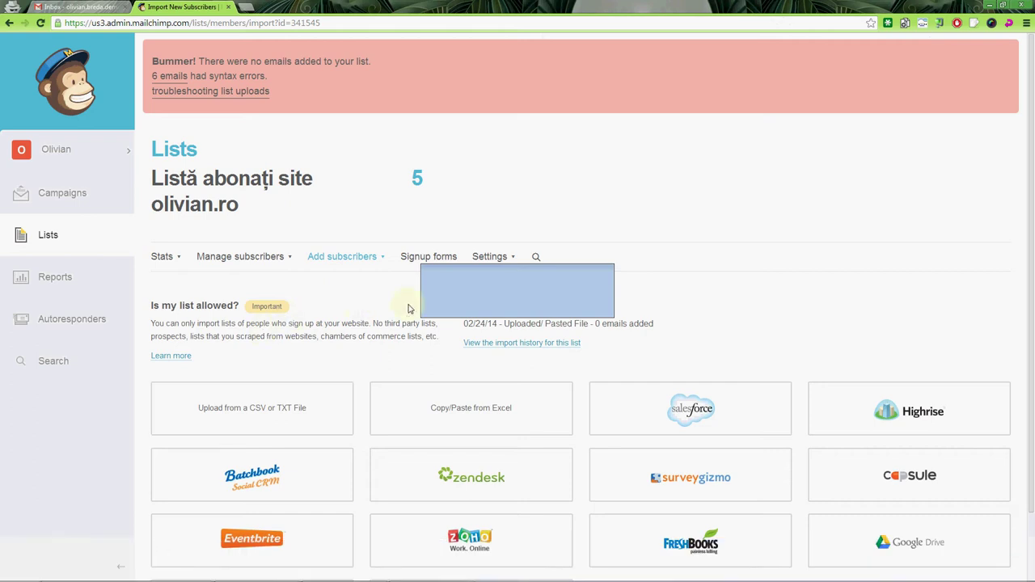
{"action": "left_click", "coordinate": [284, 418]}
{"action": "left_click", "coordinate": [271, 304]}
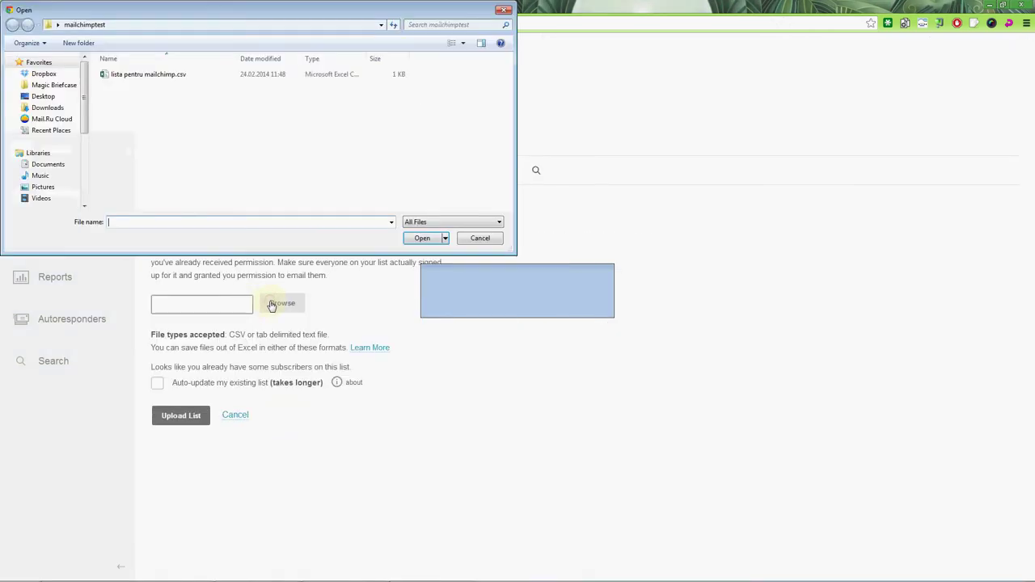
Step: Open lista pentru mailchimp.csv in a new Notepad window
{"action": "left_click", "coordinate": [157, 75]}
{"action": "right_click", "coordinate": [159, 78]}
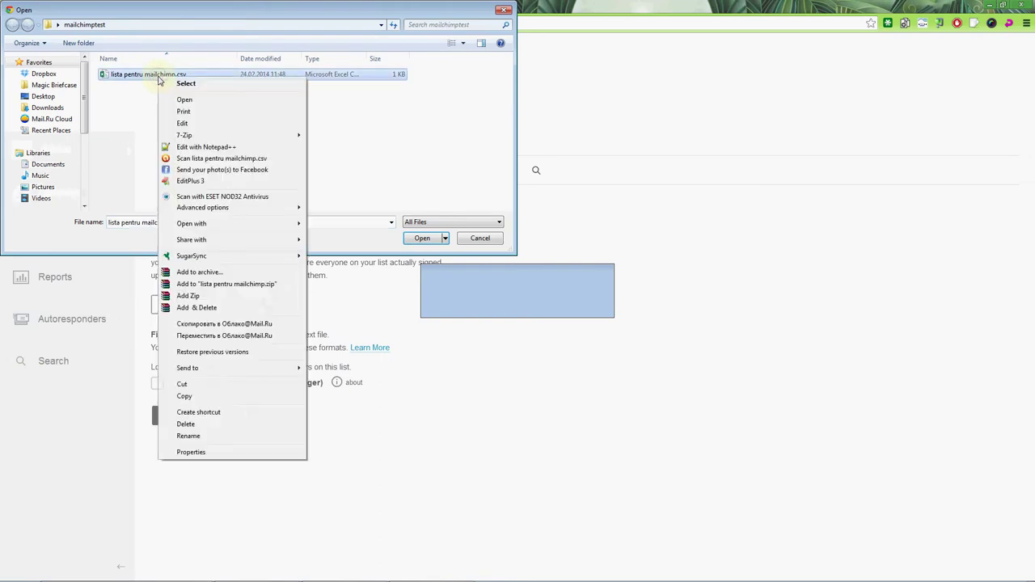
{"action": "left_click", "coordinate": [130, 115]}
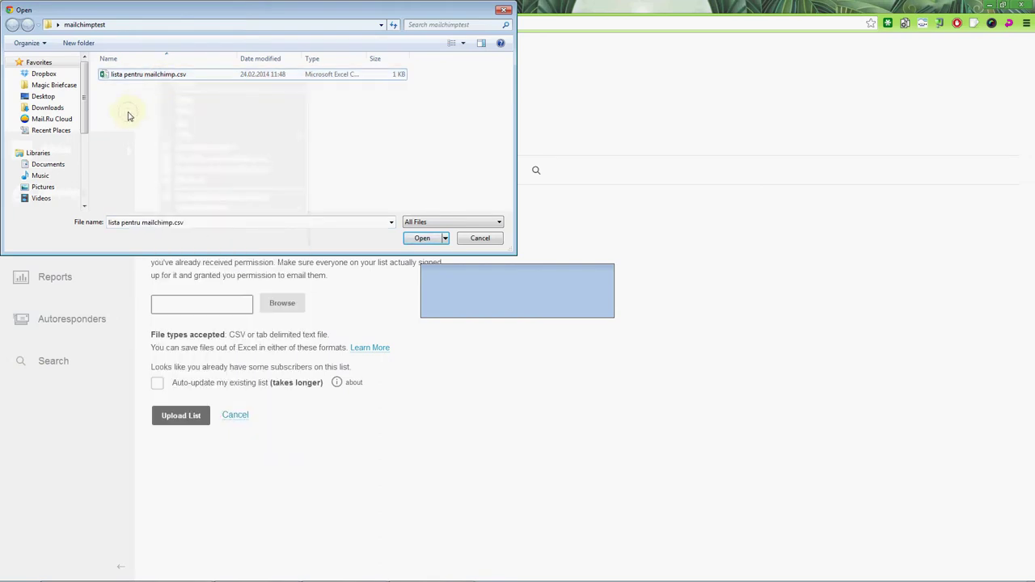
{"action": "key", "text": "super+r"}
{"action": "key", "text": "Return"}
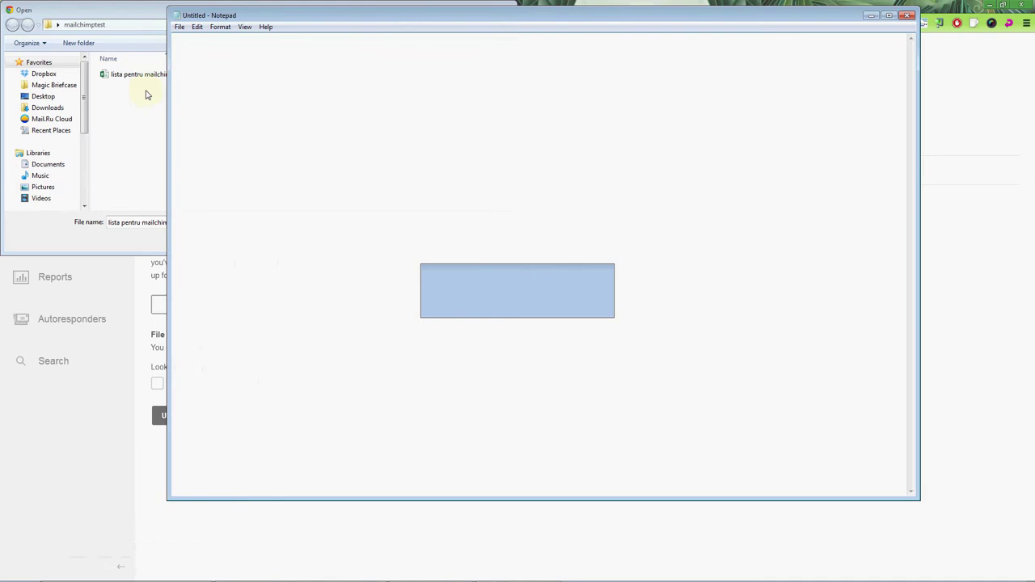
{"action": "left_click_drag", "start_coordinate": [128, 74], "coordinate": [289, 95]}
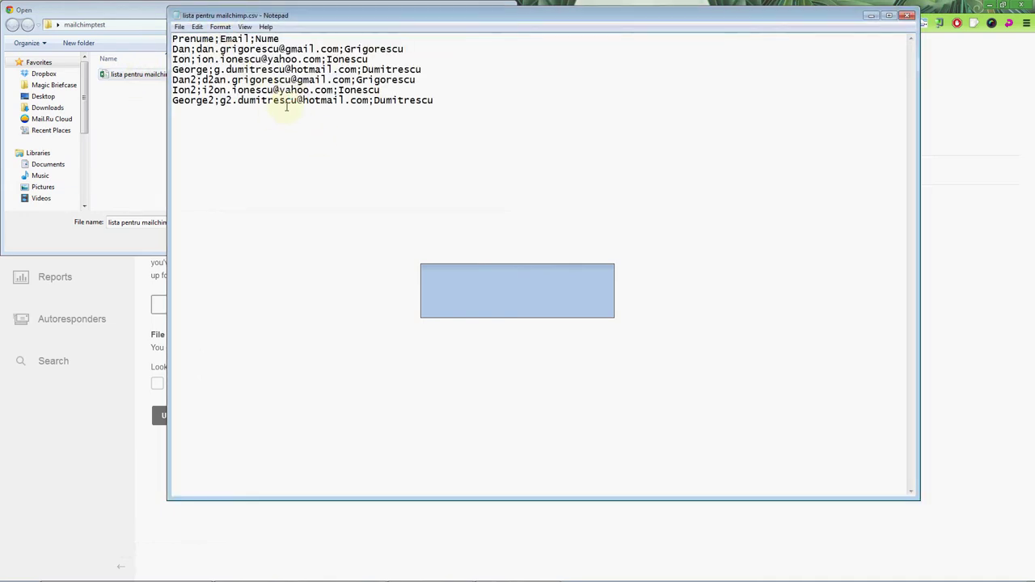
Step: Replace every ';' with ',' in Notepad, then return to the upload file picker
{"action": "left_click", "coordinate": [197, 26]}
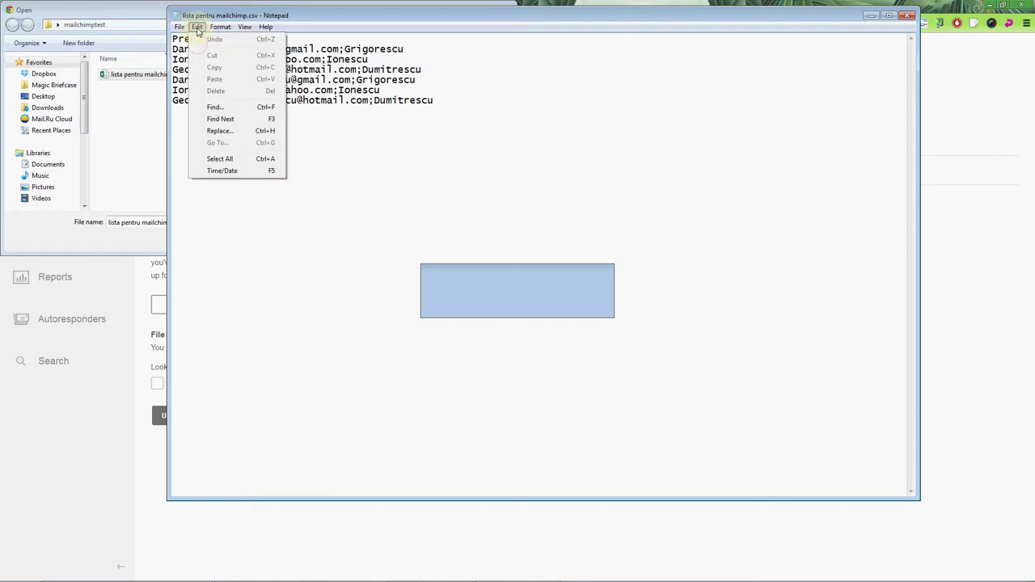
{"action": "left_click", "coordinate": [212, 131]}
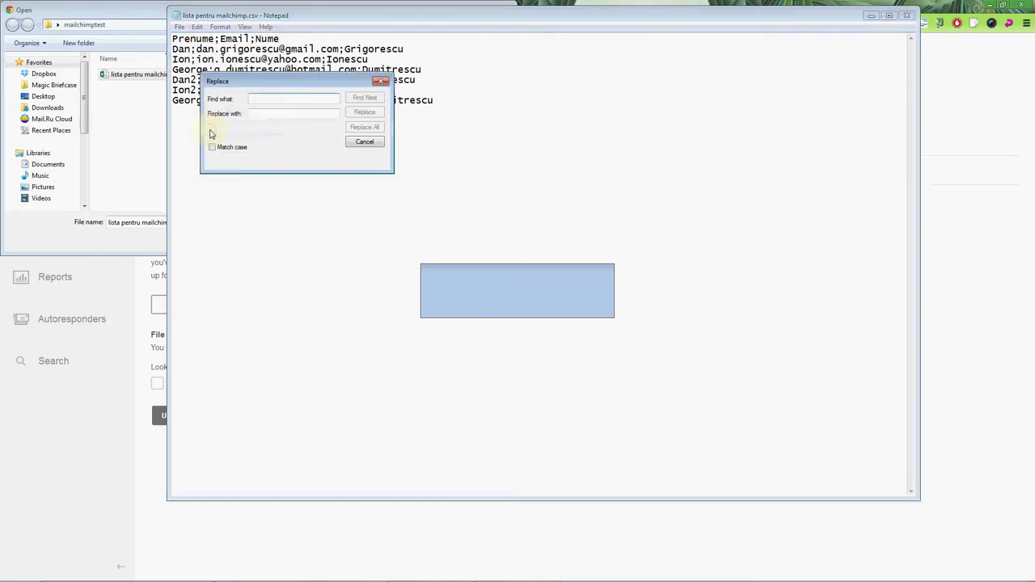
{"action": "type", "text": ";"}
{"action": "key", "text": "Tab"}
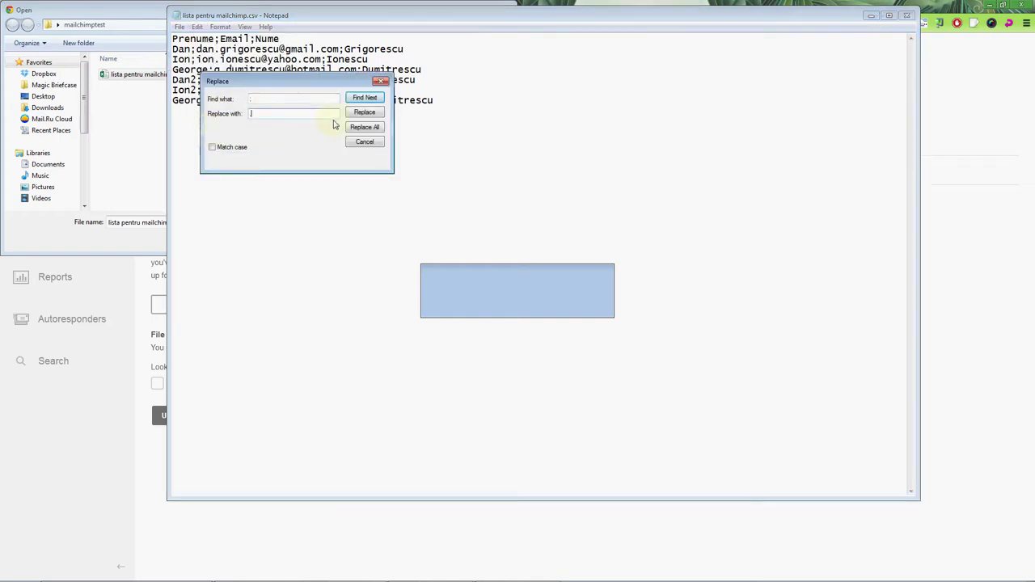
{"action": "left_click", "coordinate": [364, 127]}
{"action": "left_click", "coordinate": [380, 81]}
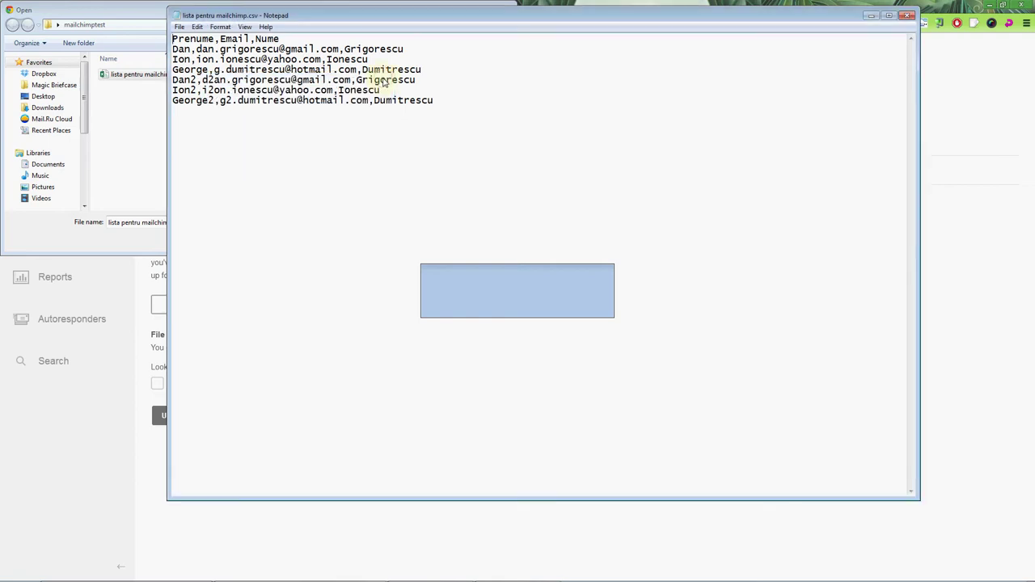
{"action": "left_click", "coordinate": [165, 18]}
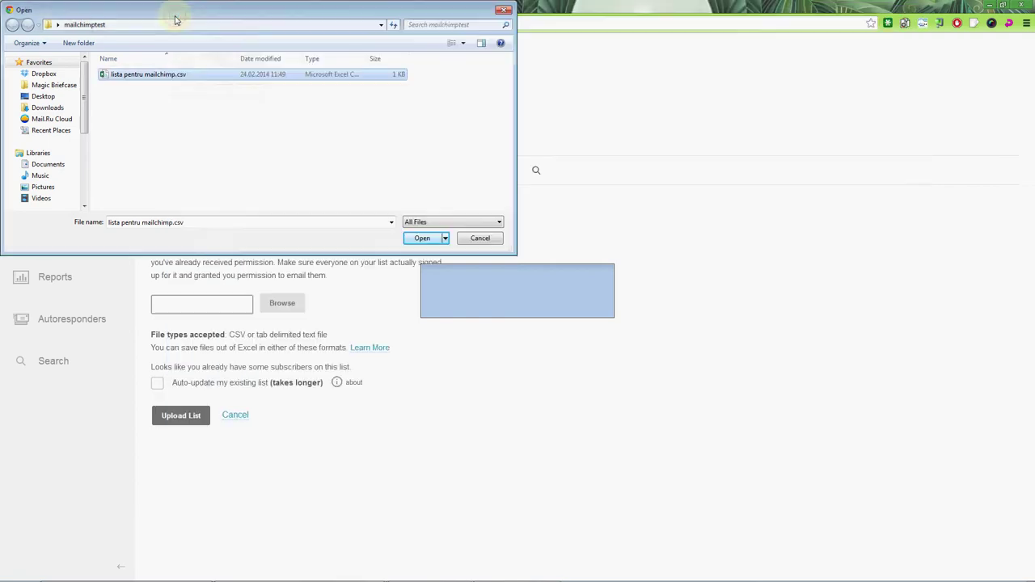
Step: Upload the CSV, mapping Prenume to First Name and Email to Email Address
{"action": "double_click", "coordinate": [172, 79]}
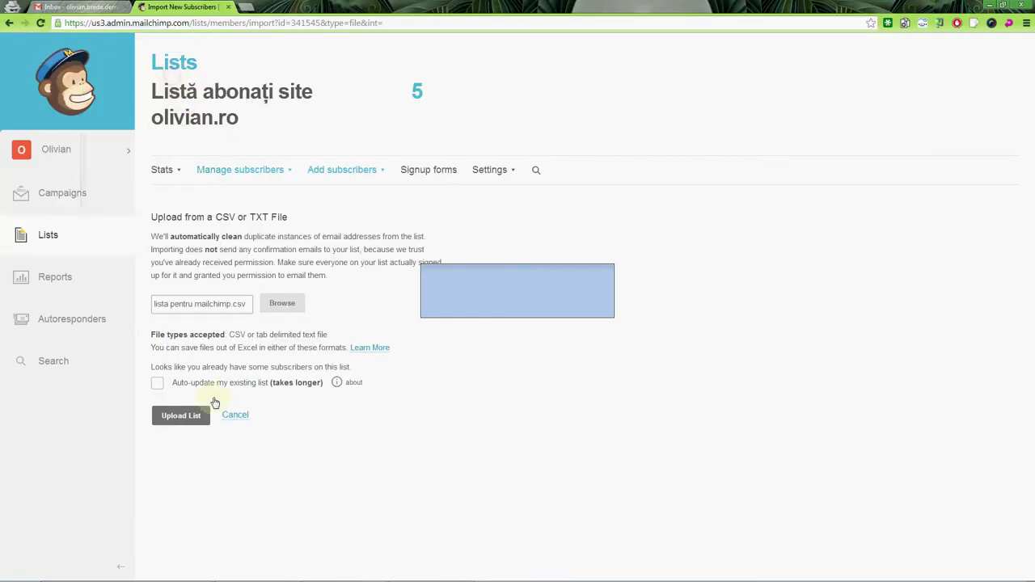
{"action": "left_click", "coordinate": [180, 415]}
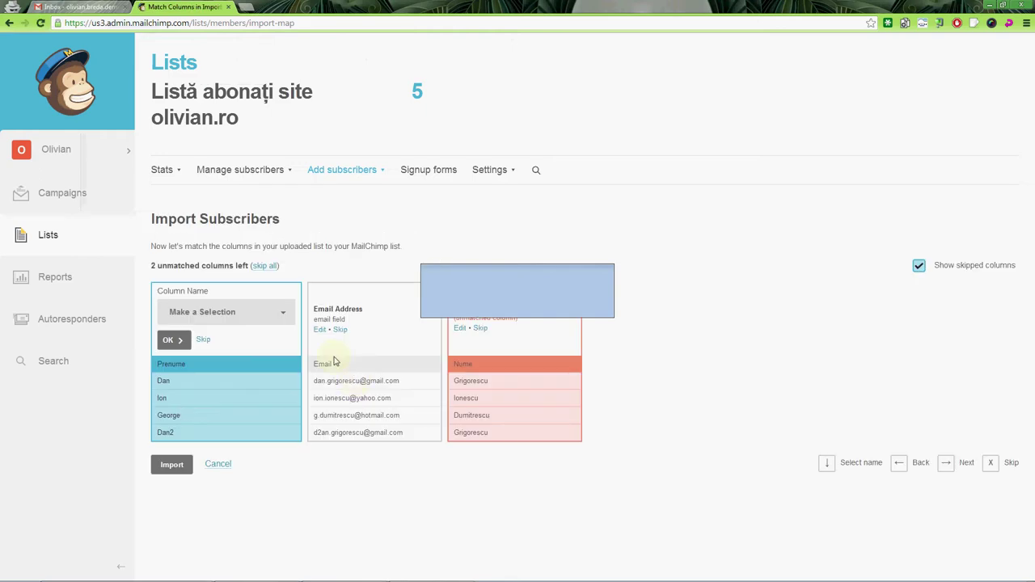
{"action": "left_click", "coordinate": [209, 313]}
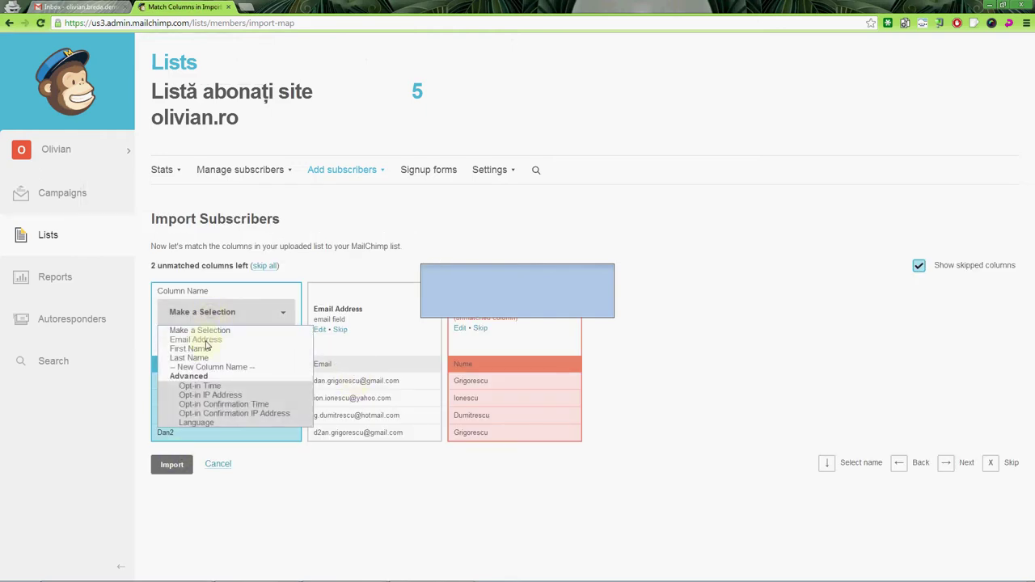
{"action": "left_click", "coordinate": [194, 348]}
{"action": "left_click", "coordinate": [173, 339]}
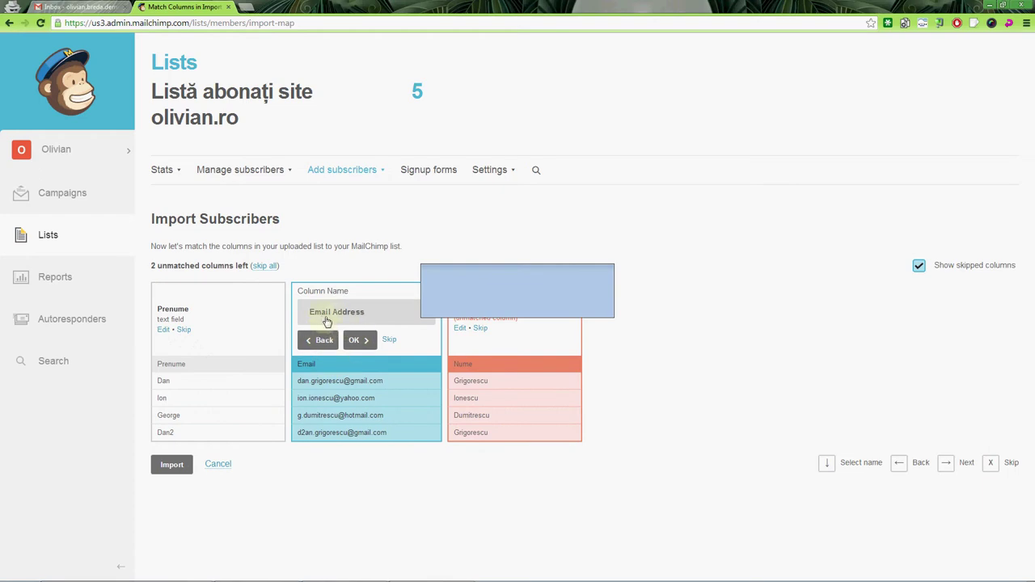
{"action": "left_click", "coordinate": [358, 339]}
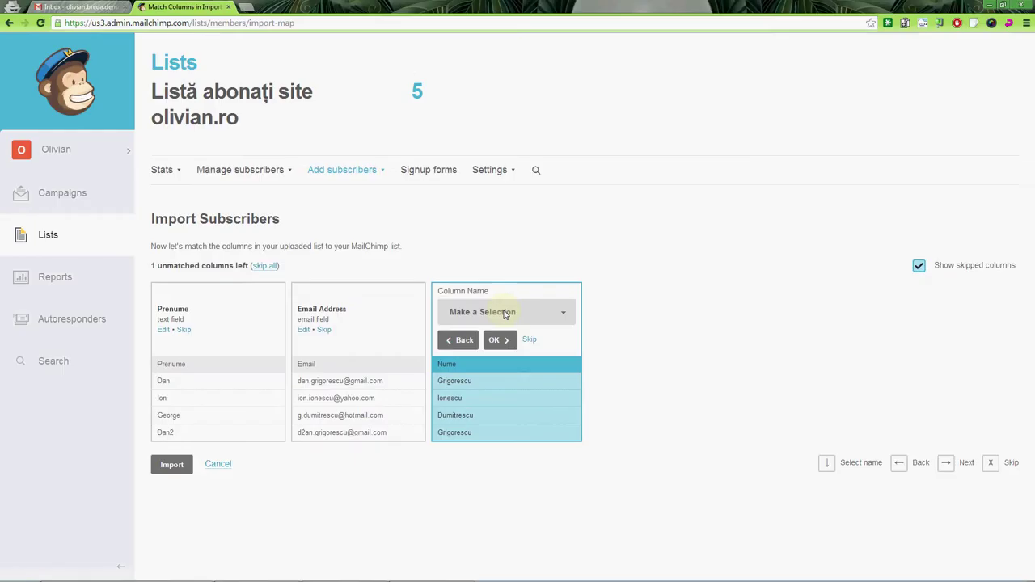
Step: Map Nume to Last Name, import the subscribers, and go to the Lists overview
{"action": "left_click", "coordinate": [504, 313]}
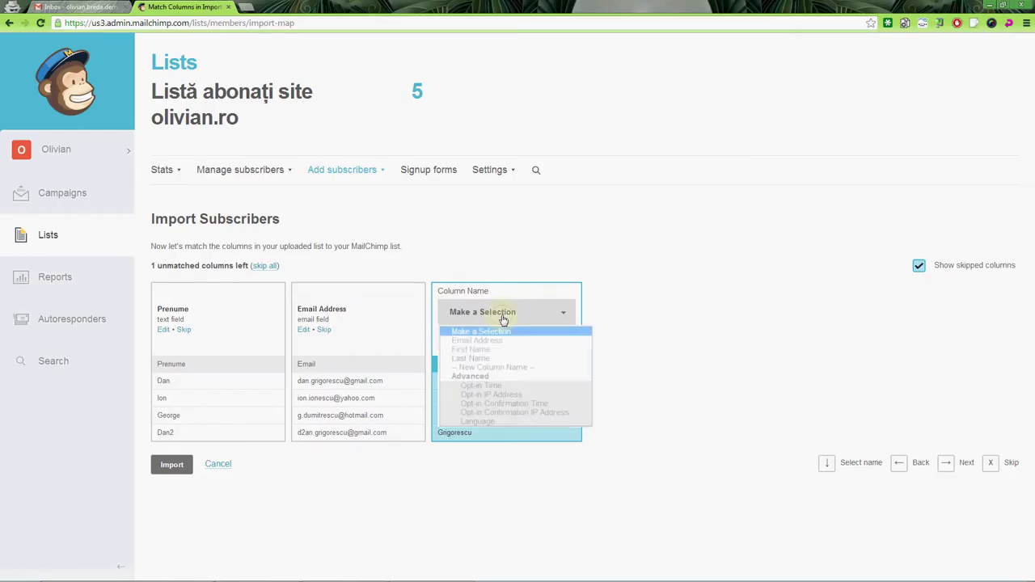
{"action": "left_click", "coordinate": [477, 357]}
{"action": "left_click", "coordinate": [492, 340]}
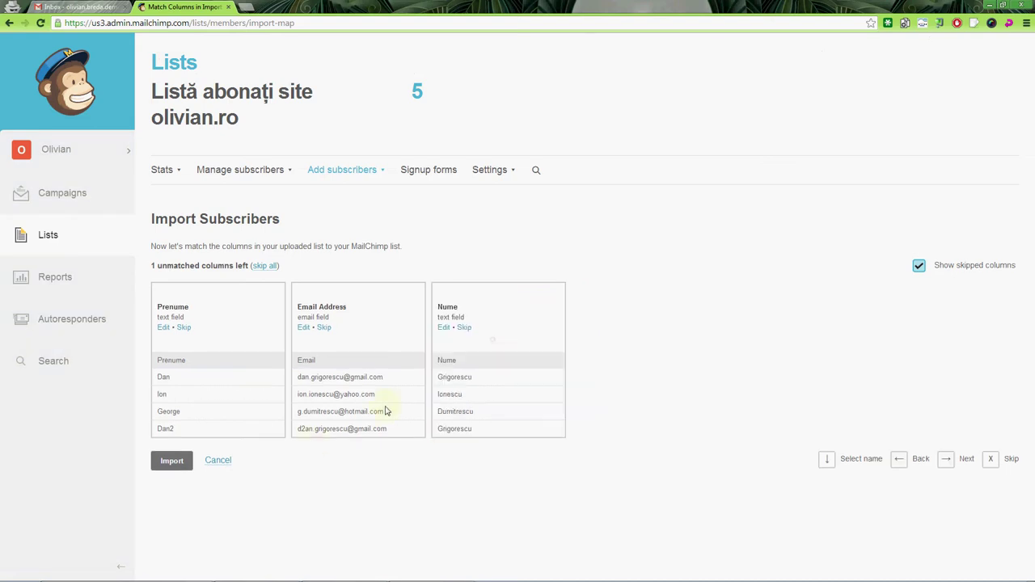
{"action": "left_click", "coordinate": [170, 463]}
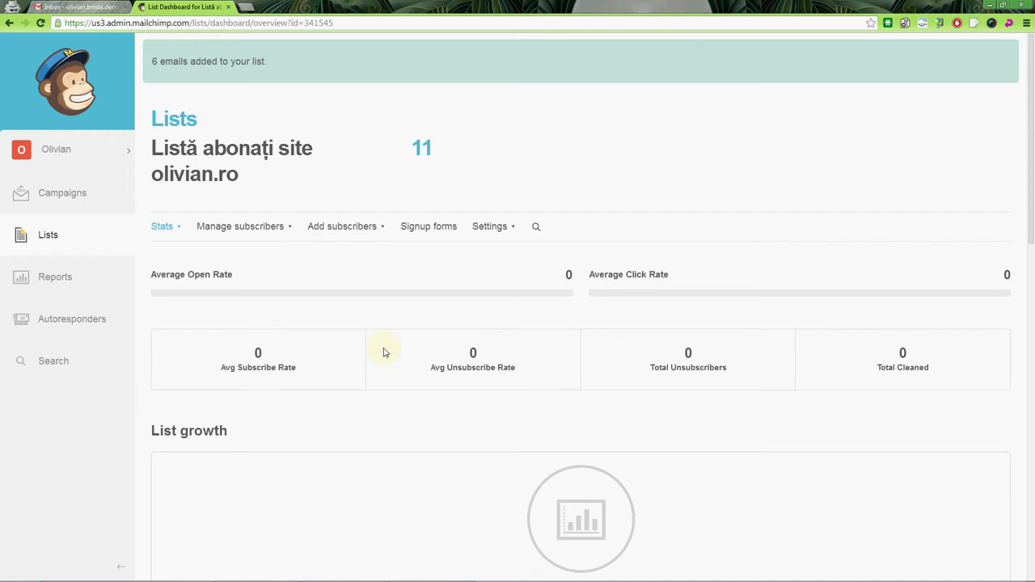
{"action": "left_click", "coordinate": [40, 242]}
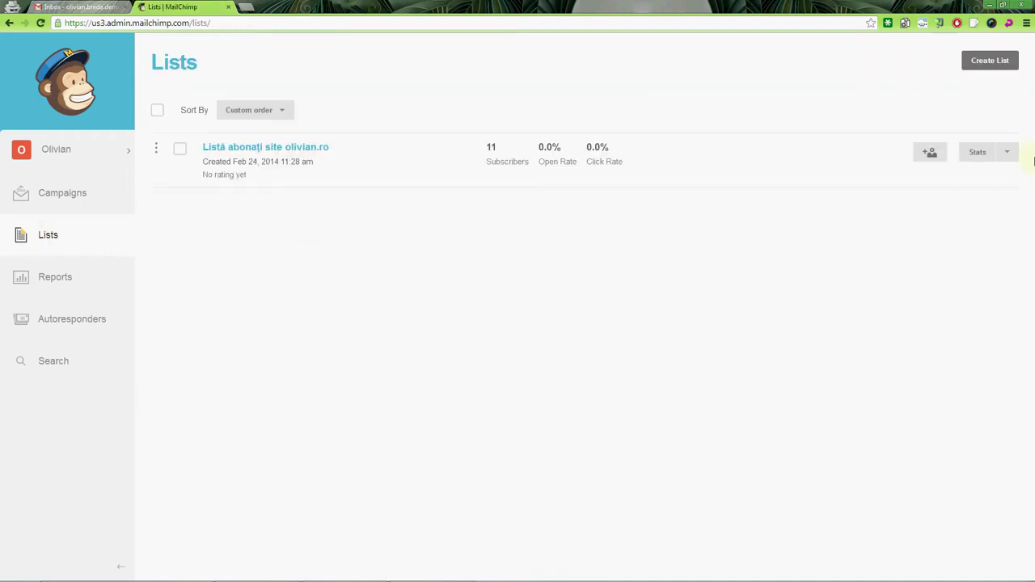
Step: Choose Import from the site list's Stats dropdown on the Lists page
{"action": "left_click", "coordinate": [1007, 152]}
{"action": "left_click", "coordinate": [970, 261]}
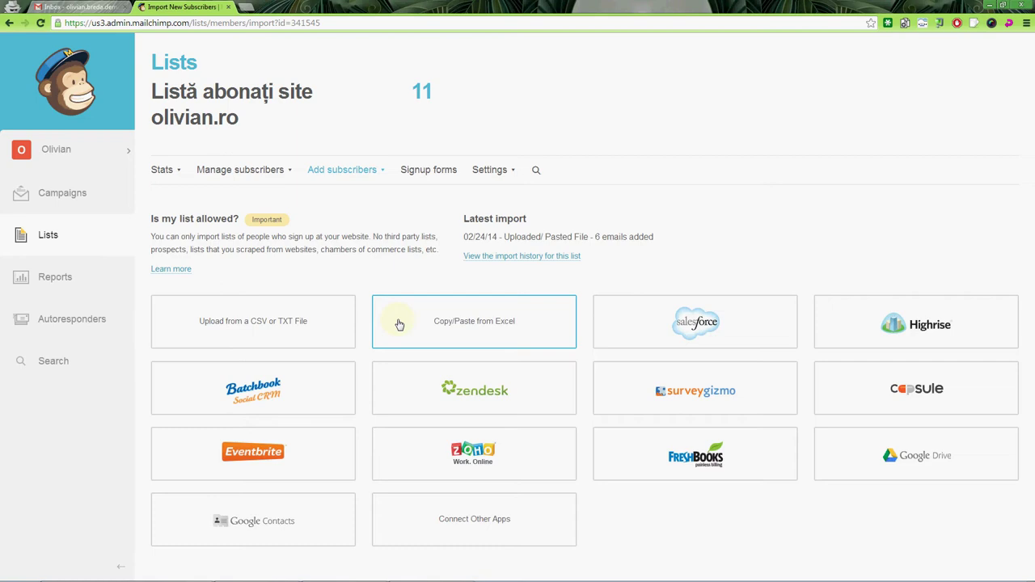
Step: Reopen lista pentru mailchimp.csv in Excel and copy rows A1:A7
{"action": "key", "text": "alt+Tab"}
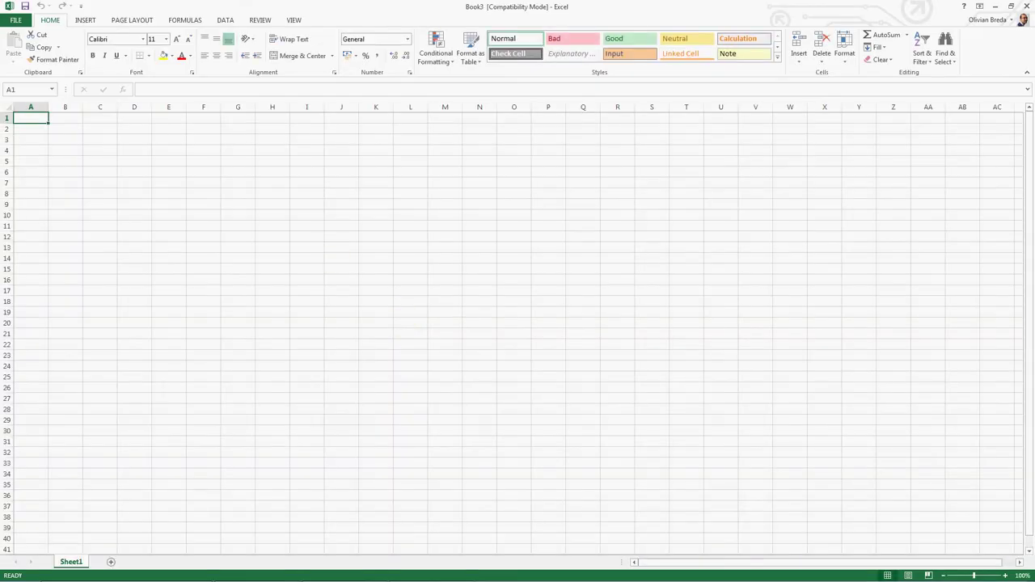
{"action": "left_click", "coordinate": [15, 20]}
{"action": "left_click", "coordinate": [297, 98]}
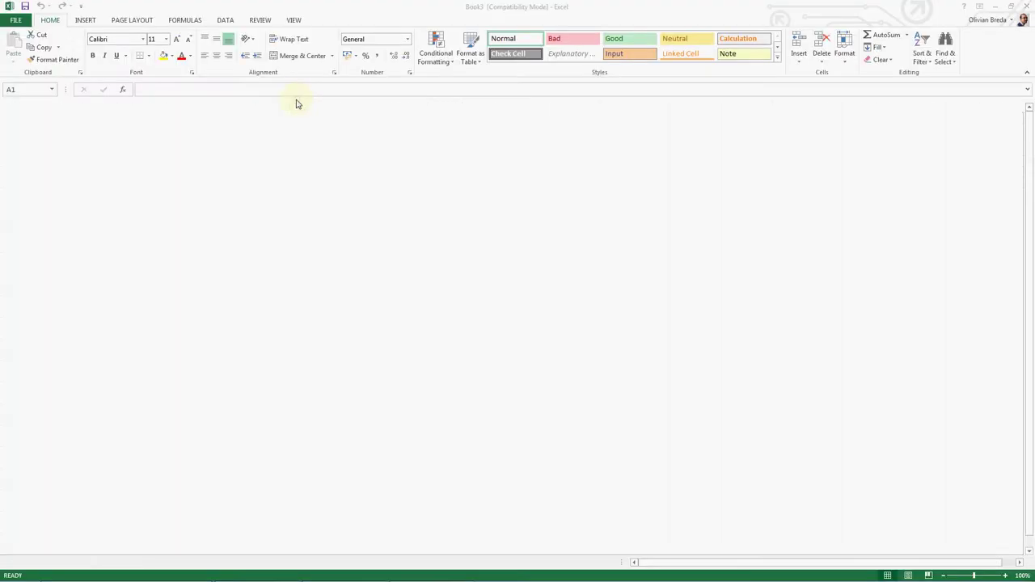
{"action": "key", "text": "shift+Down"}
{"action": "key", "text": "shift+Down"}
{"action": "key", "text": "shift+Down"}
{"action": "key", "text": "shift+Down"}
{"action": "key", "text": "shift+Down"}
{"action": "key", "text": "shift+Down"}
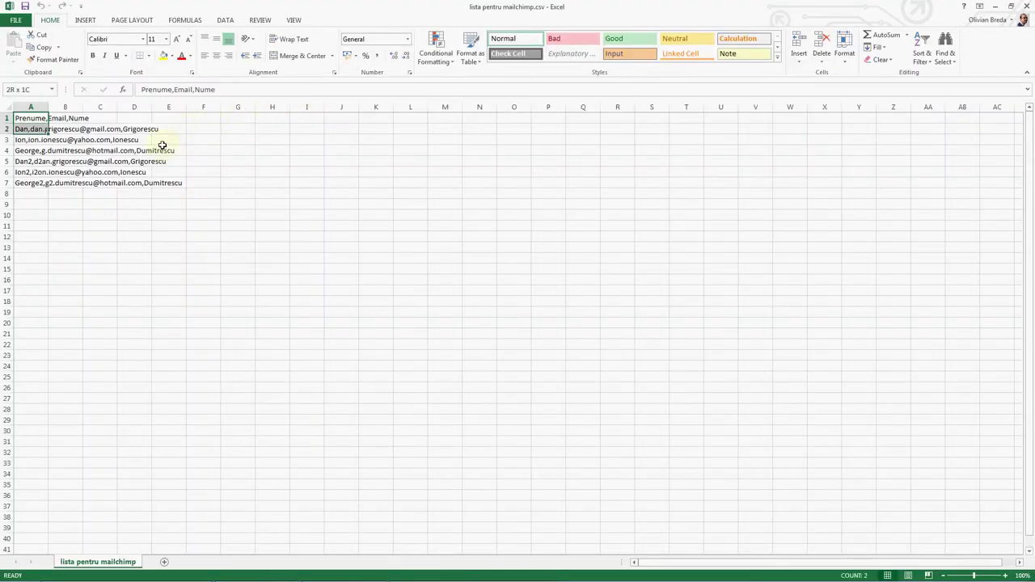
{"action": "key", "text": "ctrl+c"}
{"action": "key", "text": "alt+Tab"}
{"action": "key", "text": "alt+Tab"}
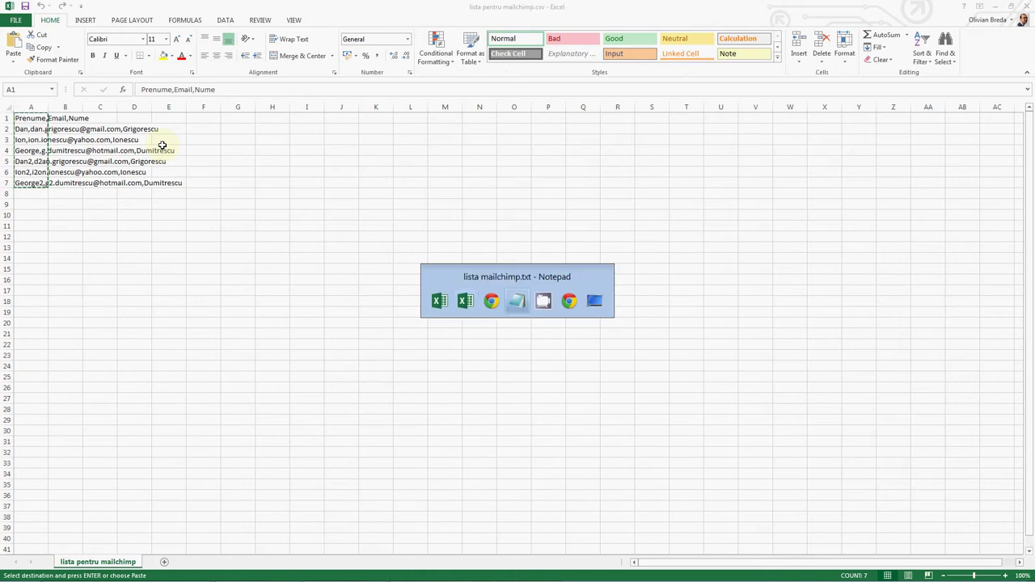
{"action": "key", "text": "ctrl+v"}
{"action": "key", "text": "ctrl+z"}
{"action": "key", "text": "alt+Tab"}
{"action": "key", "text": "Tab"}
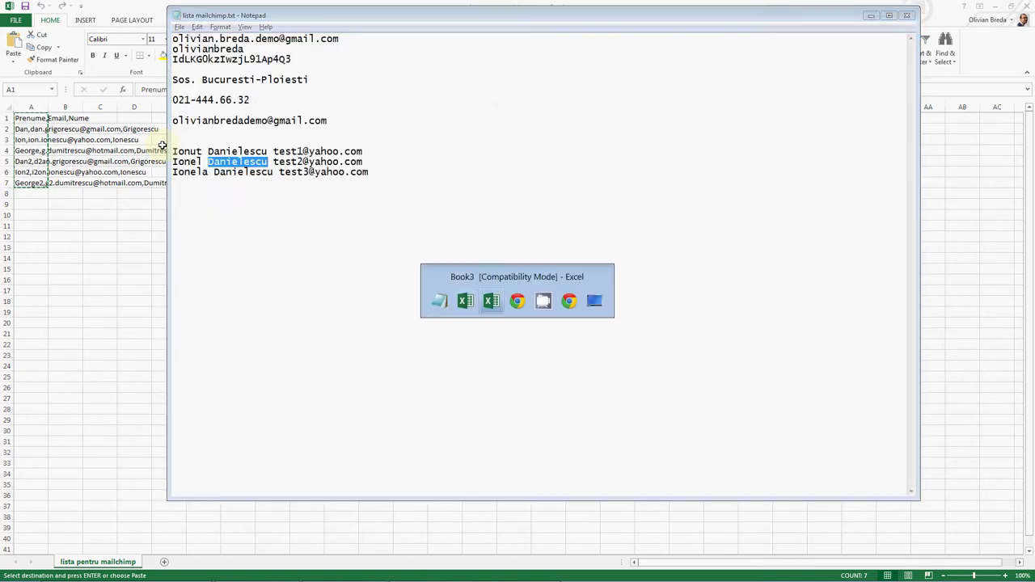
{"action": "key", "text": "Escape"}
Step: Paste the rows into a new Notepad and replace every comma with a tab
{"action": "key", "text": "super+r"}
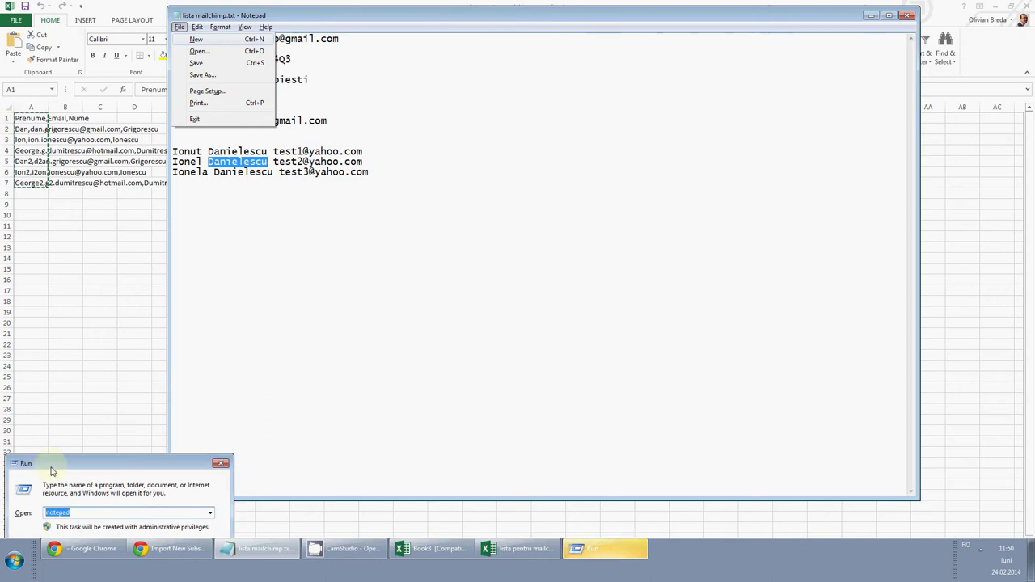
{"action": "left_click_drag", "start_coordinate": [94, 464], "coordinate": [173, 363]}
{"action": "left_click", "coordinate": [162, 460]}
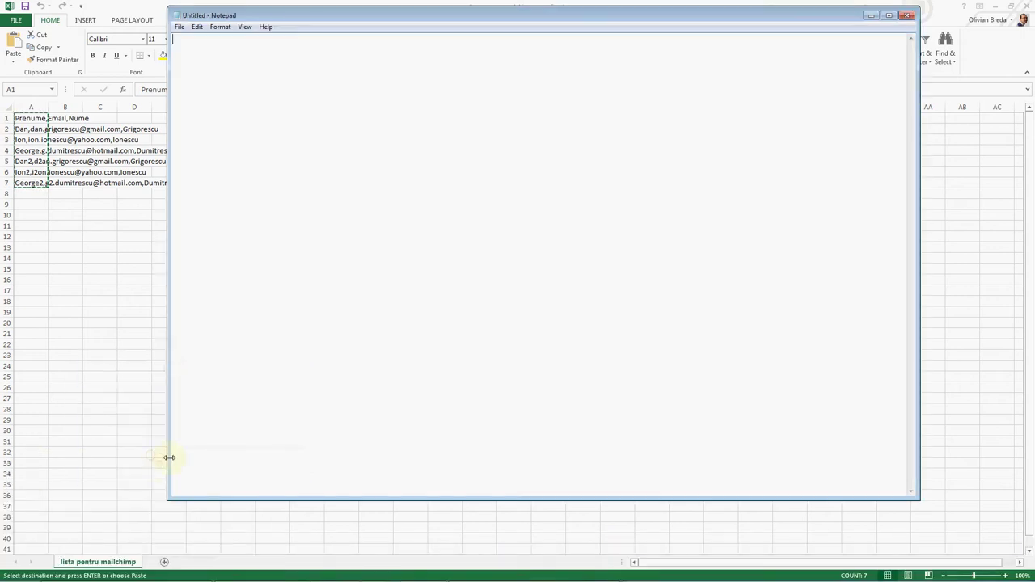
{"action": "key", "text": "ctrl+v"}
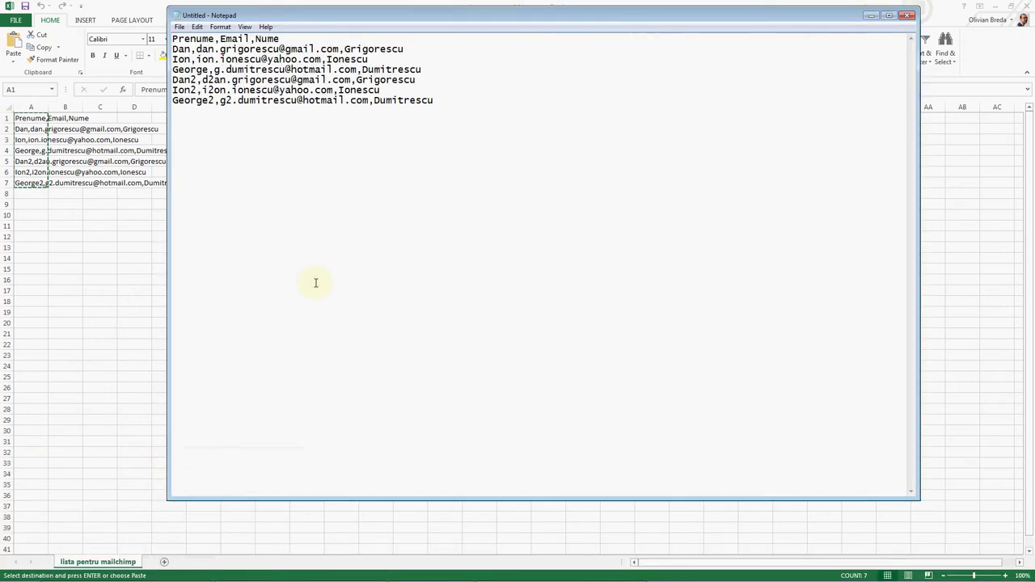
{"action": "key", "text": "End"}
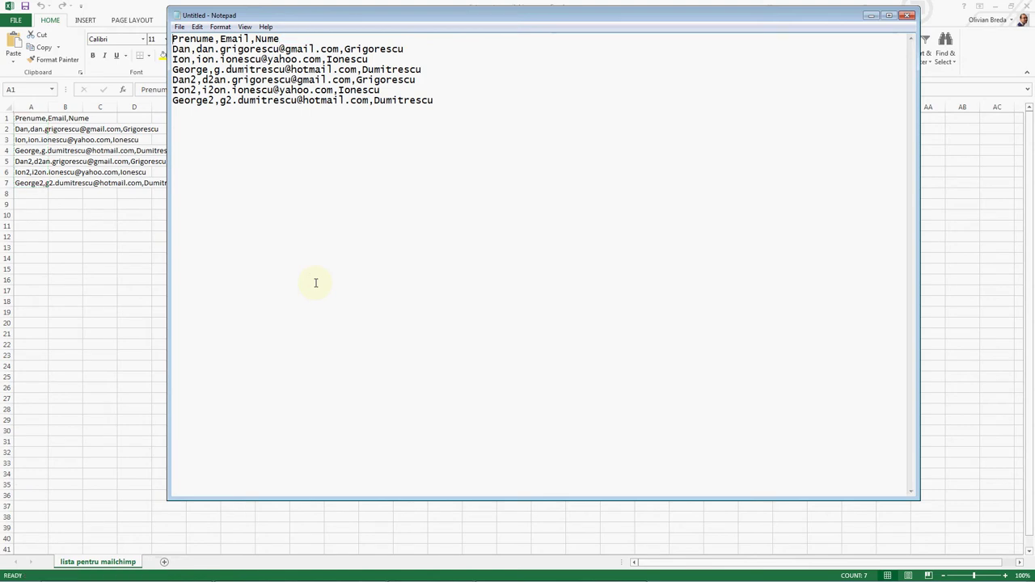
{"action": "key", "text": "ctrl+h"}
{"action": "type", "text": ","}
{"action": "key", "text": "Tab"}
{"action": "key", "text": "ctrl+v"}
{"action": "key", "text": "alt+a"}
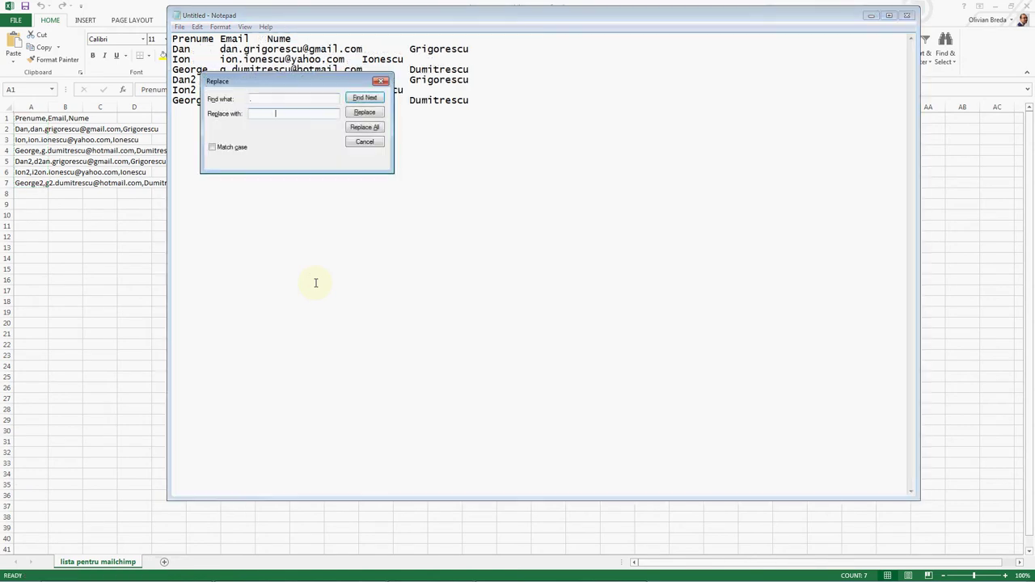
{"action": "key", "text": "Escape"}
Step: Copy all the tab-separated text and paste it into the blank Book3 workbook
{"action": "key", "text": "ctrl+a"}
{"action": "key", "text": "ctrl+c"}
{"action": "key", "text": "alt+Tab"}
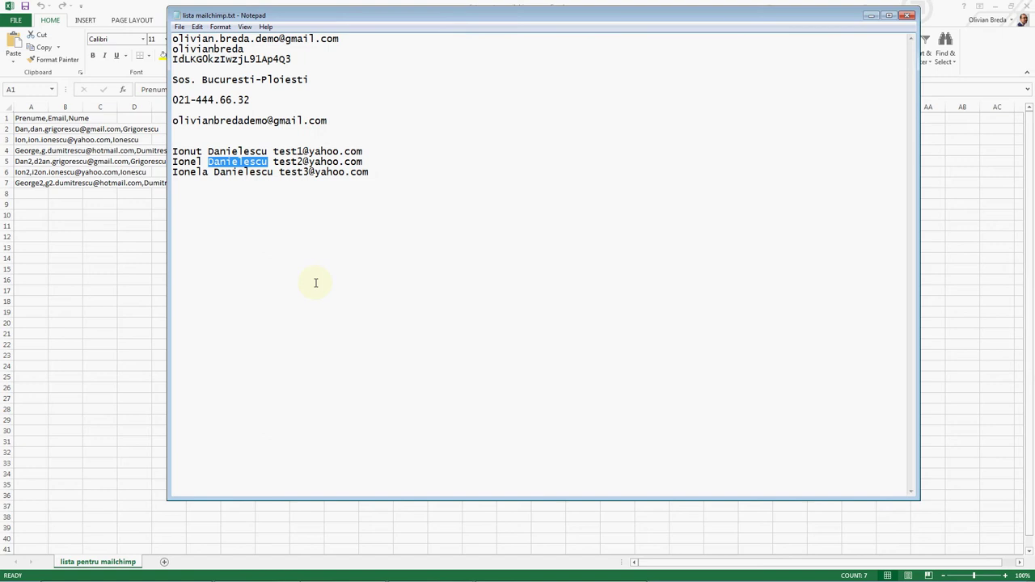
{"action": "key", "text": "ctrl+n"}
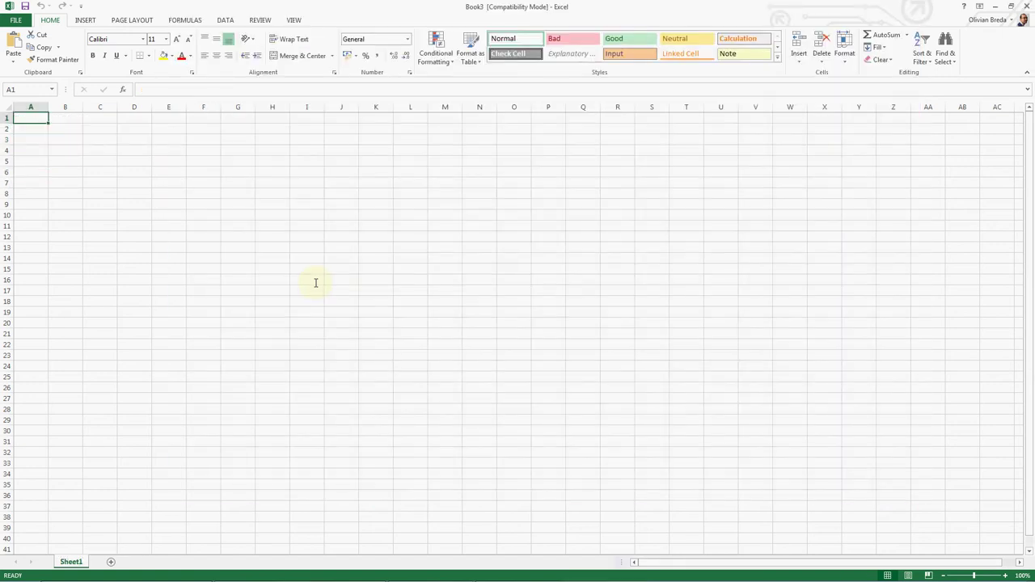
{"action": "key", "text": "ctrl+v"}
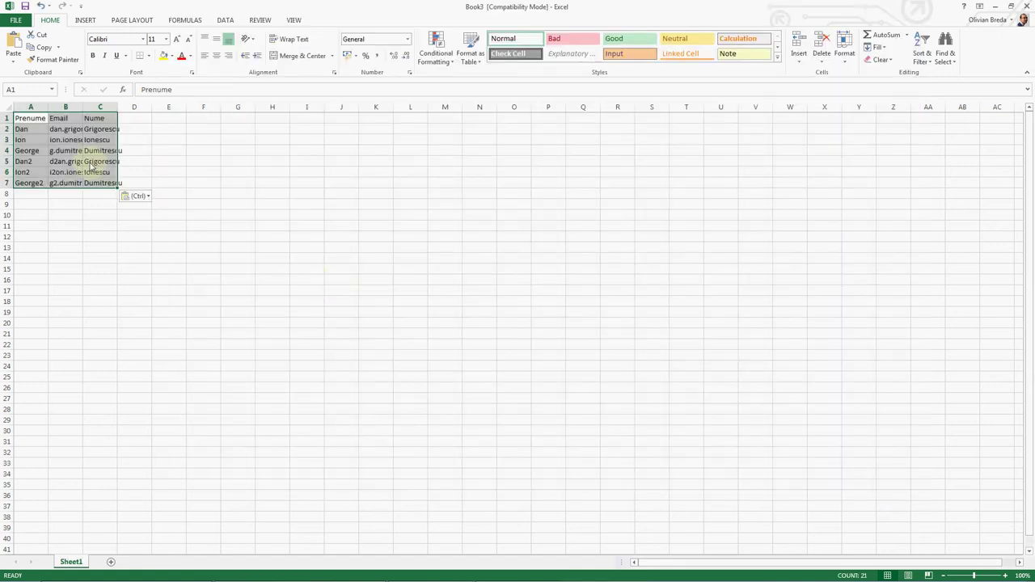
Step: Insert a blank column B and move the Nume column into it
{"action": "right_click", "coordinate": [71, 106]}
{"action": "left_click", "coordinate": [106, 188]}
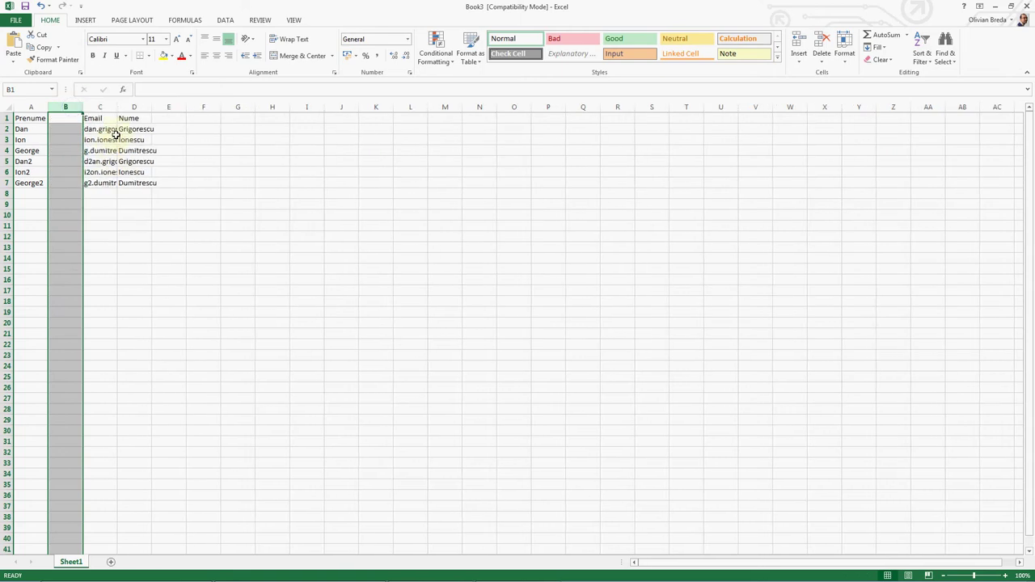
{"action": "left_click", "coordinate": [134, 107]}
{"action": "right_click", "coordinate": [136, 107]}
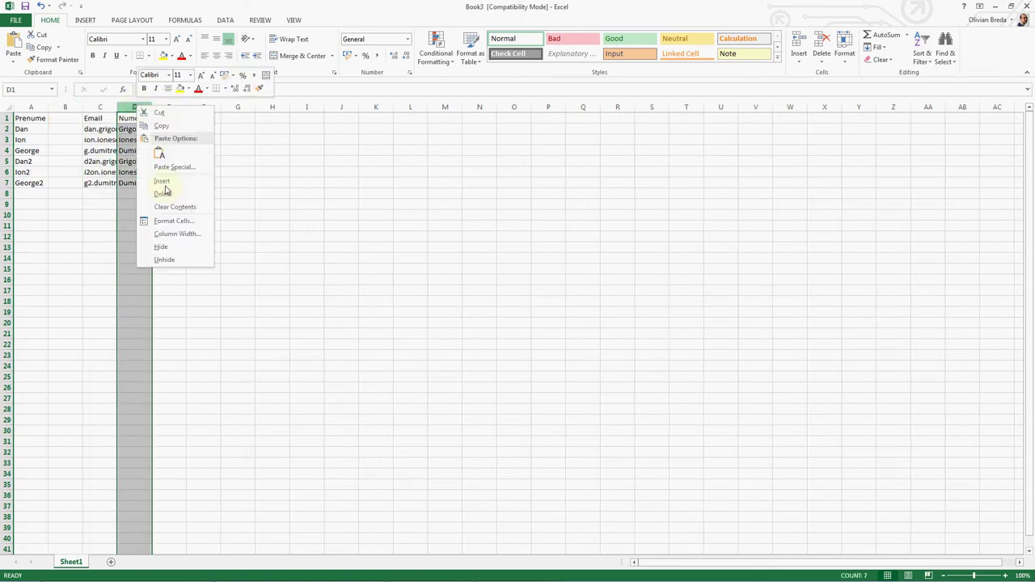
{"action": "left_click", "coordinate": [160, 112]}
{"action": "right_click", "coordinate": [57, 106]}
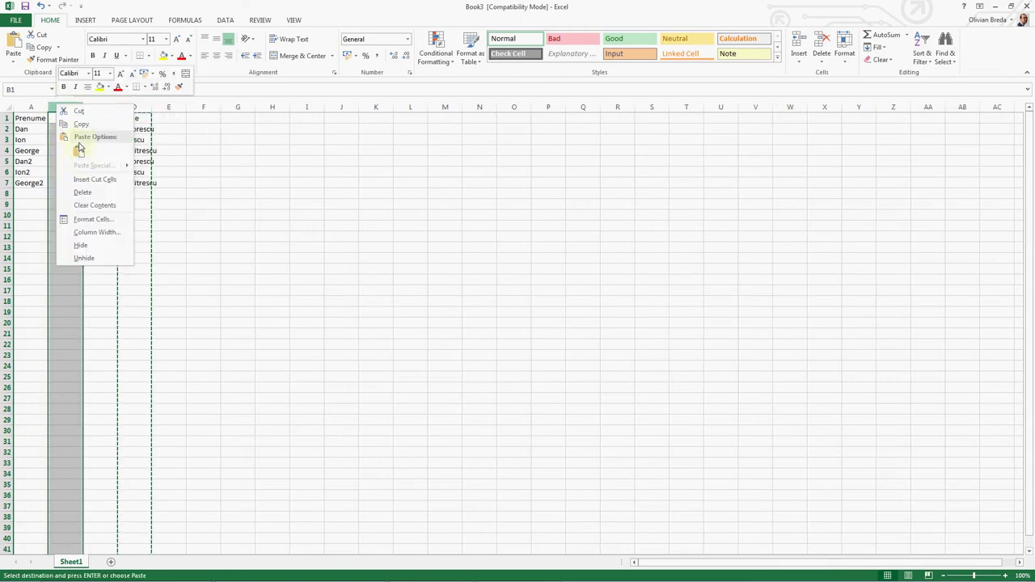
{"action": "left_click", "coordinate": [81, 154]}
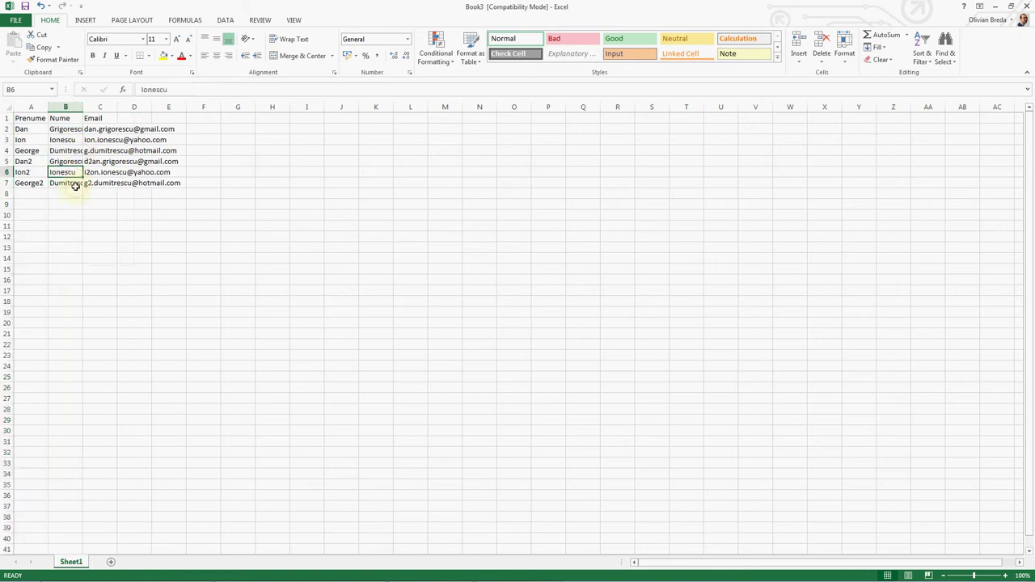
Step: Copy the first names and surnames in A2:B7 into the untitled Notepad
{"action": "left_click_drag", "start_coordinate": [76, 183], "coordinate": [24, 132]}
{"action": "key", "text": "ctrl+c"}
{"action": "key", "text": "alt+Tab"}
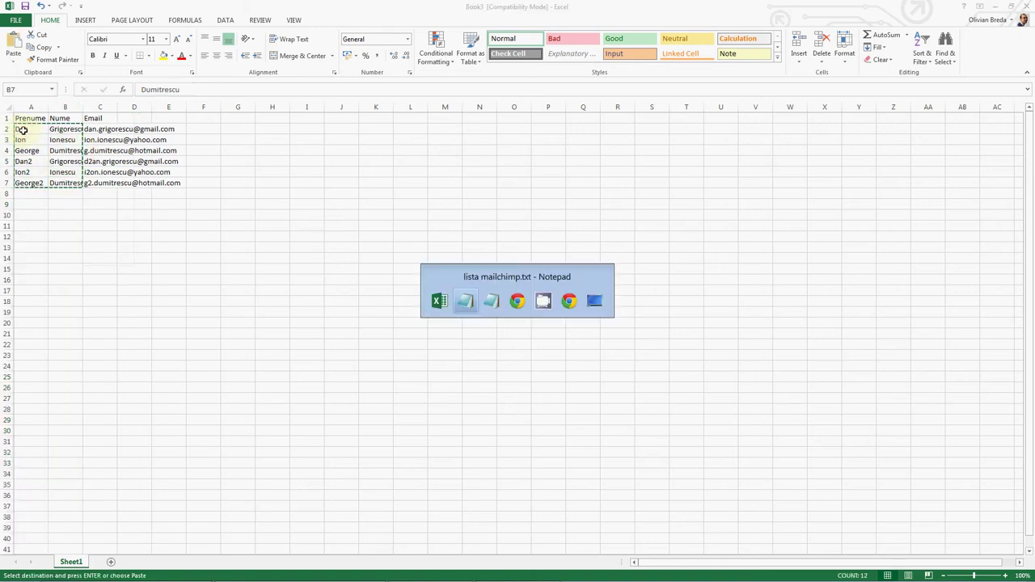
{"action": "key", "text": "alt+Tab"}
{"action": "key", "text": "Tab"}
{"action": "key", "text": "ctrl+v"}
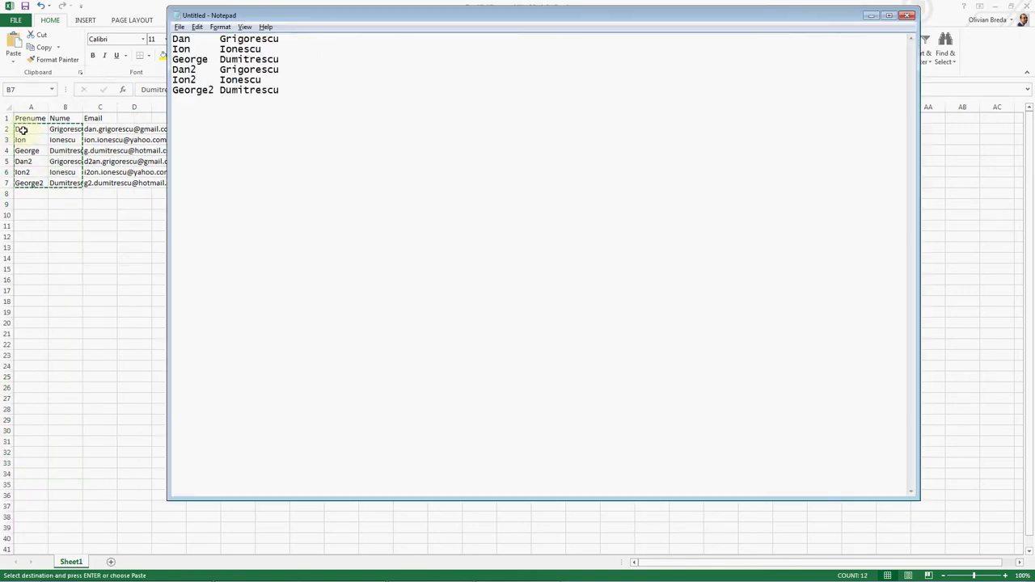
Step: Replace every tab with a space in Notepad to form full names
{"action": "key", "text": "ctrl+h"}
{"action": "key", "text": "Escape"}
{"action": "key", "text": "ctrl+Home"}
{"action": "key", "text": "Right"}
{"action": "key", "text": "Right"}
{"action": "key", "text": "Right"}
{"action": "key", "text": "shift+Right"}
{"action": "key", "text": "ctrl+h"}
{"action": "key", "text": "Tab"}
{"action": "key", "text": "alt+a"}
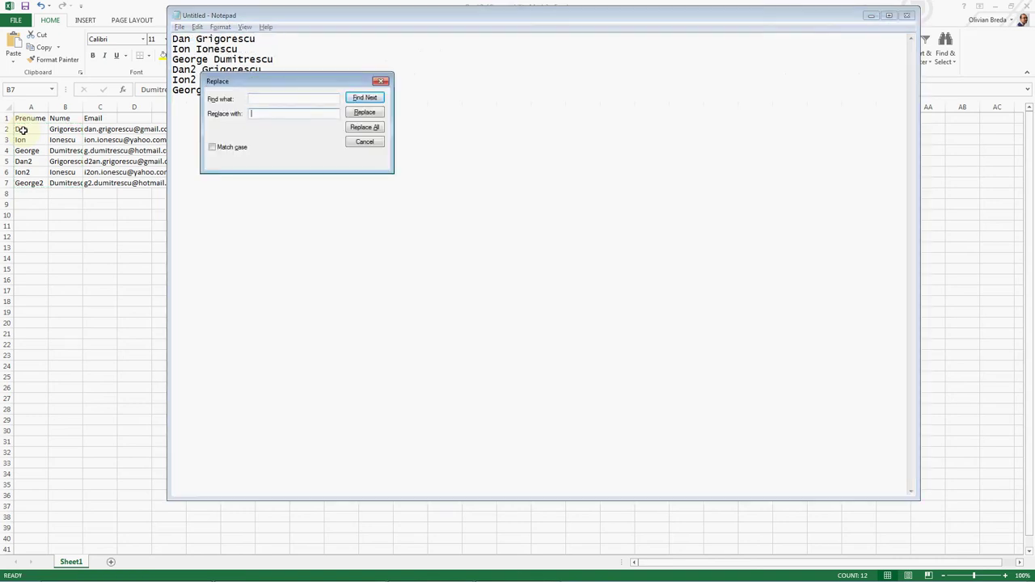
{"action": "key", "text": "Escape"}
Step: Cut all the combined names from Notepad and paste them back into the sheet
{"action": "key", "text": "ctrl+a"}
{"action": "key", "text": "ctrl+x"}
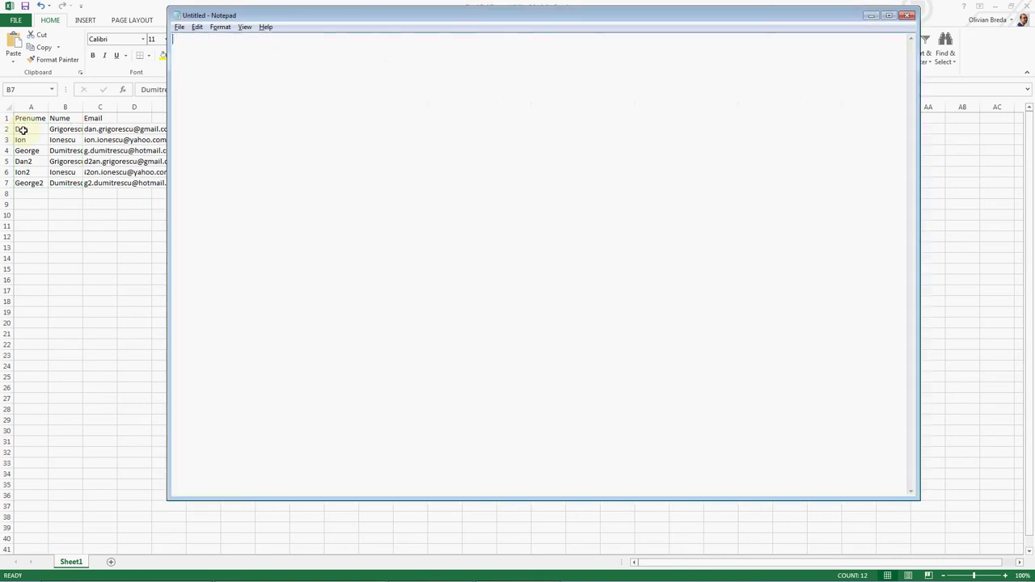
{"action": "left_click", "coordinate": [22, 129]}
{"action": "key", "text": "ctrl+v"}
Step: Delete leftover column B, paste full names into A2:A7, and head column A 'Nume complet'
{"action": "left_click", "coordinate": [65, 107]}
{"action": "key", "text": "ctrl+minus"}
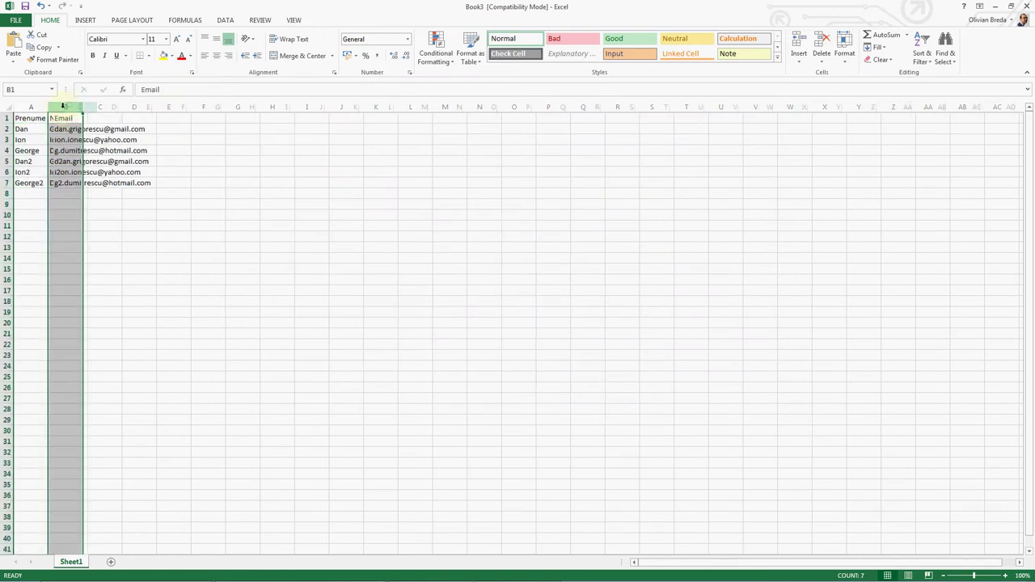
{"action": "left_click", "coordinate": [36, 128]}
{"action": "key", "text": "ctrl+v"}
{"action": "left_click", "coordinate": [37, 116]}
{"action": "type", "text": "N"}
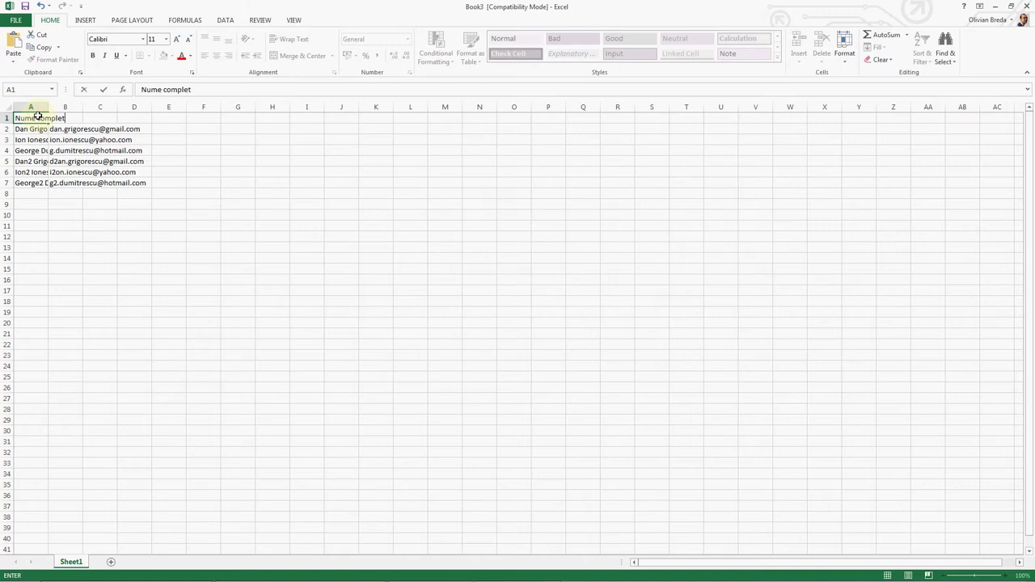
{"action": "type", "text": "ume complet"}
{"action": "left_click", "coordinate": [66, 118]}
Step: Widen columns B:C and add a 3 to each of the six emails in B2:B7
{"action": "left_click_drag", "start_coordinate": [60, 107], "coordinate": [192, 106]}
{"action": "double_click", "coordinate": [141, 130]}
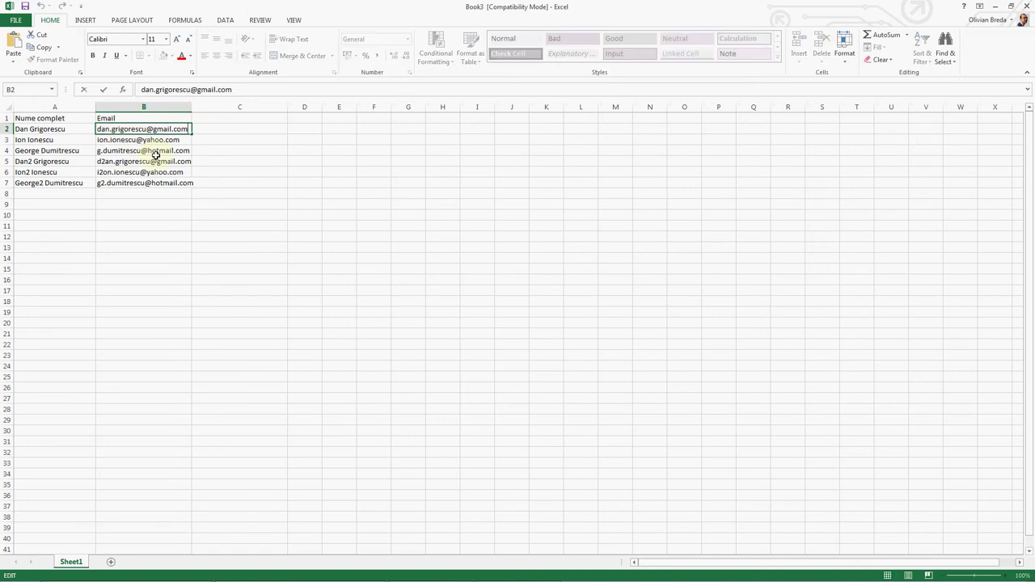
{"action": "type", "text": "3"}
{"action": "key", "text": "Return"}
{"action": "key", "text": "F2"}
{"action": "type", "text": "3"}
{"action": "key", "text": "Return"}
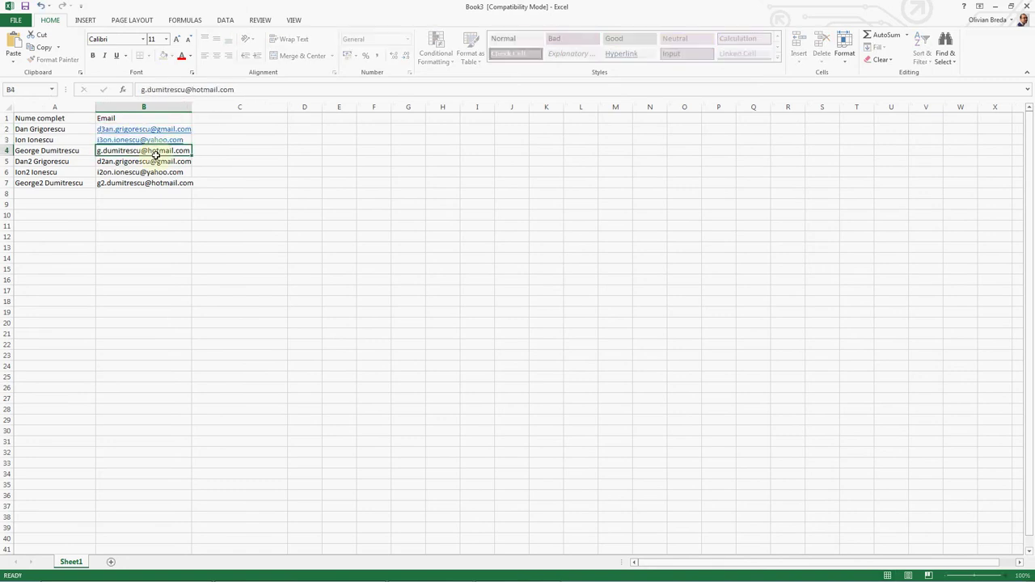
{"action": "key", "text": "F2"}
{"action": "type", "text": "3"}
{"action": "key", "text": "Return"}
{"action": "key", "text": "F2"}
{"action": "type", "text": "3"}
{"action": "key", "text": "Return"}
{"action": "key", "text": "F2"}
{"action": "type", "text": "3"}
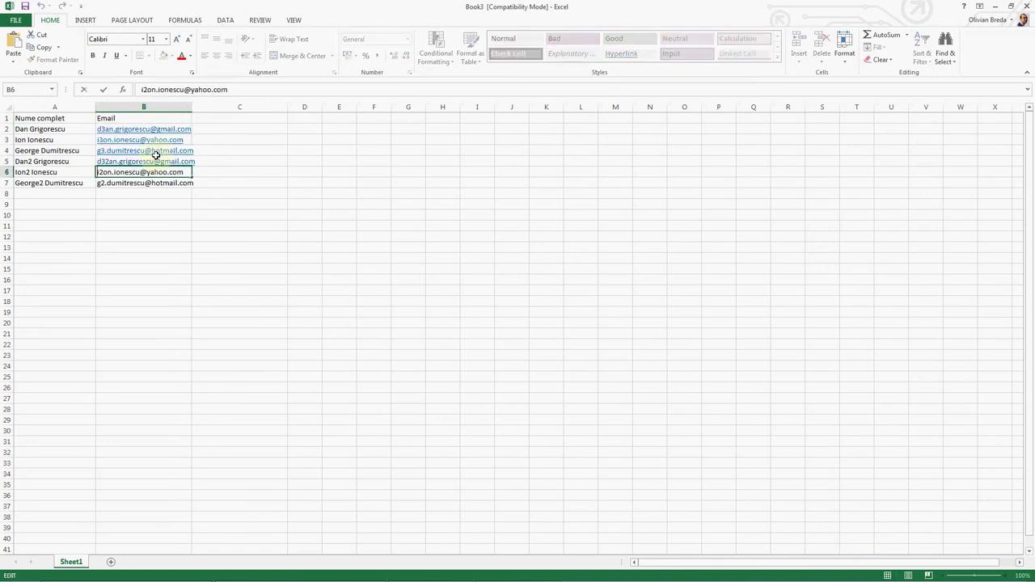
{"action": "key", "text": "Return"}
{"action": "key", "text": "F2"}
{"action": "type", "text": "3"}
{"action": "key", "text": "Return"}
Step: Add a 3 after the first name in each full name in A2:A7
{"action": "key", "text": "ctrl+Home"}
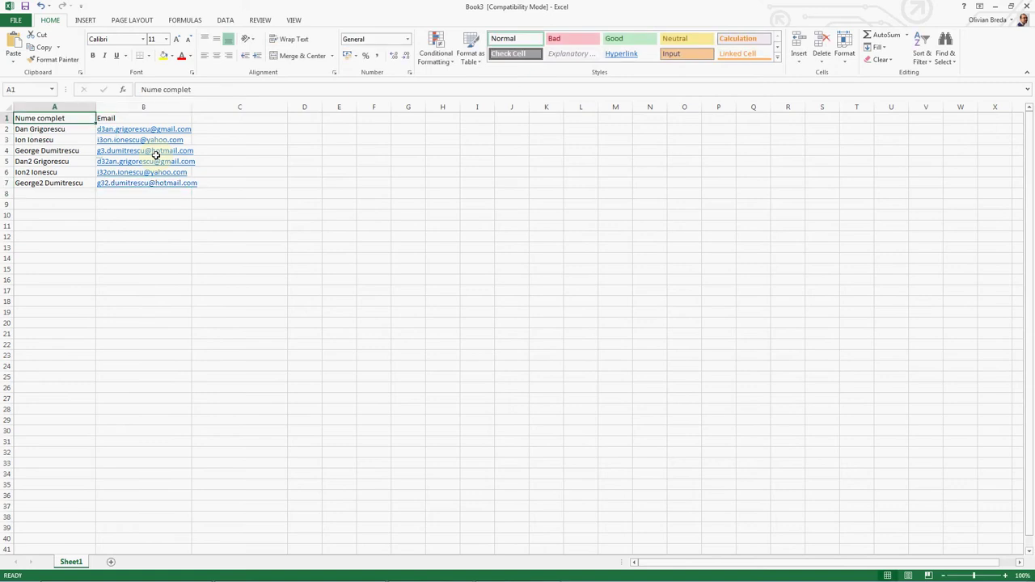
{"action": "key", "text": "Down"}
{"action": "key", "text": "F2"}
{"action": "key", "text": "ctrl+Left"}
{"action": "key", "text": "Left"}
{"action": "type", "text": "3"}
{"action": "key", "text": "Return"}
{"action": "key", "text": "F2"}
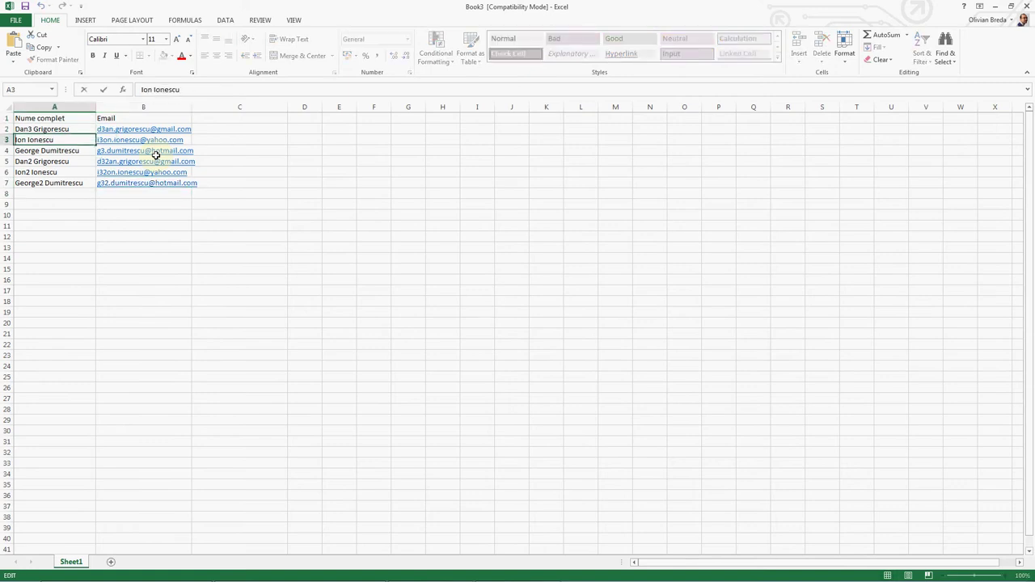
{"action": "type", "text": "3"}
{"action": "key", "text": "Return"}
{"action": "key", "text": "F2"}
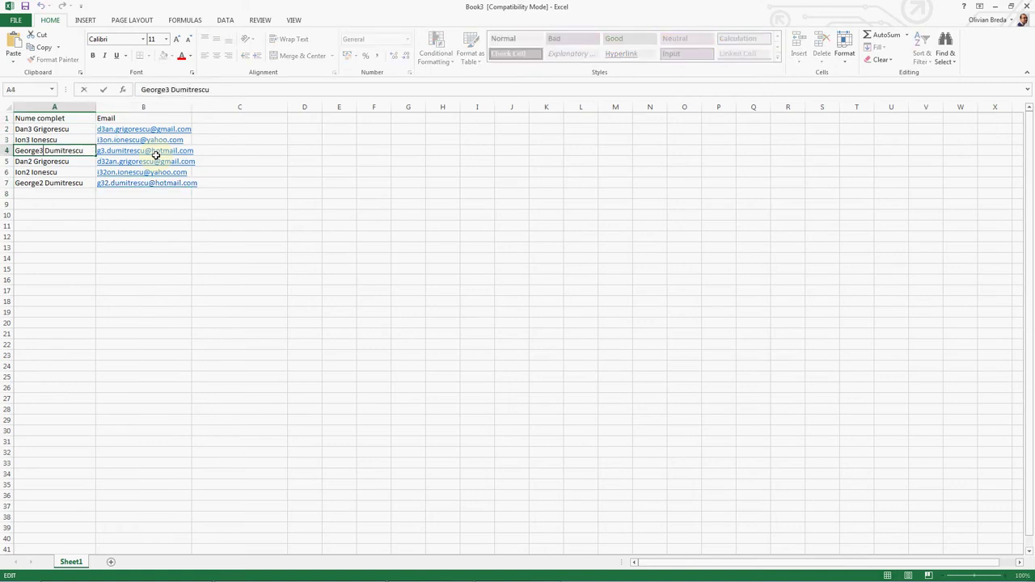
{"action": "type", "text": "3"}
{"action": "key", "text": "Return"}
{"action": "key", "text": "F2"}
{"action": "type", "text": "3"}
{"action": "key", "text": "Return"}
{"action": "key", "text": "F2"}
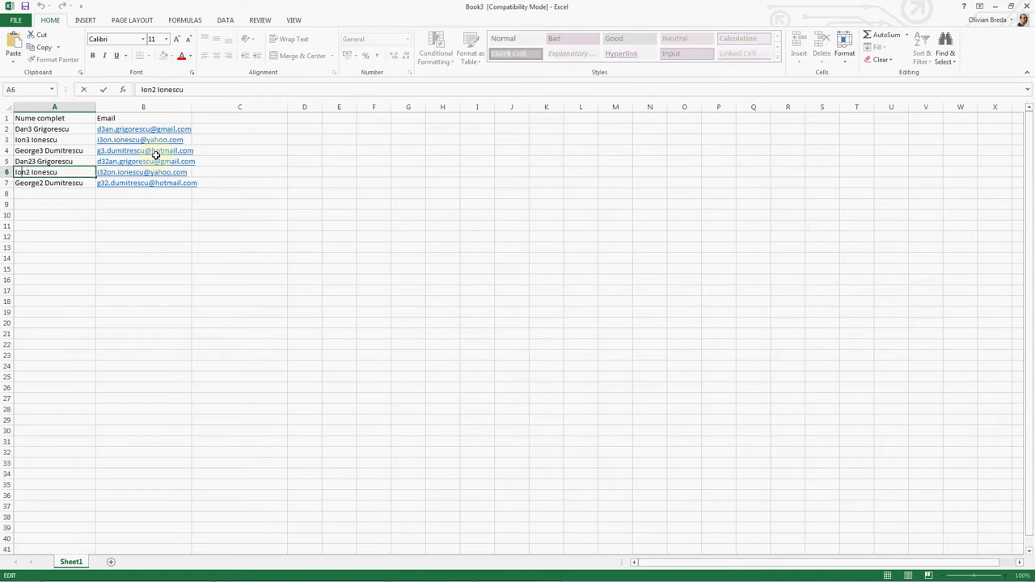
{"action": "type", "text": "3"}
{"action": "key", "text": "Return"}
{"action": "key", "text": "F2"}
{"action": "type", "text": "3"}
{"action": "key", "text": "Return"}
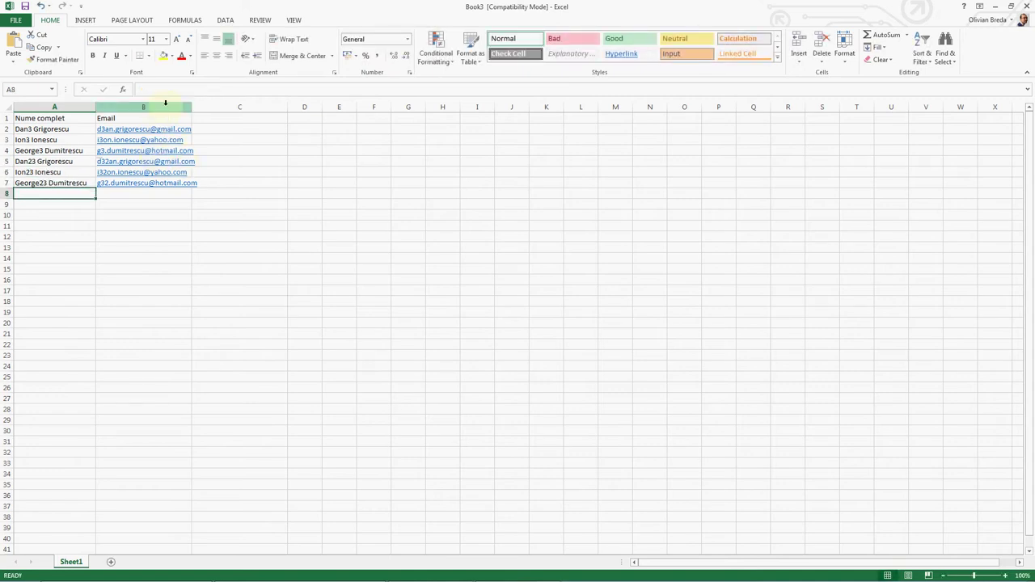
Step: Widen column B, then add 'Vasile' to the full name in A2 and 'Grigore' to A5
{"action": "left_click_drag", "start_coordinate": [192, 106], "coordinate": [204, 106]}
{"action": "double_click", "coordinate": [33, 128]}
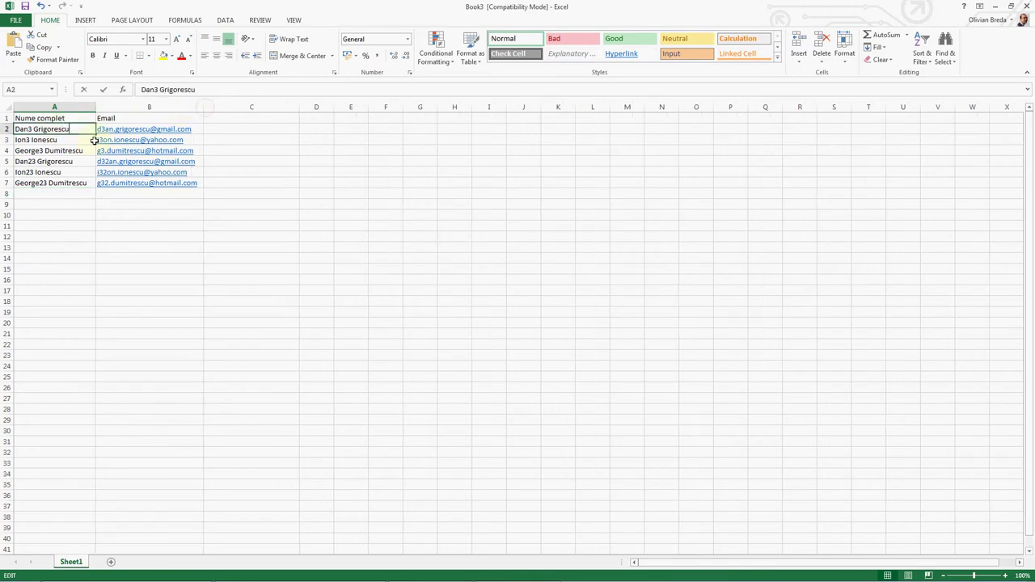
{"action": "type", "text": "Vasile"}
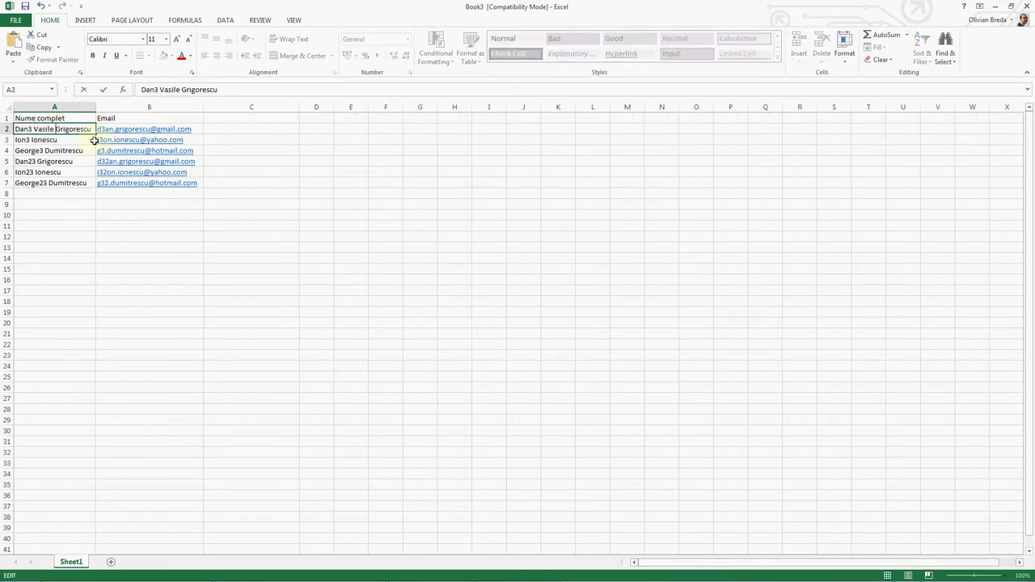
{"action": "key", "text": "Return"}
{"action": "key", "text": "Down"}
{"action": "key", "text": "Down"}
{"action": "key", "text": "F2"}
{"action": "type", "text": "Grigore"}
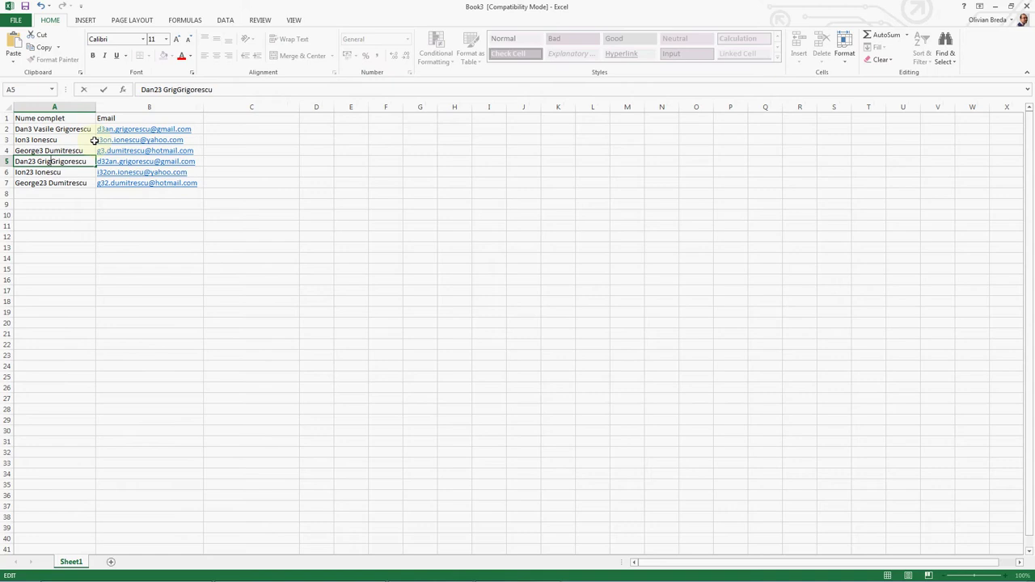
{"action": "key", "text": "Return"}
Step: Add 'n' to the hyphenated second name in A3 and the extra surname 'Aflo' in A7
{"action": "key", "text": "Up"}
{"action": "key", "text": "Up"}
{"action": "key", "text": "Up"}
{"action": "key", "text": "F2"}
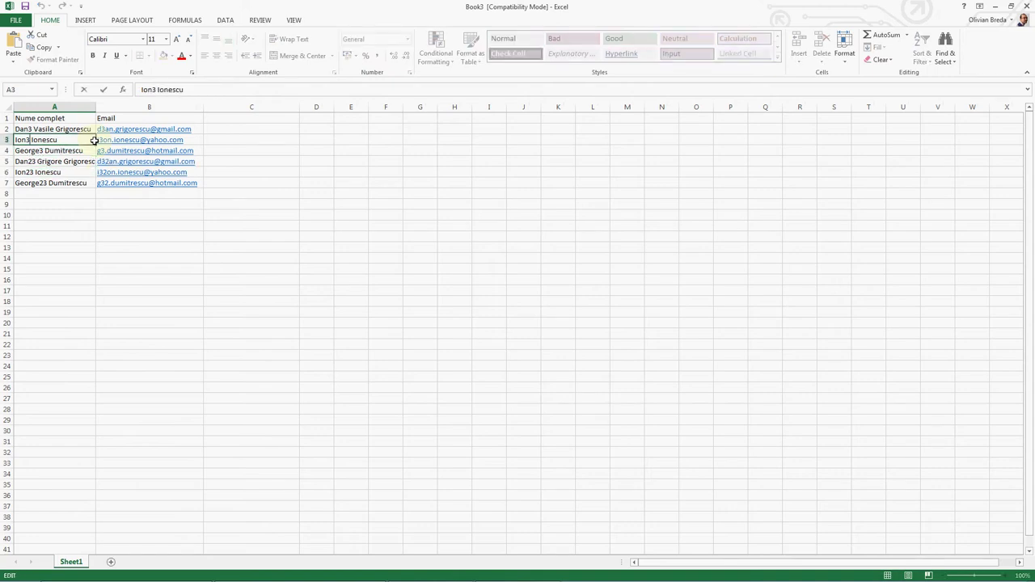
{"action": "type", "text": "n"}
{"action": "key", "text": "Return"}
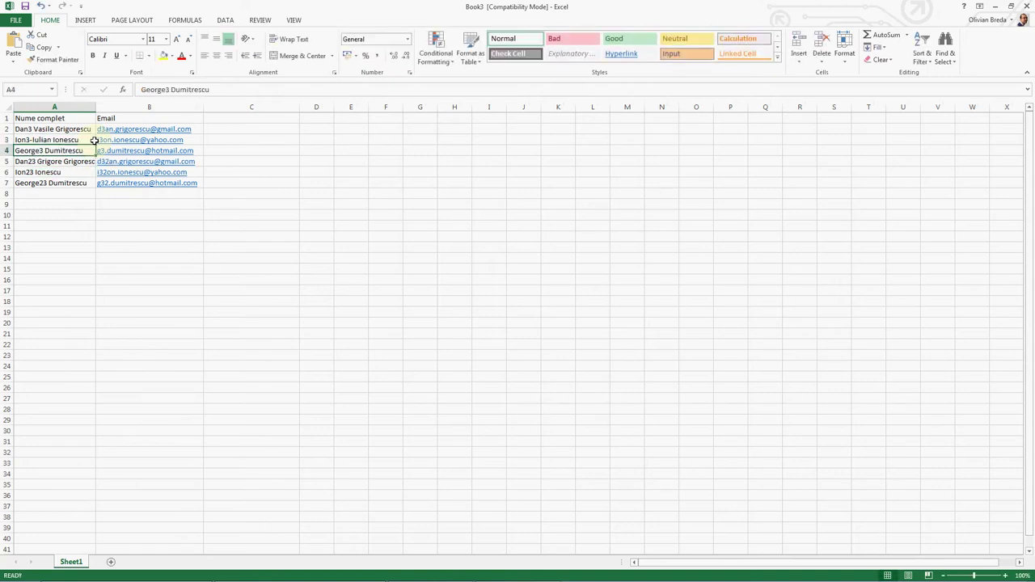
{"action": "key", "text": "Down"}
{"action": "key", "text": "Down"}
{"action": "key", "text": "Down"}
{"action": "key", "text": "F2"}
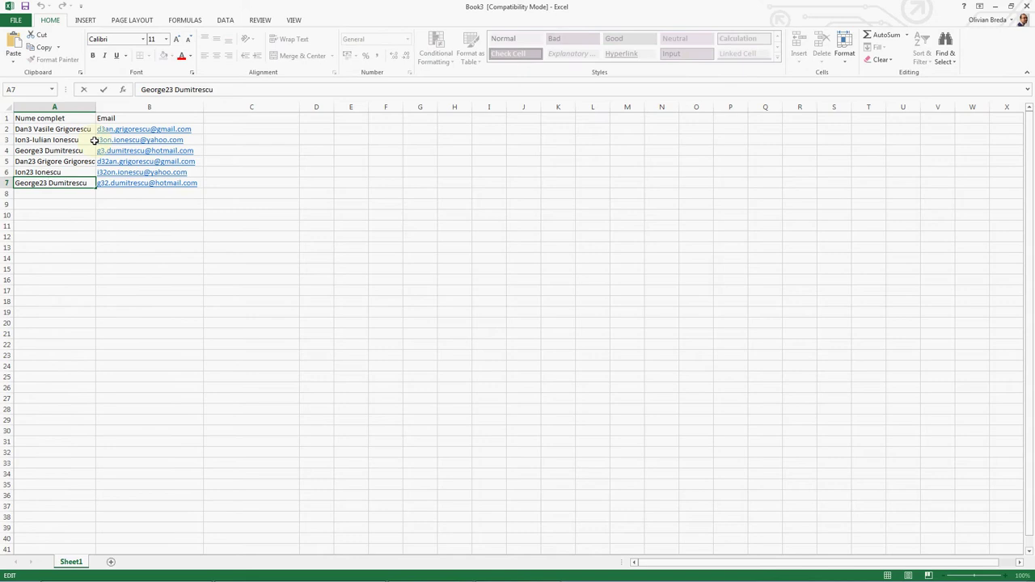
{"action": "type", "text": "Afloar"}
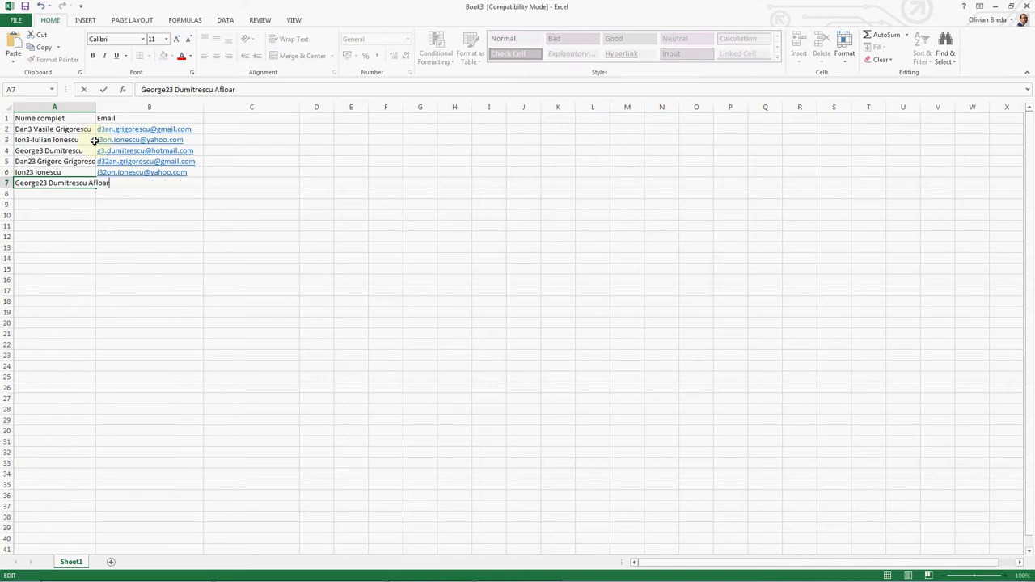
{"action": "key", "text": "Return"}
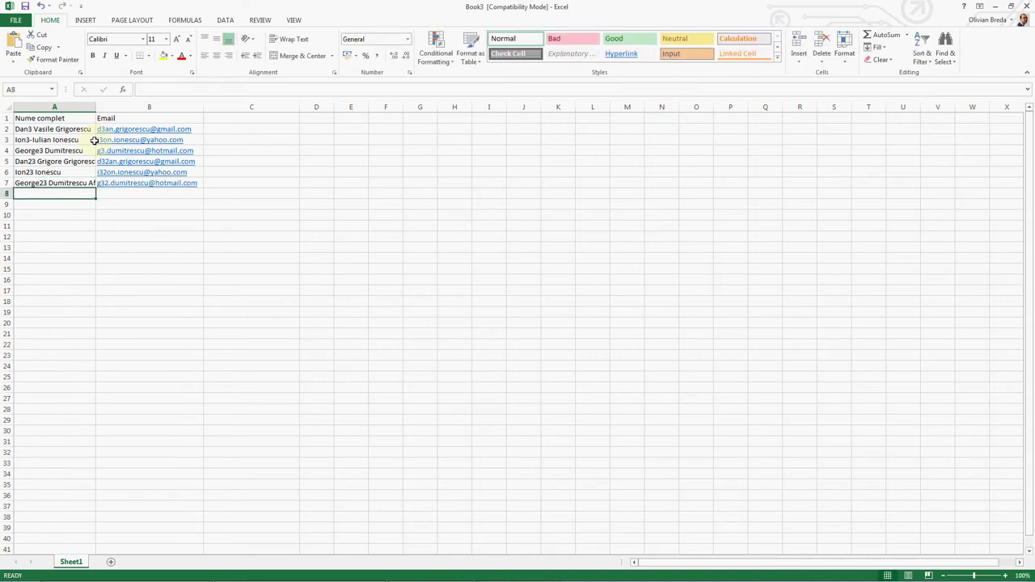
Step: Widen column A to fit the longest name and column B to fit the emails, then select A1:A7
{"action": "left_click_drag", "start_coordinate": [95, 113], "coordinate": [109, 105]}
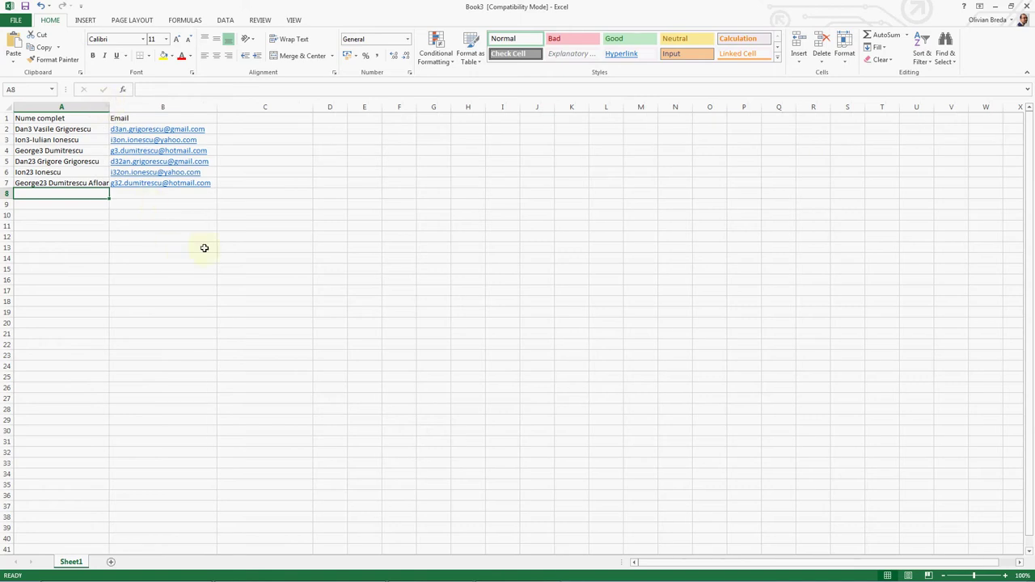
{"action": "left_click_drag", "start_coordinate": [218, 108], "coordinate": [293, 108]}
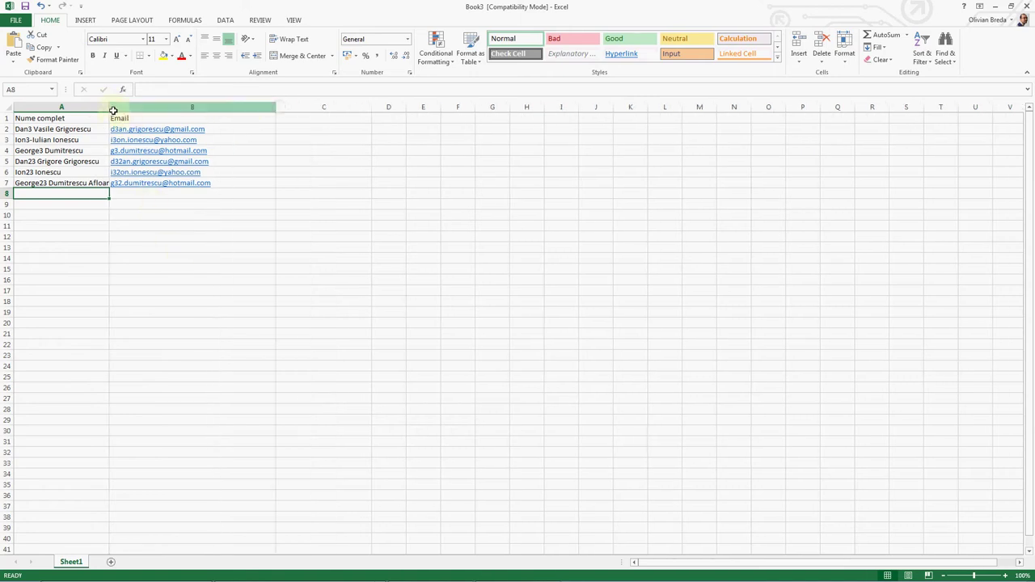
{"action": "left_click_drag", "start_coordinate": [114, 108], "coordinate": [138, 109]}
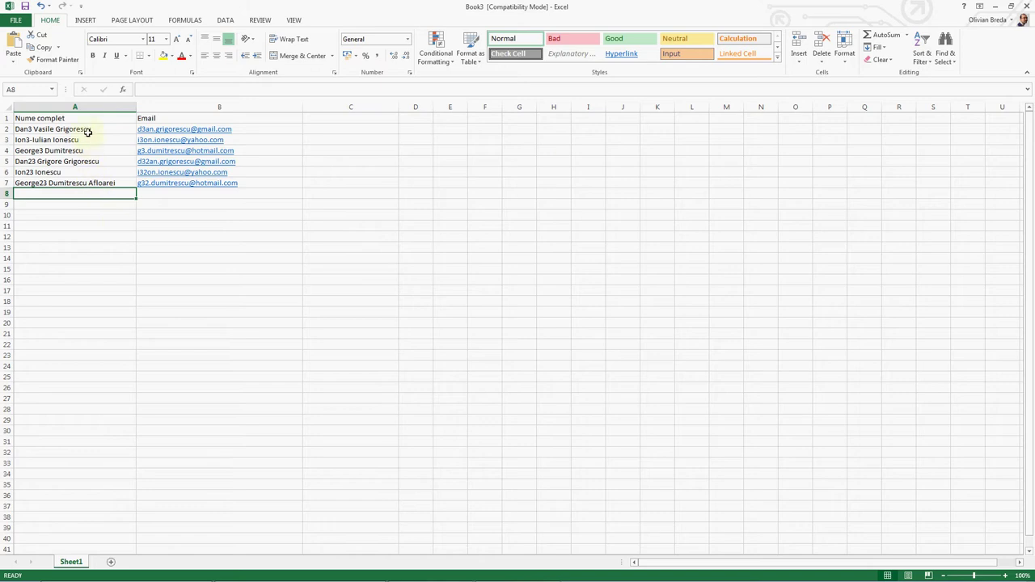
{"action": "left_click_drag", "start_coordinate": [88, 130], "coordinate": [89, 181]}
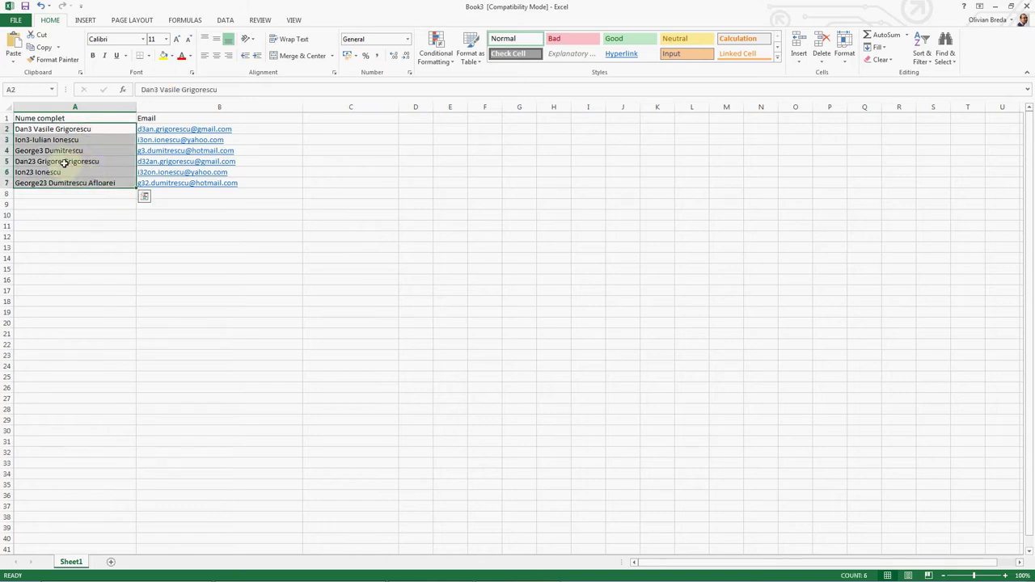
{"action": "left_click", "coordinate": [65, 150]}
{"action": "left_click_drag", "start_coordinate": [57, 118], "coordinate": [53, 183]}
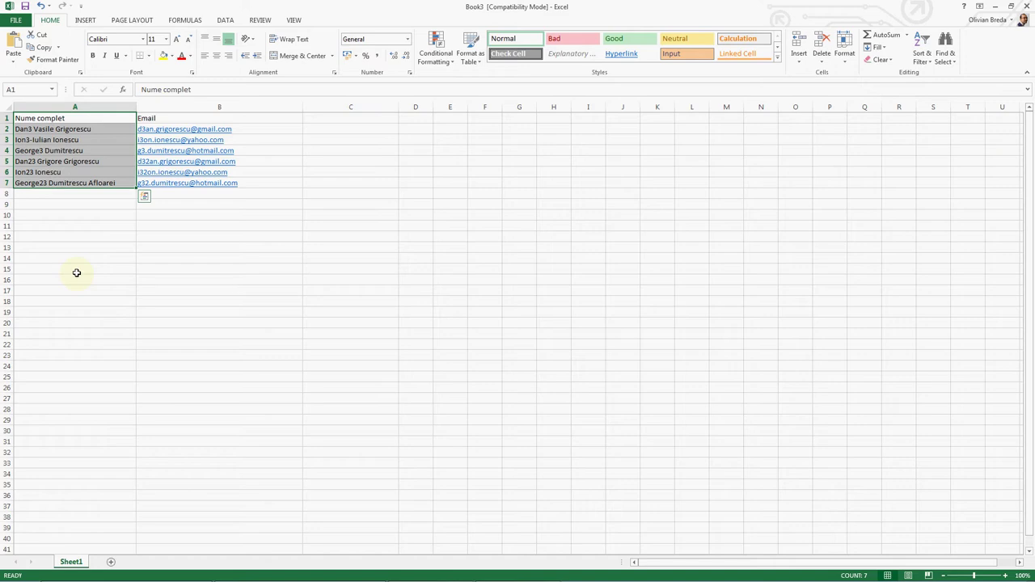
{"action": "left_click", "coordinate": [76, 273]}
{"action": "left_click", "coordinate": [83, 251]}
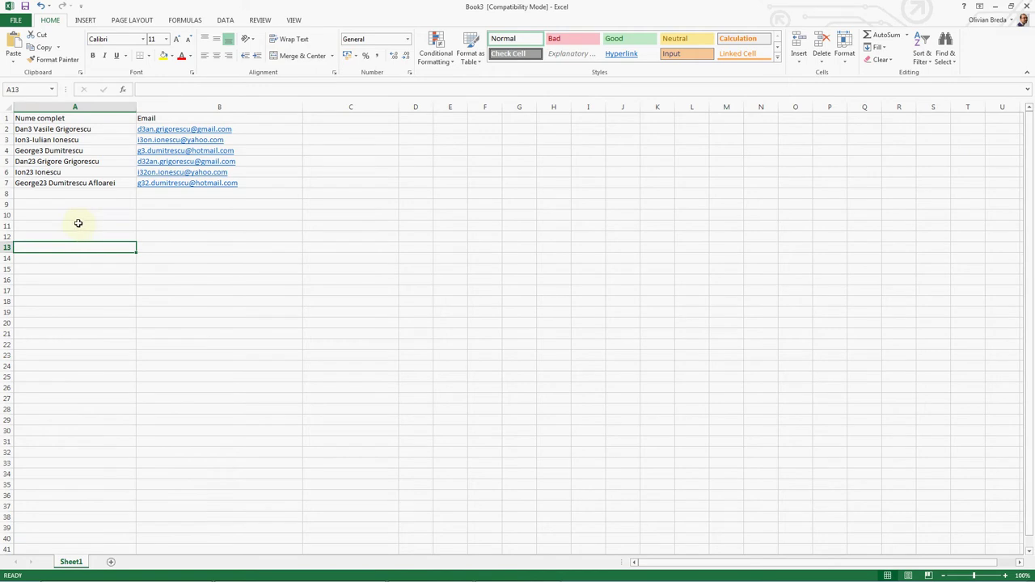
{"action": "left_click", "coordinate": [78, 192]}
{"action": "left_click", "coordinate": [82, 184]}
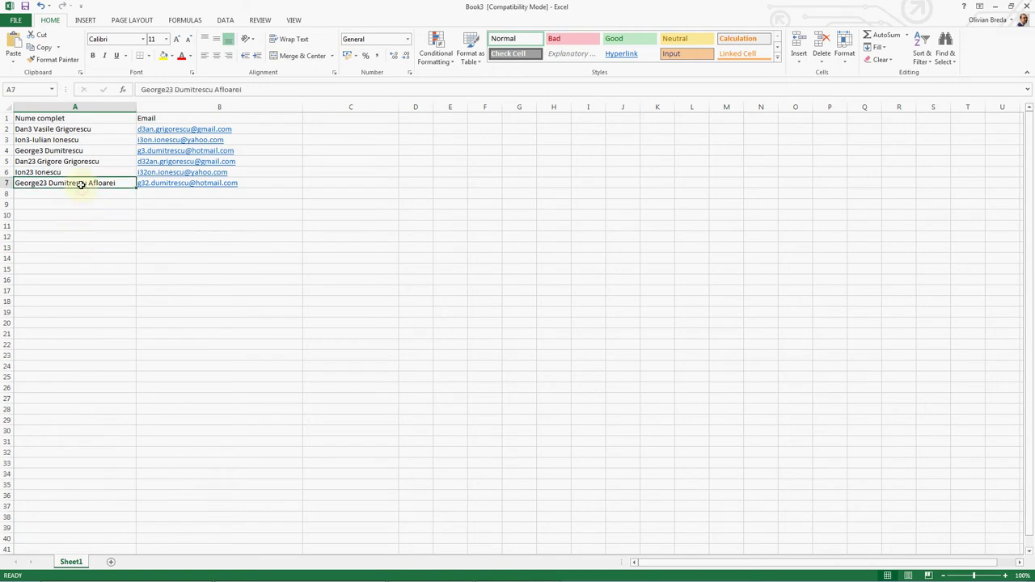
{"action": "left_click", "coordinate": [42, 131]}
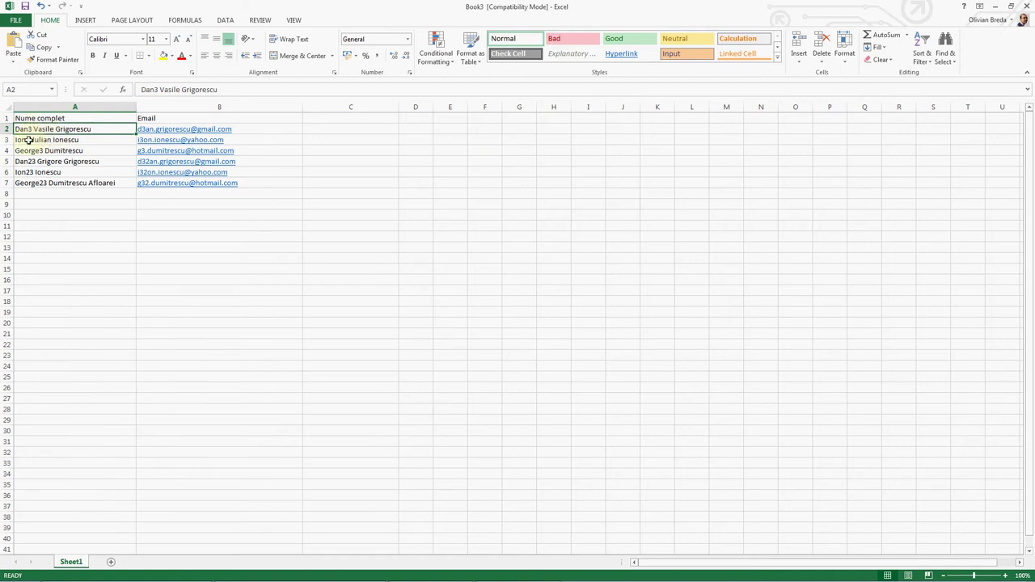
{"action": "left_click", "coordinate": [28, 140]}
{"action": "left_click", "coordinate": [36, 161]}
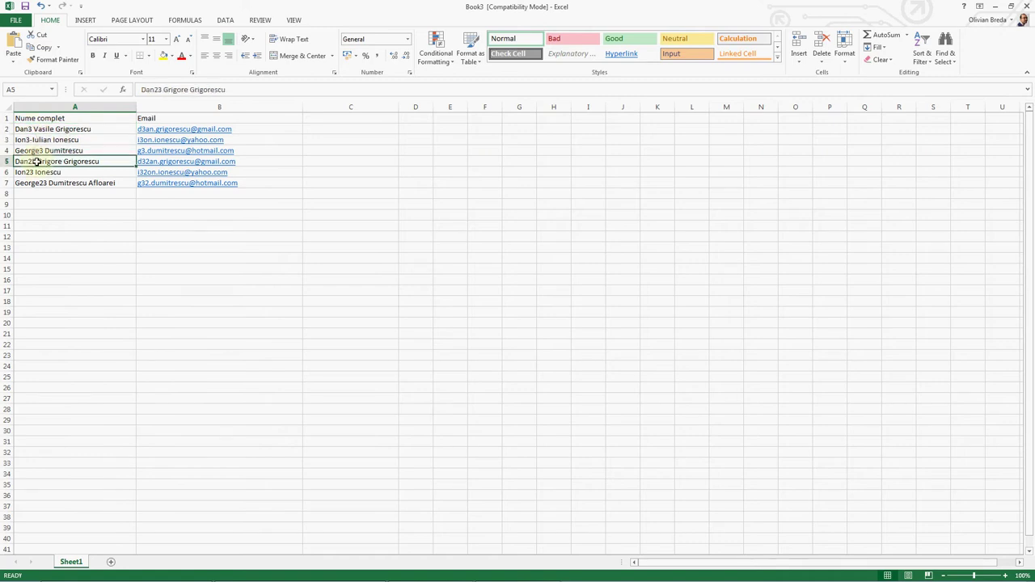
{"action": "left_click", "coordinate": [90, 184]}
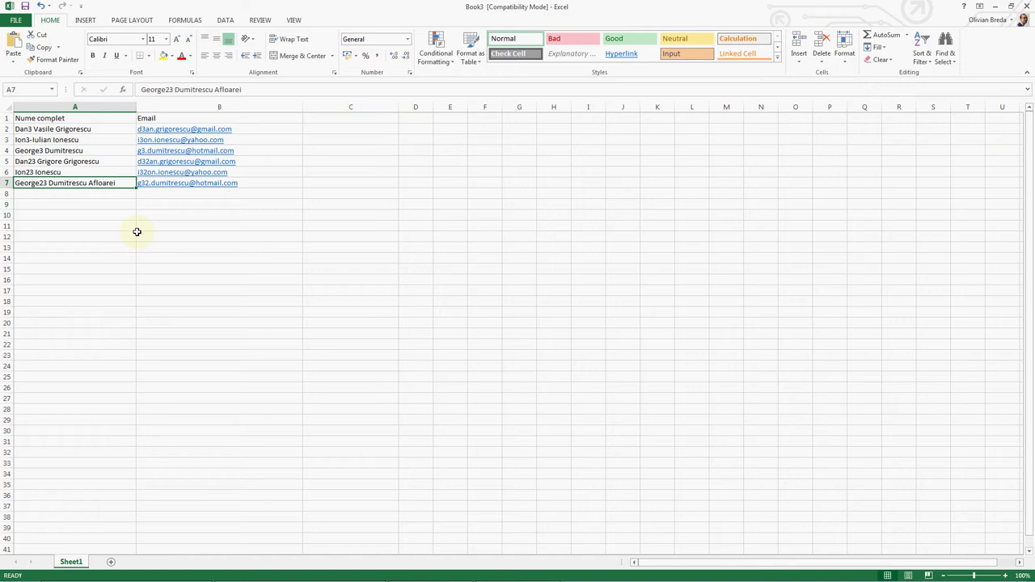
Step: Copy the full names in A2:A7 and paste them into Notepad
{"action": "key", "text": "Up"}
{"action": "key", "text": "Up"}
{"action": "key", "text": "Up"}
{"action": "key", "text": "Up"}
{"action": "key", "text": "Up"}
{"action": "key", "text": "shift+Down"}
{"action": "key", "text": "shift+Down"}
{"action": "key", "text": "shift+Down"}
{"action": "key", "text": "shift+Down"}
{"action": "key", "text": "shift+Down"}
{"action": "key", "text": "ctrl+c"}
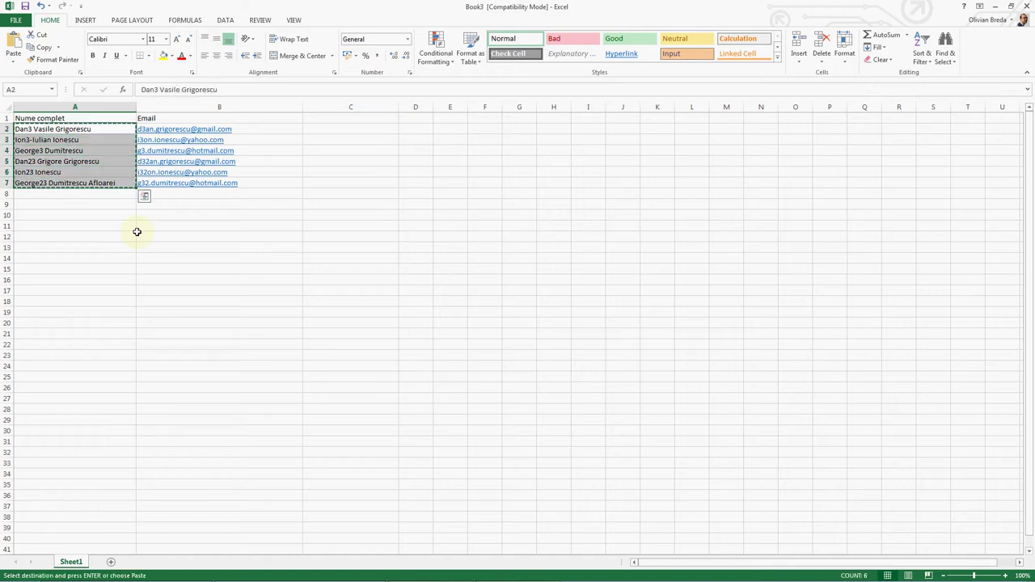
{"action": "key", "text": "alt+Tab"}
{"action": "key", "text": "ctrl+v"}
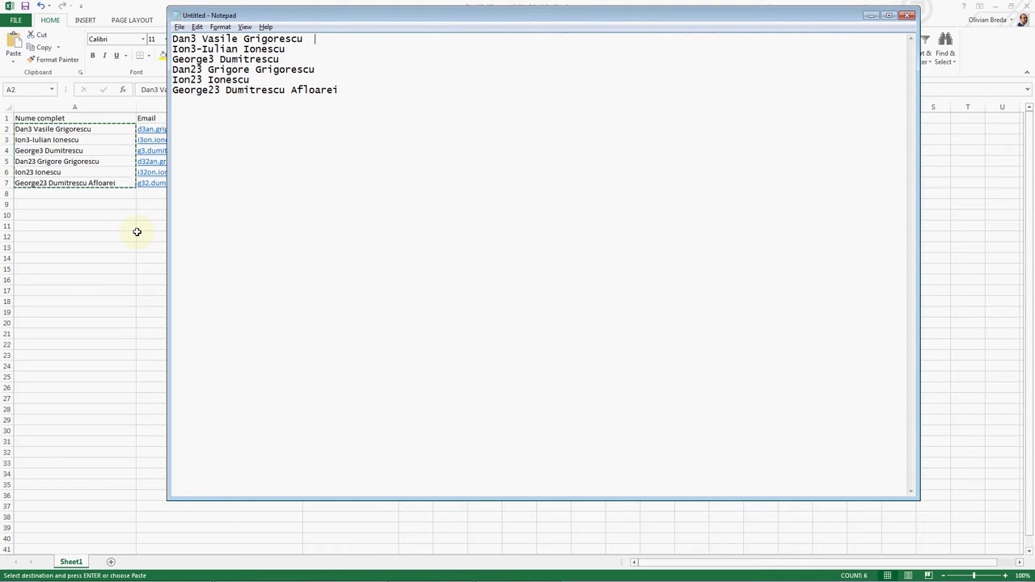
Step: Replace every space in the Notepad names with a tab using Replace All
{"action": "key", "text": "shift+Left"}
{"action": "key", "text": "ctrl+x"}
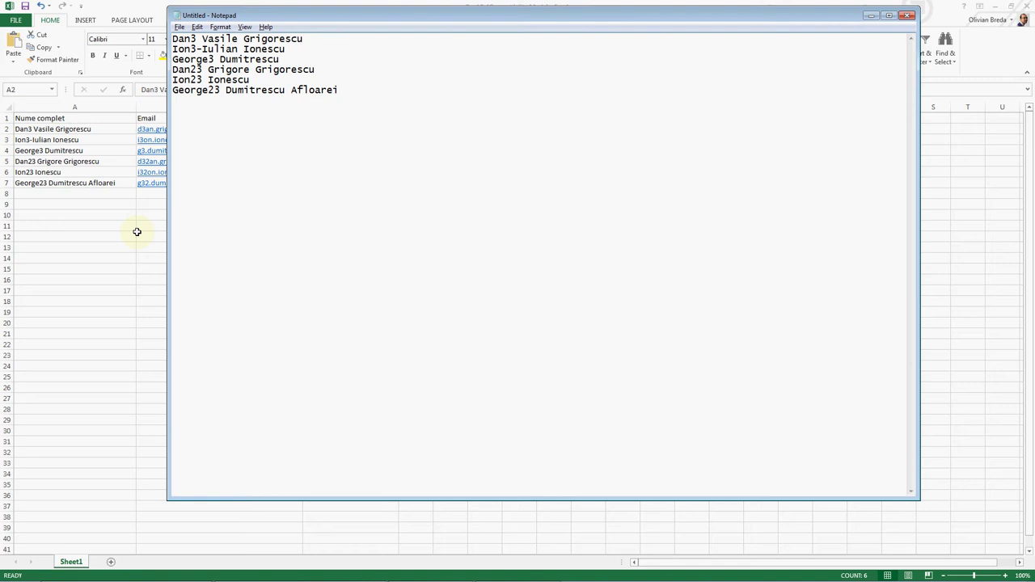
{"action": "key", "text": "ctrl+h"}
{"action": "key", "text": "ctrl+v"}
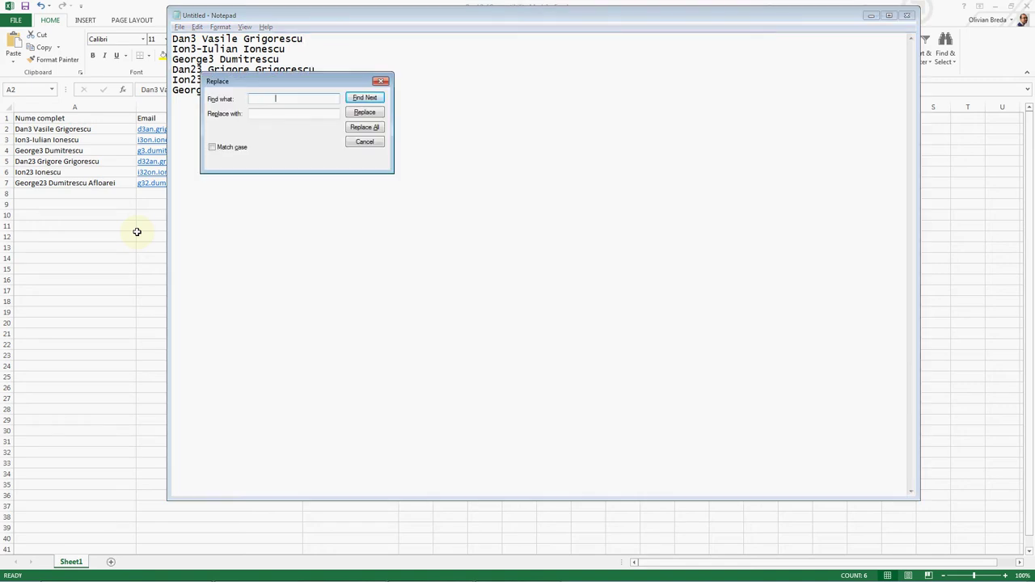
{"action": "key", "text": "Tab"}
{"action": "key", "text": "shift+Tab"}
{"action": "key", "text": "Tab"}
{"action": "key", "text": "alt+a"}
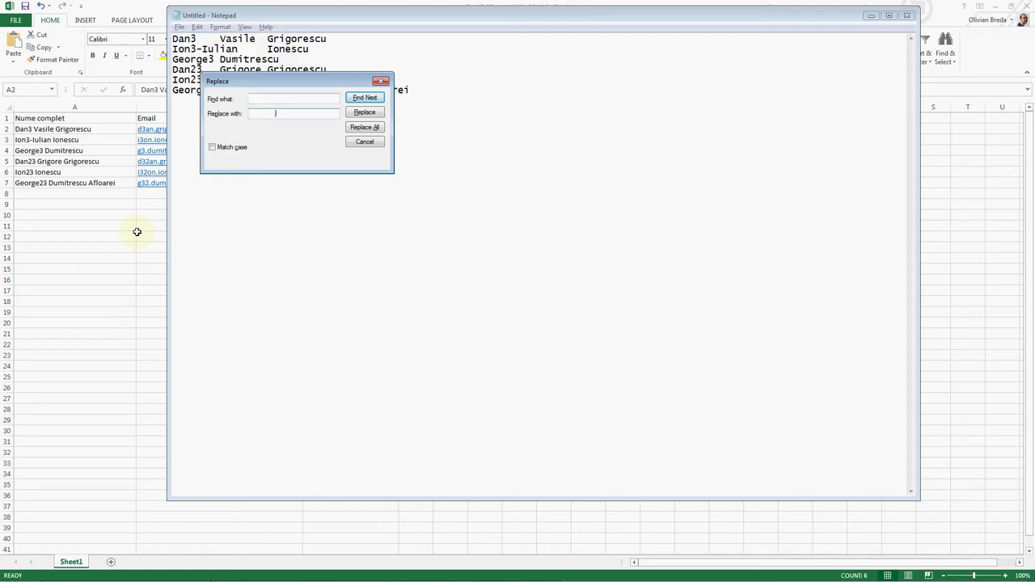
{"action": "key", "text": "Escape"}
Step: Cut all the tab-separated Notepad text and return to Excel
{"action": "key", "text": "ctrl+a"}
{"action": "key", "text": "ctrl+x"}
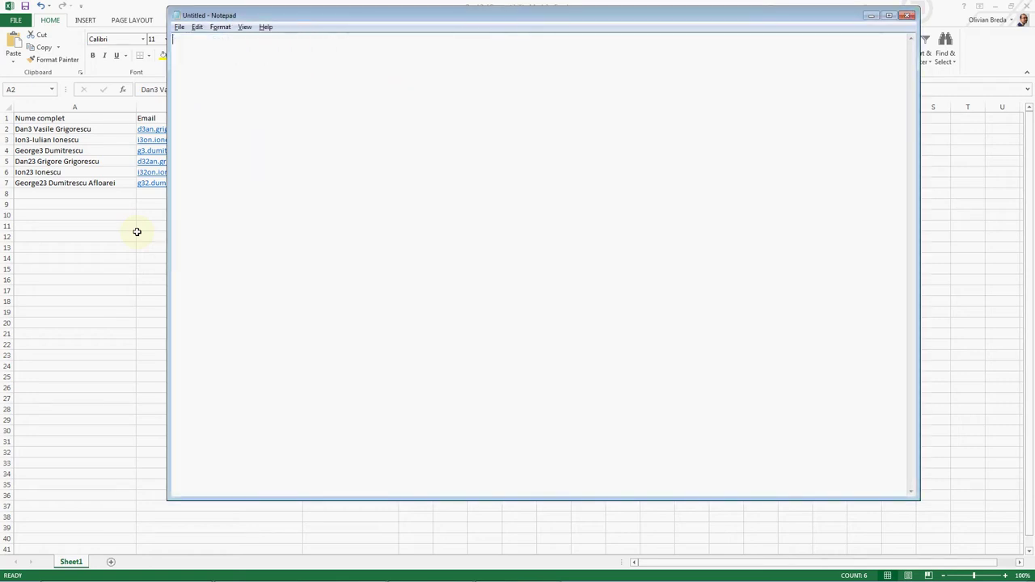
{"action": "key", "text": "alt+Tab"}
Step: Copy A2:A7 again and paste the full names into a fresh Notepad launched from Run
{"action": "left_click", "coordinate": [133, 236]}
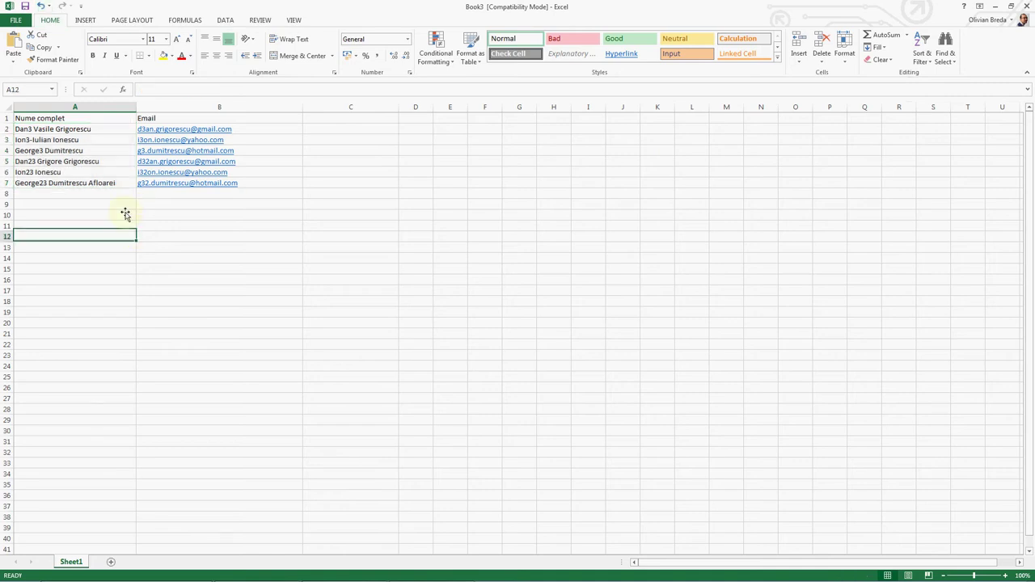
{"action": "left_click_drag", "start_coordinate": [98, 130], "coordinate": [105, 178]}
{"action": "key", "text": "ctrl+c"}
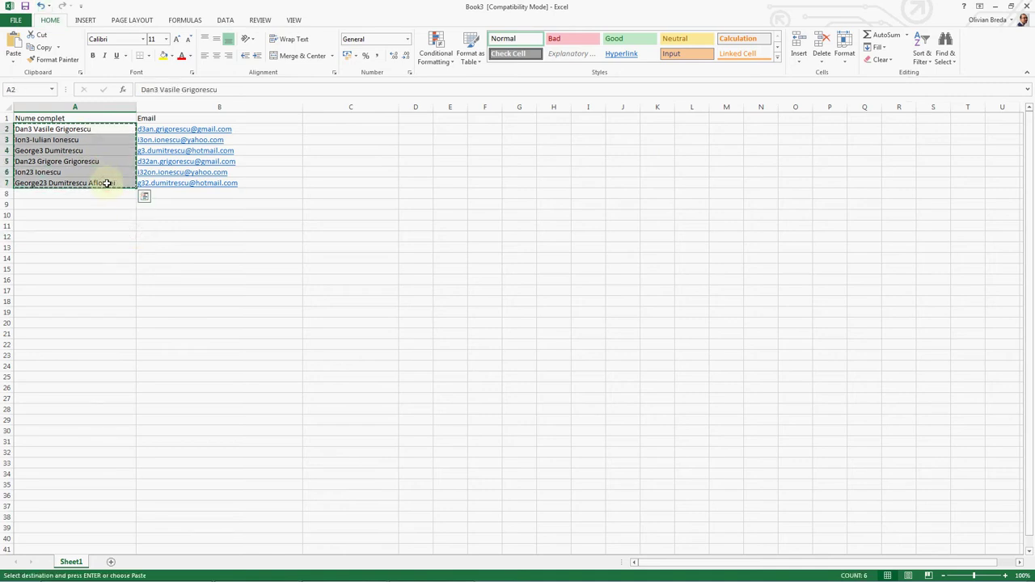
{"action": "key", "text": "super+r"}
{"action": "key", "text": "Return"}
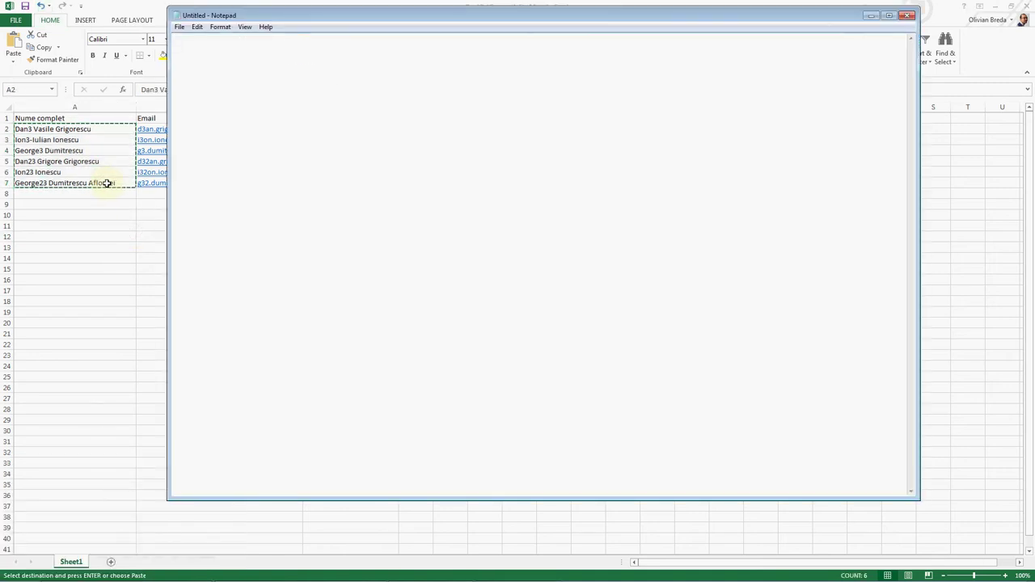
{"action": "key", "text": "ctrl+v"}
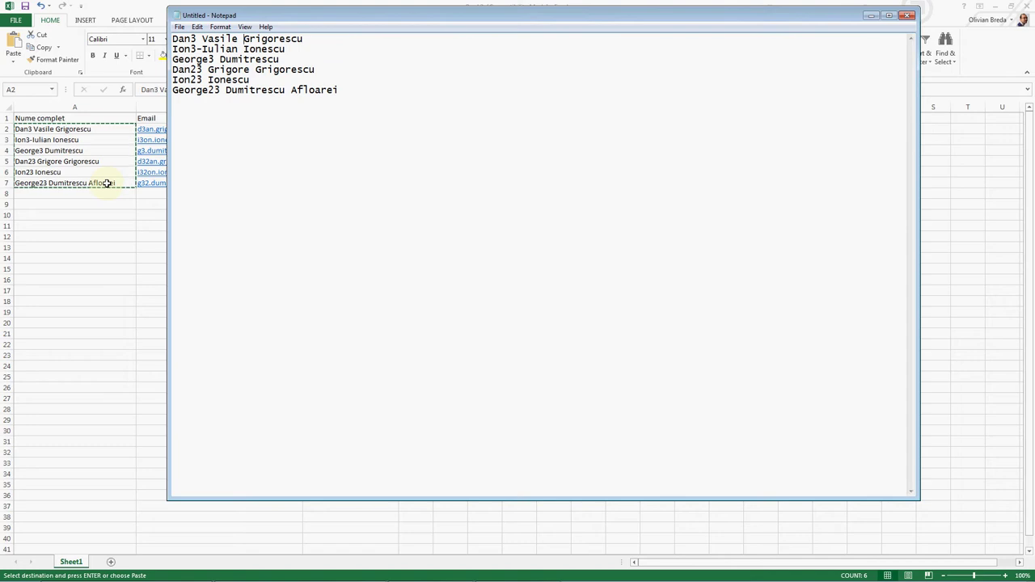
Step: Cut the trailing whitespace from the end of the first Notepad line
{"action": "key", "text": "Home"}
{"action": "left_click", "coordinate": [197, 26]}
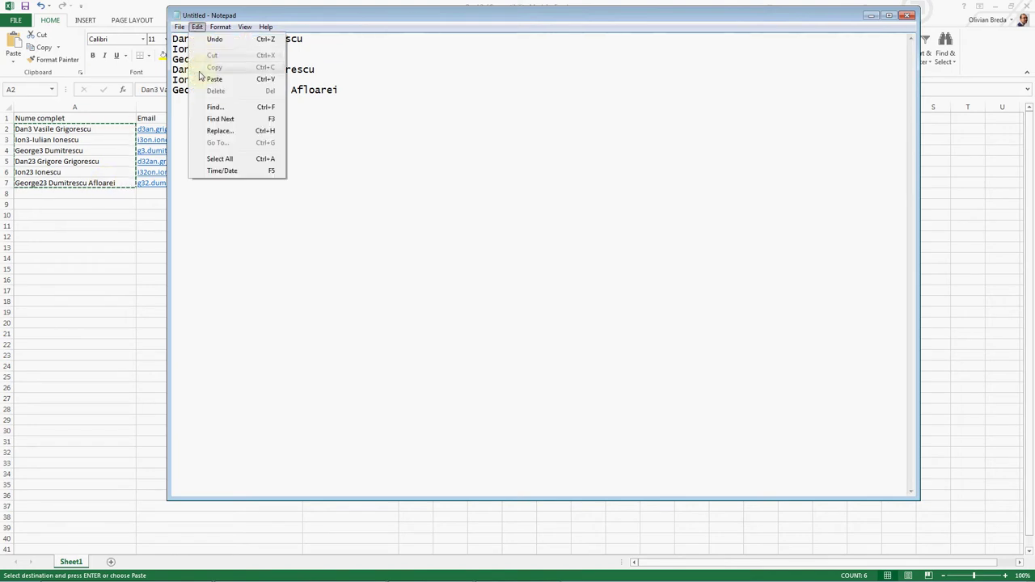
{"action": "left_click", "coordinate": [218, 130]}
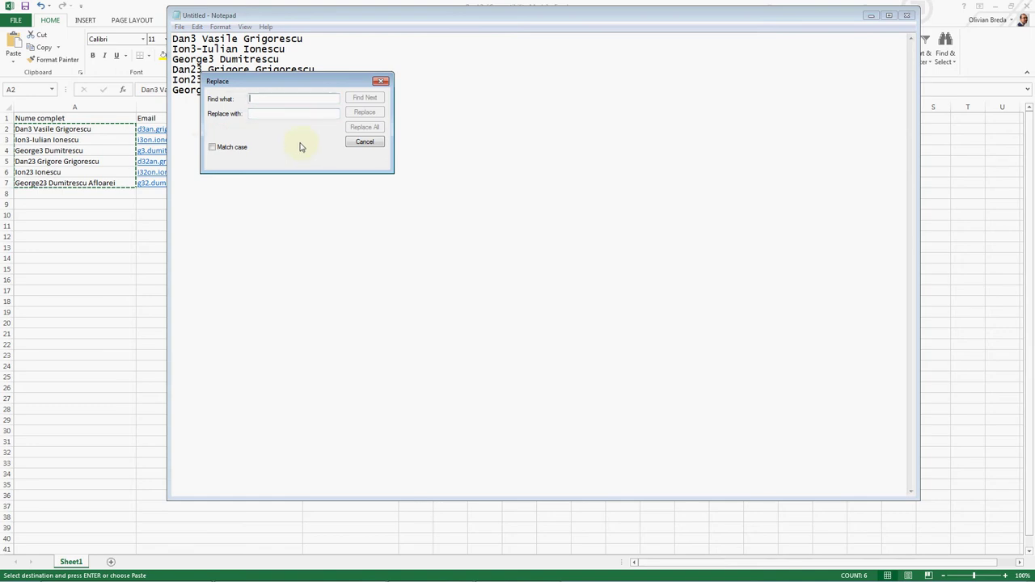
{"action": "left_click", "coordinate": [379, 83]}
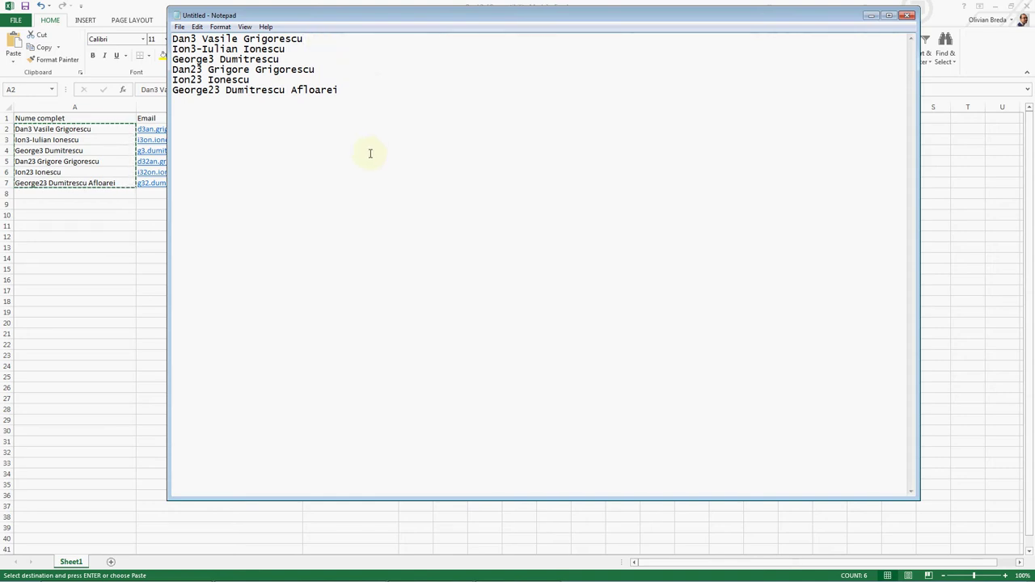
{"action": "key", "text": "shift+Left"}
{"action": "left_click", "coordinate": [197, 26]}
{"action": "left_click", "coordinate": [210, 59]}
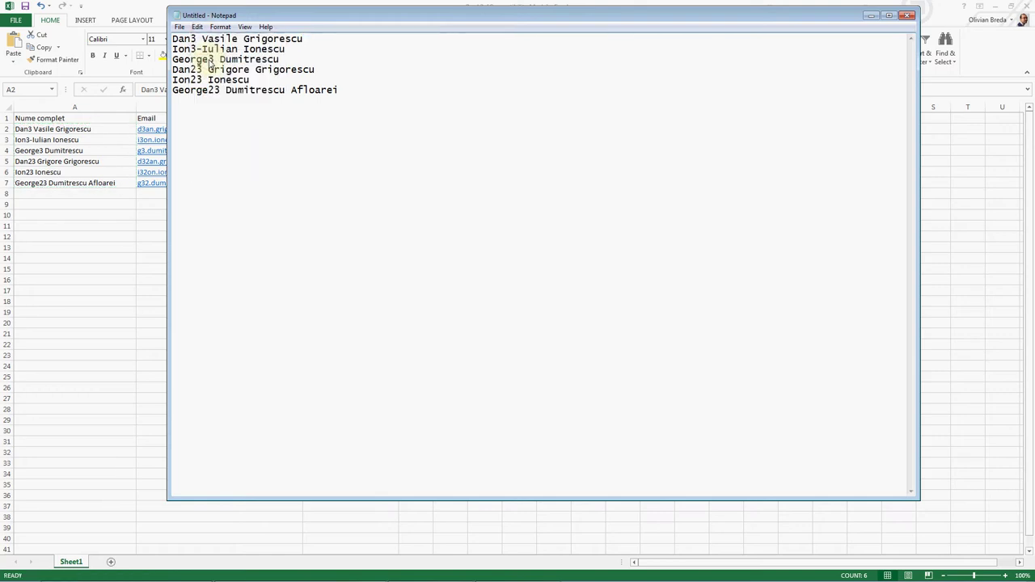
Step: Use Edit > Replace to swap every space in the names for the cut tab
{"action": "left_click", "coordinate": [197, 27]}
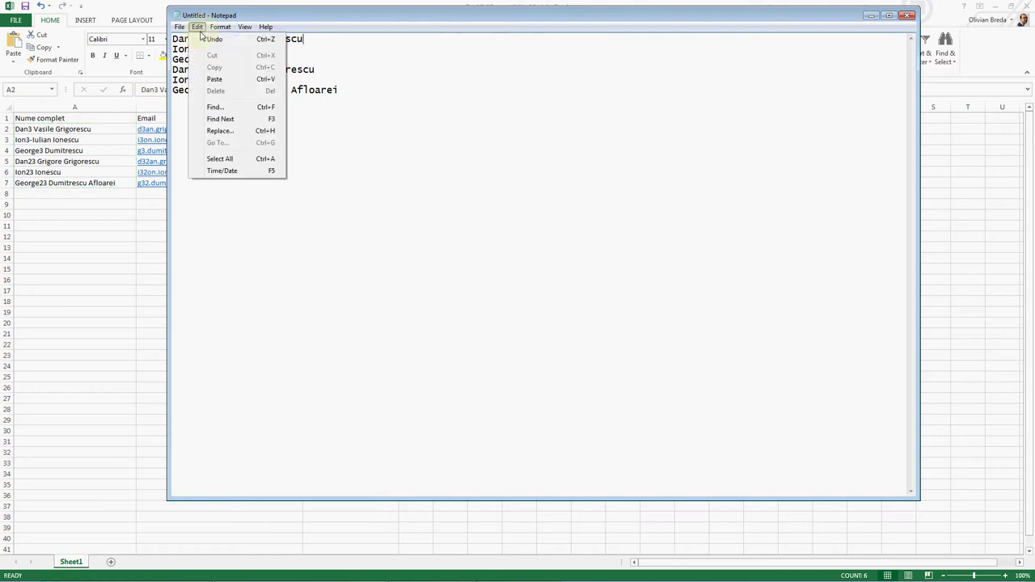
{"action": "left_click", "coordinate": [225, 132]}
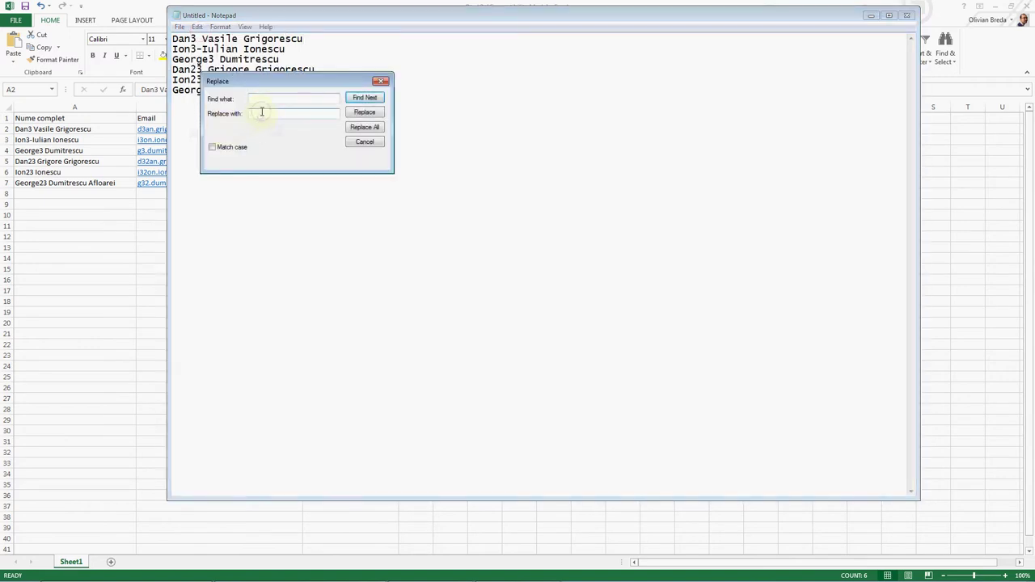
{"action": "right_click", "coordinate": [259, 114]}
{"action": "left_click", "coordinate": [289, 160]}
{"action": "left_click", "coordinate": [363, 128]}
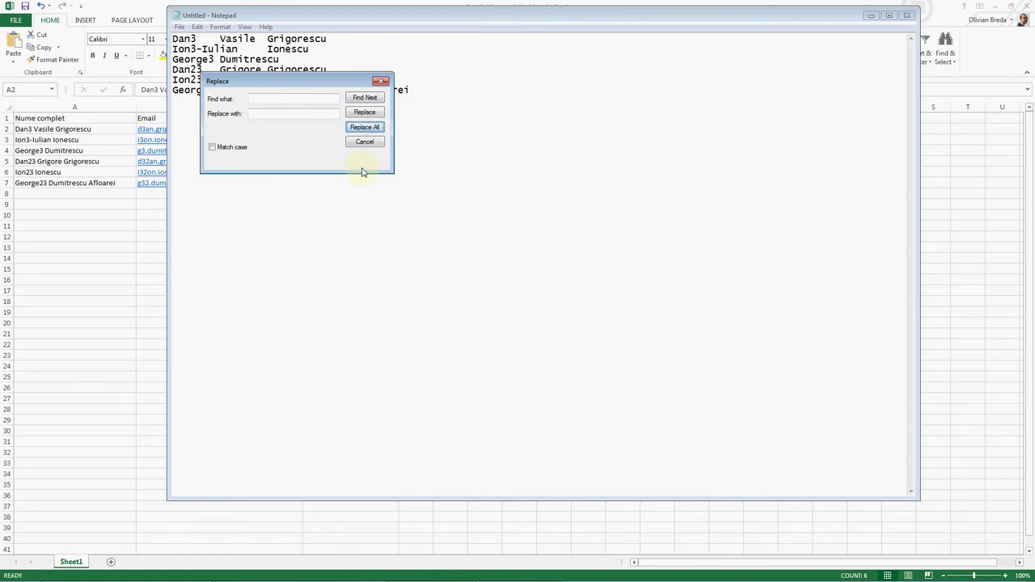
{"action": "key", "text": "Escape"}
Step: Cut all the tab-separated names and switch back to Excel
{"action": "key", "text": "ctrl+a"}
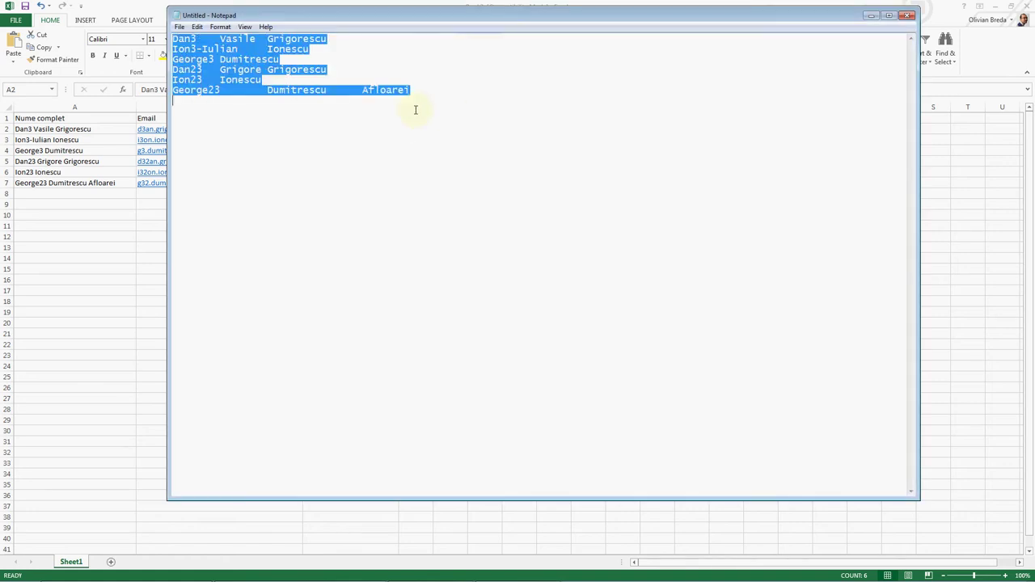
{"action": "key", "text": "ctrl+x"}
{"action": "key", "text": "alt+Tab"}
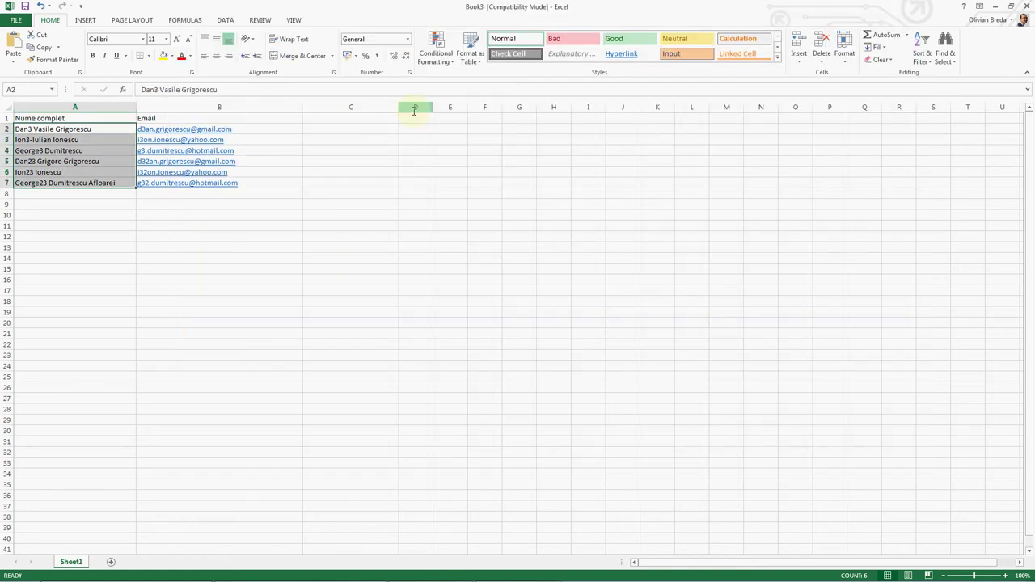
Step: Paste the names into new workbook Book4 across columns A–C, then copy first names A1:A6
{"action": "key", "text": "ctrl+n"}
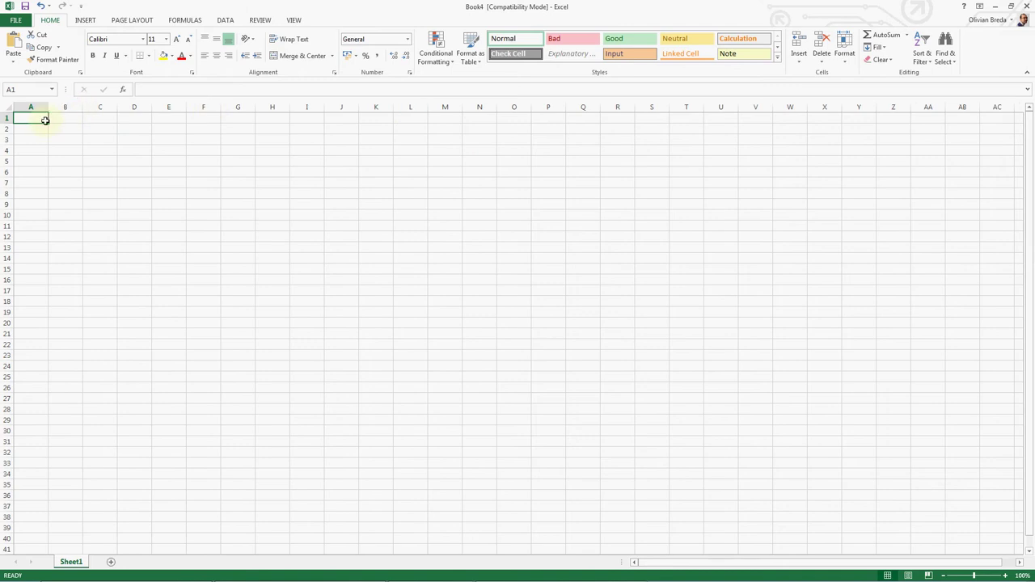
{"action": "key", "text": "ctrl+v"}
{"action": "left_click", "coordinate": [103, 183]}
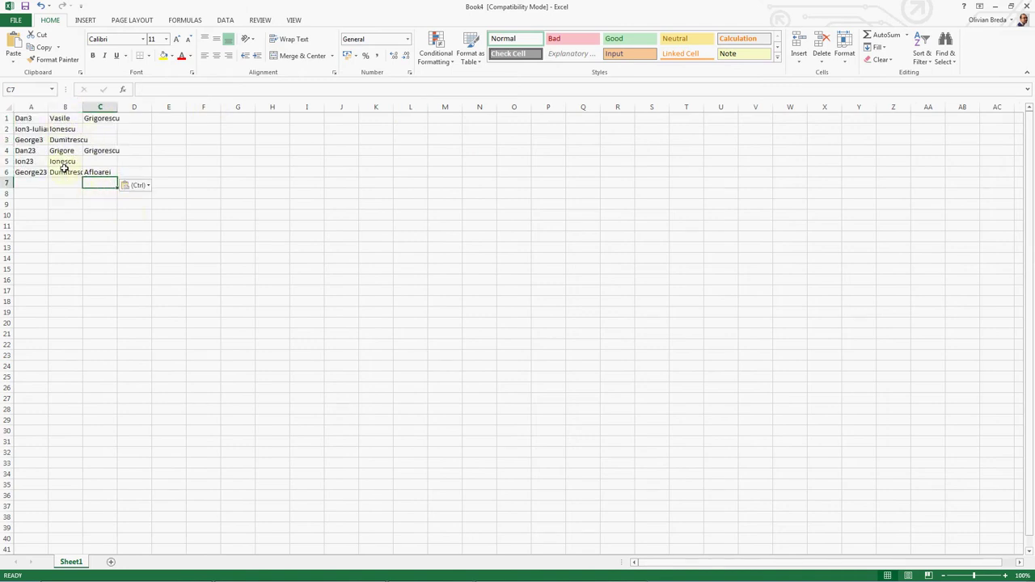
{"action": "left_click_drag", "start_coordinate": [35, 119], "coordinate": [30, 168]}
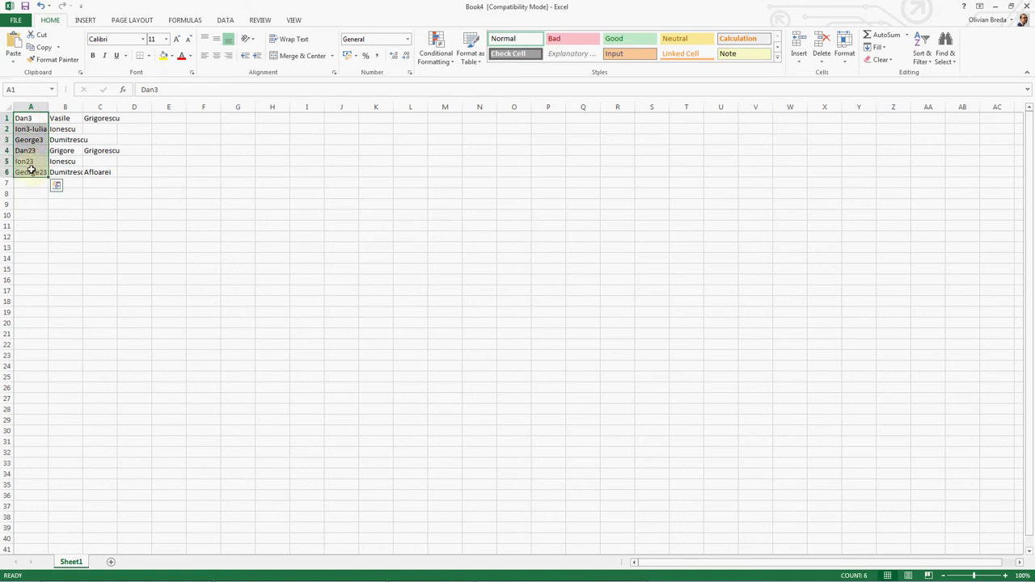
{"action": "key", "text": "ctrl+c"}
{"action": "key", "text": "alt+Tab"}
Step: Paste the copied first names over A2:A7 of Book3 and select that range
{"action": "left_click", "coordinate": [50, 130]}
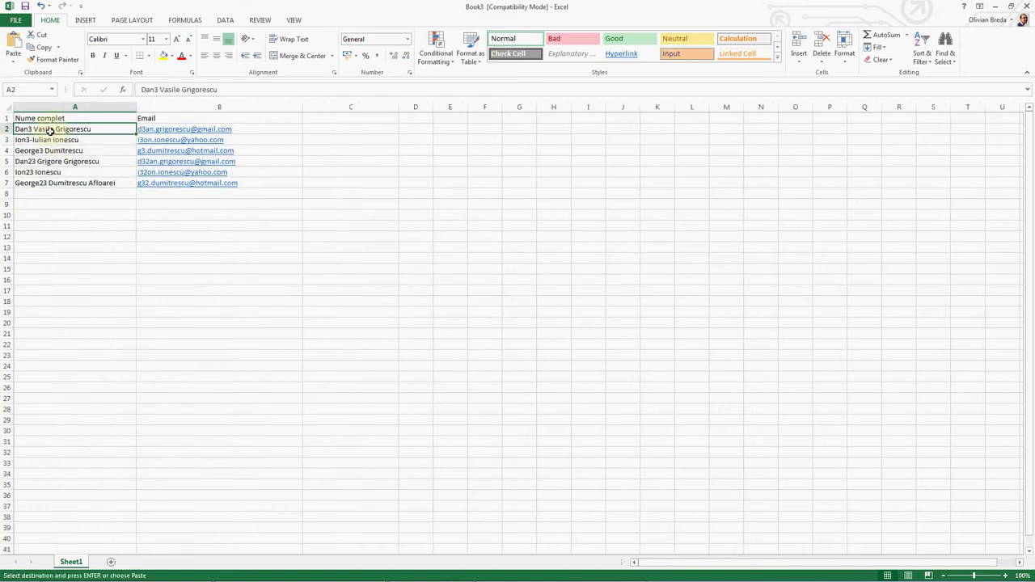
{"action": "key", "text": "ctrl+v"}
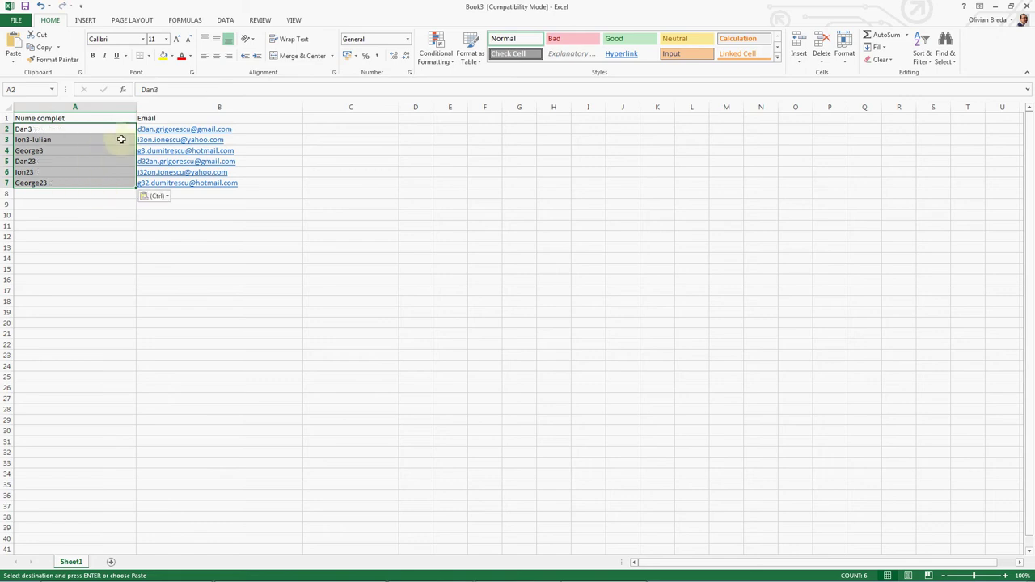
{"action": "left_click", "coordinate": [56, 149]}
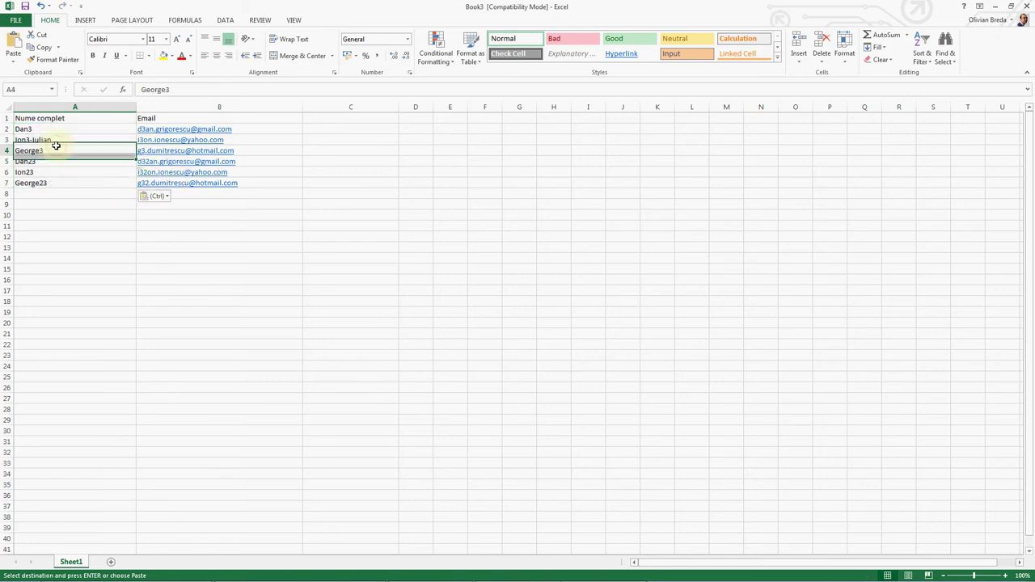
{"action": "left_click", "coordinate": [53, 130]}
{"action": "left_click_drag", "start_coordinate": [52, 130], "coordinate": [46, 184]}
Step: Enter the greeting 'Dragă, [prenume' in A12, then undo back to the full names
{"action": "left_click", "coordinate": [110, 238]}
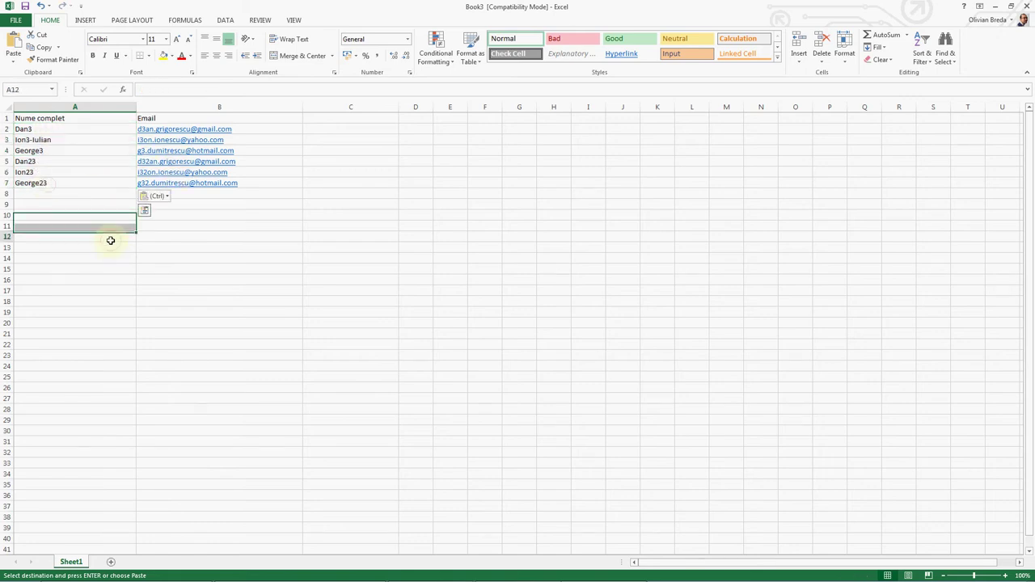
{"action": "type", "text": "Dragă, "}
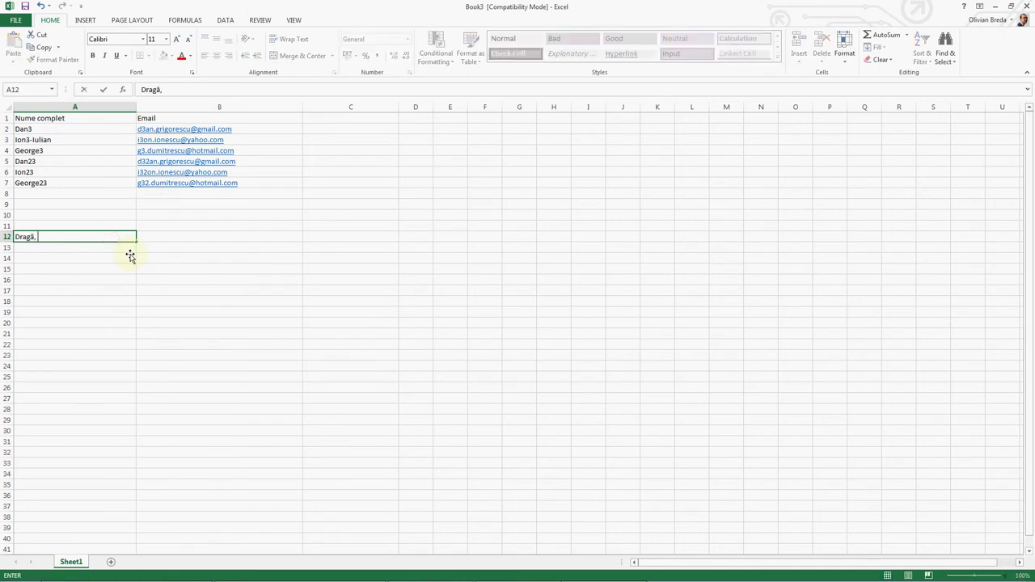
{"action": "type", "text": "[prenume],"}
{"action": "key", "text": "Return"}
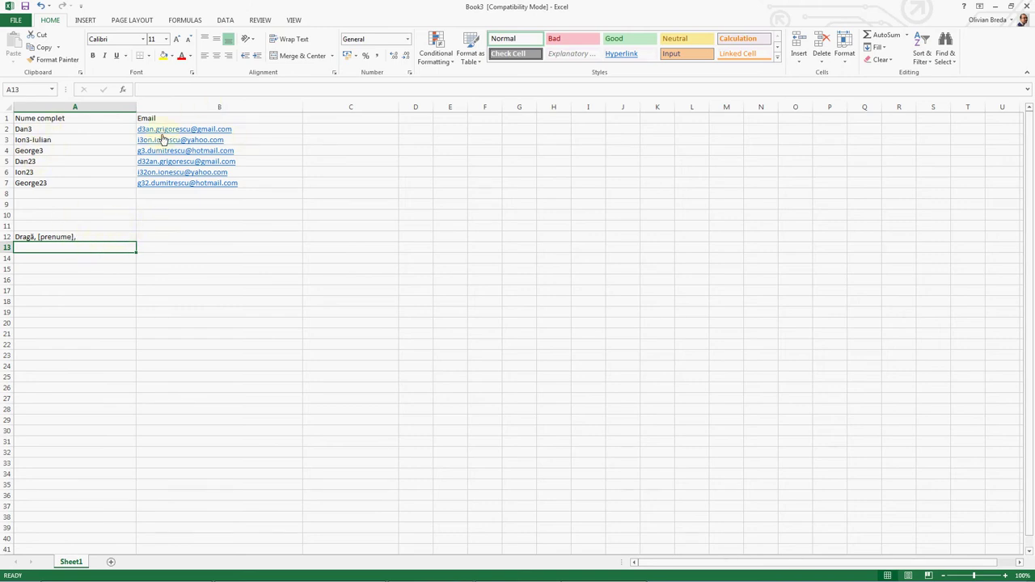
{"action": "key", "text": "ctrl+z"}
{"action": "key", "text": "ctrl+z"}
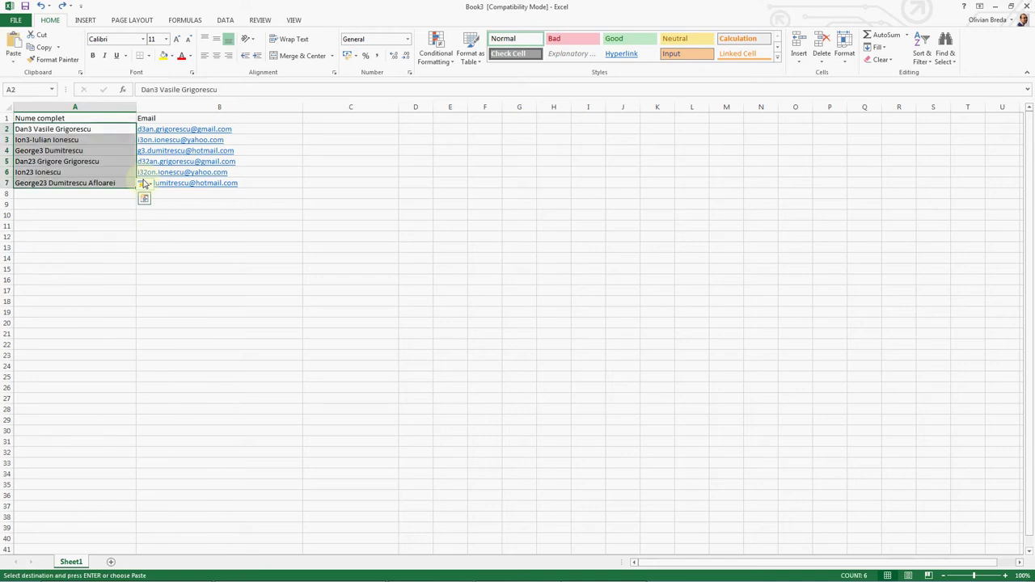
Step: Switch to Book4 and inspect surname cells C2 and C4, ending on D1
{"action": "key", "text": "alt+Tab"}
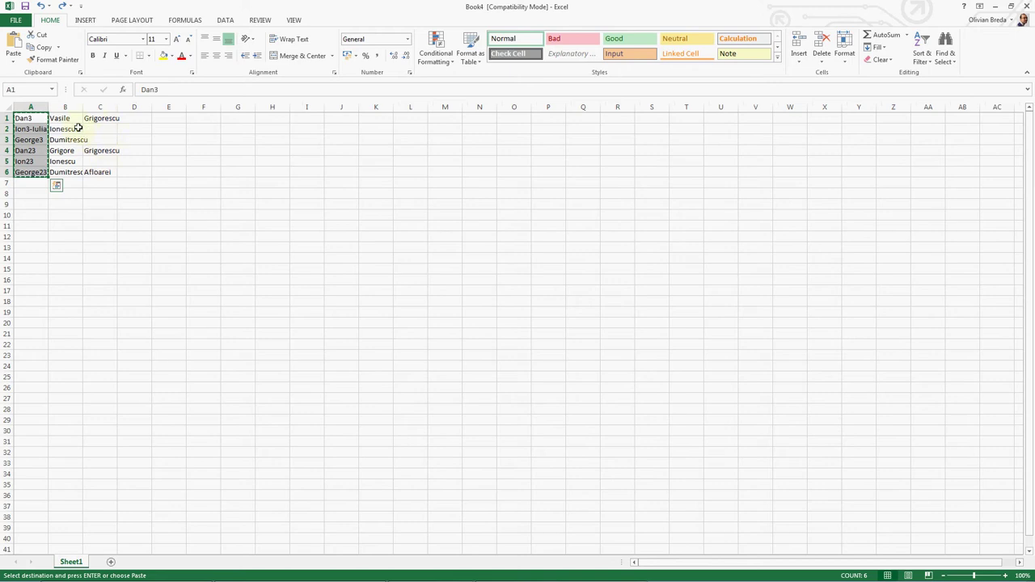
{"action": "left_click", "coordinate": [104, 128]}
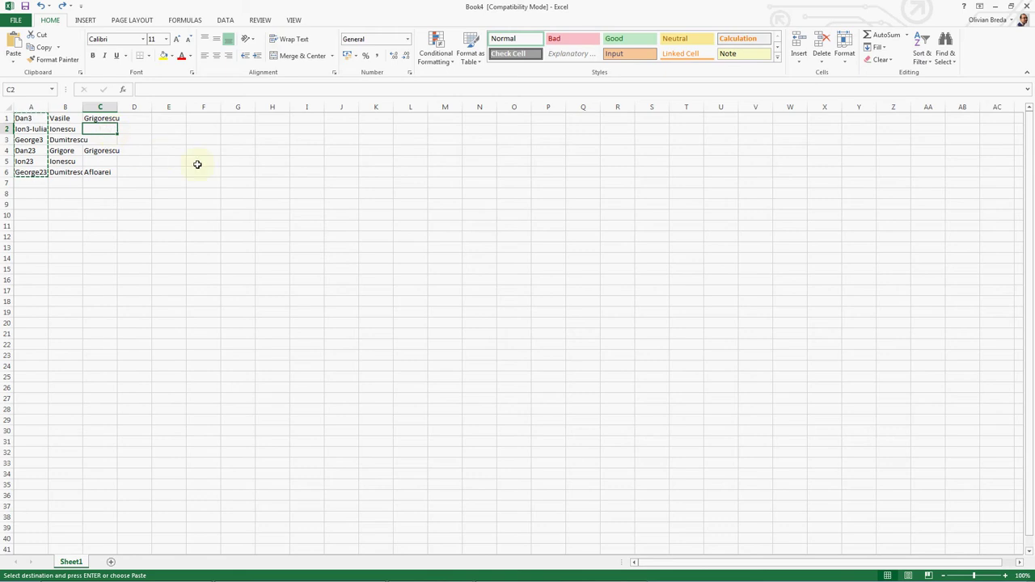
{"action": "key", "text": "Up"}
{"action": "key", "text": "Right"}
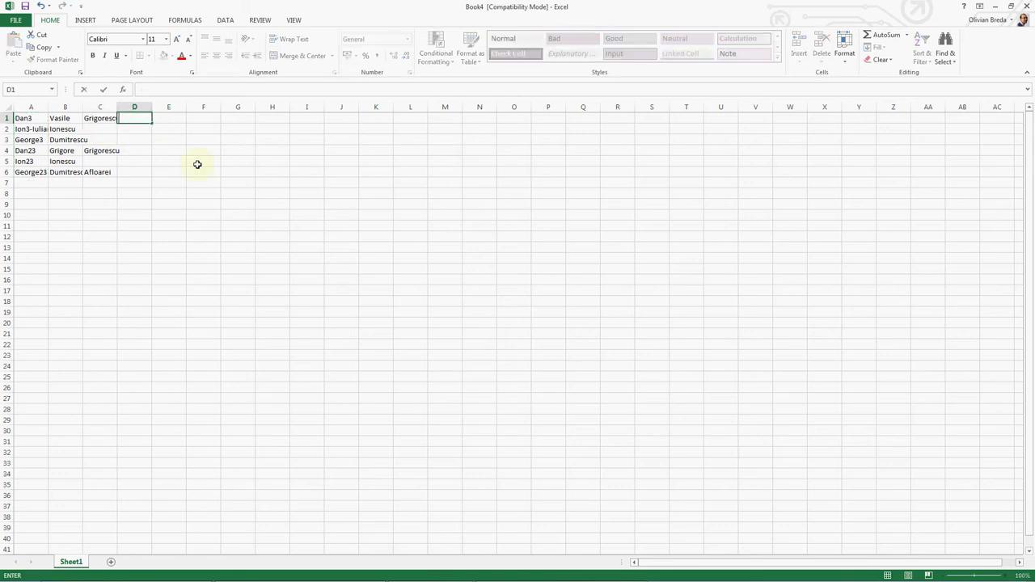
{"action": "left_click", "coordinate": [101, 150]}
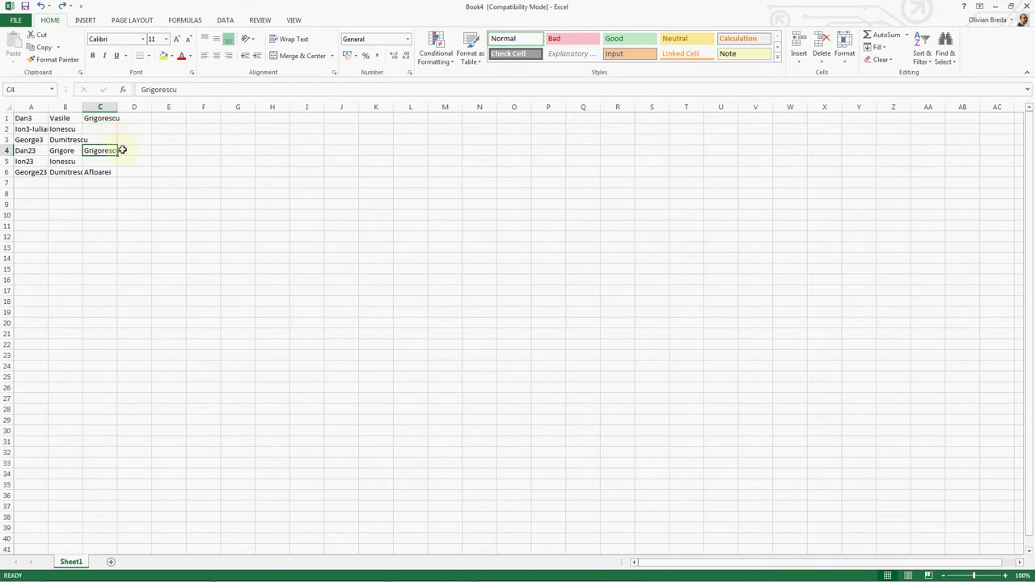
{"action": "left_click", "coordinate": [135, 118]}
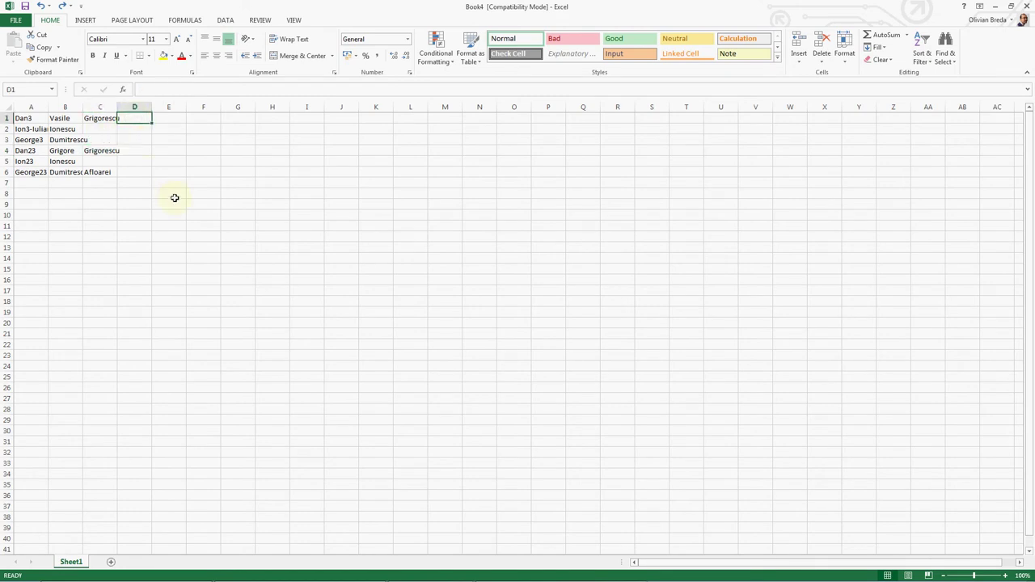
Step: Enter =IF(C1<>"";C1;B1) in D1 and copy it down through D6
{"action": "type", "text": "=IF"}
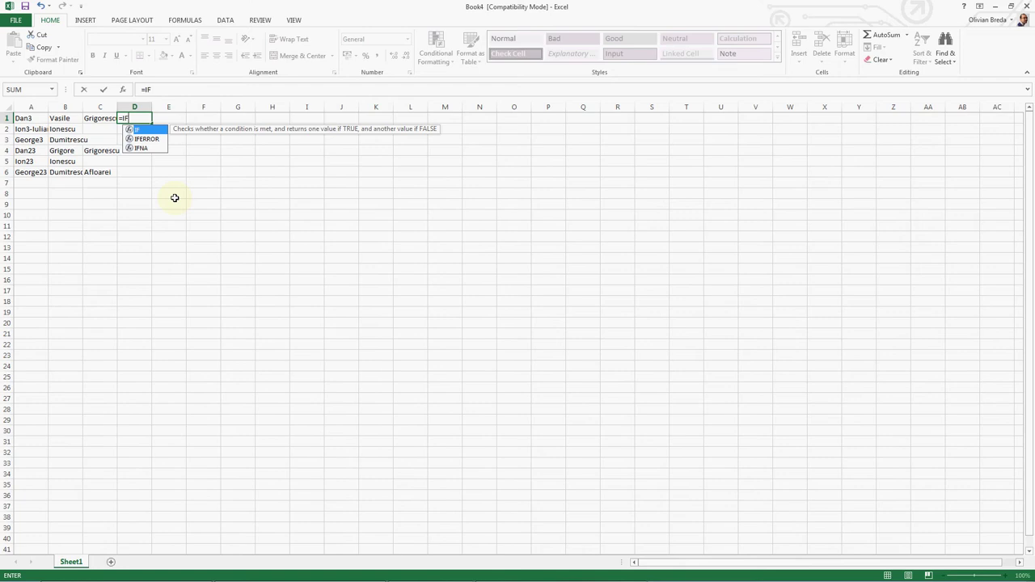
{"action": "type", "text": "(C1<>"}
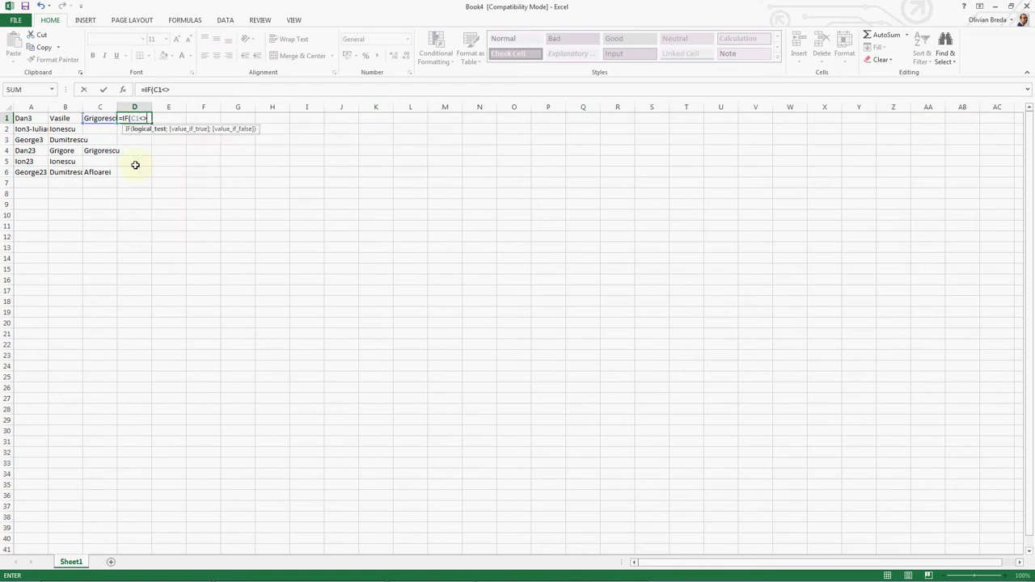
{"action": "type", "text": "\"\";"}
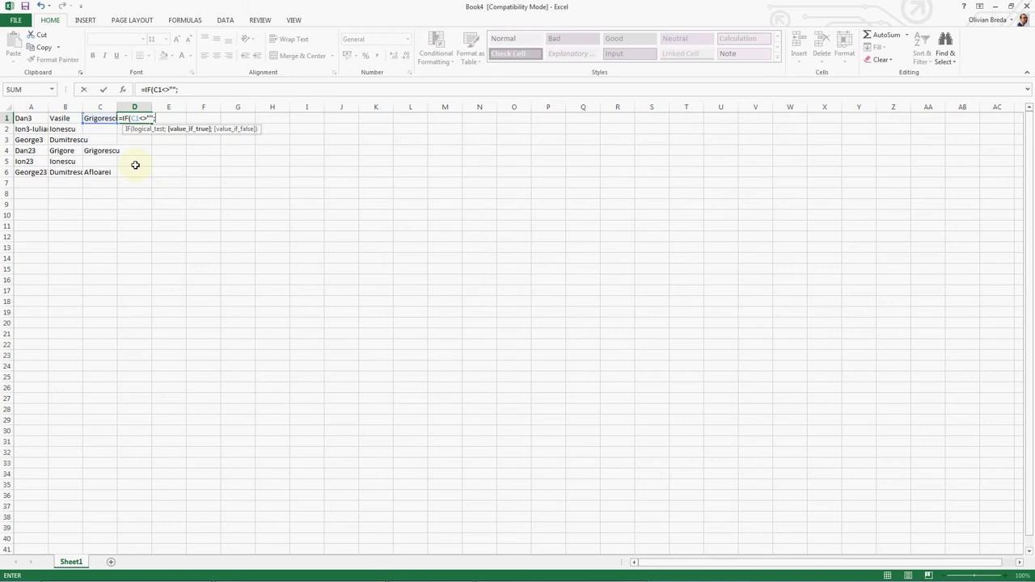
{"action": "type", "text": "C1;B1)"}
{"action": "key", "text": "ctrl+Return"}
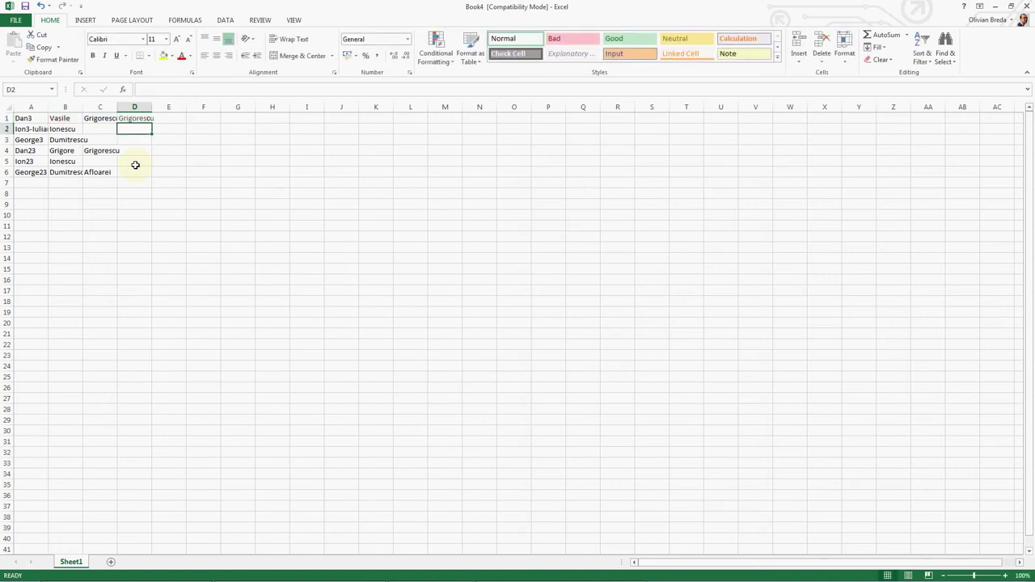
{"action": "key", "text": "ctrl+c"}
{"action": "key", "text": "Down"}
{"action": "key", "text": "shift+Down"}
{"action": "key", "text": "shift+Down"}
{"action": "key", "text": "shift+Down"}
{"action": "key", "text": "shift+Down"}
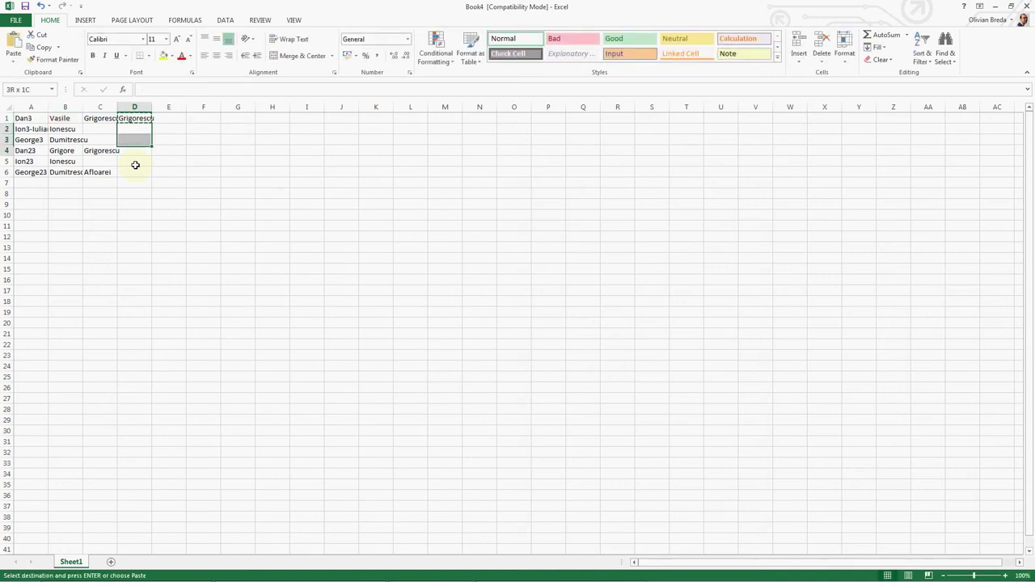
{"action": "key", "text": "ctrl+v"}
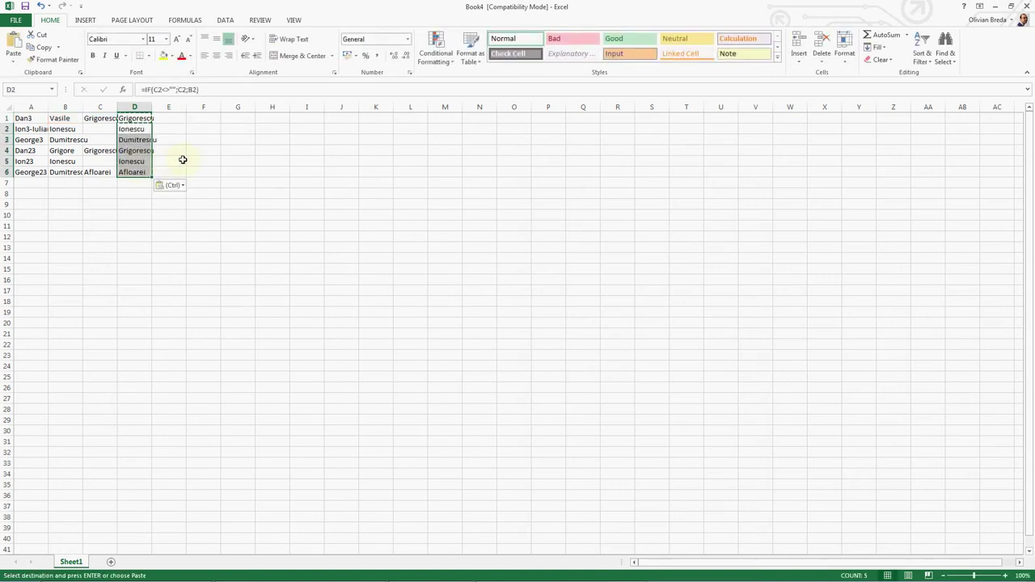
{"action": "left_click", "coordinate": [181, 160]}
{"action": "key", "text": "Escape"}
Step: Review the D1 formula against C1, B2, C4, B5 and C6, then switch to Book3
{"action": "double_click", "coordinate": [137, 118]}
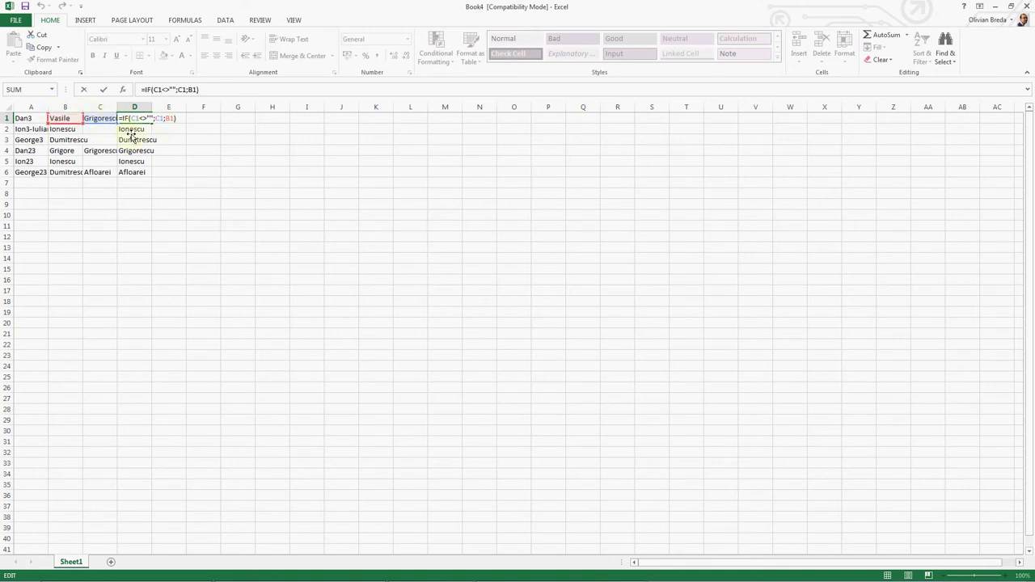
{"action": "key", "text": "ctrl+Return"}
{"action": "left_click", "coordinate": [102, 117]}
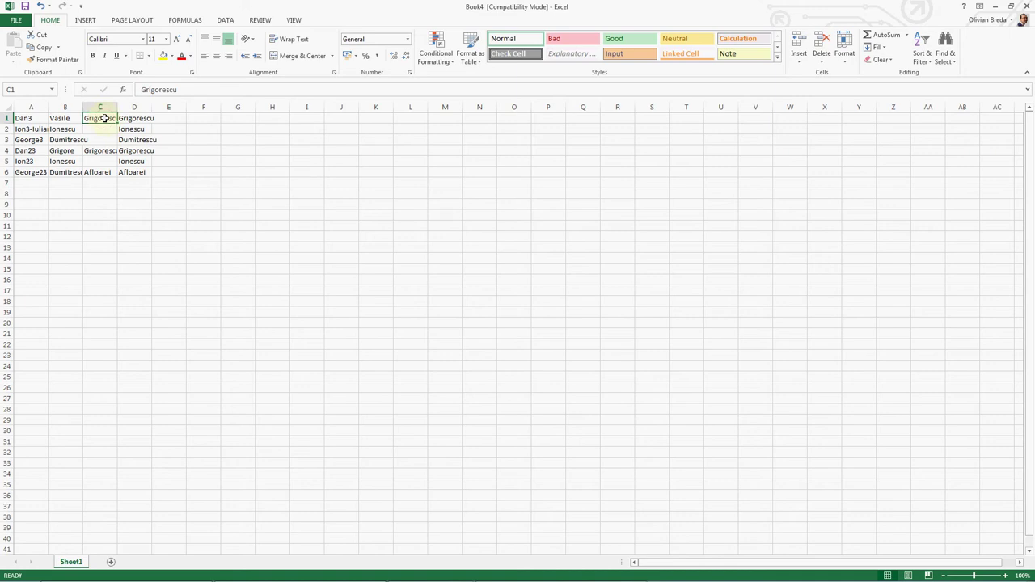
{"action": "left_click", "coordinate": [78, 129]}
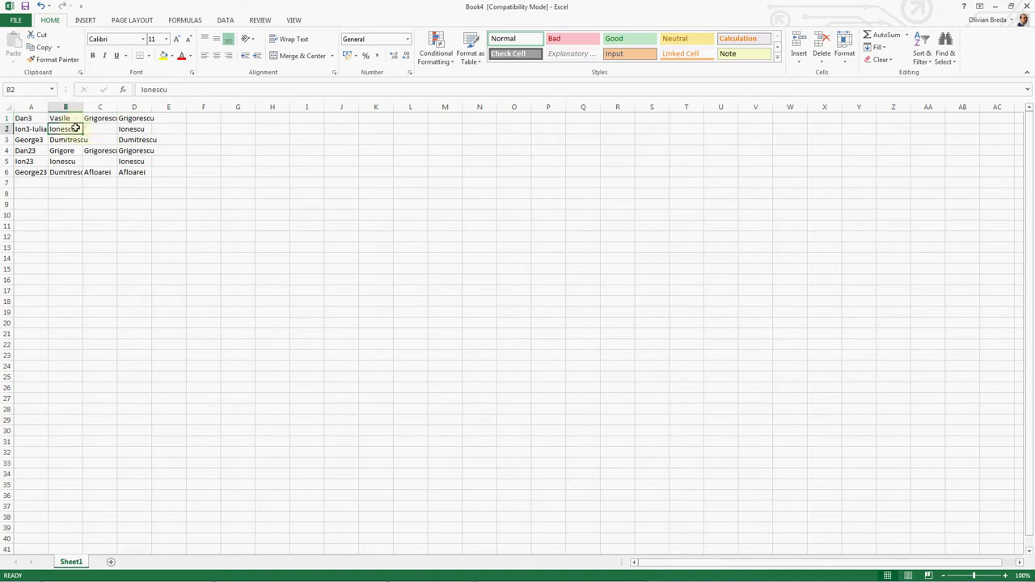
{"action": "left_click", "coordinate": [91, 150]}
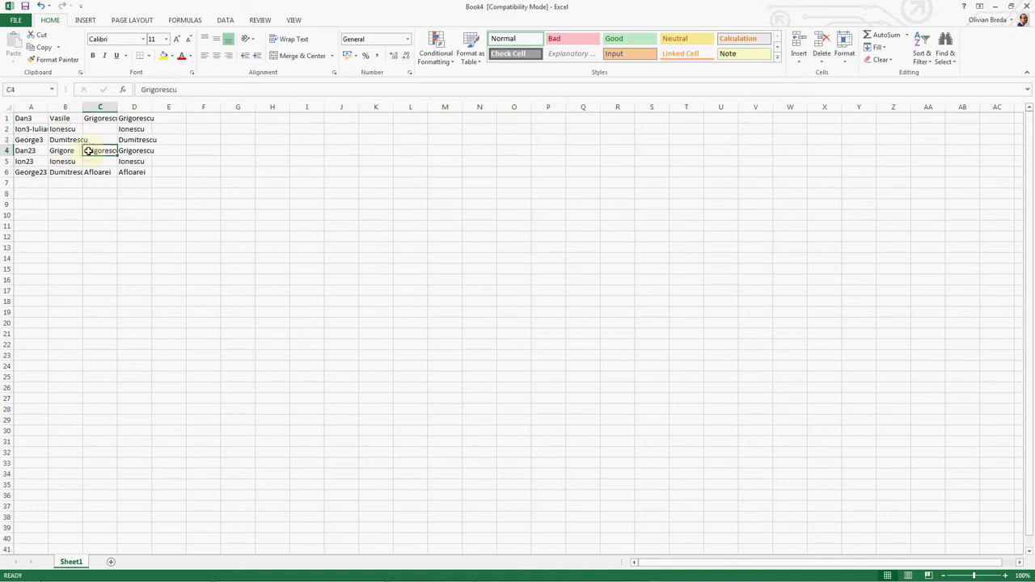
{"action": "left_click", "coordinate": [65, 164]}
{"action": "left_click", "coordinate": [88, 172]}
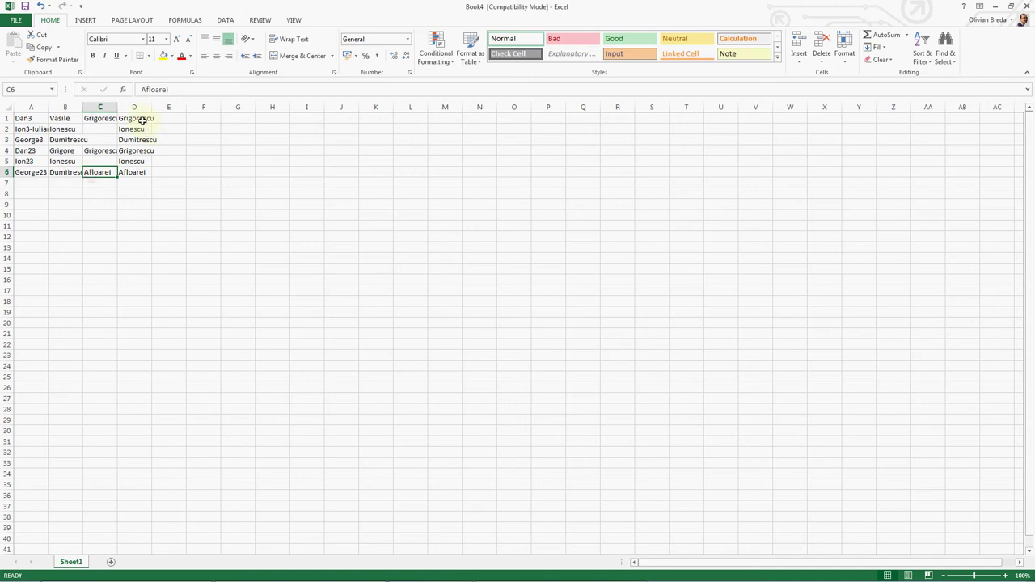
{"action": "left_click_drag", "start_coordinate": [143, 120], "coordinate": [129, 172]}
{"action": "key", "text": "alt+Tab"}
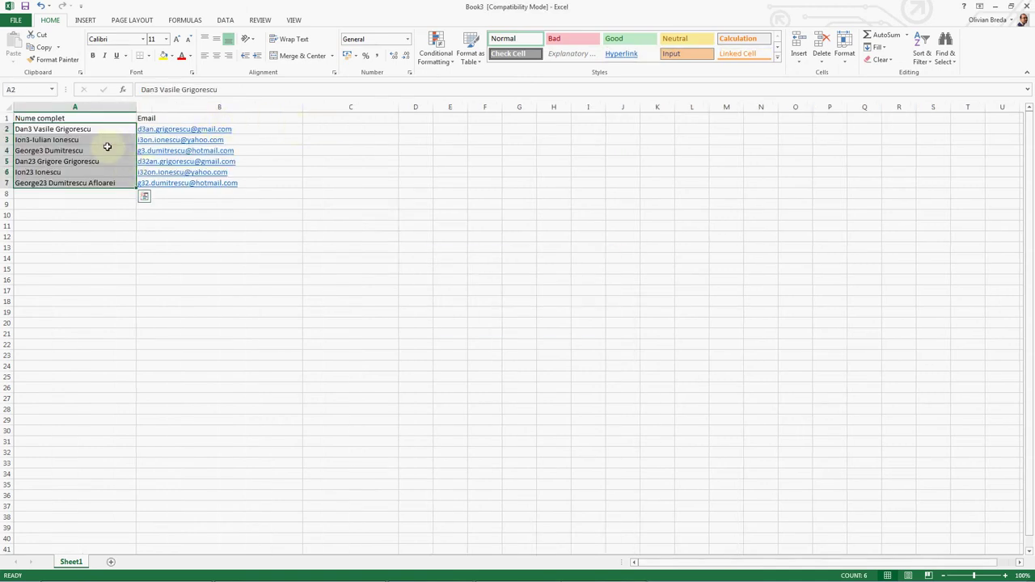
Step: Toggle back to Book4 and select cell E1 beside the surname column
{"action": "key", "text": "alt+Tab"}
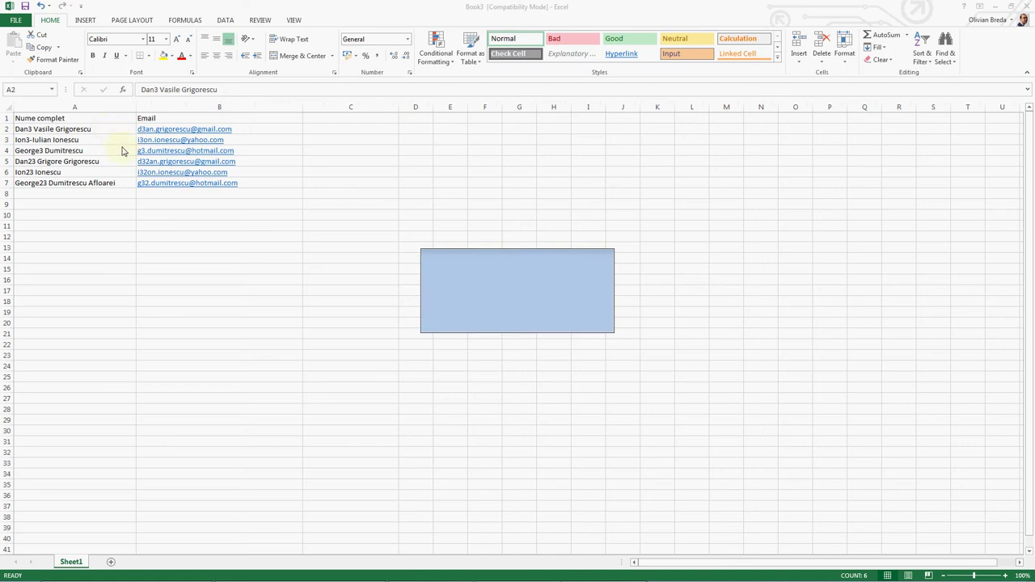
{"action": "key", "text": "alt+Tab"}
{"action": "key", "text": "alt+Tab"}
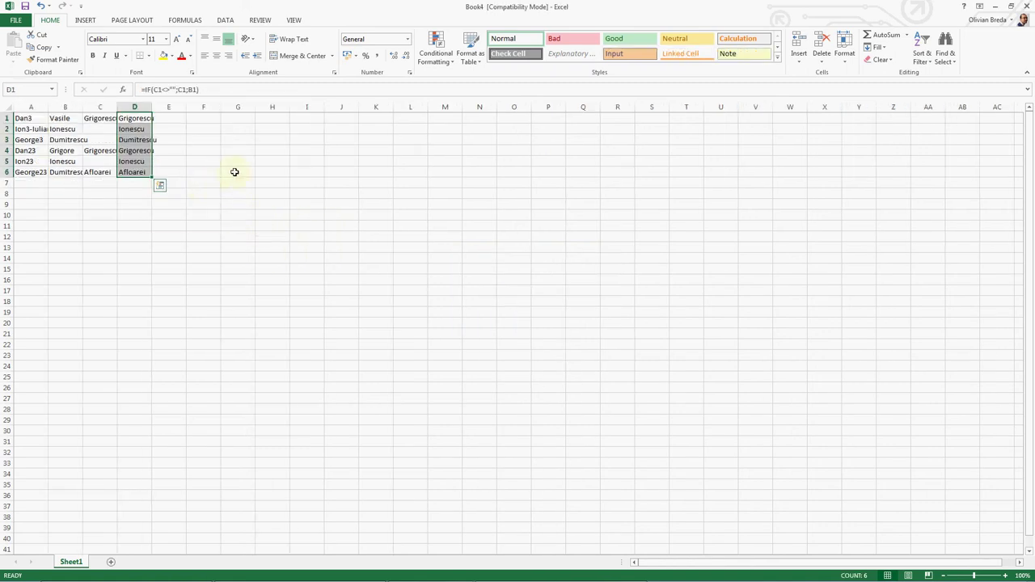
{"action": "left_click", "coordinate": [161, 118]}
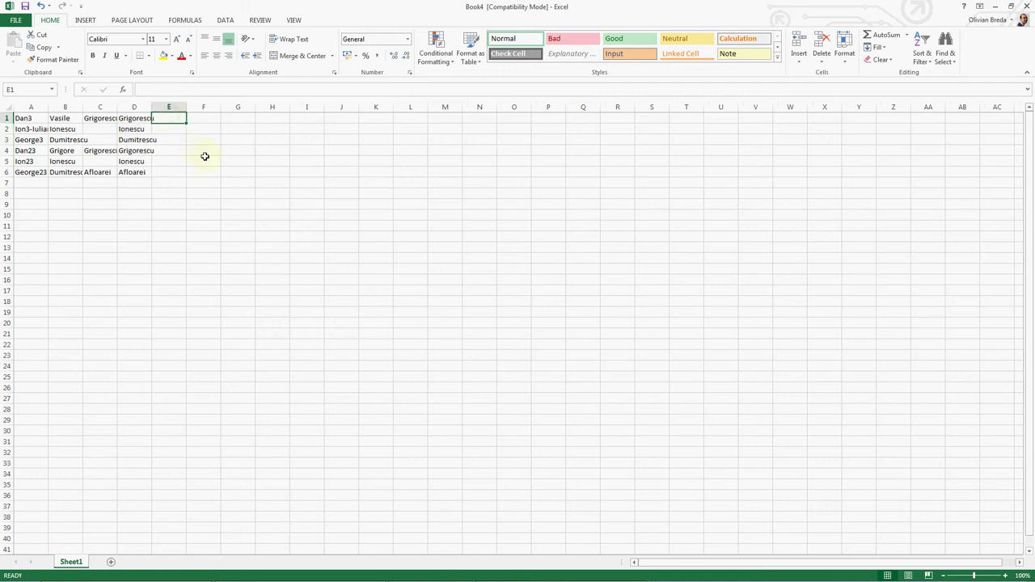
Step: Insert an empty column D so the surnames shift to column E
{"action": "right_click", "coordinate": [135, 106]}
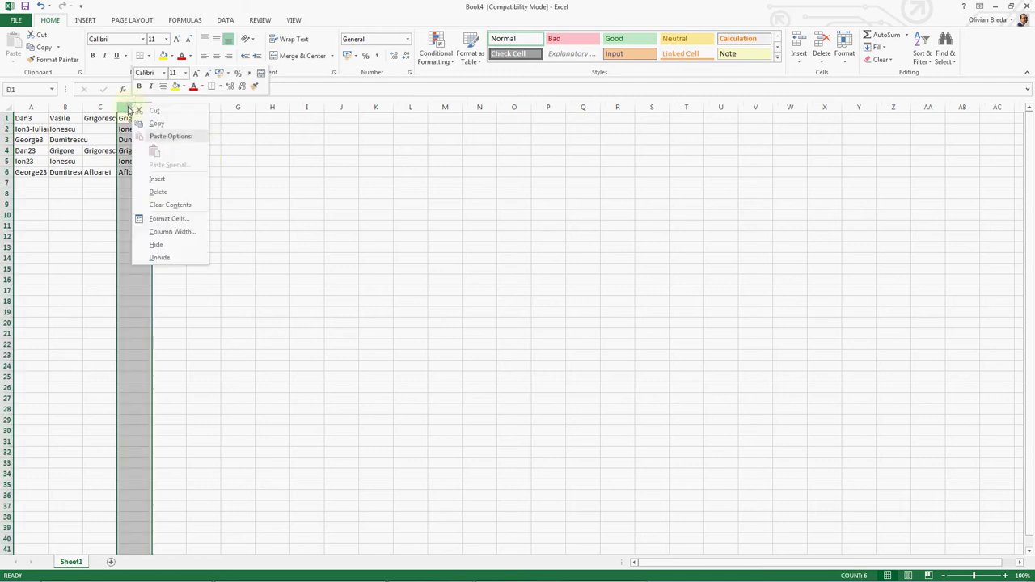
{"action": "left_click", "coordinate": [180, 178]}
{"action": "left_click", "coordinate": [136, 118]}
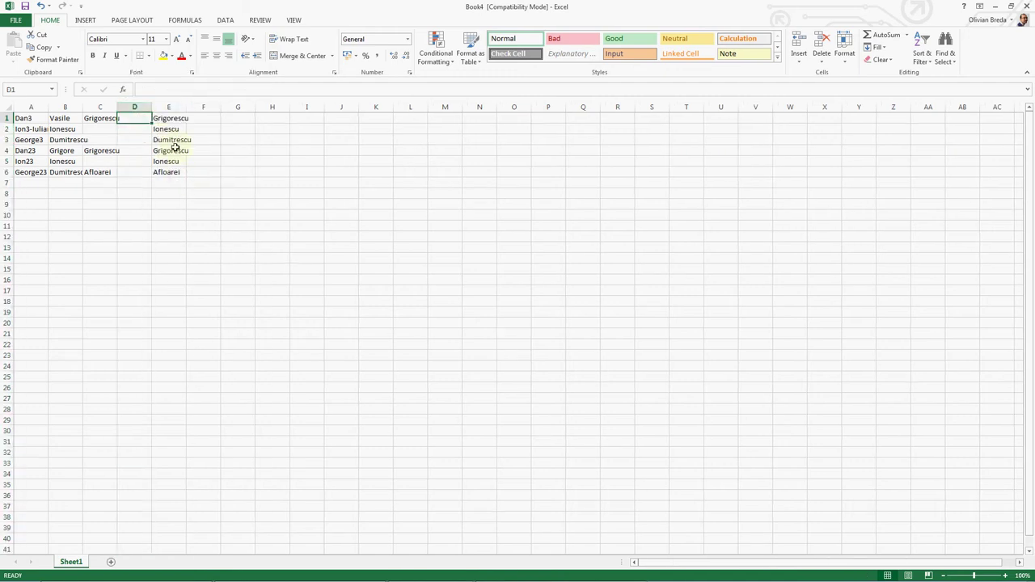
Step: Enter =IF(C1<>"";CONCATENATE(A1;B1);A1) in D1, deleting the extra parenthesis after the error
{"action": "type", "text": "="}
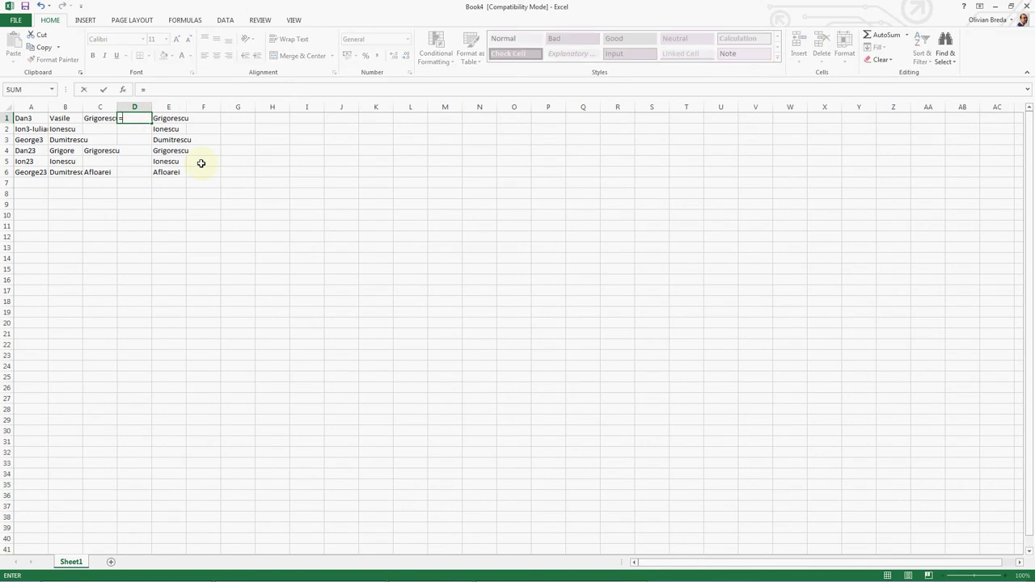
{"action": "type", "text": "IF"}
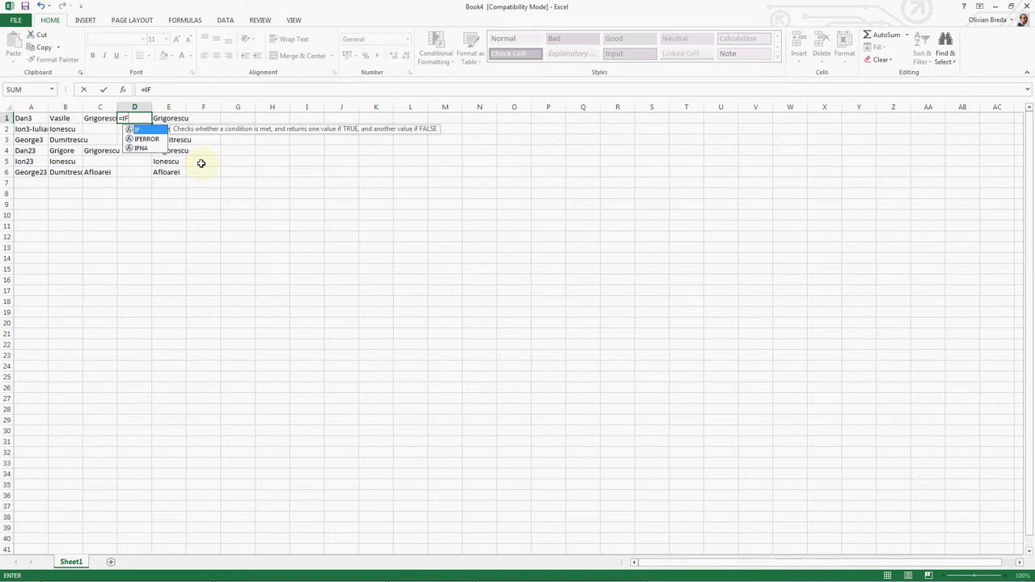
{"action": "type", "text": "(C"}
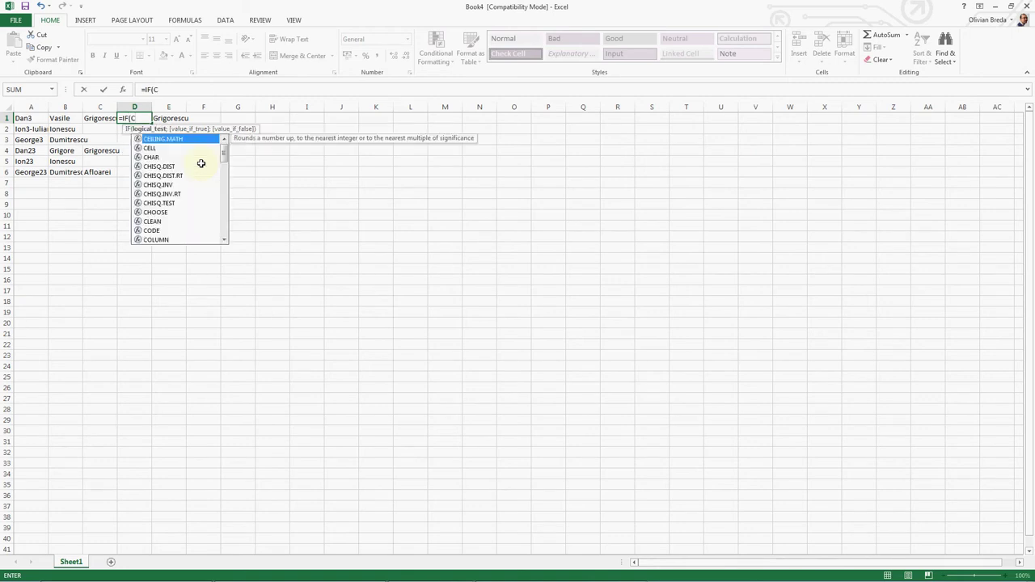
{"action": "type", "text": "1="}
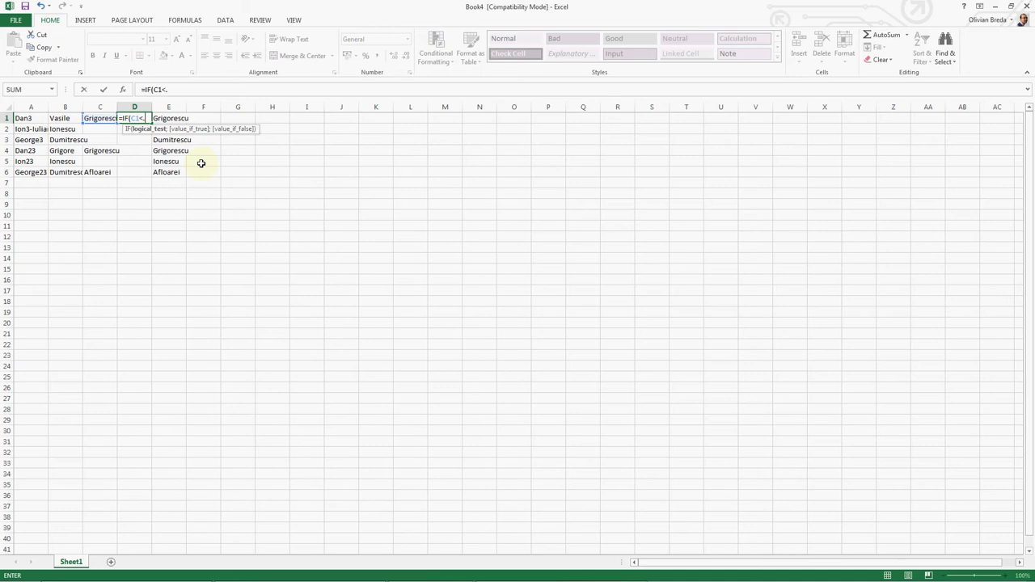
{"action": "type", "text": ">\"\";CON"}
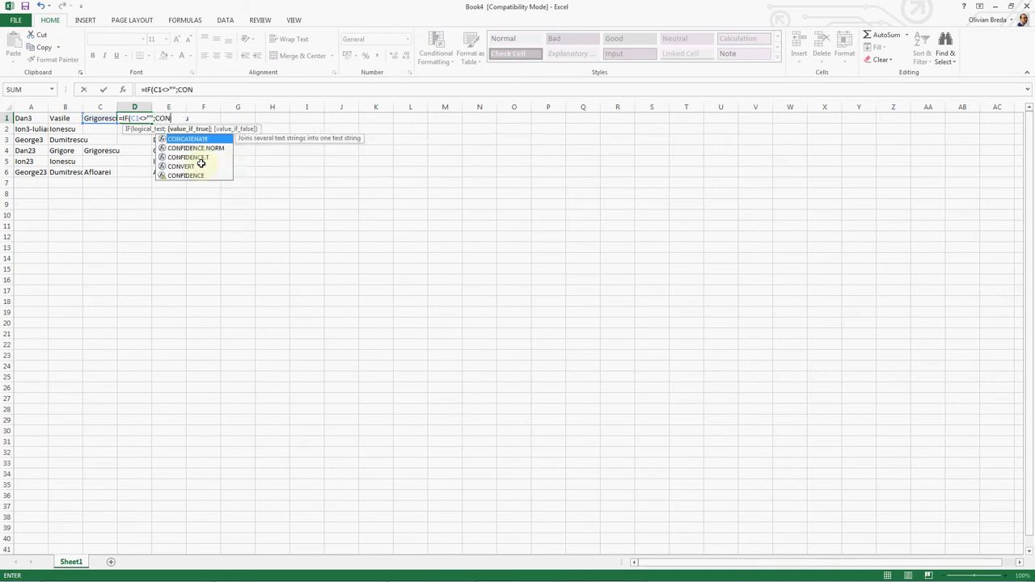
{"action": "key", "text": "Tab"}
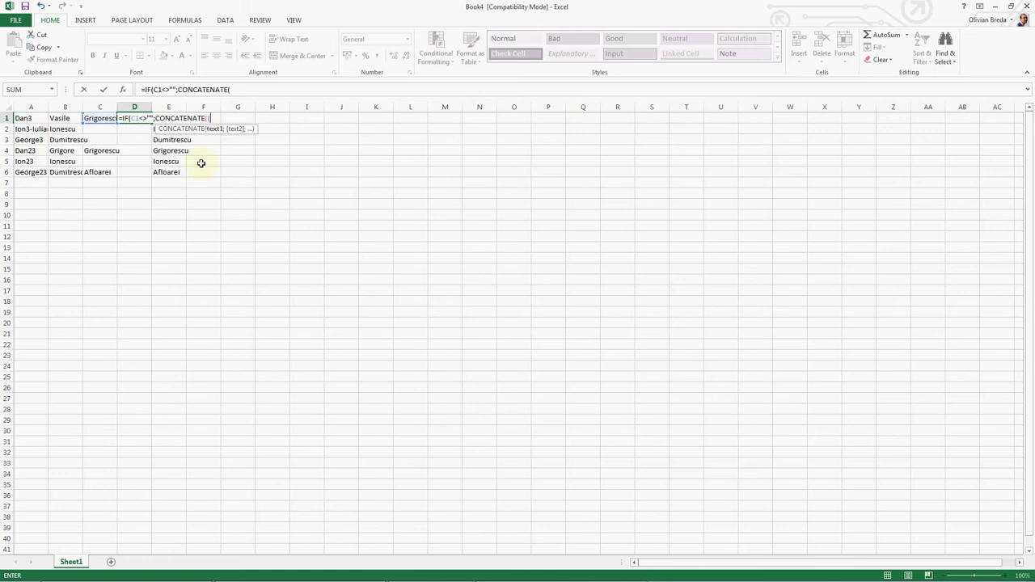
{"action": "type", "text": "(A"}
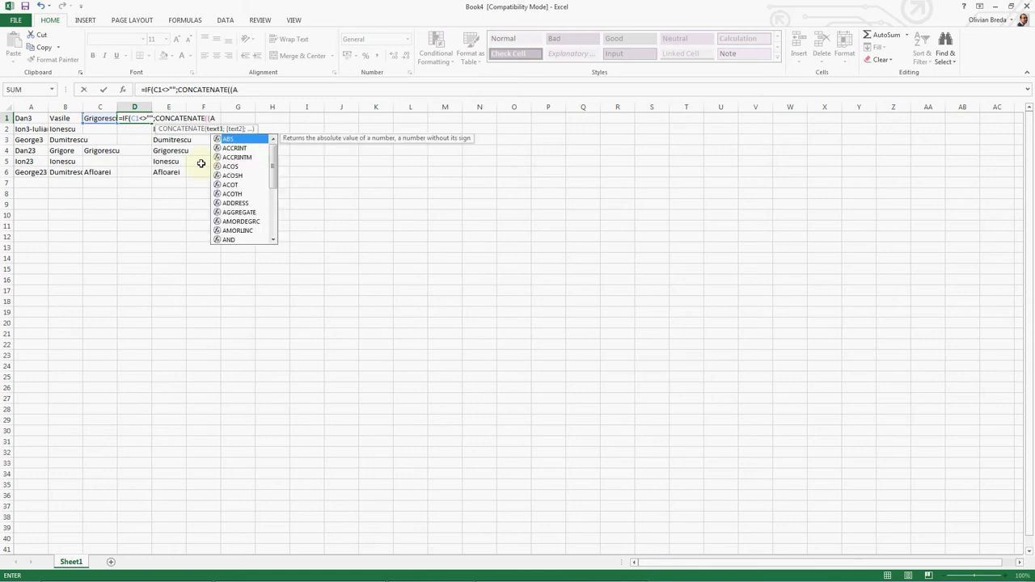
{"action": "type", "text": "1;B1"}
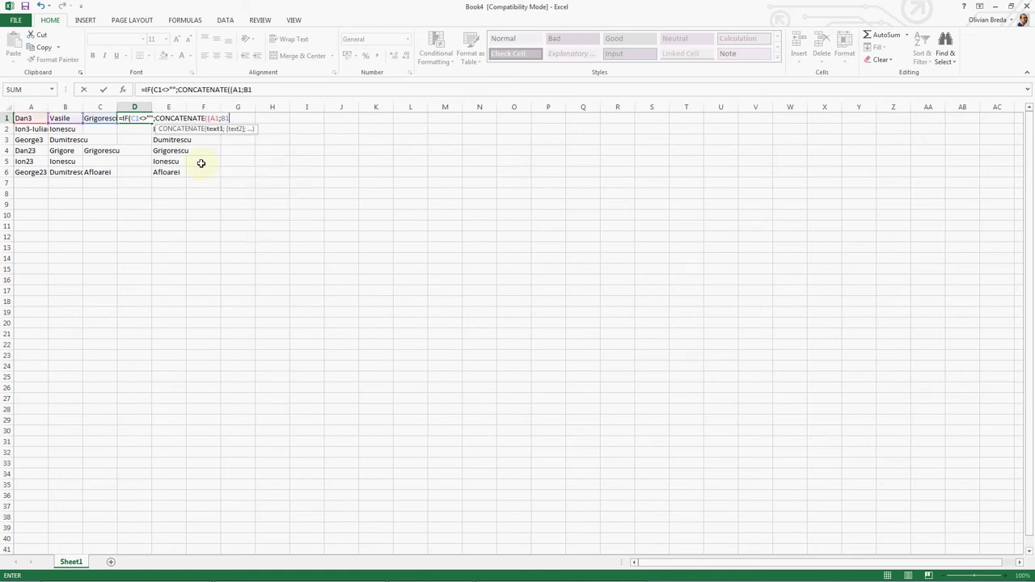
{"action": "type", "text": ");"}
{"action": "type", "text": "A"}
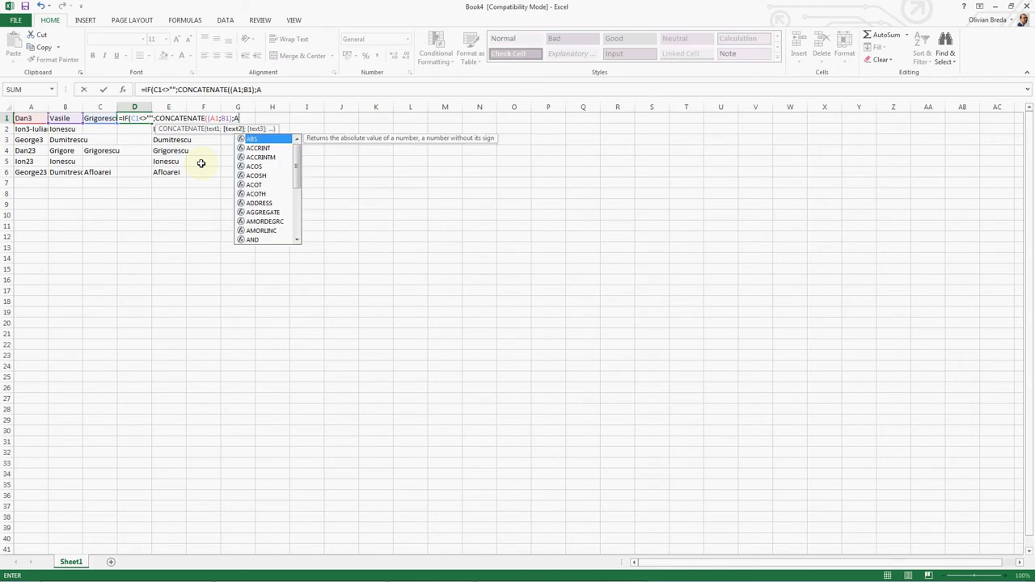
{"action": "type", "text": "1"}
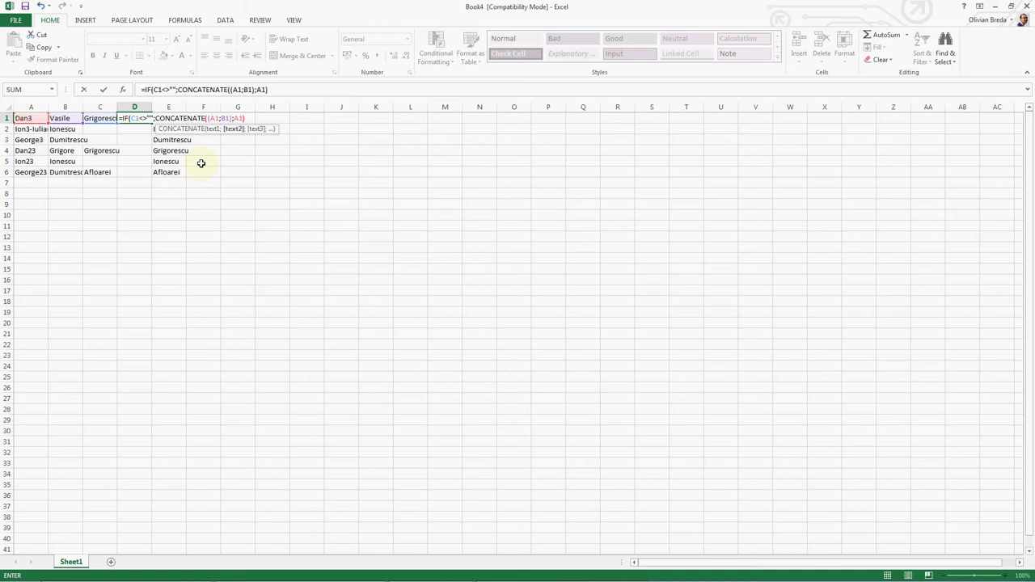
{"action": "type", "text": ")"}
{"action": "key", "text": "Return"}
{"action": "key", "text": "Tab"}
{"action": "key", "text": "Return"}
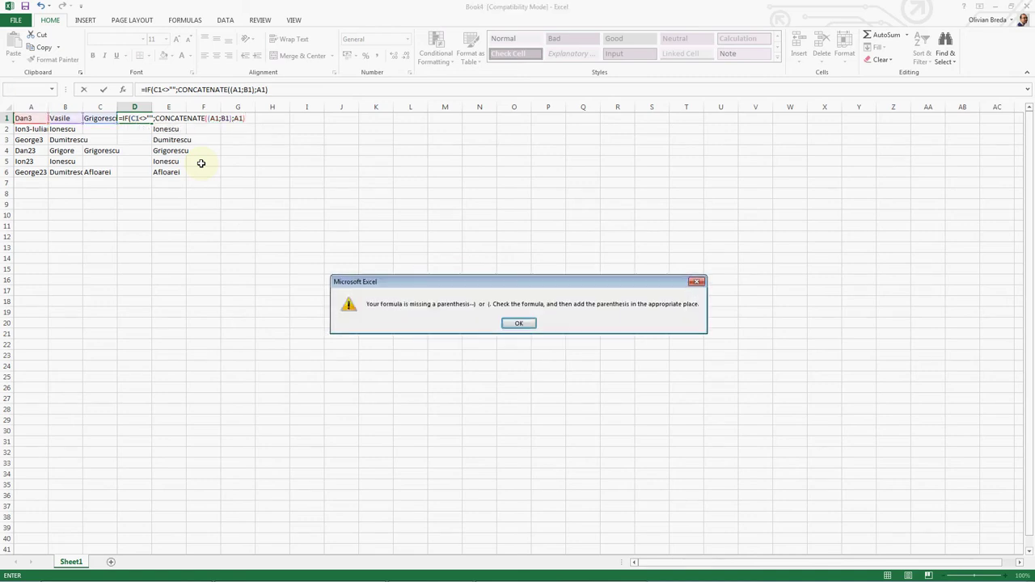
{"action": "key", "text": "Return"}
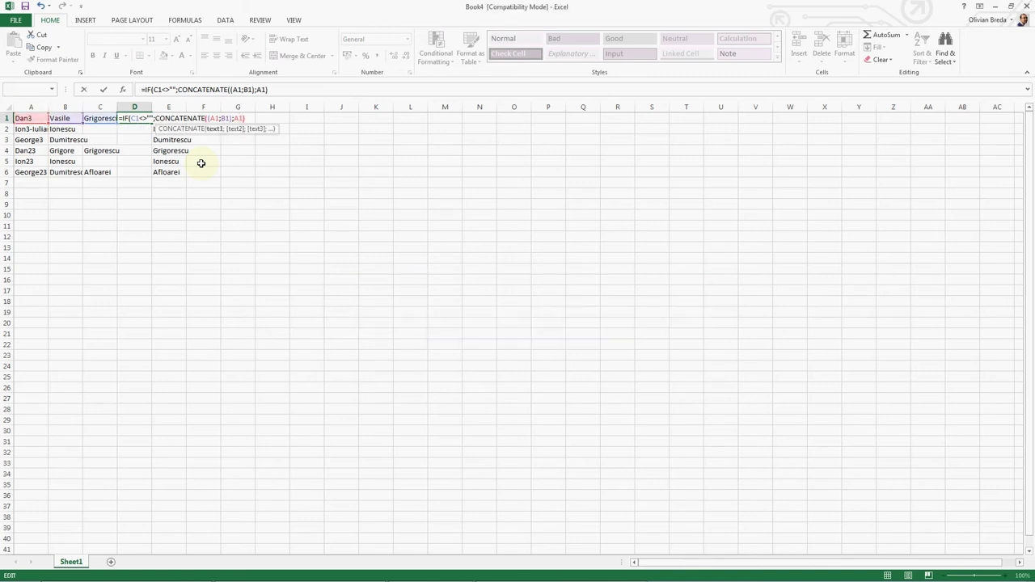
{"action": "key", "text": "BackSpace"}
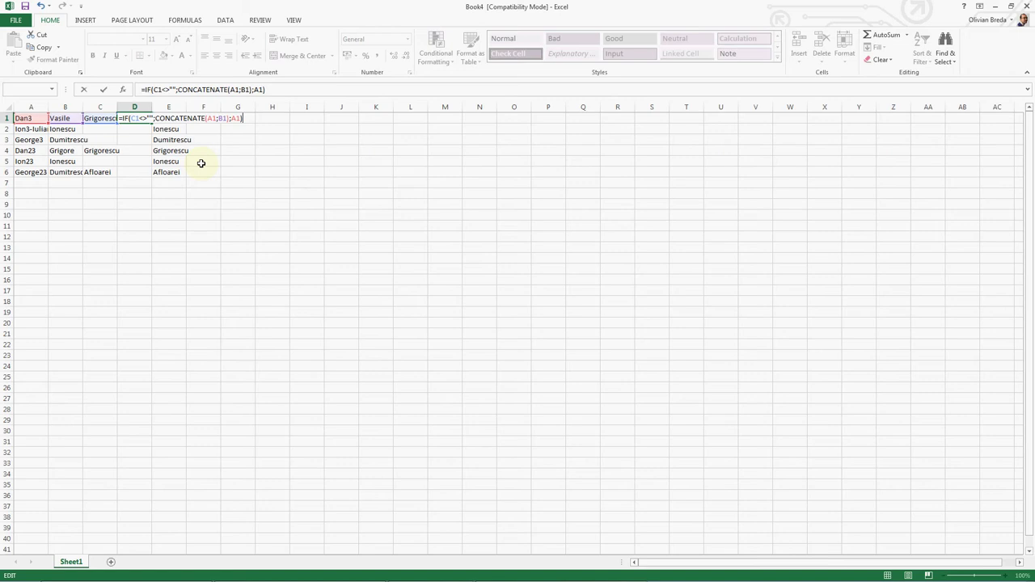
{"action": "key", "text": "Return"}
{"action": "key", "text": "Up"}
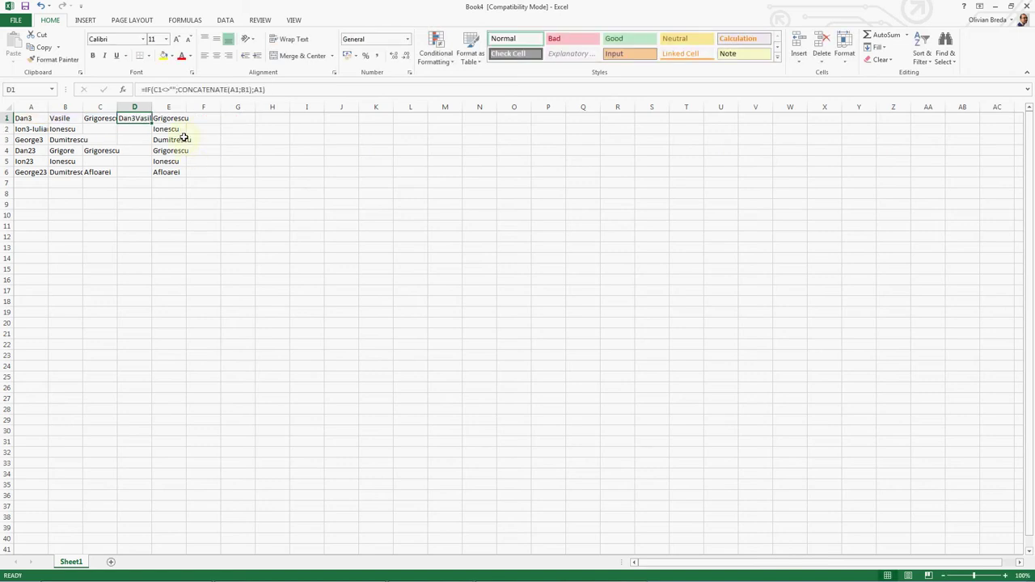
Step: Widen column D and add a " " separator to the CONCATENATE in D1
{"action": "left_click_drag", "start_coordinate": [151, 107], "coordinate": [204, 107]}
{"action": "double_click", "coordinate": [170, 117]}
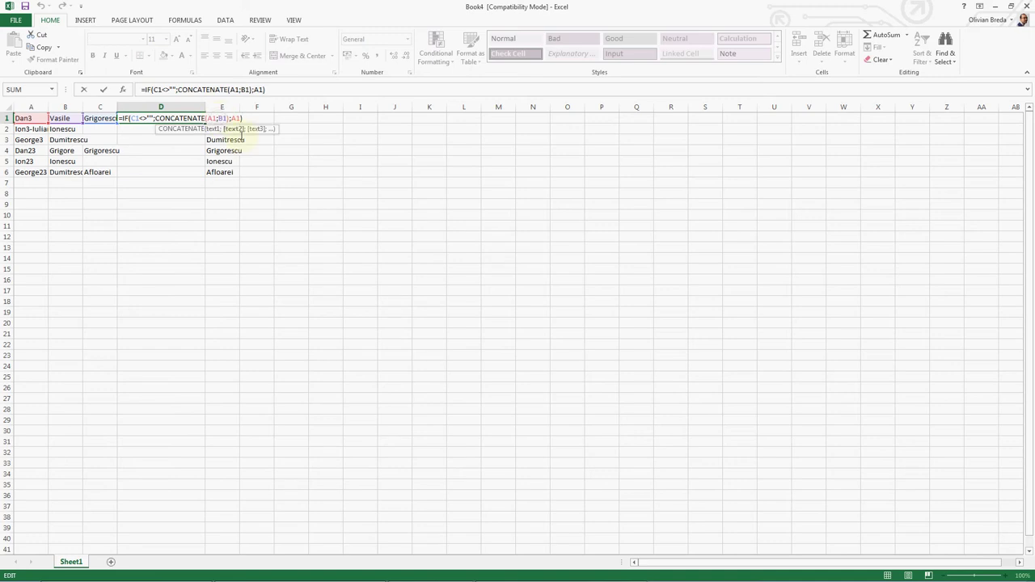
{"action": "type", "text": "\" \";"}
{"action": "key", "text": "Return"}
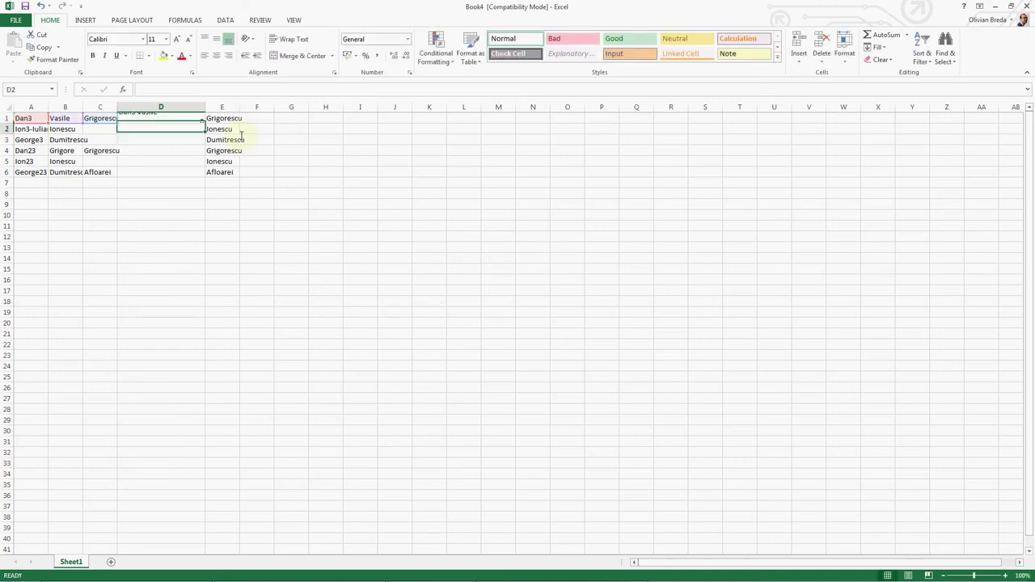
{"action": "key", "text": "Up"}
Step: Copy the D1 formula into D1:D6
{"action": "key", "text": "ctrl+c"}
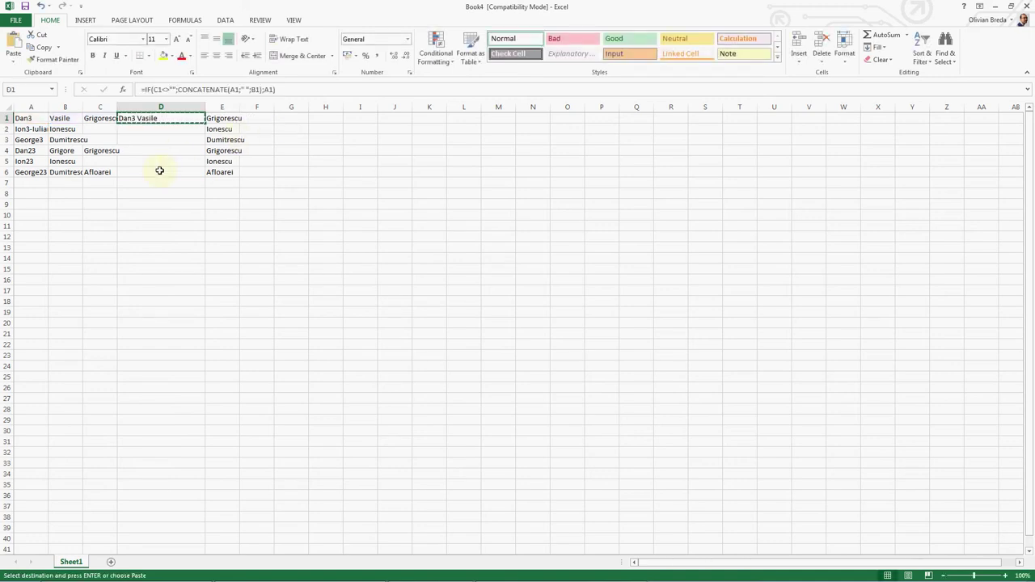
{"action": "left_click", "coordinate": [160, 171], "text": "shift"}
{"action": "key", "text": "ctrl+v"}
{"action": "left_click", "coordinate": [185, 202]}
{"action": "key", "text": "Escape"}
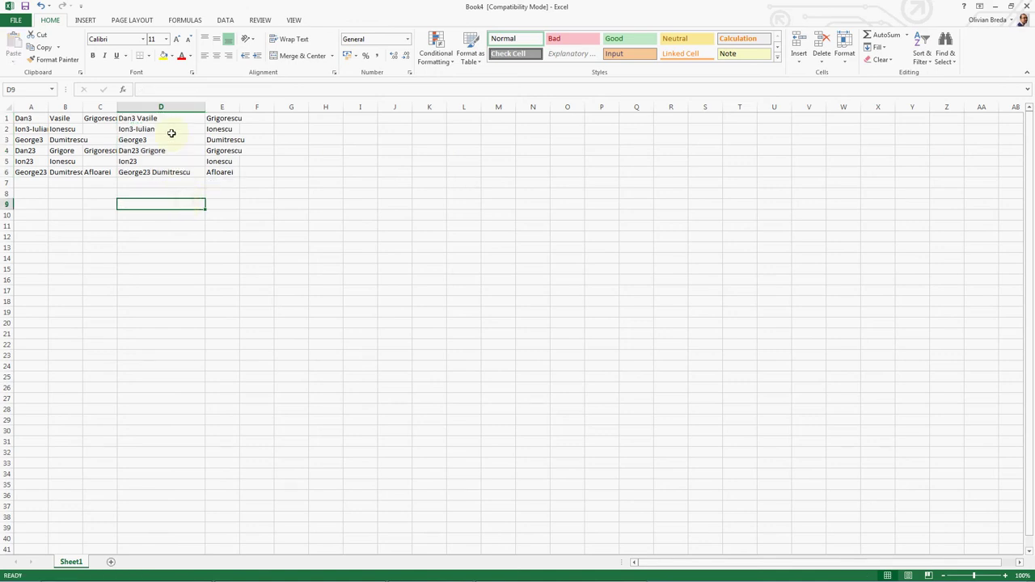
Step: Check D1's formula against the surnames in C1, C4 and C6
{"action": "left_click", "coordinate": [157, 120]}
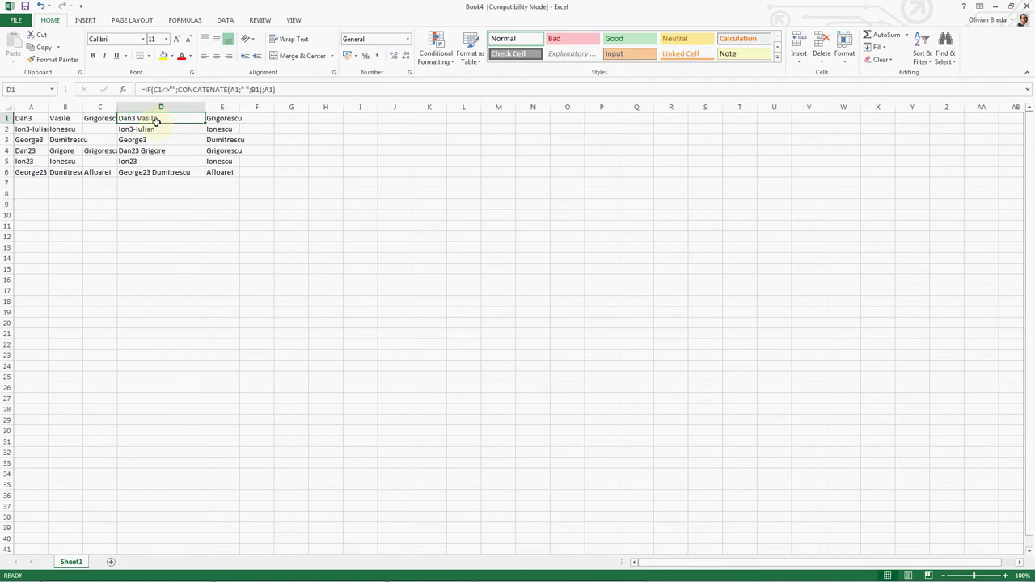
{"action": "left_click", "coordinate": [101, 118]}
{"action": "left_click", "coordinate": [98, 152]}
{"action": "left_click", "coordinate": [97, 172]}
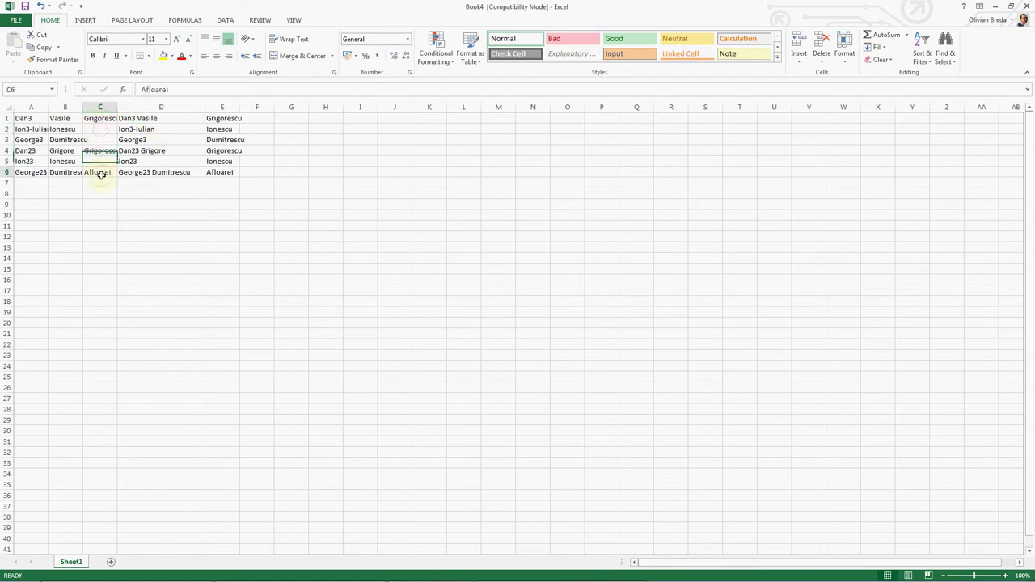
{"action": "left_click_drag", "start_coordinate": [97, 119], "coordinate": [91, 173]}
{"action": "left_click", "coordinate": [106, 117]}
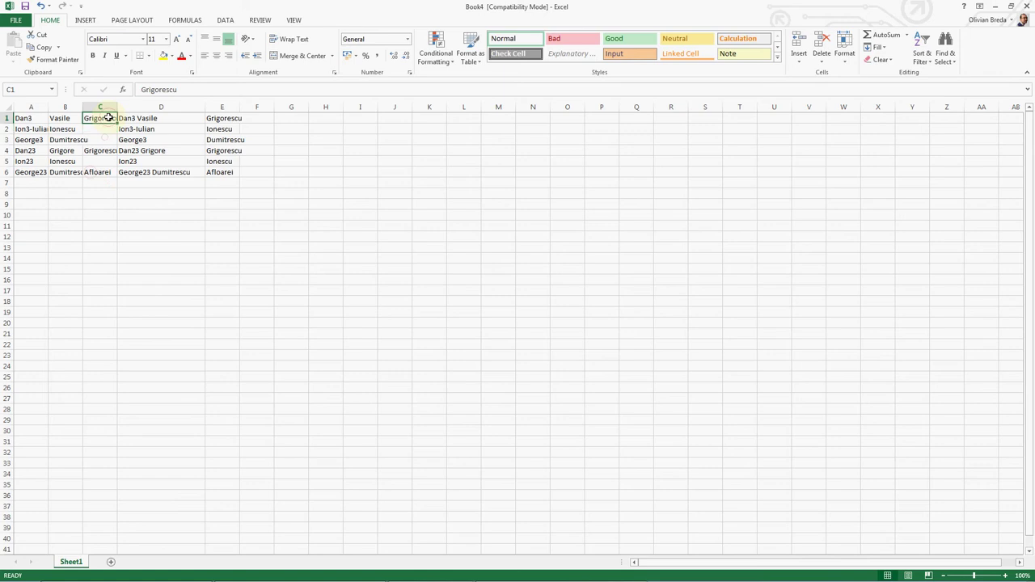
{"action": "left_click", "coordinate": [143, 117]}
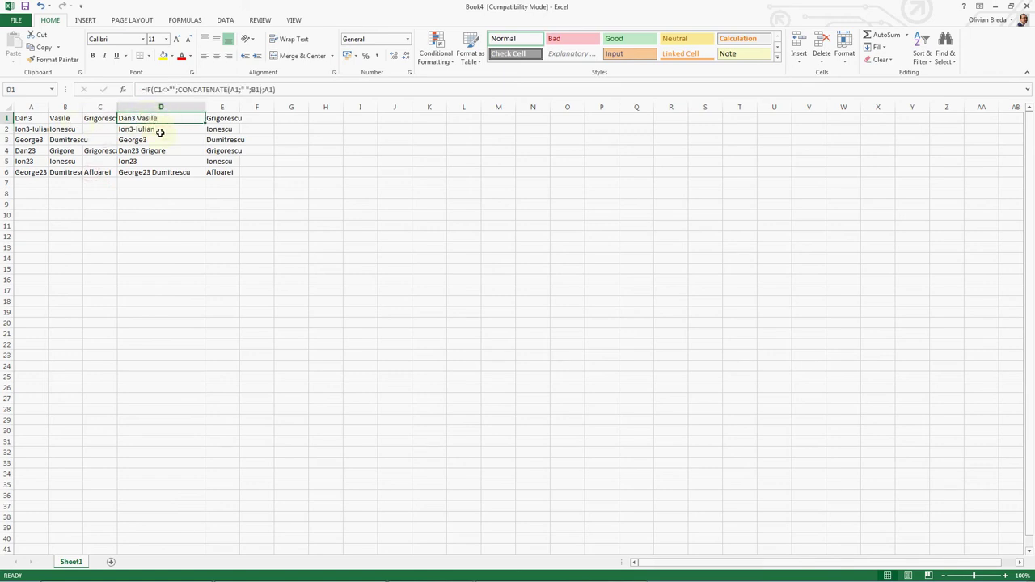
Step: Insert an empty row above the data so the names move down from row 1
{"action": "key", "text": "alt"}
{"action": "key", "text": "i"}
{"action": "key", "text": "i"}
{"action": "key", "text": "Escape"}
{"action": "key", "text": "alt+i"}
{"action": "key", "text": "r"}
{"action": "key", "text": "ctrl+Home"}
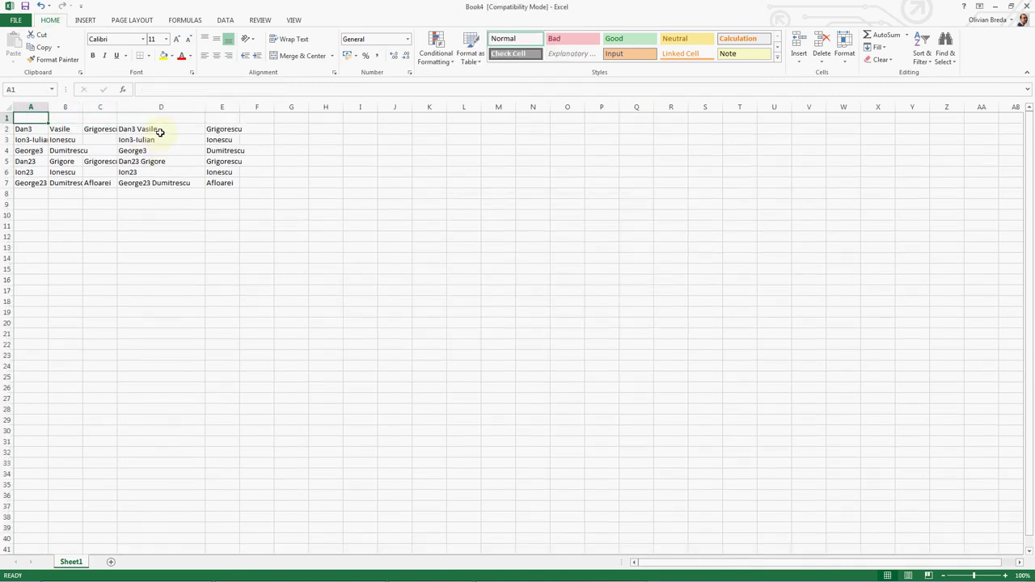
Step: Enter the headers I1, I2, I3, Prenume and Nume de familie across A1:E1
{"action": "type", "text": "I1"}
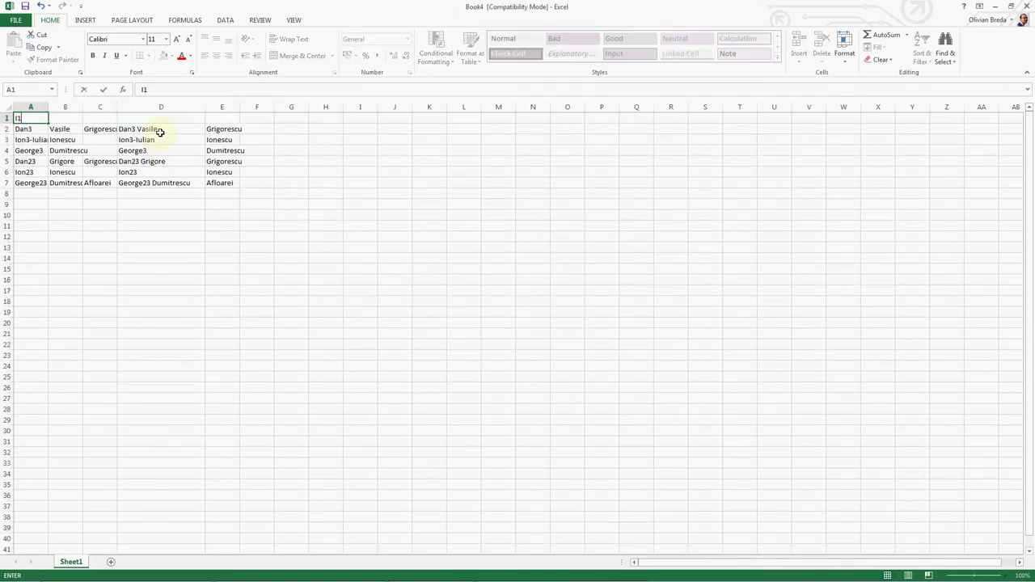
{"action": "key", "text": "Tab"}
{"action": "type", "text": "I2"}
{"action": "key", "text": "Tab"}
{"action": "type", "text": "I3"}
{"action": "key", "text": "Tab"}
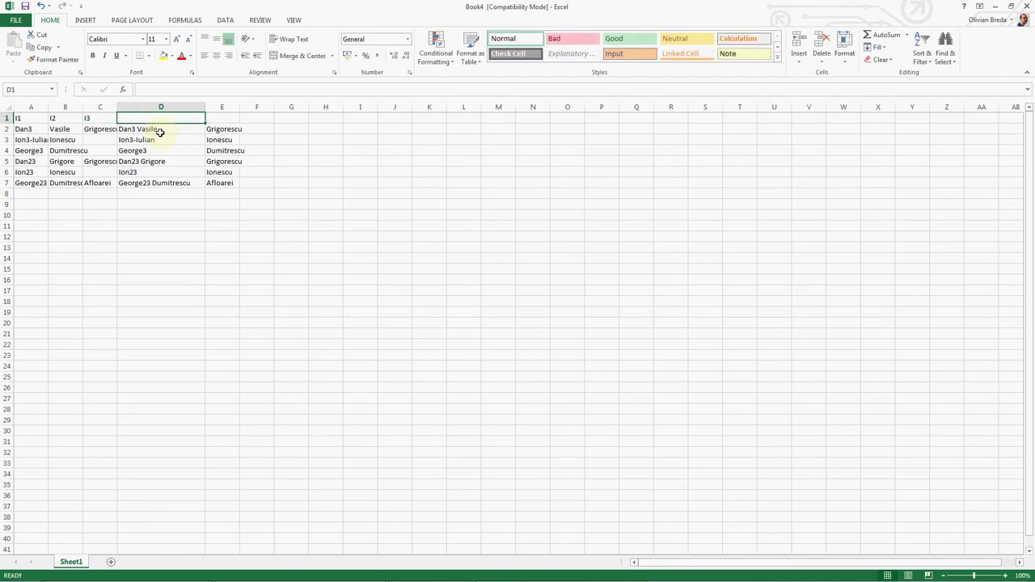
{"action": "type", "text": "Prenume"}
{"action": "key", "text": "Tab"}
{"action": "type", "text": "Nume d"}
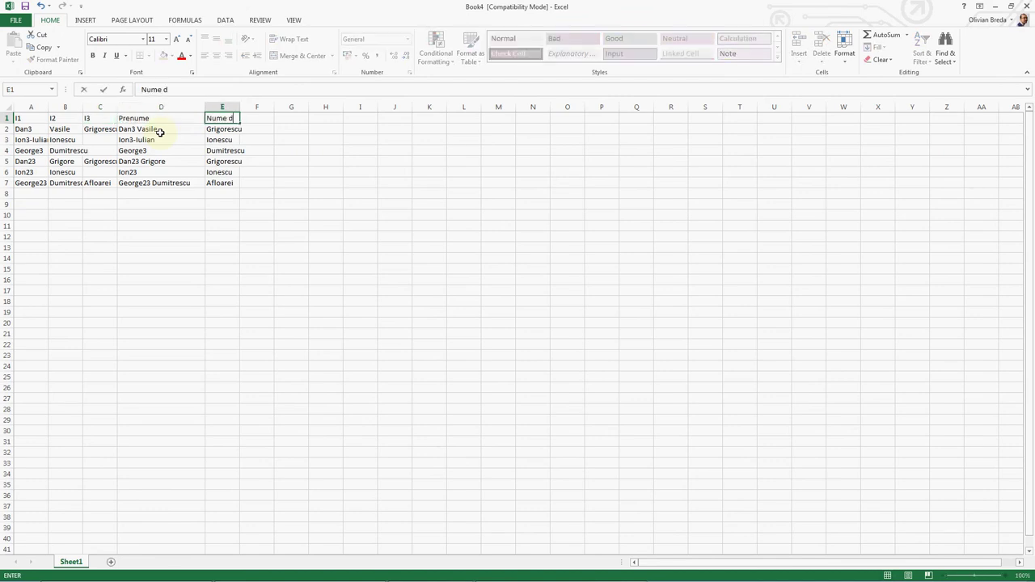
{"action": "type", "text": "e familie"}
{"action": "key", "text": "Return"}
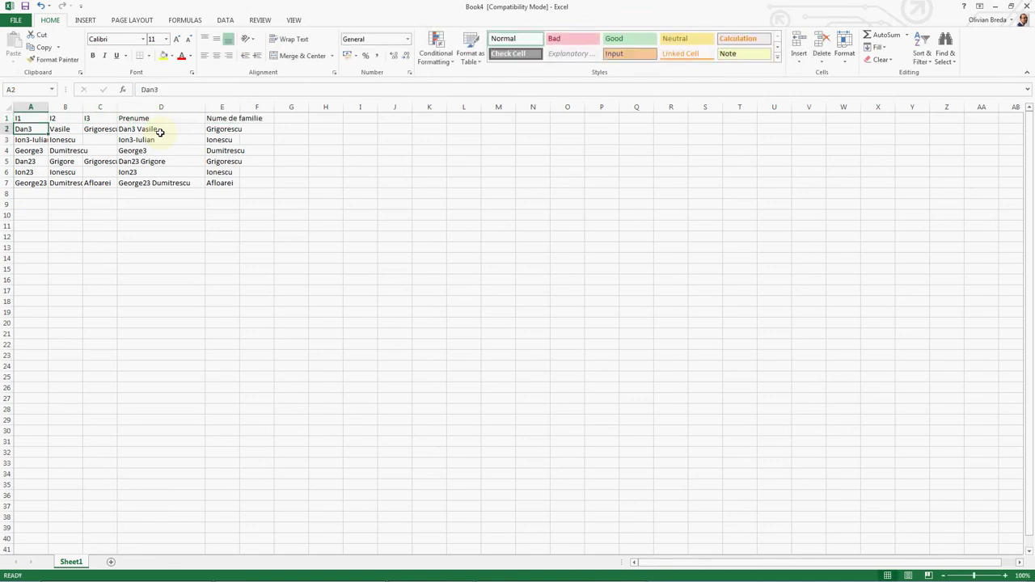
Step: Check the D2 formula and the shifted names in columns A–C
{"action": "left_click", "coordinate": [158, 130]}
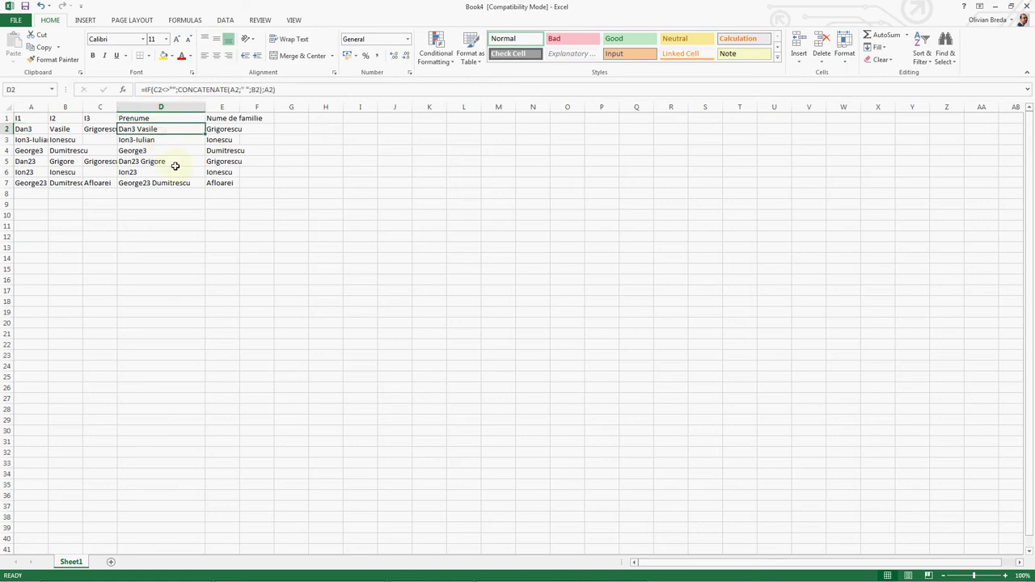
{"action": "left_click_drag", "start_coordinate": [101, 130], "coordinate": [100, 172]}
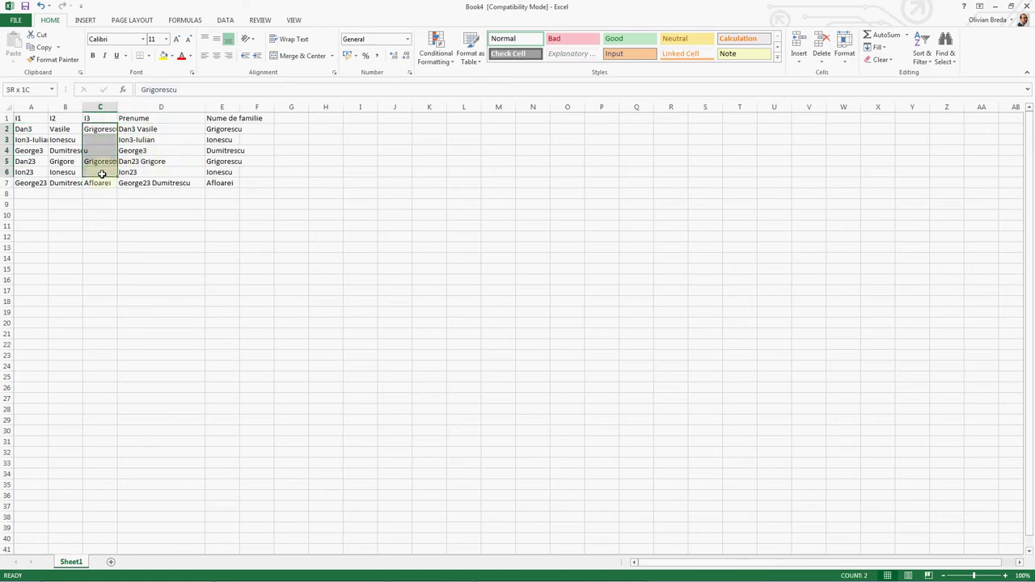
{"action": "left_click", "coordinate": [144, 127]}
{"action": "left_click", "coordinate": [42, 127]}
{"action": "left_click_drag", "start_coordinate": [32, 140], "coordinate": [51, 151]}
{"action": "left_click", "coordinate": [44, 140]}
{"action": "left_click", "coordinate": [131, 130]}
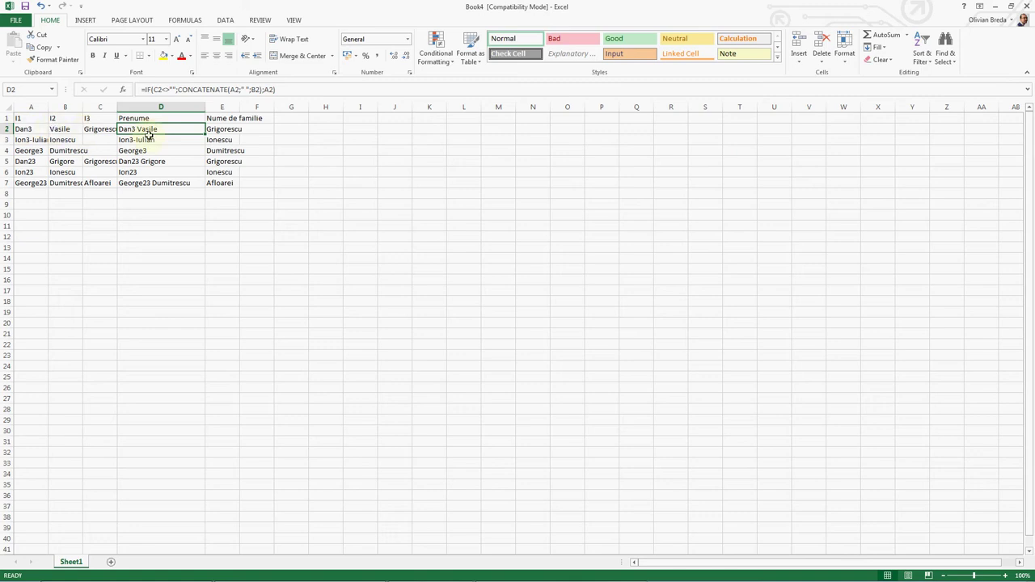
Step: Inspect the name formulas in D3–D7 and the given name in A7
{"action": "left_click", "coordinate": [152, 140]}
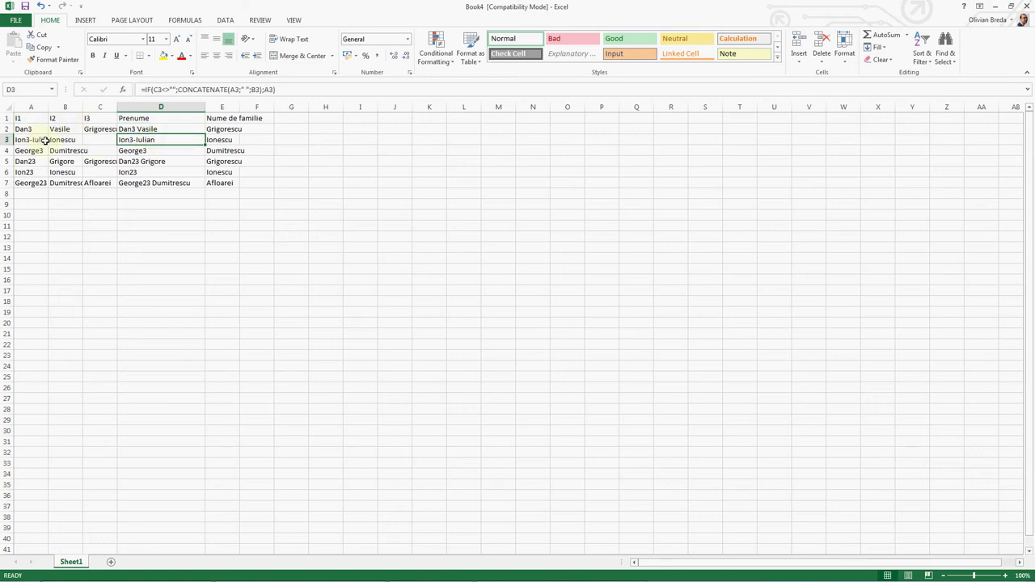
{"action": "left_click", "coordinate": [136, 152]}
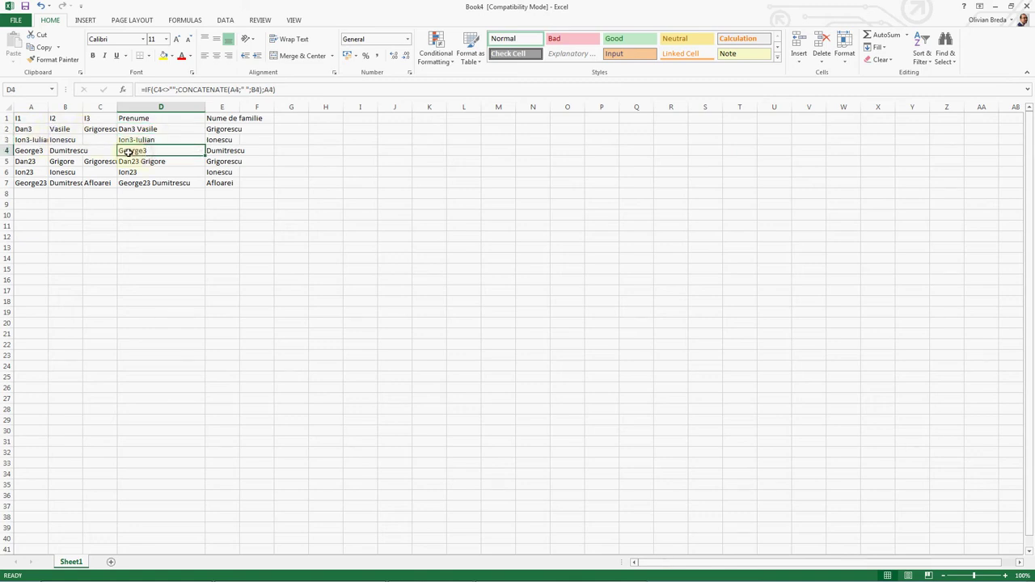
{"action": "left_click", "coordinate": [152, 163]}
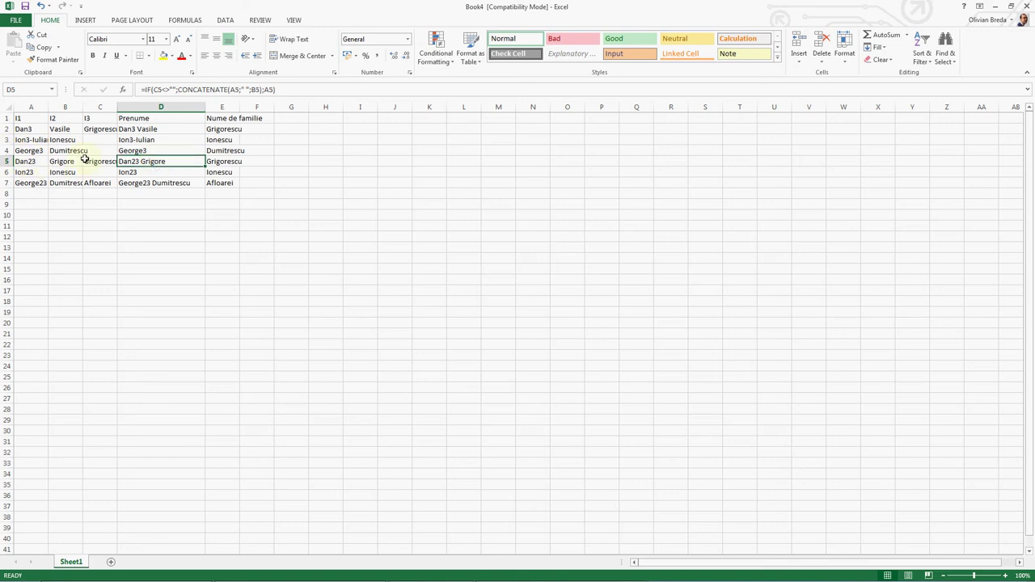
{"action": "left_click", "coordinate": [153, 171]}
{"action": "left_click", "coordinate": [126, 183]}
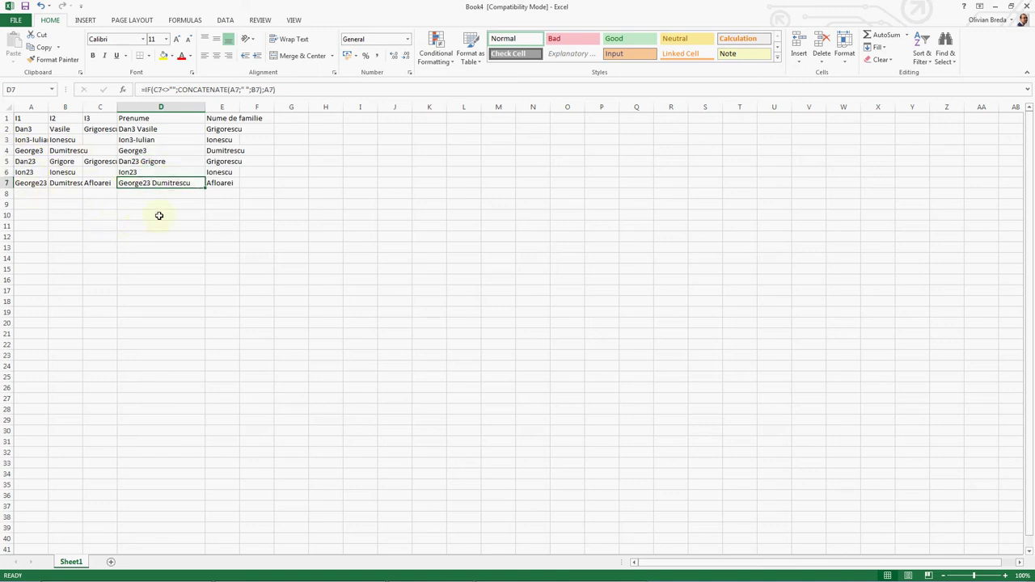
{"action": "left_click_drag", "start_coordinate": [145, 120], "coordinate": [217, 183]}
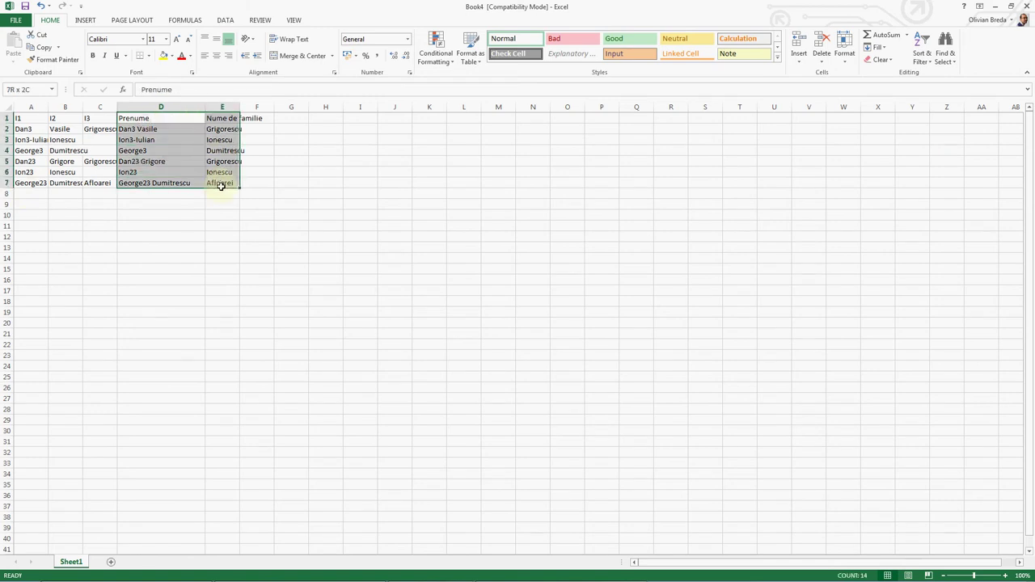
{"action": "left_click", "coordinate": [332, 182]}
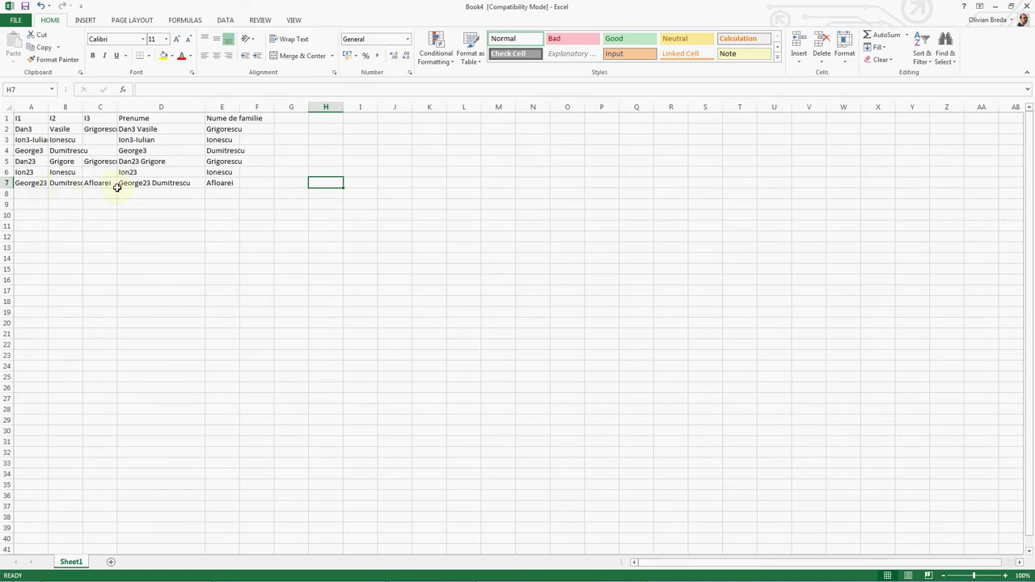
{"action": "left_click", "coordinate": [37, 183]}
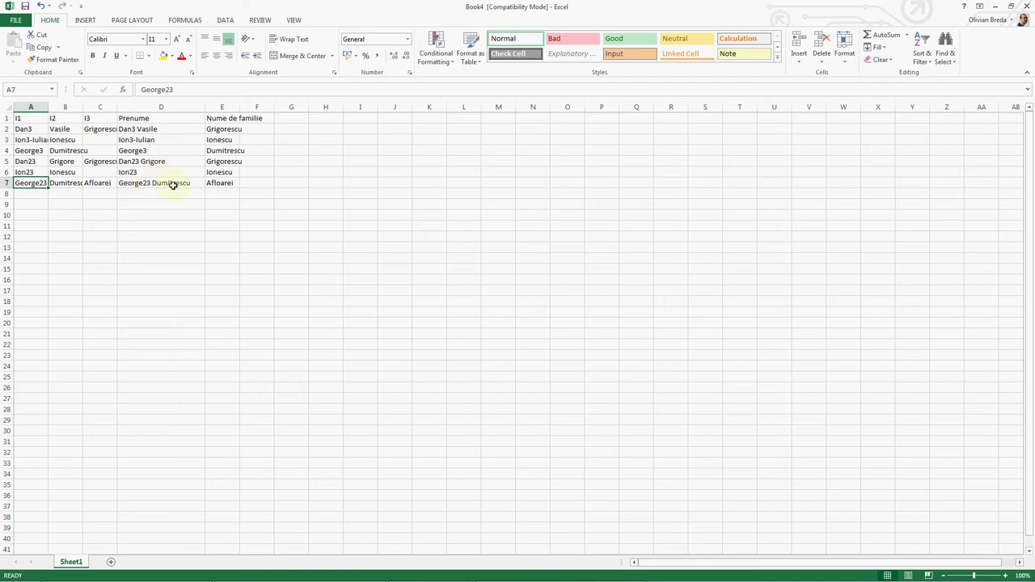
Step: Copy the last row's Prenume and Nume de familie cells D7:E7
{"action": "left_click", "coordinate": [172, 184]}
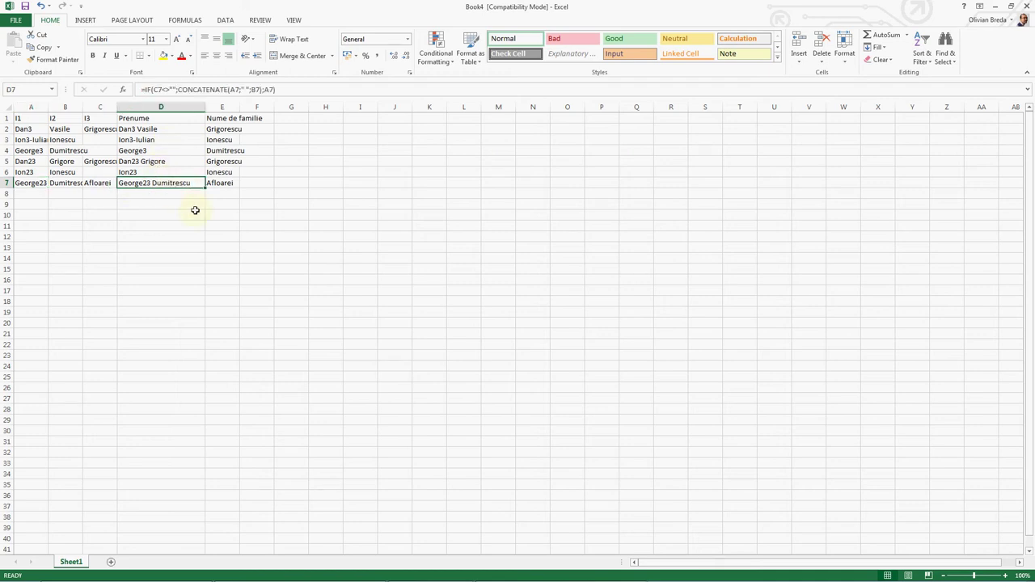
{"action": "key", "text": "F2"}
{"action": "key", "text": "Escape"}
{"action": "key", "text": "ctrl+c"}
{"action": "left_click", "coordinate": [228, 183]}
{"action": "key", "text": "F2"}
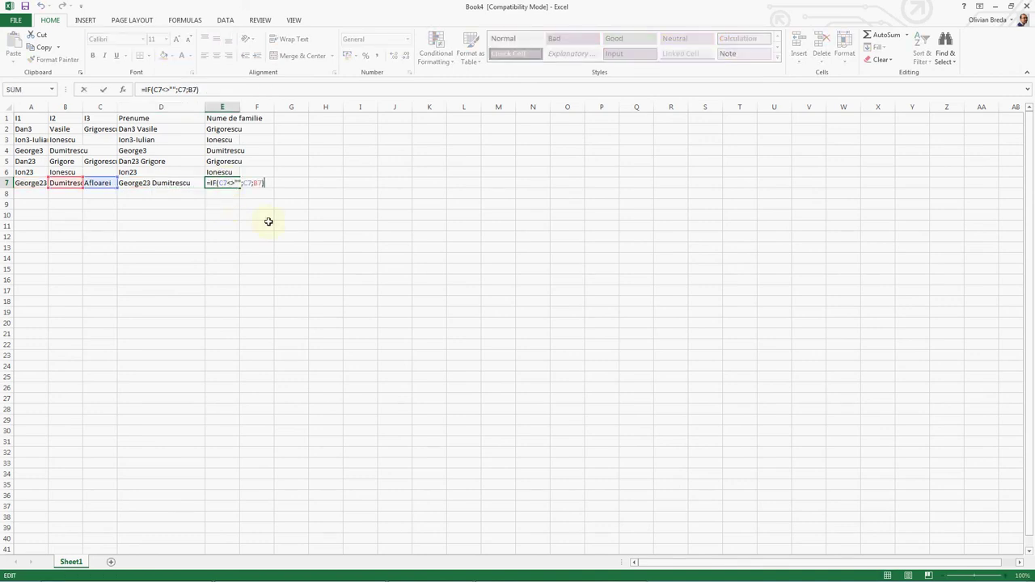
{"action": "key", "text": "Escape"}
{"action": "key", "text": "shift+Left"}
{"action": "key", "text": "ctrl+c"}
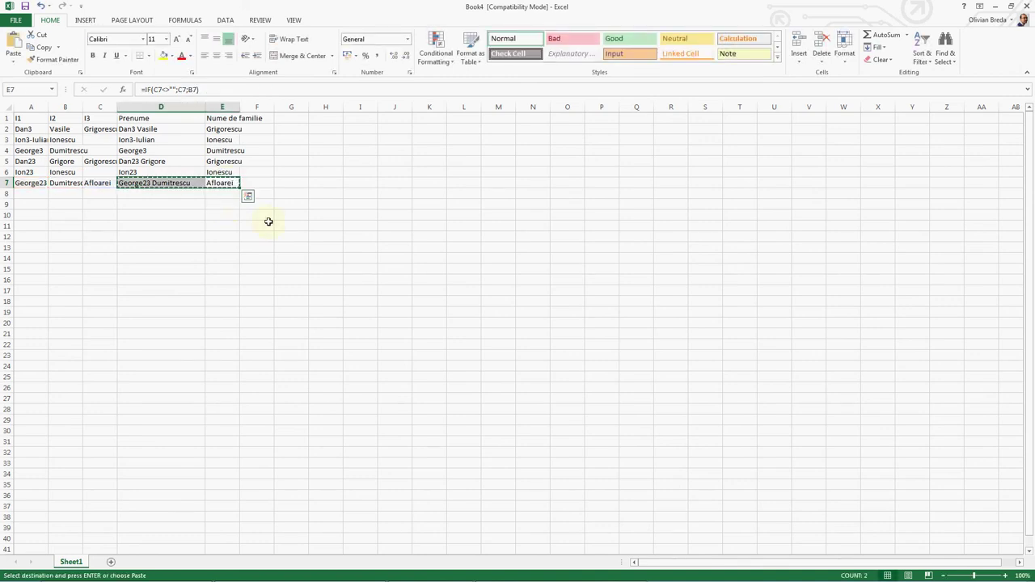
Step: In Notepad, move the tab before the first surname and space the two surnames apart
{"action": "key", "text": "super+r"}
{"action": "key", "text": "Return"}
{"action": "key", "text": "ctrl+v"}
{"action": "key", "text": "Up"}
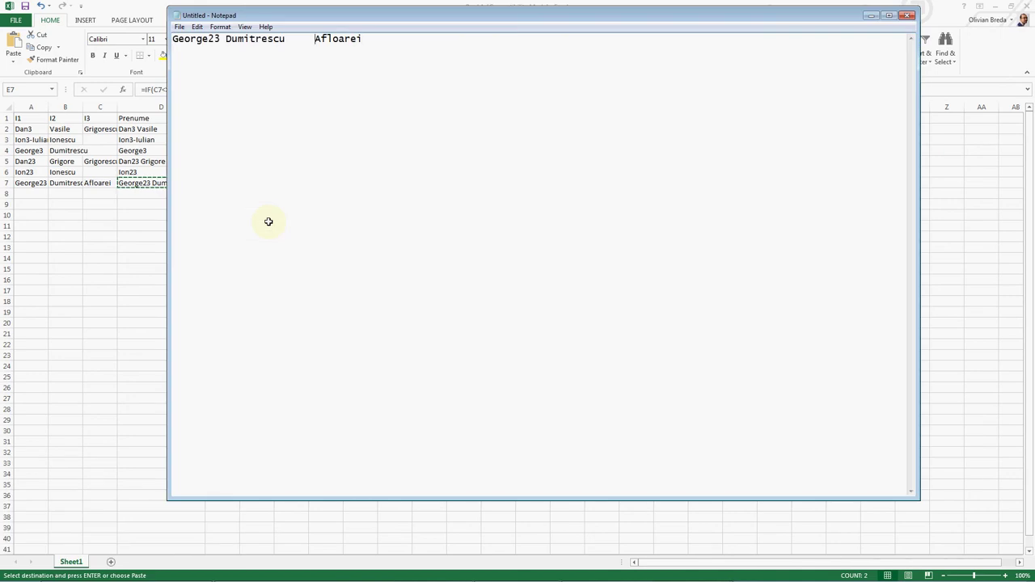
{"action": "key", "text": "ctrl+Right"}
{"action": "key", "text": "ctrl+Right"}
{"action": "key", "text": "shift+Left"}
{"action": "key", "text": "ctrl+x"}
{"action": "key", "text": "ctrl+Left"}
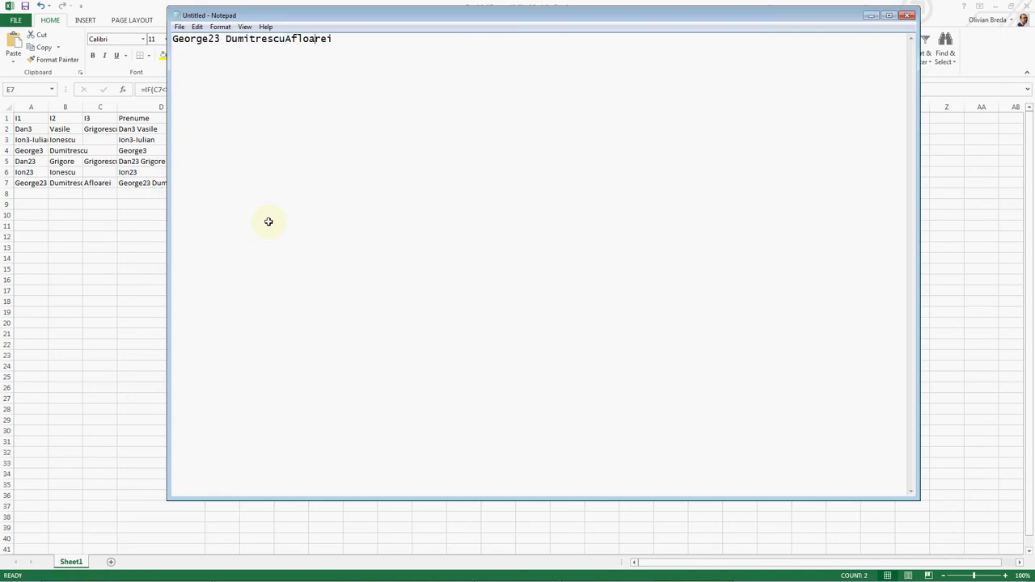
{"action": "key", "text": "Left"}
{"action": "key", "text": "Left"}
{"action": "key", "text": "Left"}
{"action": "key", "text": "Left"}
{"action": "key", "text": "Left"}
{"action": "key", "text": "ctrl+Left"}
{"action": "key", "text": "ctrl+v"}
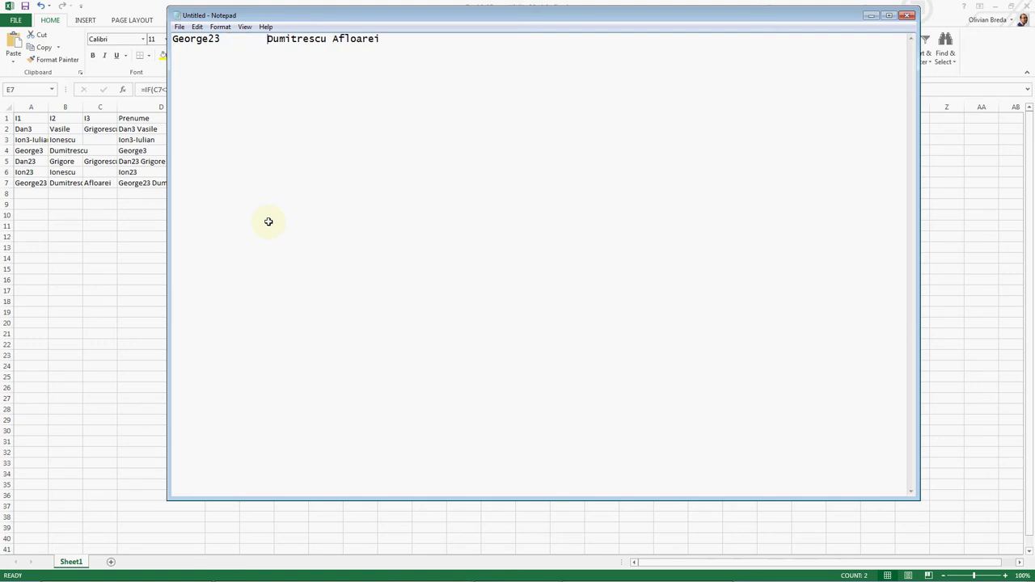
Step: Paste the reworked line back over D7:E7, leaving only the given name under Prenume
{"action": "key", "text": "ctrl+a"}
{"action": "key", "text": "ctrl+x"}
{"action": "key", "text": "alt+Tab"}
{"action": "key", "text": "ctrl+v"}
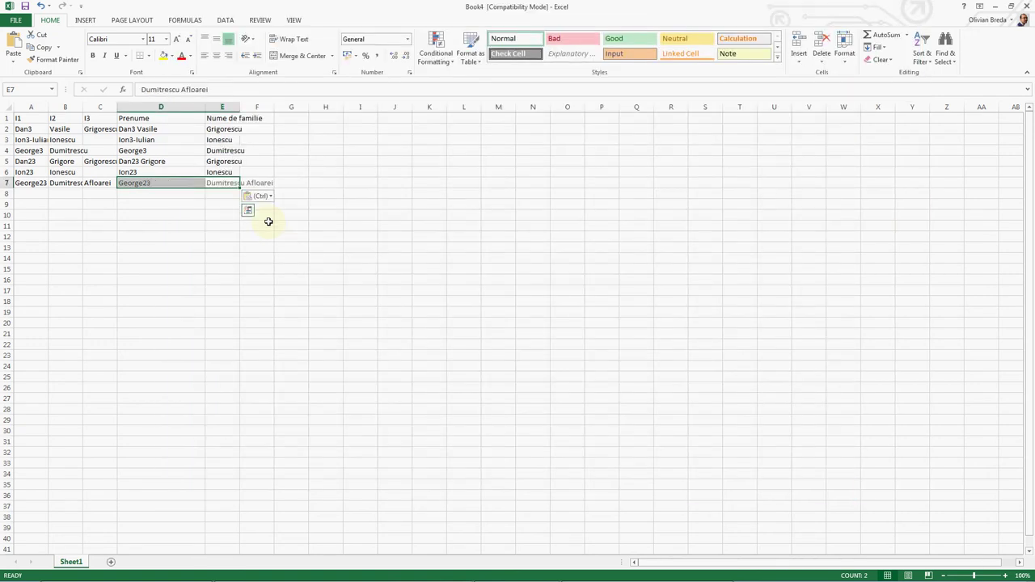
{"action": "key", "text": "Escape"}
{"action": "left_click", "coordinate": [269, 222]}
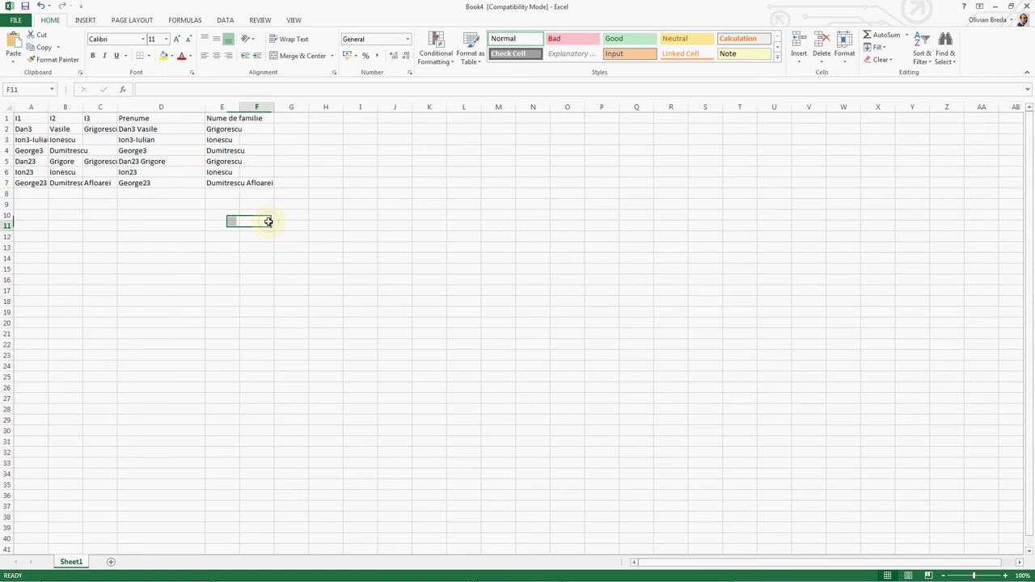
{"action": "left_click", "coordinate": [232, 193]}
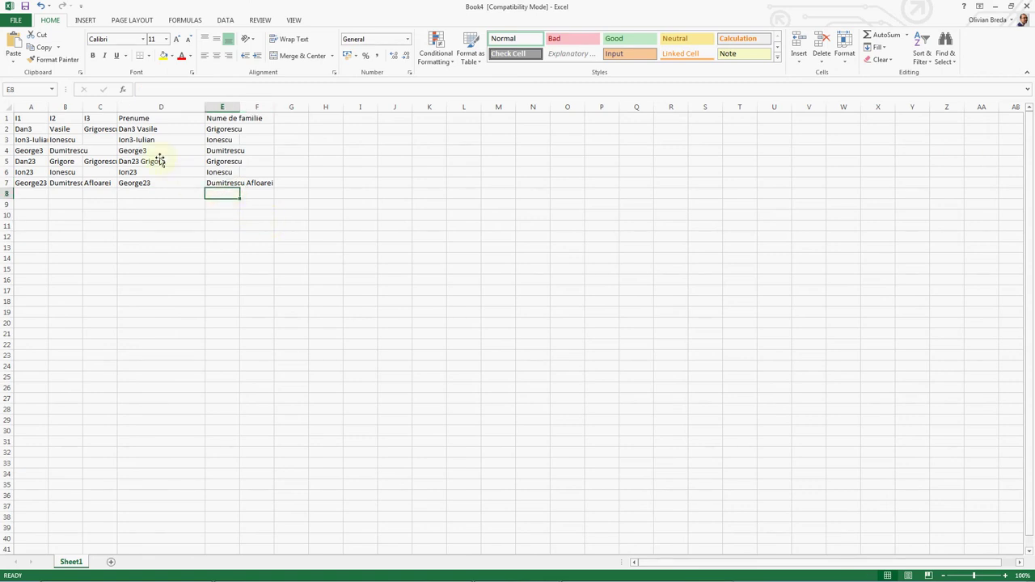
{"action": "left_click", "coordinate": [236, 129]}
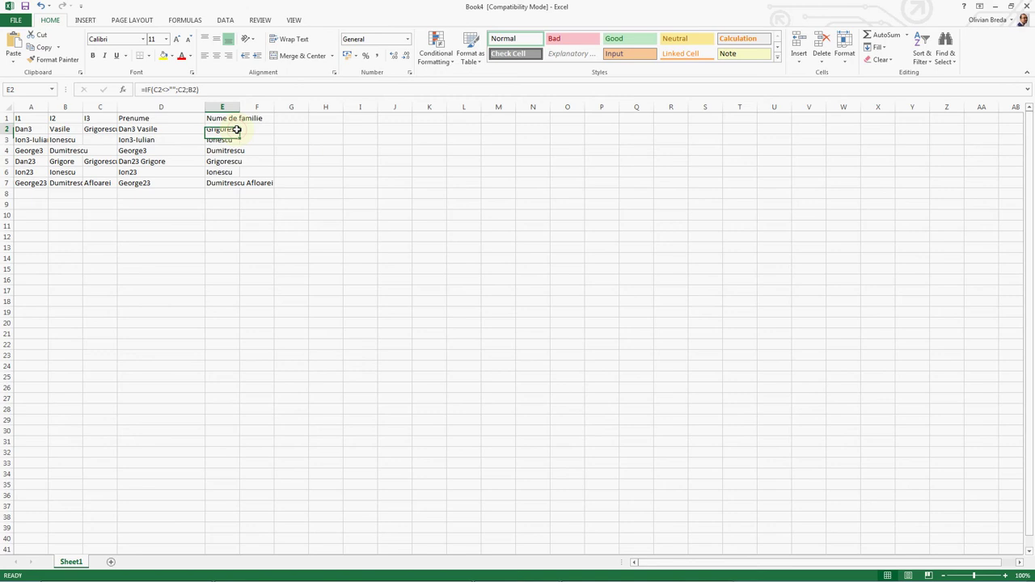
{"action": "left_click", "coordinate": [162, 129]}
{"action": "double_click", "coordinate": [158, 130]}
{"action": "left_click", "coordinate": [172, 90]}
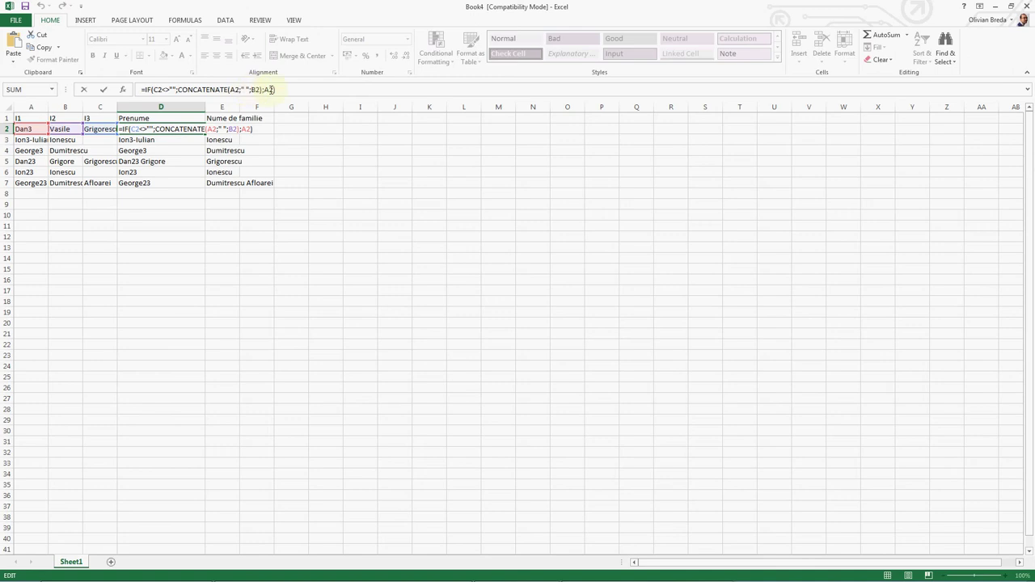
{"action": "left_click", "coordinate": [238, 129]}
{"action": "double_click", "coordinate": [236, 131]}
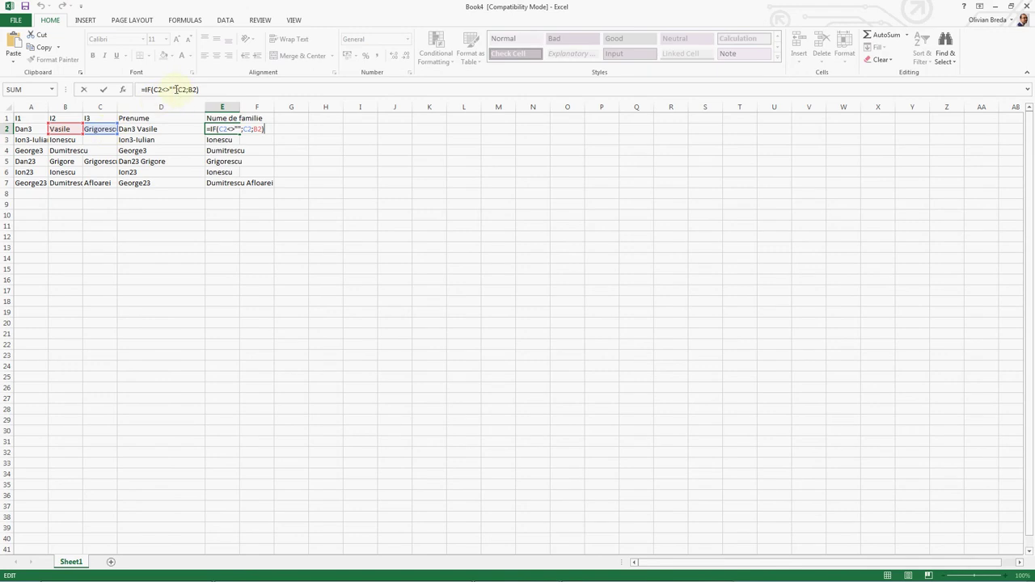
{"action": "key", "text": "ctrl+Return"}
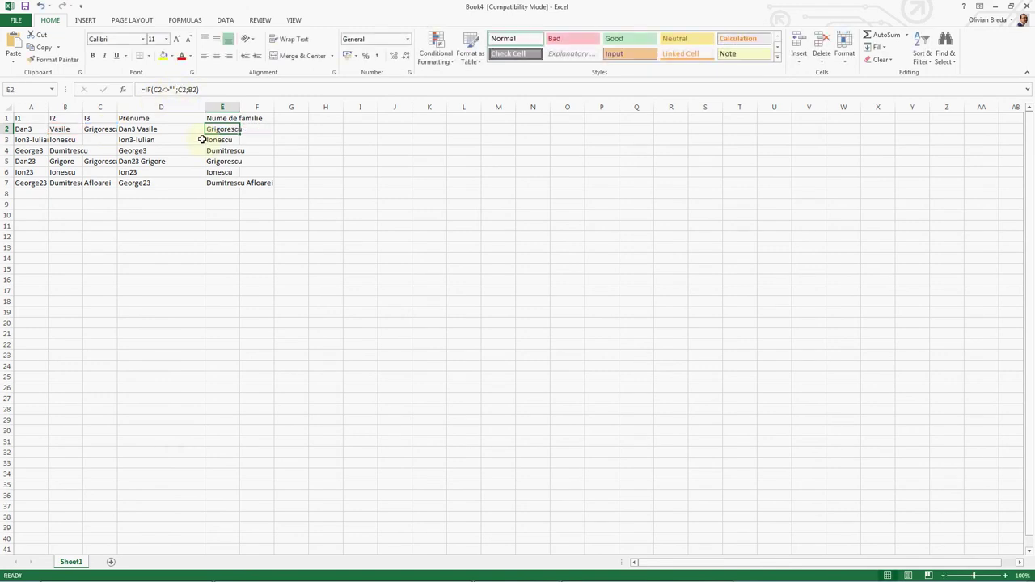
Step: Copy D1:E7 from Book4 and insert a blank column A in Book3
{"action": "left_click_drag", "start_coordinate": [139, 118], "coordinate": [207, 183]}
{"action": "left_click_drag", "start_coordinate": [143, 116], "coordinate": [228, 179]}
{"action": "key", "text": "ctrl+c"}
{"action": "key", "text": "alt+Tab"}
{"action": "key", "text": "alt+Tab"}
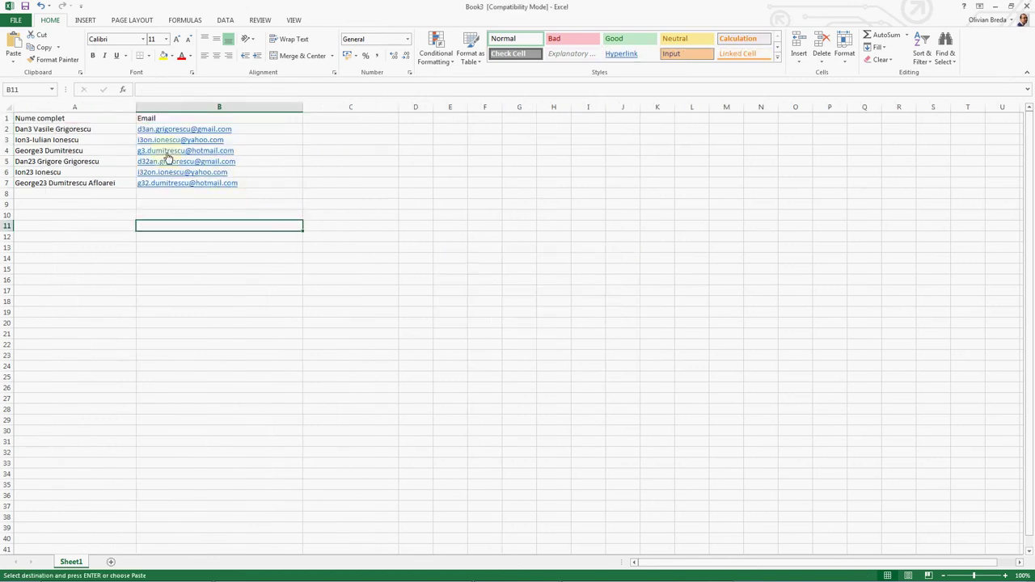
{"action": "right_click", "coordinate": [89, 111]}
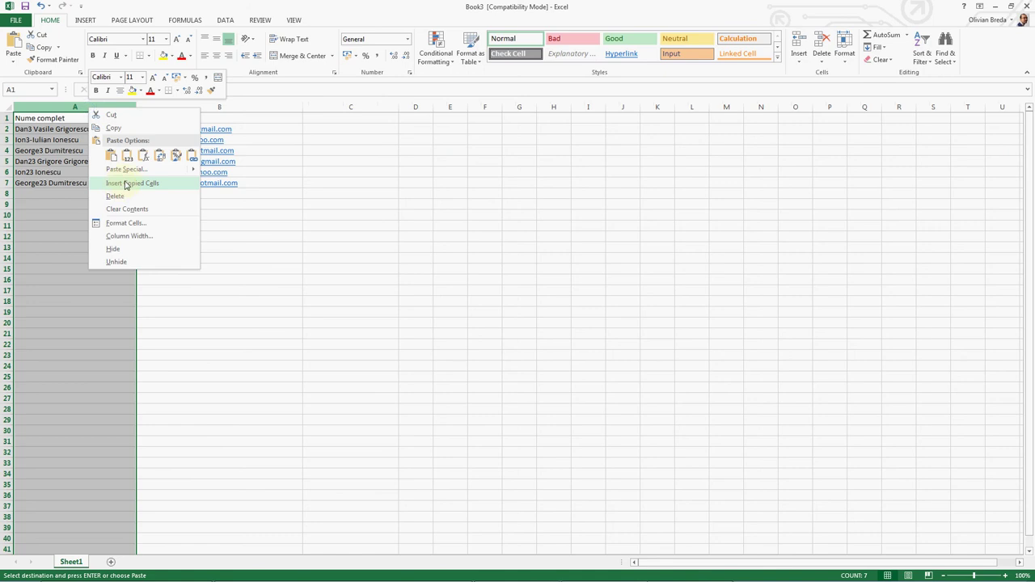
{"action": "key", "text": "Escape"}
{"action": "right_click", "coordinate": [106, 106]}
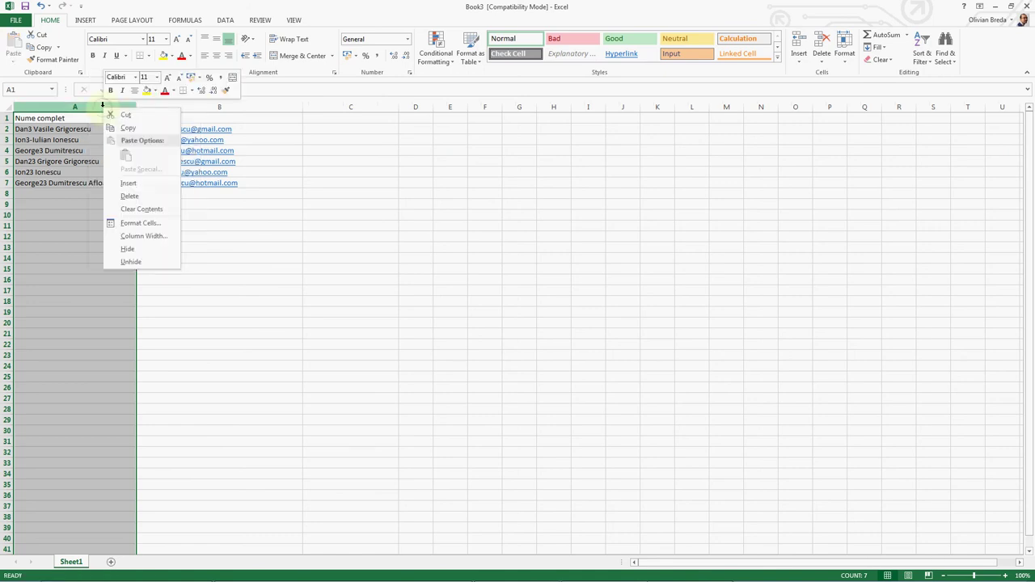
{"action": "left_click", "coordinate": [134, 178]}
{"action": "left_click", "coordinate": [33, 118]}
Step: Recopy the D1:E7 names from Book4 and paste them at A1 in Book3
{"action": "key", "text": "alt+Tab"}
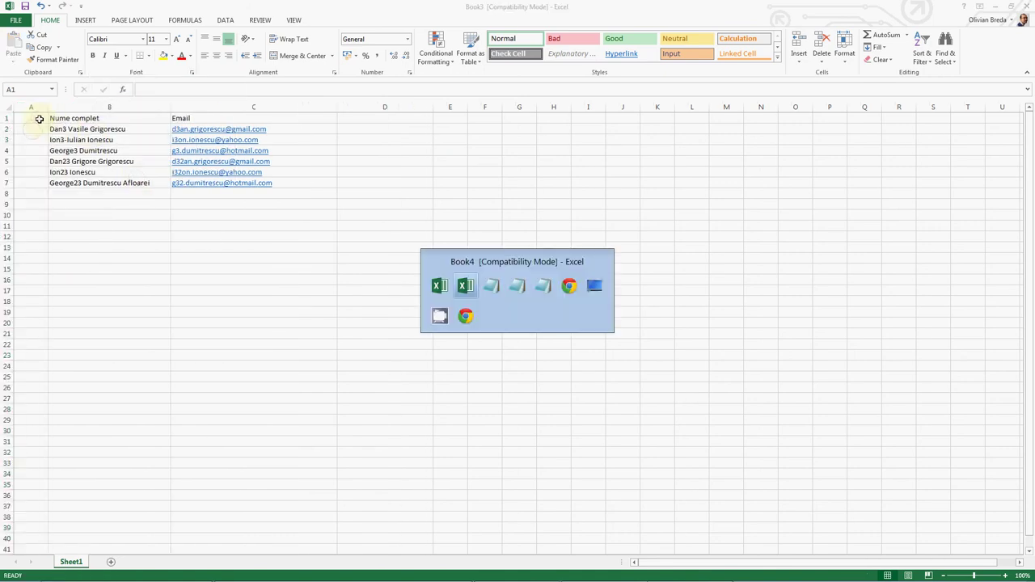
{"action": "key", "text": "alt+Tab"}
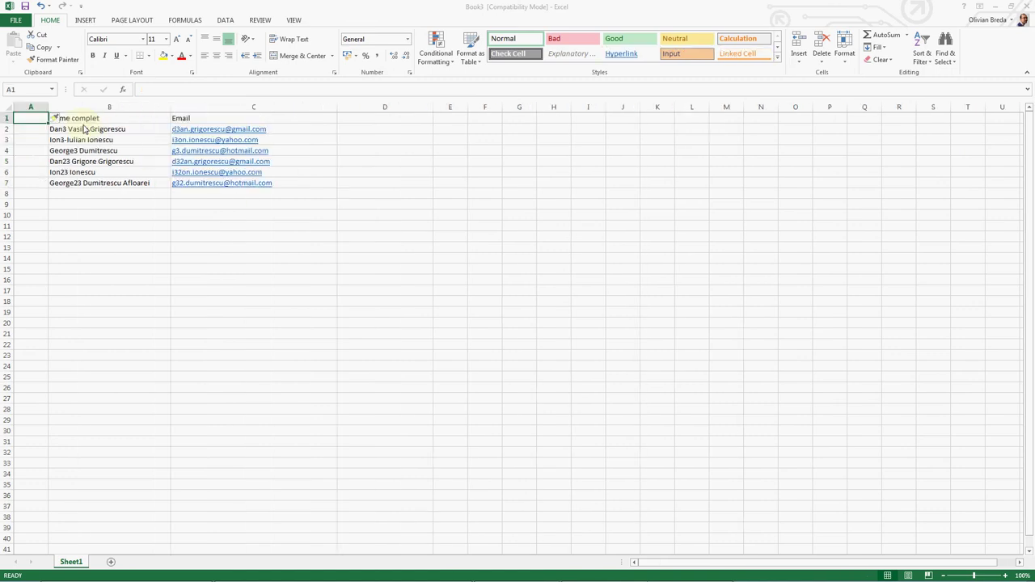
{"action": "key", "text": "alt+Tab"}
{"action": "key", "text": "ctrl+c"}
{"action": "key", "text": "alt+Tab"}
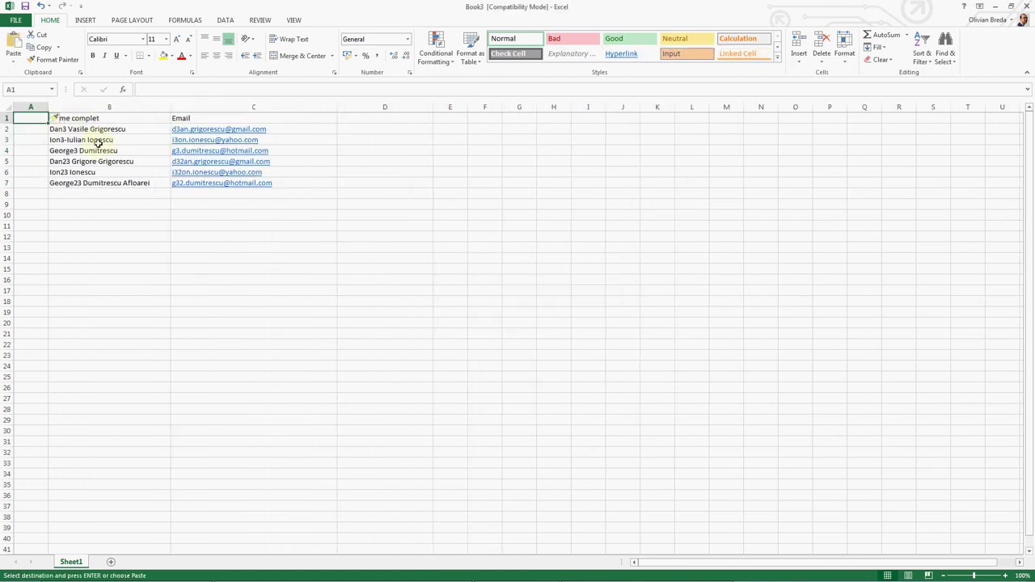
{"action": "key", "text": "ctrl+v"}
{"action": "key", "text": "alt+Tab"}
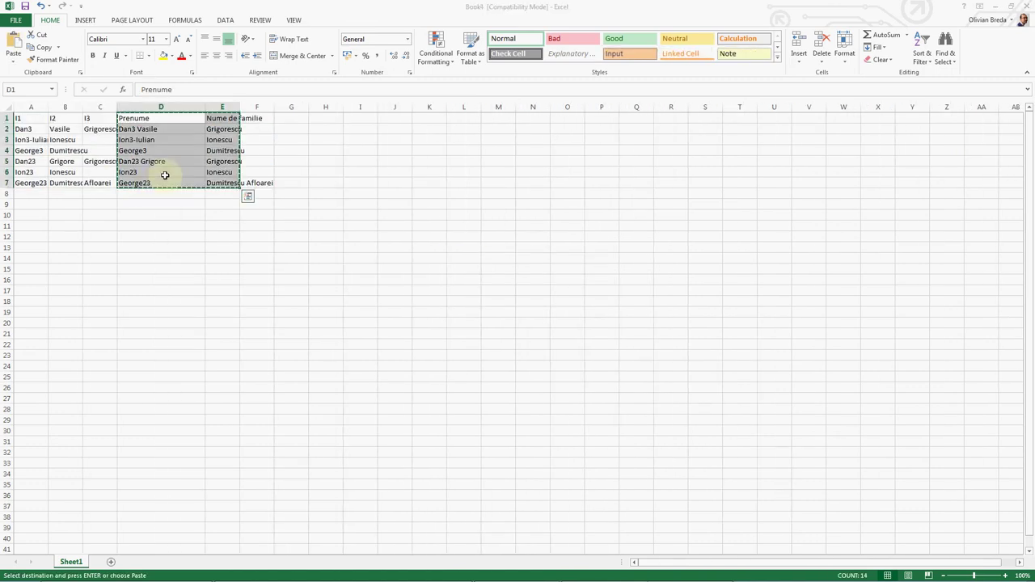
Step: Paste the copied names into Notepad, cut them again, and return to Book4
{"action": "key", "text": "alt+Tab"}
{"action": "key", "text": "alt+Tab"}
{"action": "key", "text": "ctrl+v"}
{"action": "key", "text": "ctrl+a"}
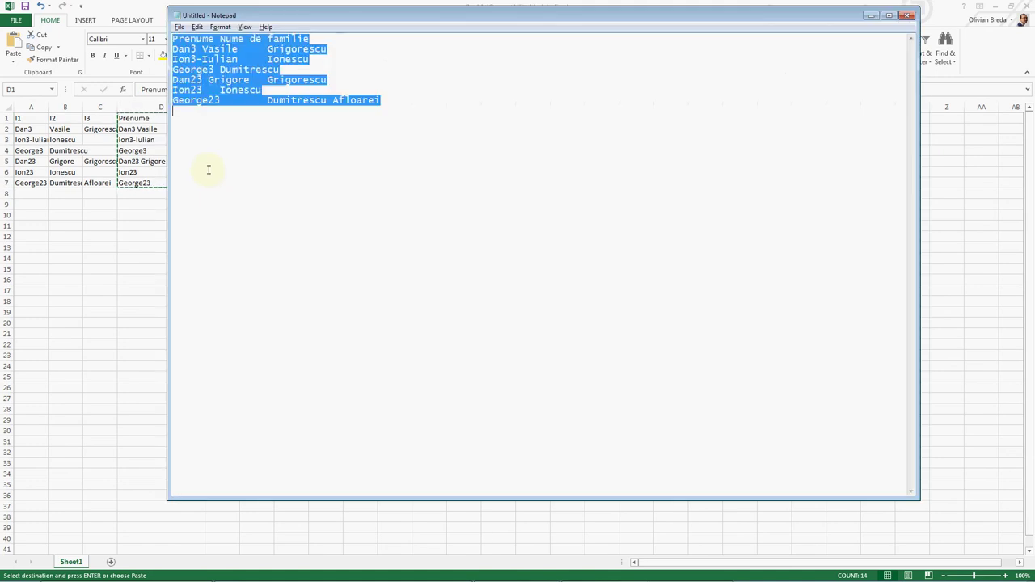
{"action": "key", "text": "ctrl+x"}
{"action": "key", "text": "alt+Tab"}
{"action": "key", "text": "alt+Tab"}
{"action": "key", "text": "ctrl+v"}
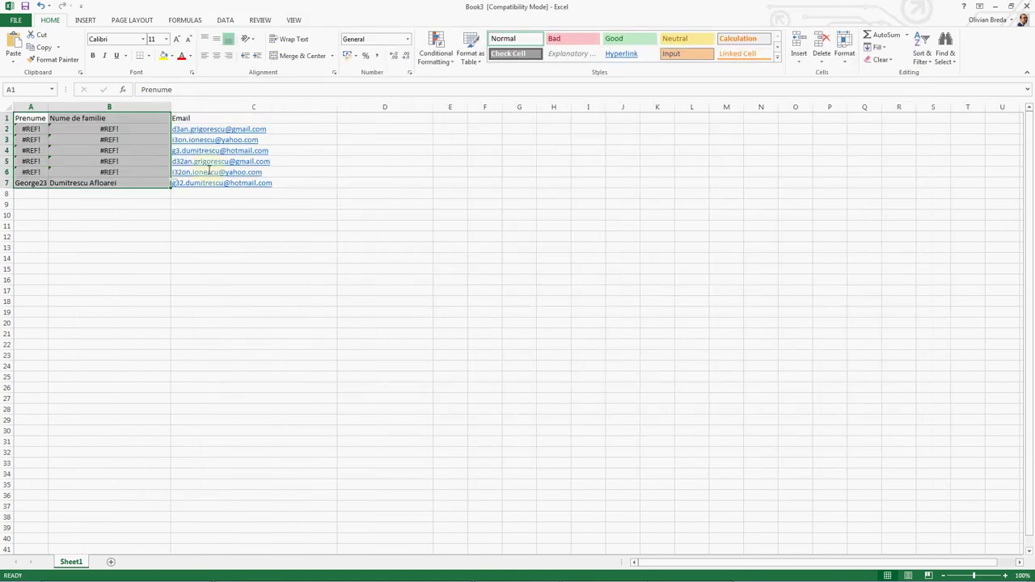
{"action": "key", "text": "ctrl"}
{"action": "key", "text": "alt+Tab"}
{"action": "key", "text": "ctrl+v"}
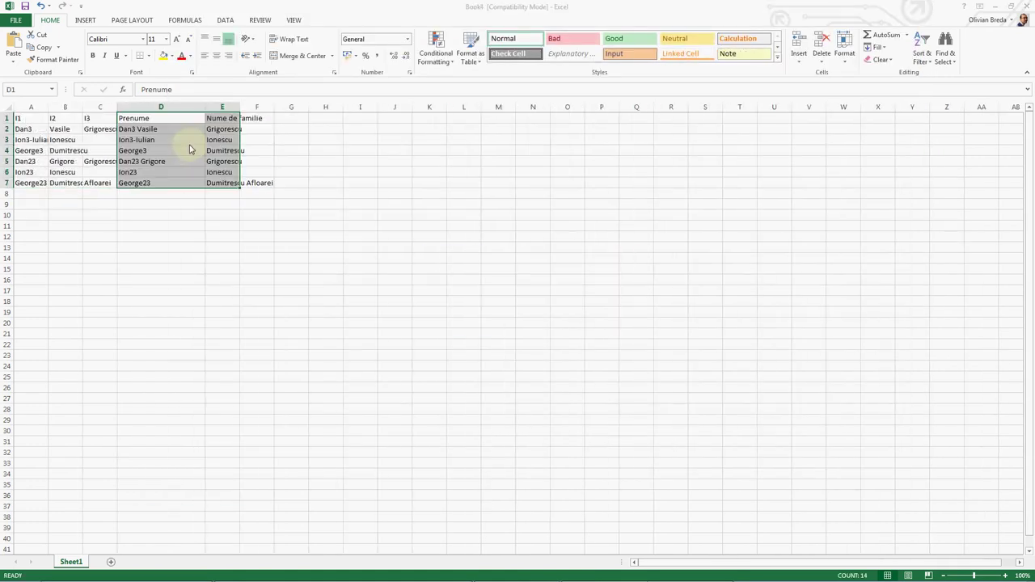
Step: Copy Book4's D1:E7 and paste it into Book3's A1:B7 as values only
{"action": "right_click", "coordinate": [184, 128]}
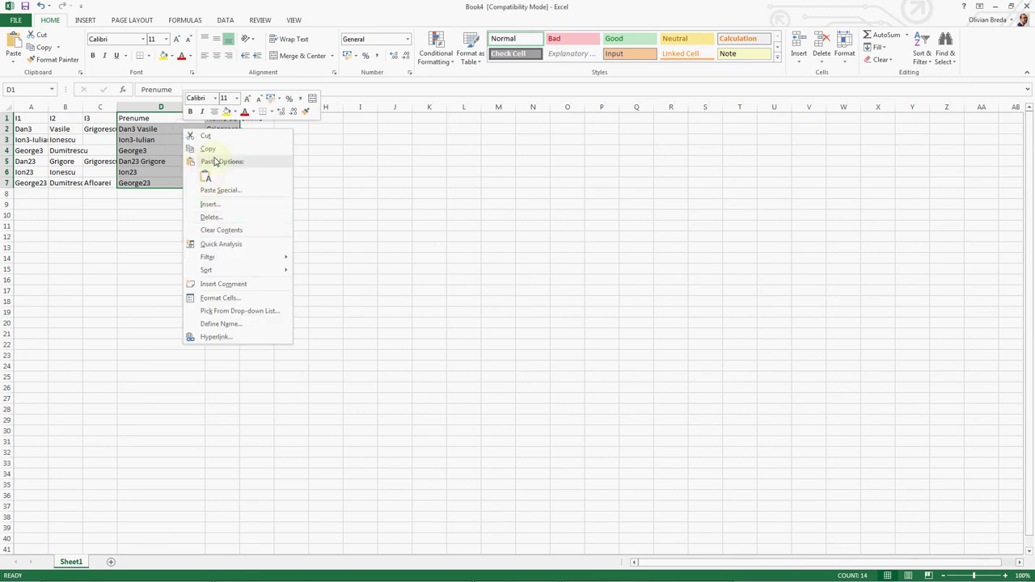
{"action": "left_click", "coordinate": [208, 149]}
{"action": "key", "text": "alt+Tab"}
{"action": "right_click", "coordinate": [37, 126]}
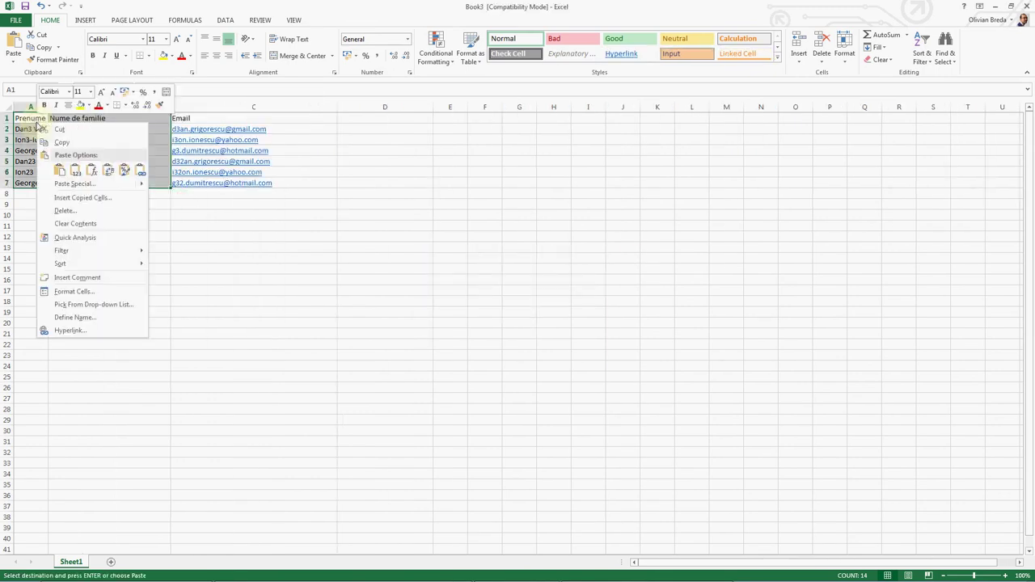
{"action": "mouse_move", "coordinate": [137, 188]}
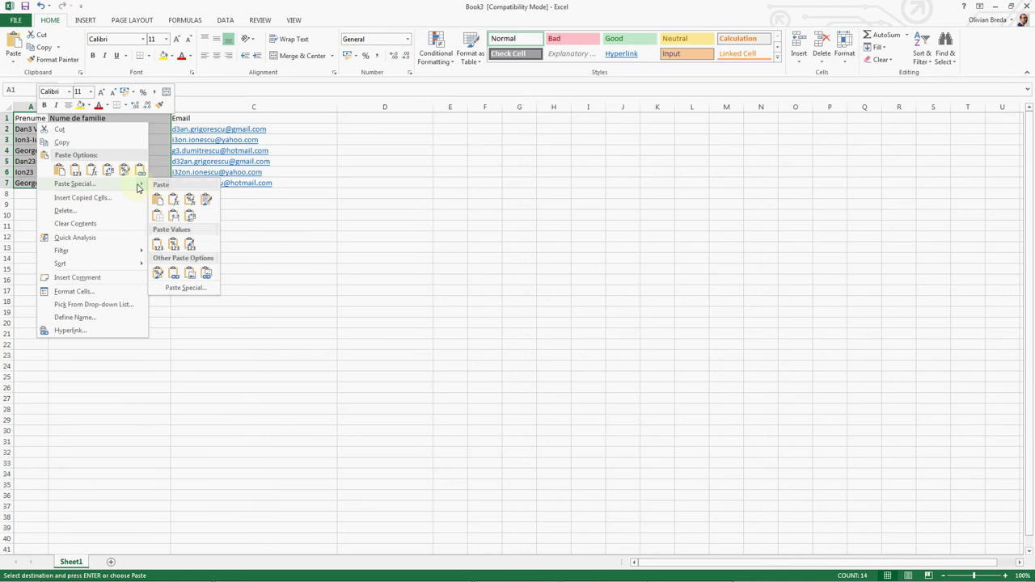
{"action": "left_click", "coordinate": [160, 246]}
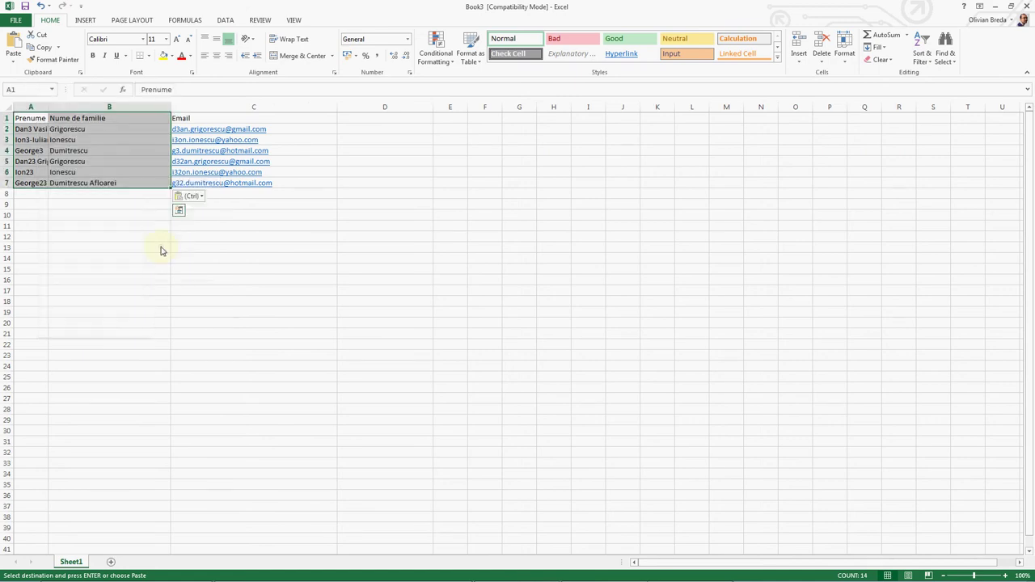
{"action": "left_click", "coordinate": [137, 214]}
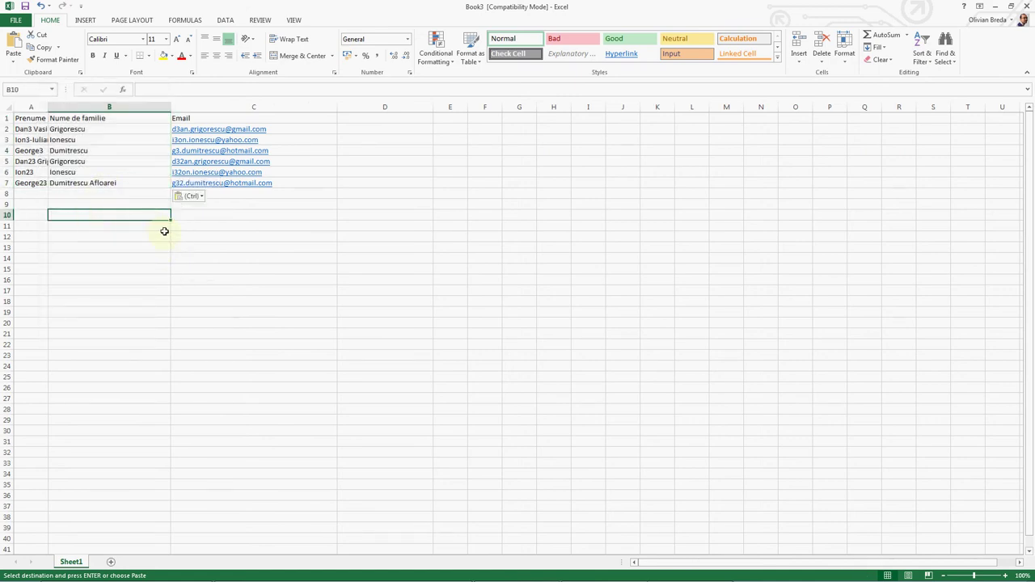
Step: Widen column A so the first names show in full
{"action": "left_click_drag", "start_coordinate": [48, 106], "coordinate": [94, 106]}
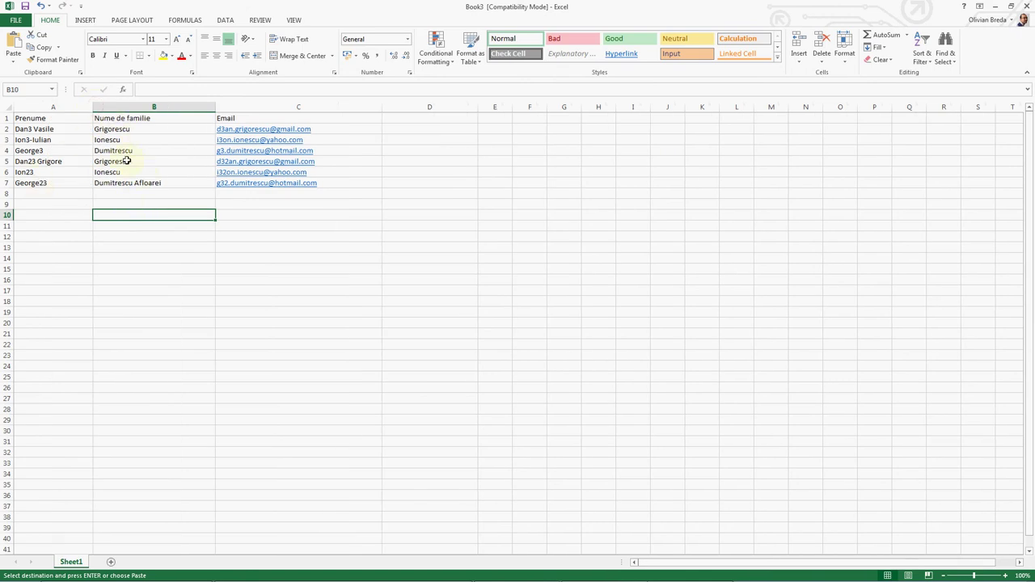
{"action": "left_click_drag", "start_coordinate": [182, 183], "coordinate": [129, 166]}
{"action": "left_click", "coordinate": [132, 152]}
Step: Copy the A1:C7 name and email table and switch to MailChimp's import page
{"action": "left_click", "coordinate": [51, 118]}
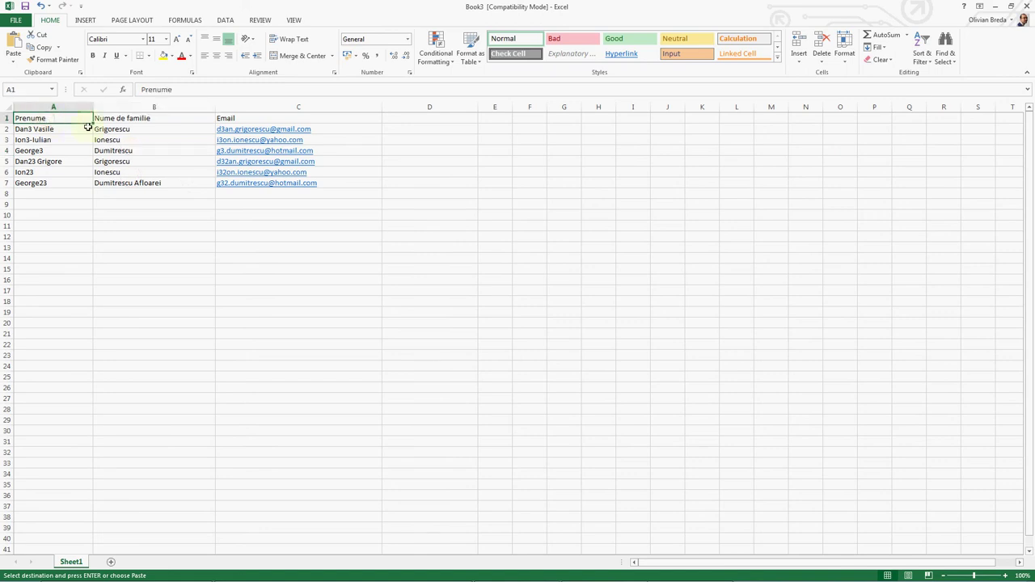
{"action": "left_click_drag", "start_coordinate": [88, 127], "coordinate": [219, 180]}
{"action": "key", "text": "ctrl+c"}
{"action": "key", "text": "alt+Tab"}
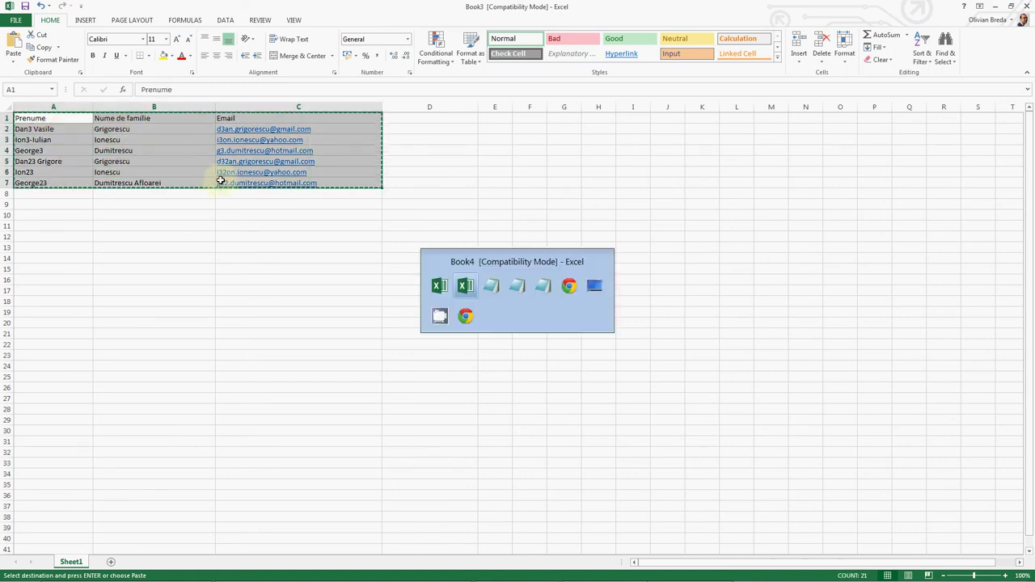
{"action": "key", "text": "alt+Tab"}
{"action": "key", "text": "alt+Tab"}
{"action": "key", "text": "alt+Tab"}
{"action": "key", "text": "alt+Tab"}
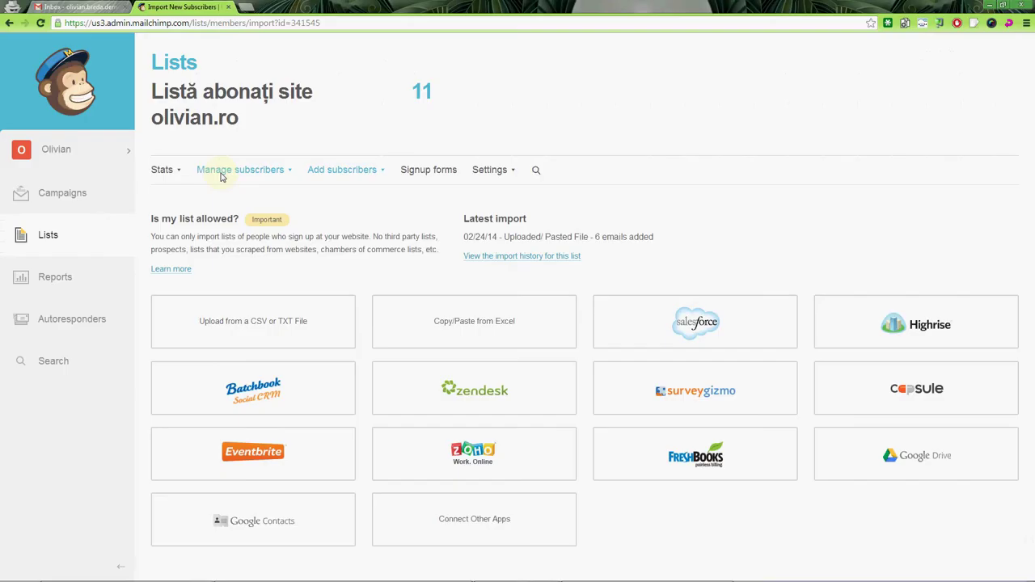
Step: Paste the copied Excel rows into MailChimp's Copy/Paste from Excel import box
{"action": "left_click", "coordinate": [429, 315]}
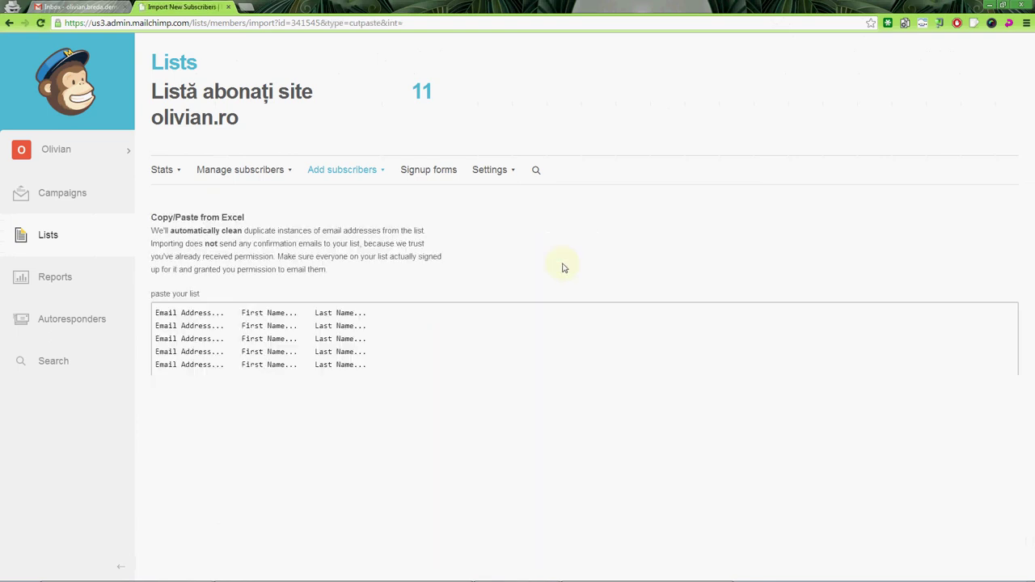
{"action": "left_click", "coordinate": [305, 338]}
{"action": "key", "text": "ctrl+v"}
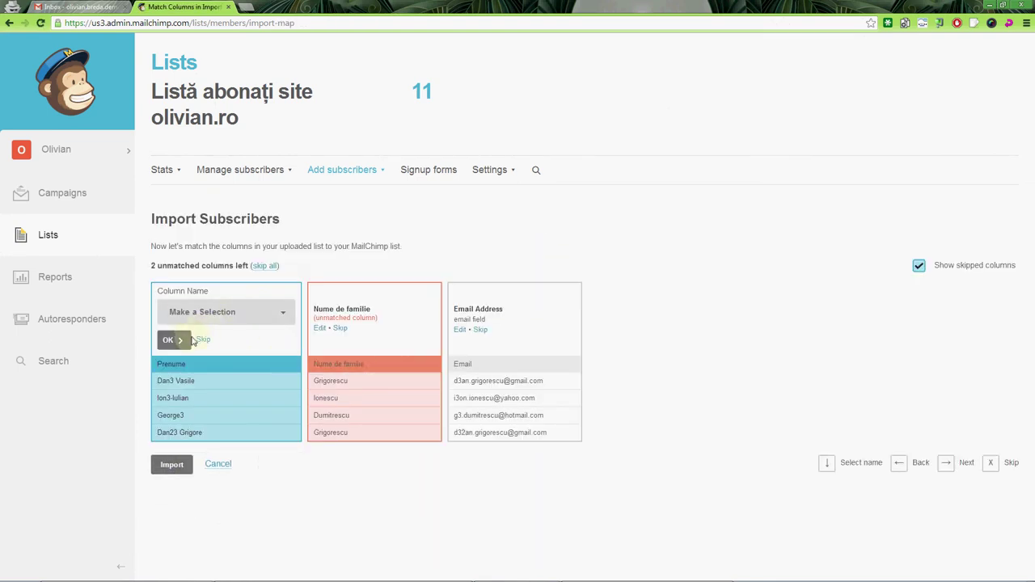
Step: Map the columns to First Name, Last Name and Email Address
{"action": "left_click", "coordinate": [199, 318]}
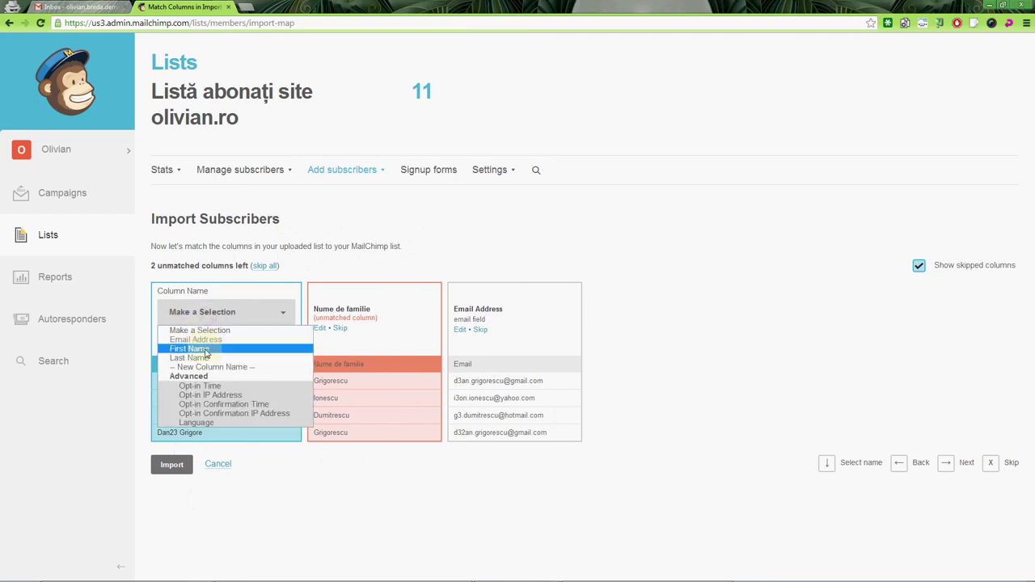
{"action": "left_click", "coordinate": [205, 353]}
{"action": "left_click", "coordinate": [344, 317]}
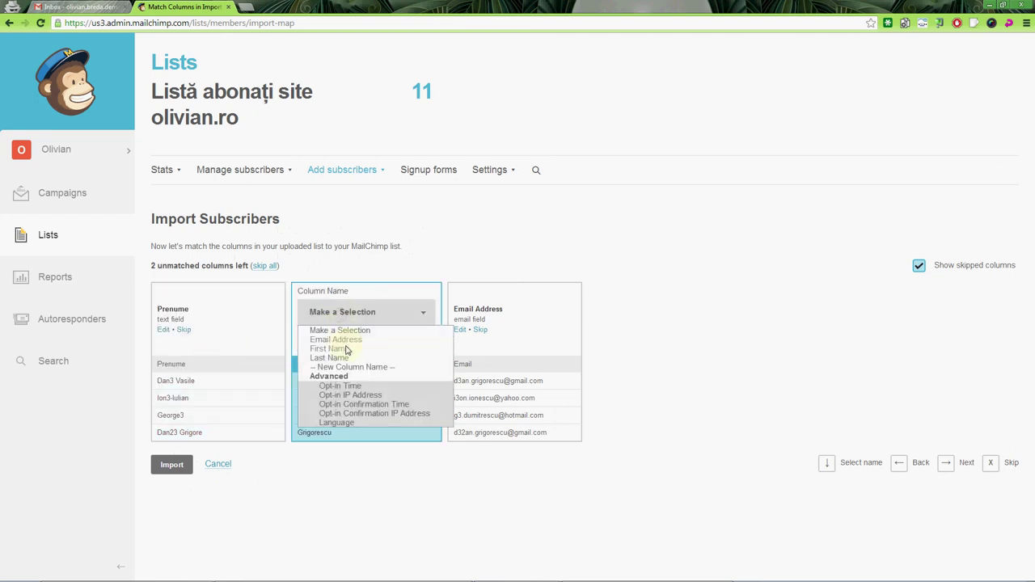
{"action": "left_click", "coordinate": [330, 358]}
{"action": "left_click", "coordinate": [321, 339]}
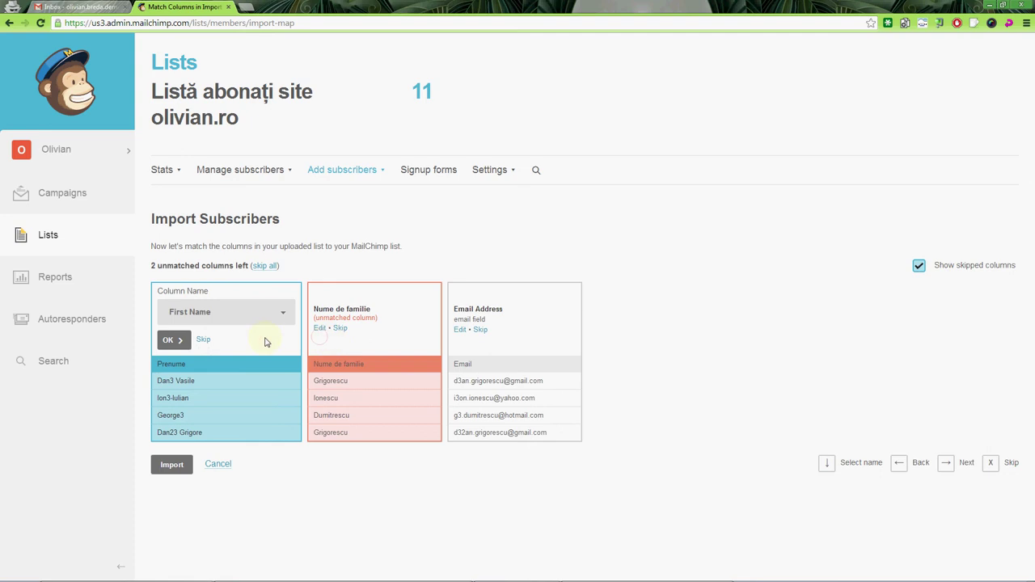
{"action": "left_click", "coordinate": [169, 340]}
{"action": "left_click", "coordinate": [353, 341]}
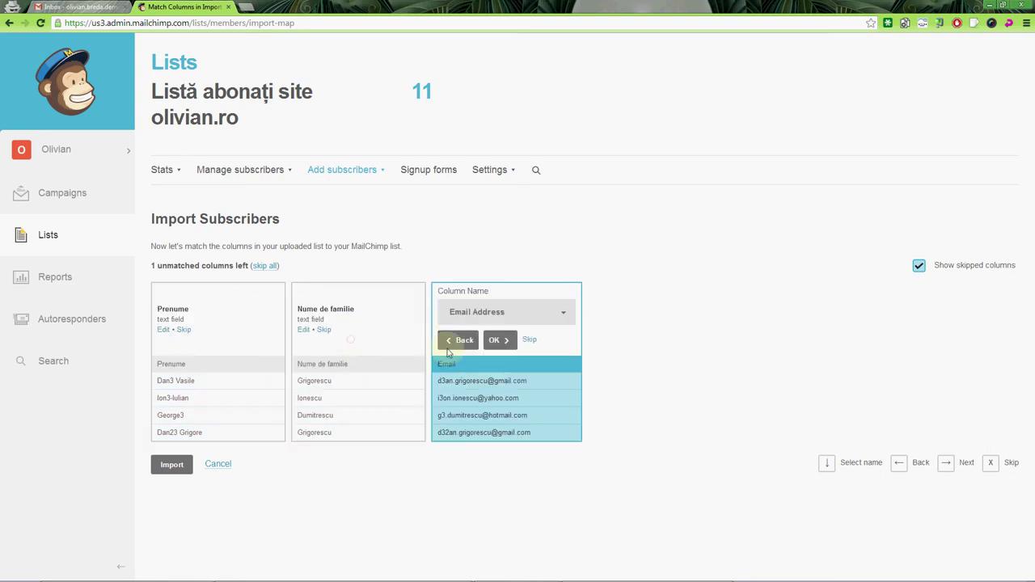
{"action": "left_click", "coordinate": [495, 339]}
Step: Import the contacts and review the list's 17 subscribers
{"action": "left_click", "coordinate": [172, 484]}
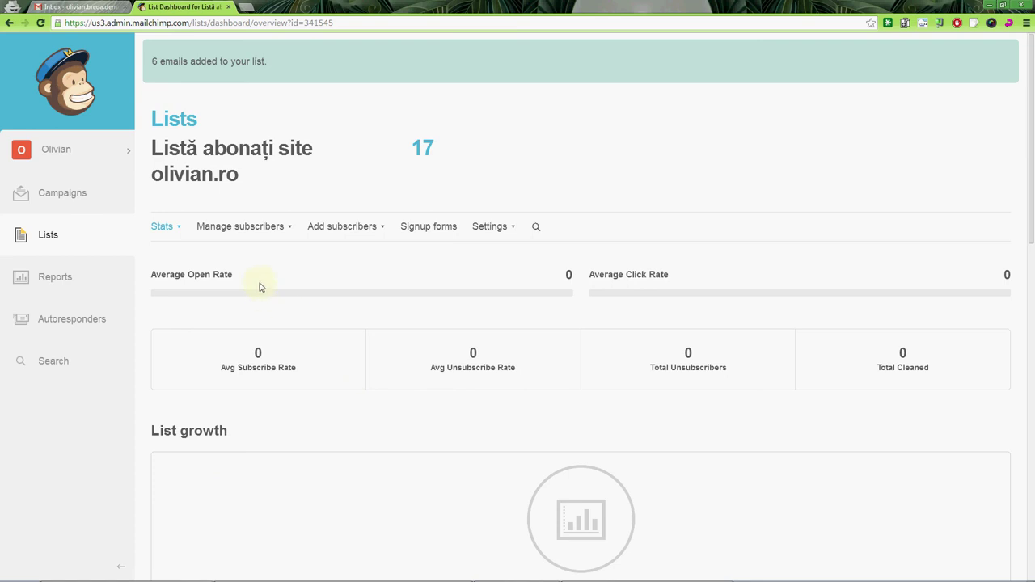
{"action": "left_click", "coordinate": [423, 148]}
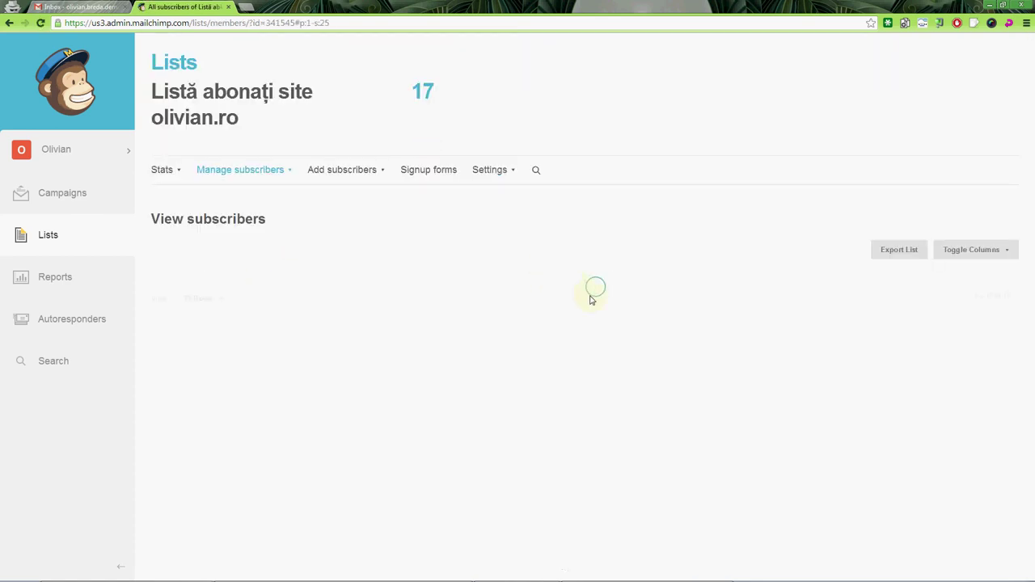
{"action": "scroll", "coordinate": [591, 300], "scroll_direction": "down", "scroll_amount": 3}
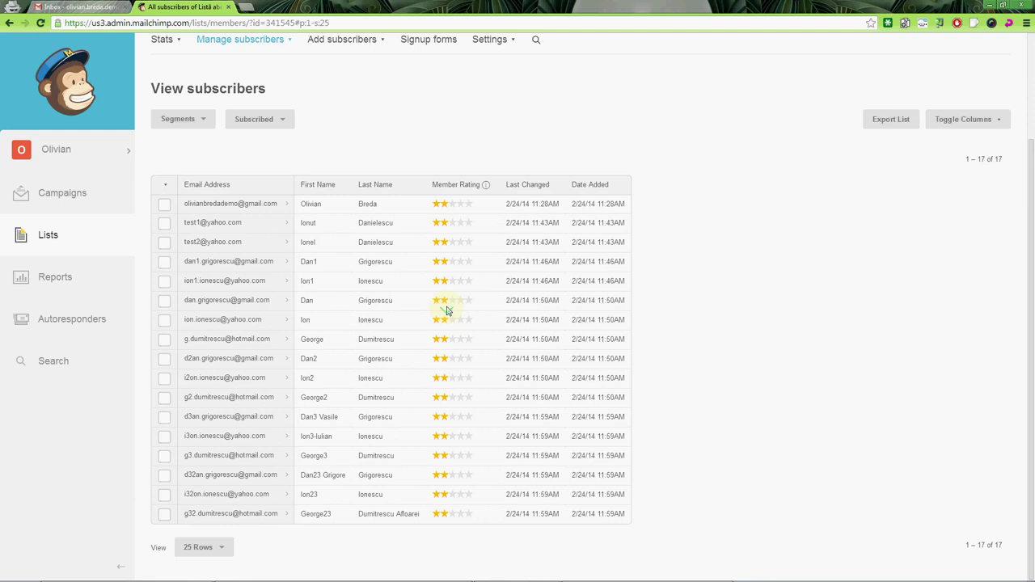
{"action": "scroll", "coordinate": [447, 310], "scroll_direction": "up", "scroll_amount": 2}
{"action": "scroll", "coordinate": [432, 308], "scroll_direction": "down", "scroll_amount": 2}
{"action": "scroll", "coordinate": [430, 300], "scroll_direction": "up", "scroll_amount": 1}
{"action": "scroll", "coordinate": [434, 310], "scroll_direction": "down", "scroll_amount": 1}
Step: Open the subscriber list's List name & defaults settings
{"action": "left_click", "coordinate": [50, 235]}
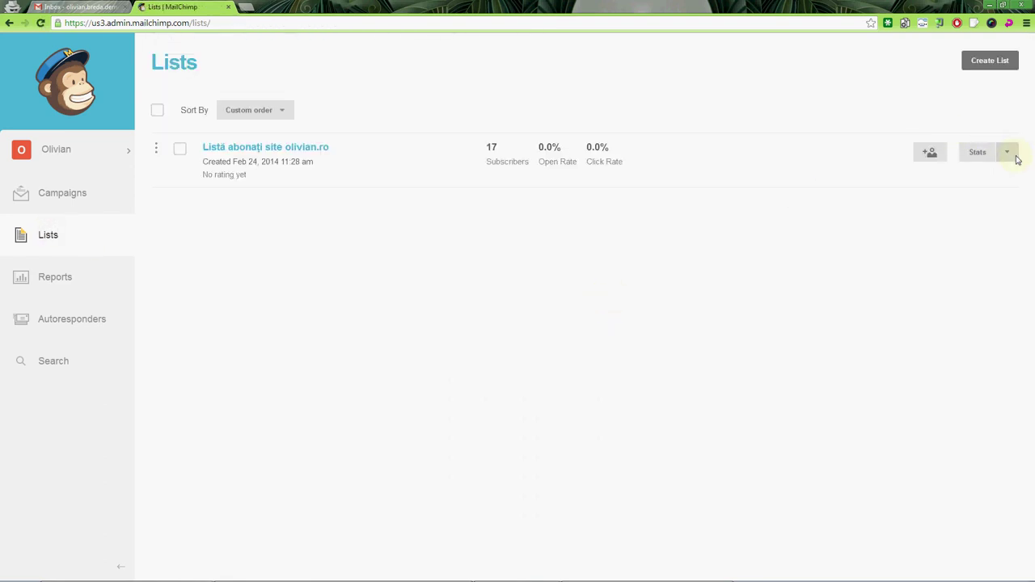
{"action": "left_click", "coordinate": [1015, 156]}
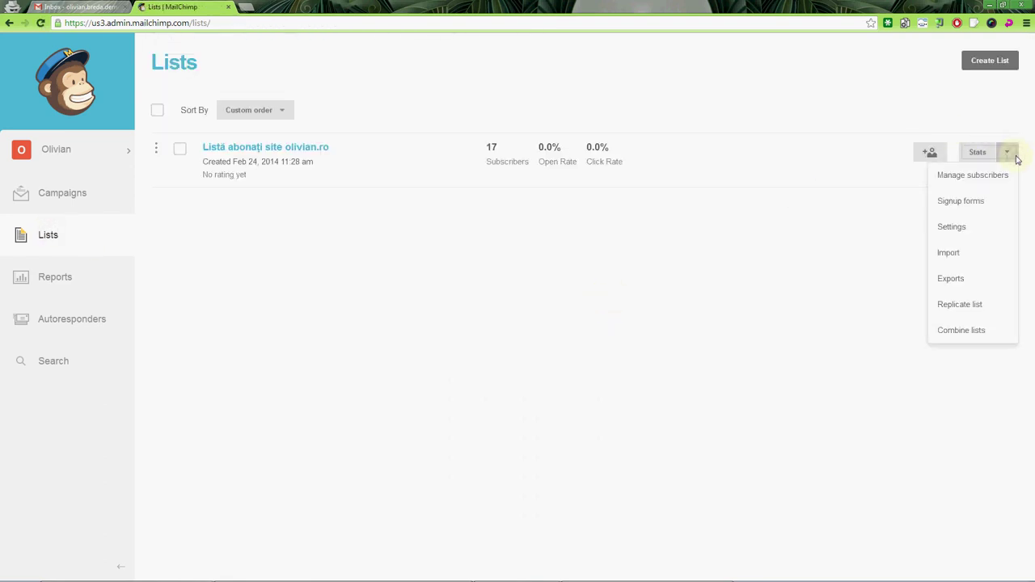
{"action": "left_click", "coordinate": [945, 228]}
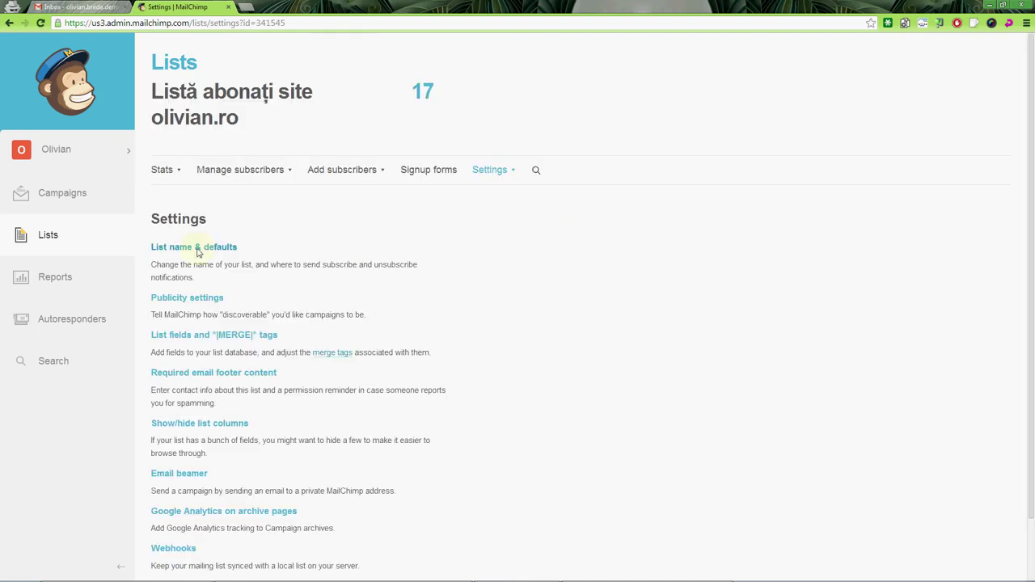
{"action": "left_click", "coordinate": [212, 248]}
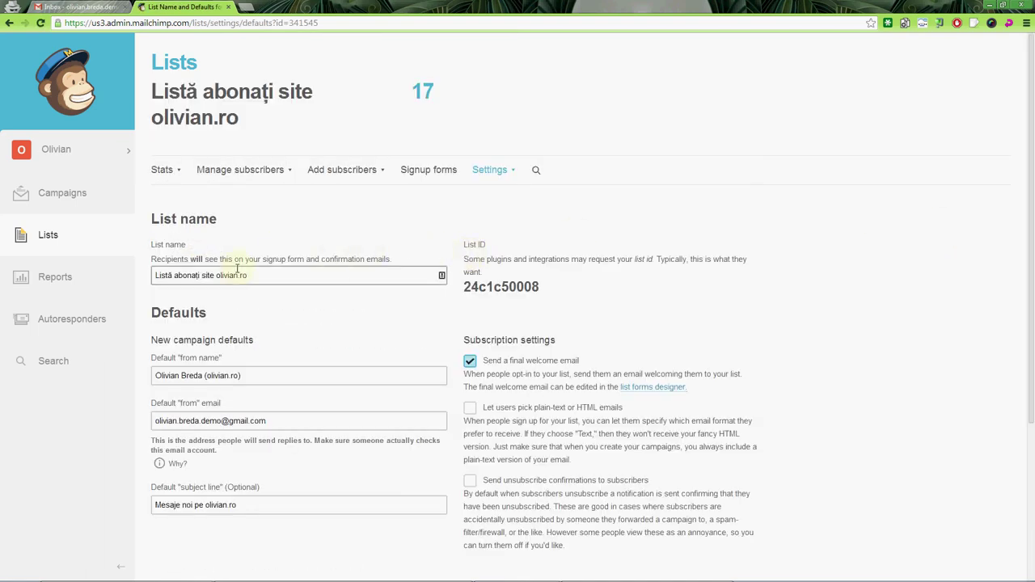
{"action": "scroll", "coordinate": [268, 397], "scroll_direction": "down", "scroll_amount": 3}
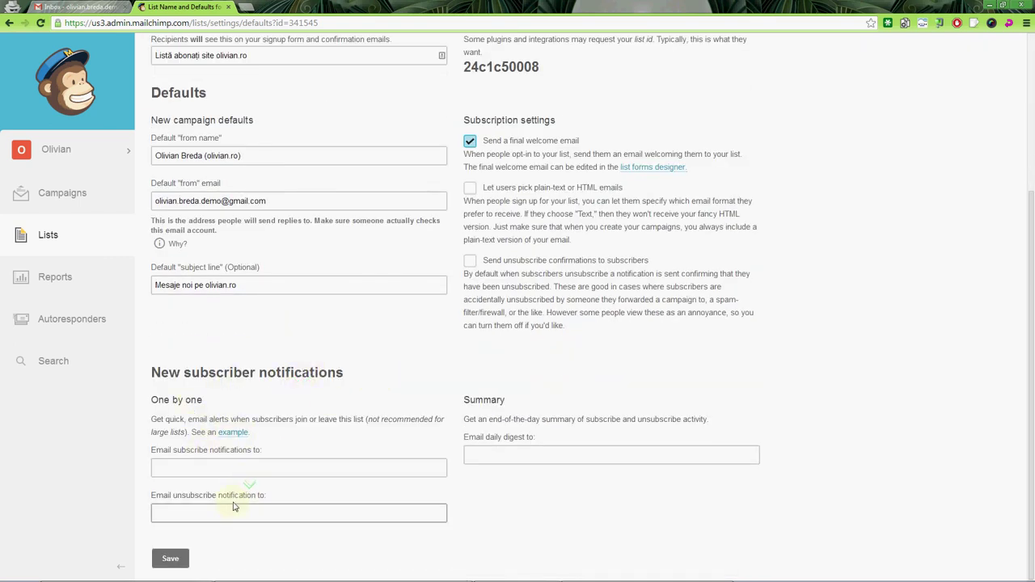
{"action": "key", "text": "Return"}
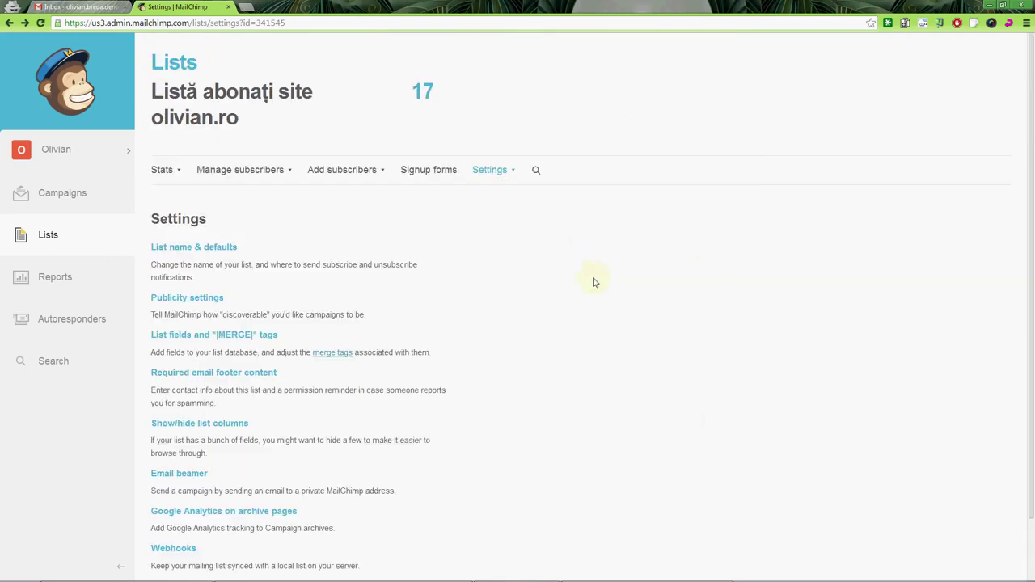
Step: Enable 'Let users pick plain-text or HTML emails' and save the list defaults
{"action": "left_click", "coordinate": [183, 247]}
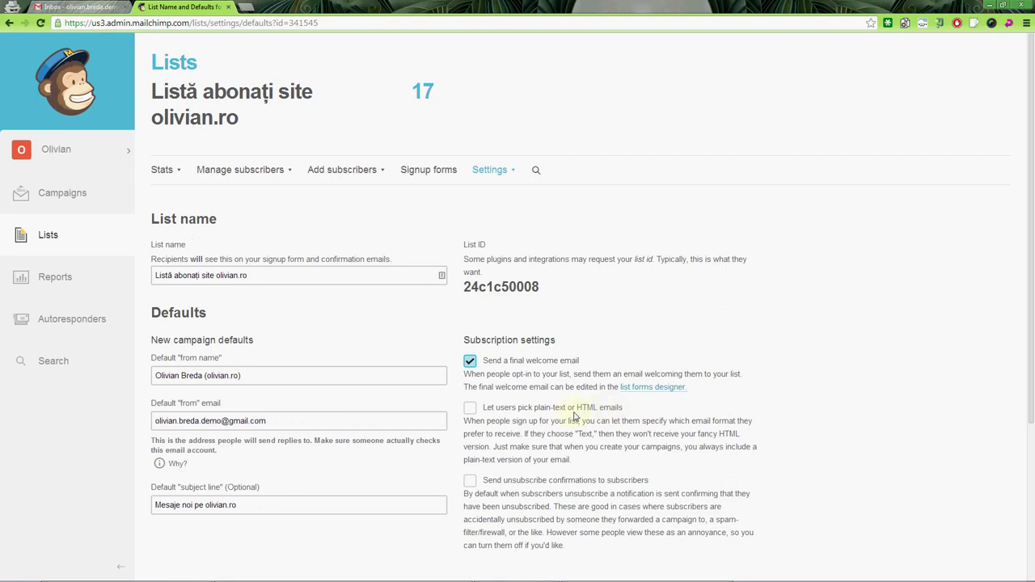
{"action": "left_click", "coordinate": [616, 409]}
{"action": "key", "text": "Return"}
{"action": "scroll", "coordinate": [365, 348], "scroll_direction": "down", "scroll_amount": 1}
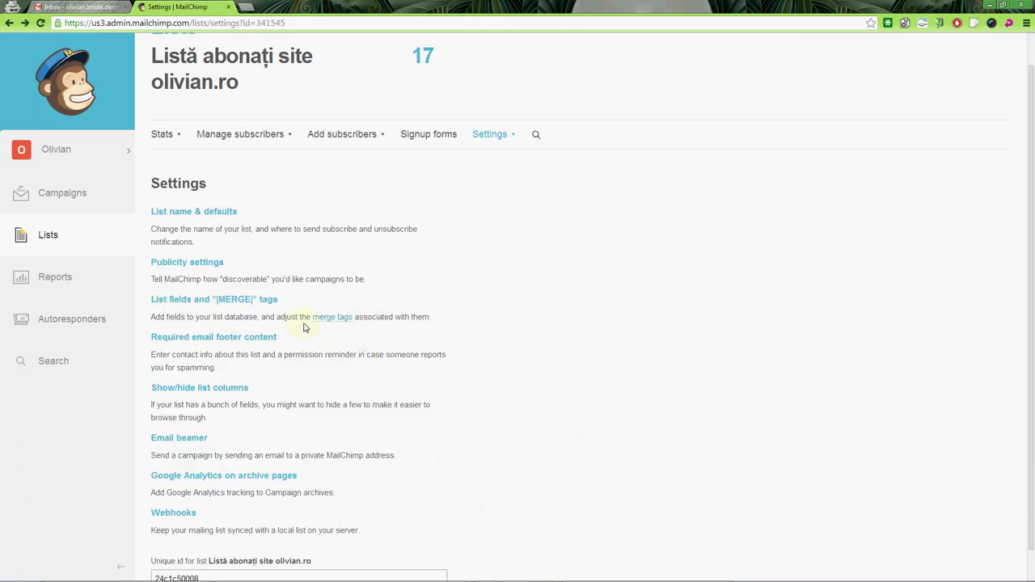
{"action": "left_click", "coordinate": [267, 300]}
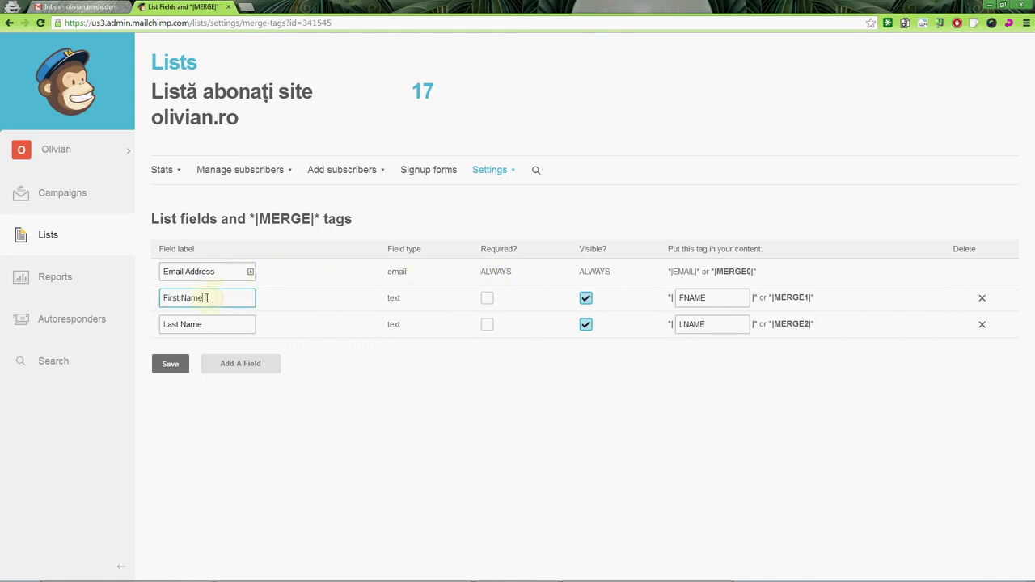
Step: Relabel the list fields as Adresă de email, Prenume and Nume de familie
{"action": "left_click_drag", "start_coordinate": [212, 298], "coordinate": [171, 298]}
{"action": "left_click", "coordinate": [187, 272]}
{"action": "left_click", "coordinate": [208, 298]}
{"action": "key", "text": "ctrl+a"}
{"action": "key", "text": "shift+Tab"}
{"action": "type", "text": "Ad"}
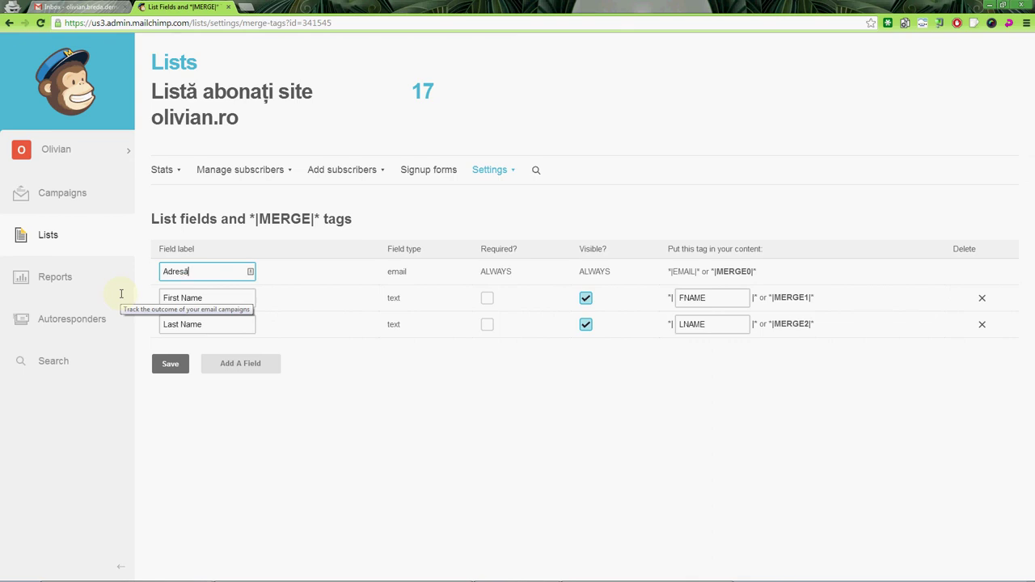
{"action": "type", "text": "resă de email"}
{"action": "key", "text": "Tab"}
{"action": "type", "text": "Prenum"}
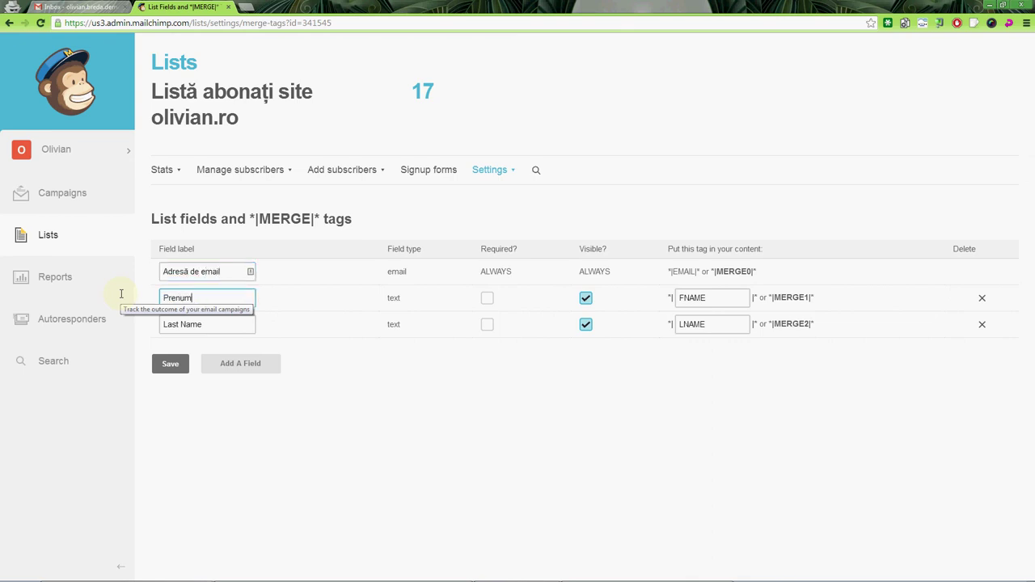
{"action": "type", "text": "e"}
{"action": "key", "text": "Tab"}
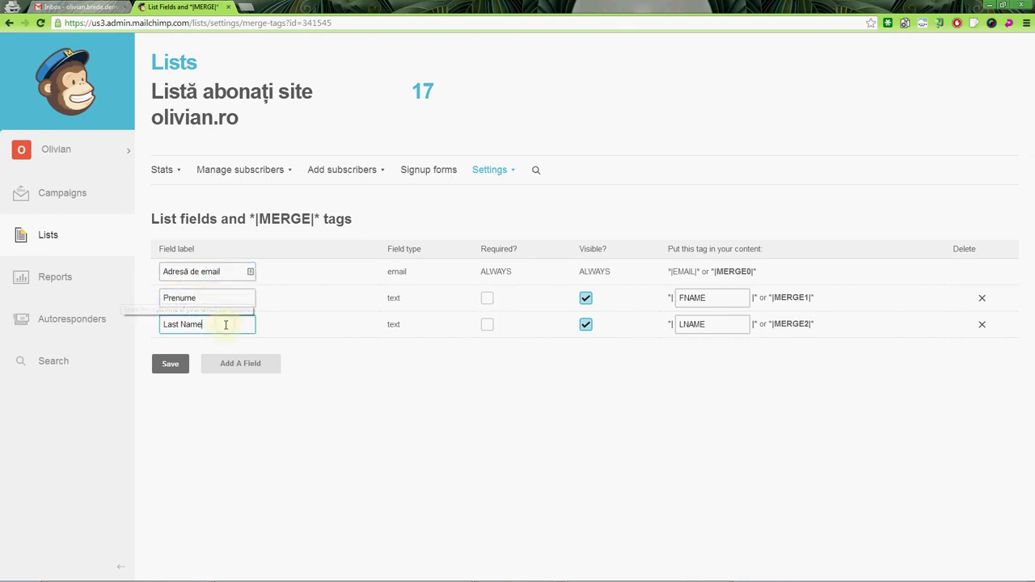
{"action": "left_click_drag", "start_coordinate": [224, 324], "coordinate": [145, 324]}
{"action": "type", "text": "Nume de familie"}
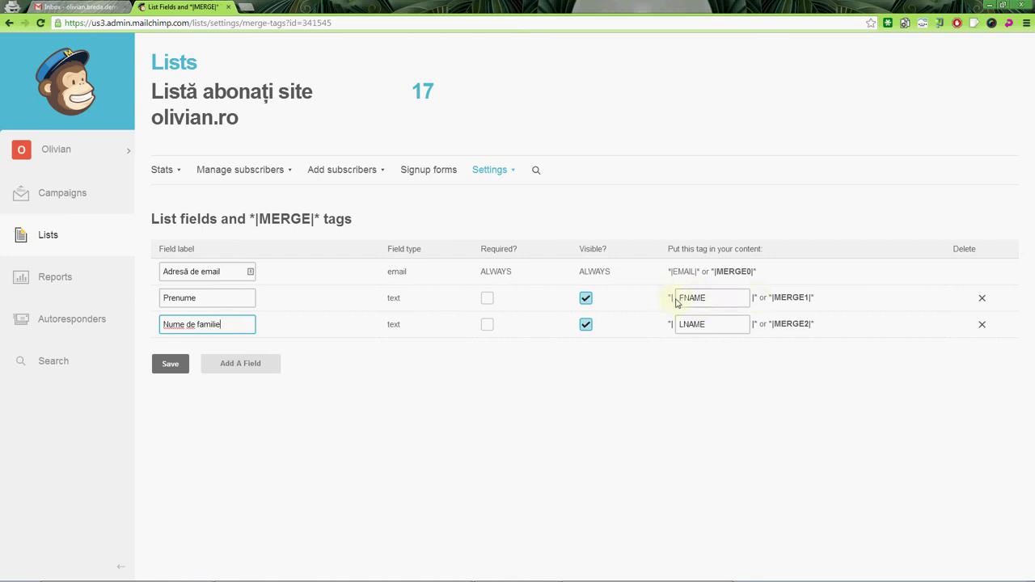
Step: Retype the FNAME merge tag and make the Prenume field not required
{"action": "left_click", "coordinate": [745, 298]}
{"action": "double_click", "coordinate": [744, 297]}
{"action": "type", "text": "PRENU"}
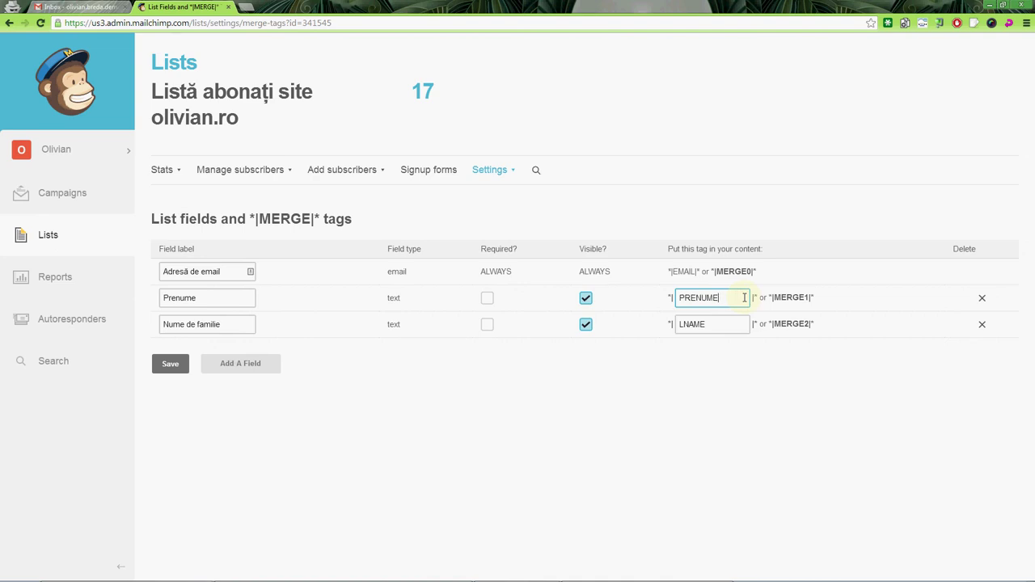
{"action": "type", "text": "ME"}
{"action": "type", "text": "F"}
{"action": "type", "text": "FNA"}
{"action": "left_click_drag", "start_coordinate": [482, 271], "coordinate": [520, 275]}
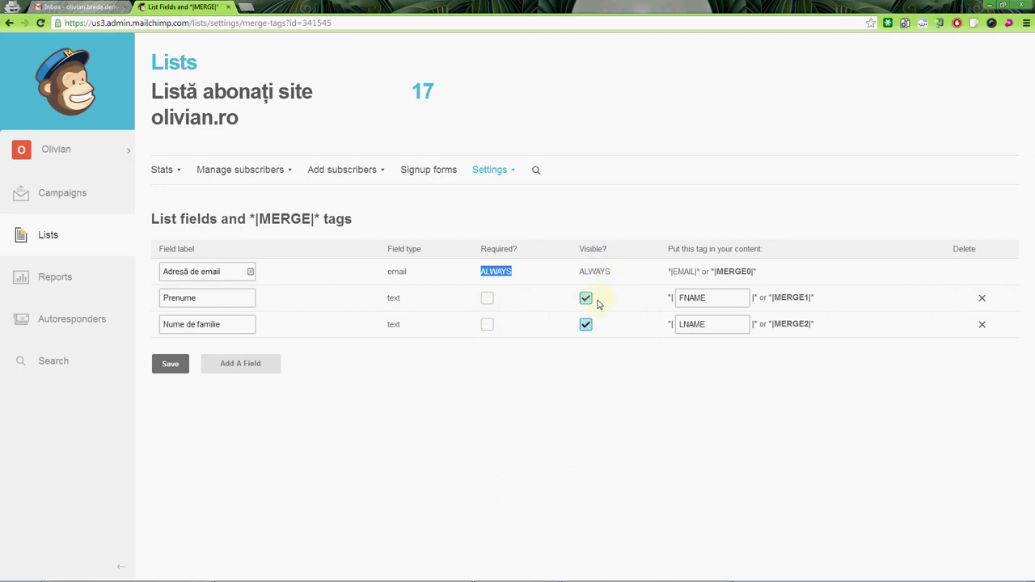
{"action": "left_click_drag", "start_coordinate": [586, 272], "coordinate": [613, 273]}
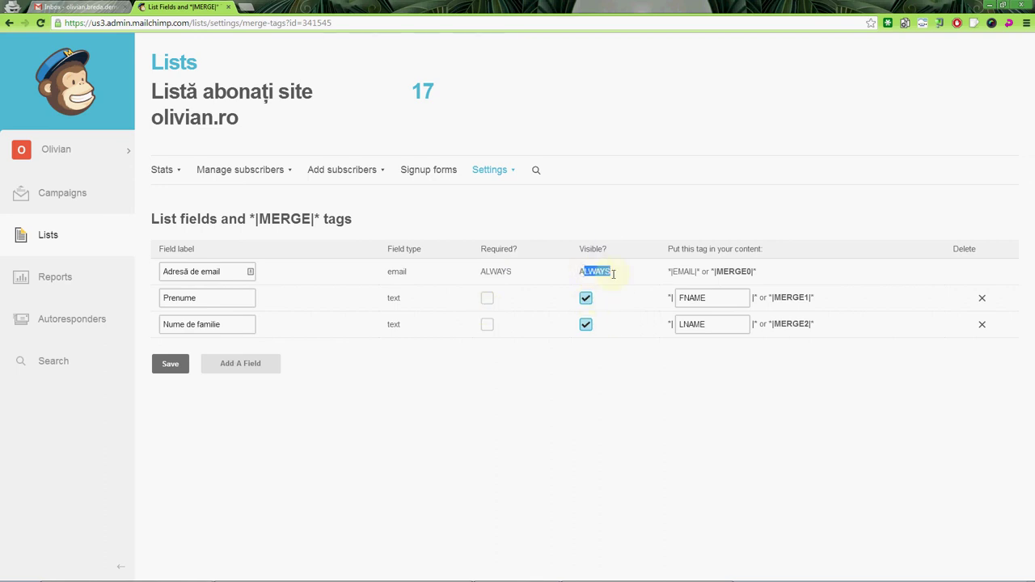
{"action": "left_click", "coordinate": [487, 298]}
{"action": "left_click", "coordinate": [586, 325]}
{"action": "left_click", "coordinate": [272, 363]}
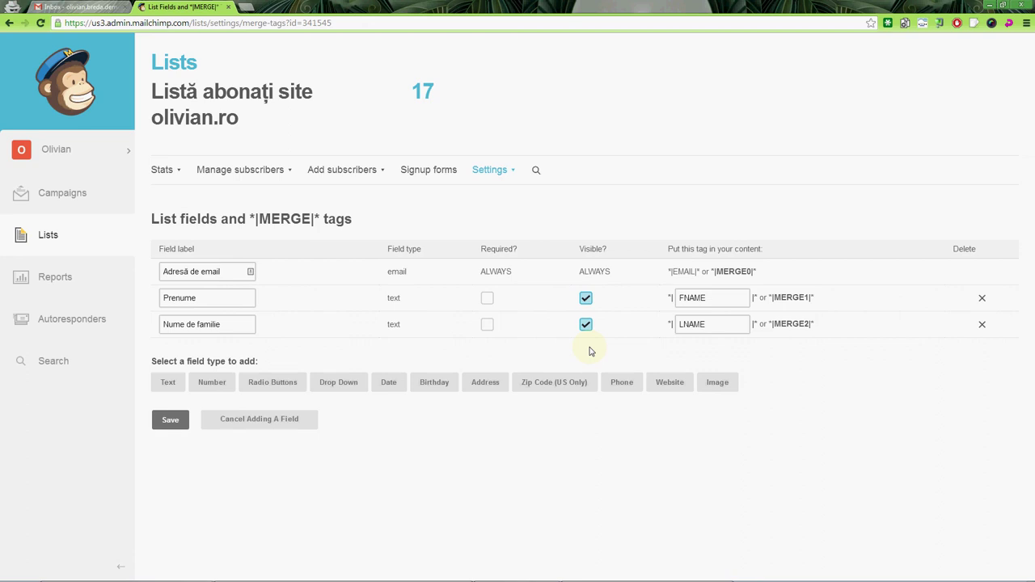
{"action": "left_click", "coordinate": [49, 235]}
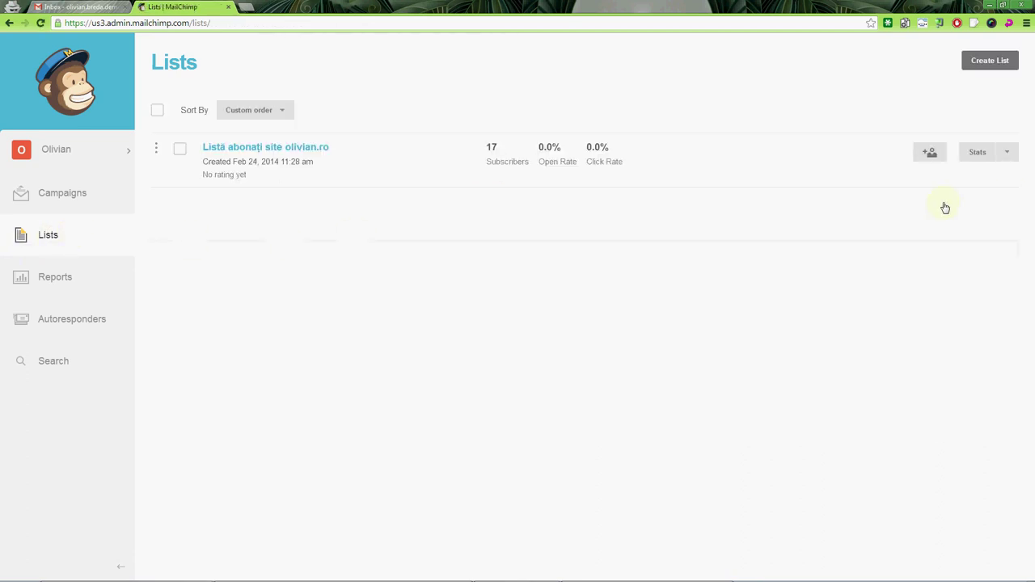
Step: Review the list's Publicity settings (public campaigns, archive bar), then return to Settings
{"action": "left_click", "coordinate": [1008, 154]}
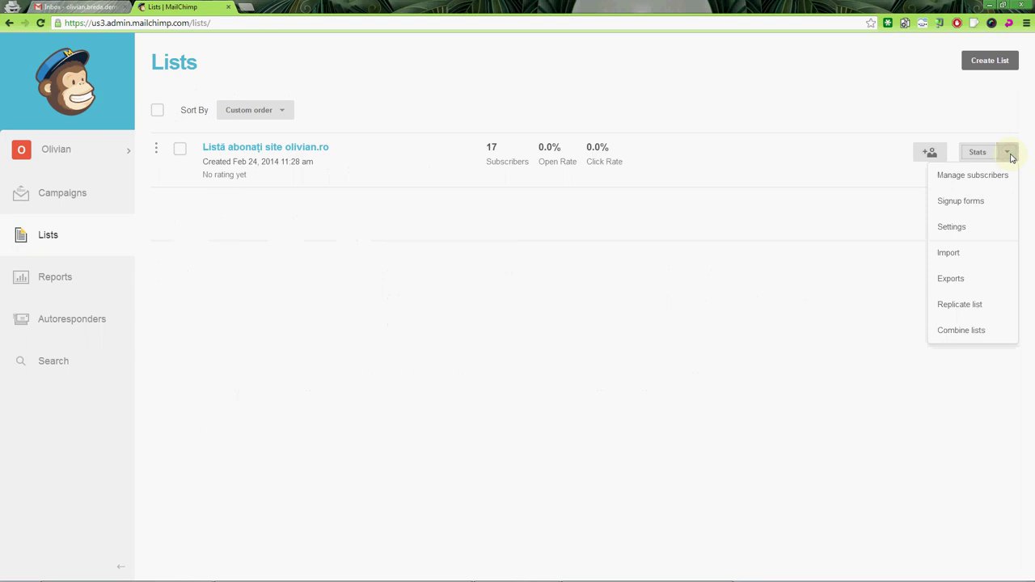
{"action": "left_click", "coordinate": [993, 227]}
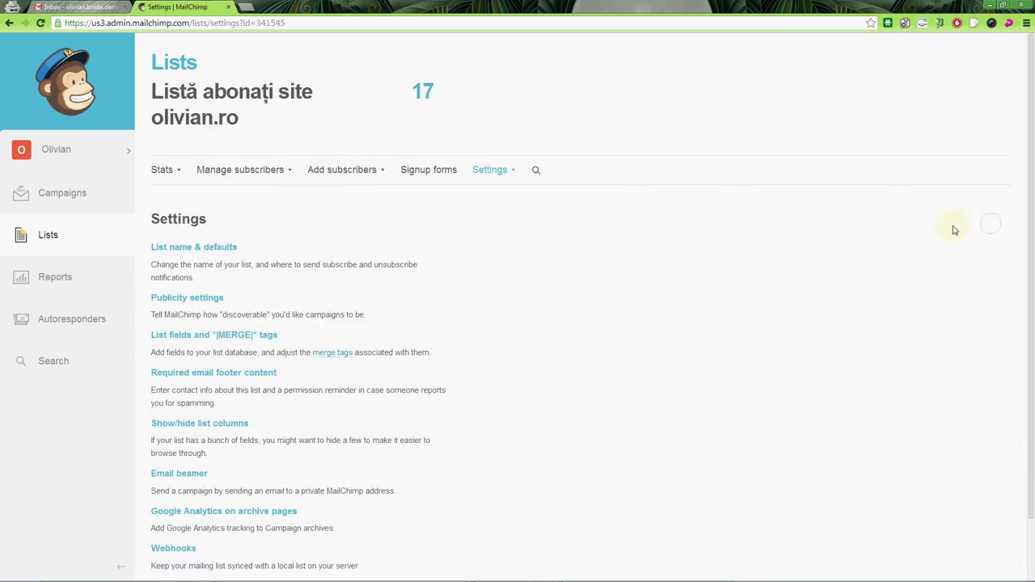
{"action": "scroll", "coordinate": [585, 236], "scroll_direction": "down", "scroll_amount": 2}
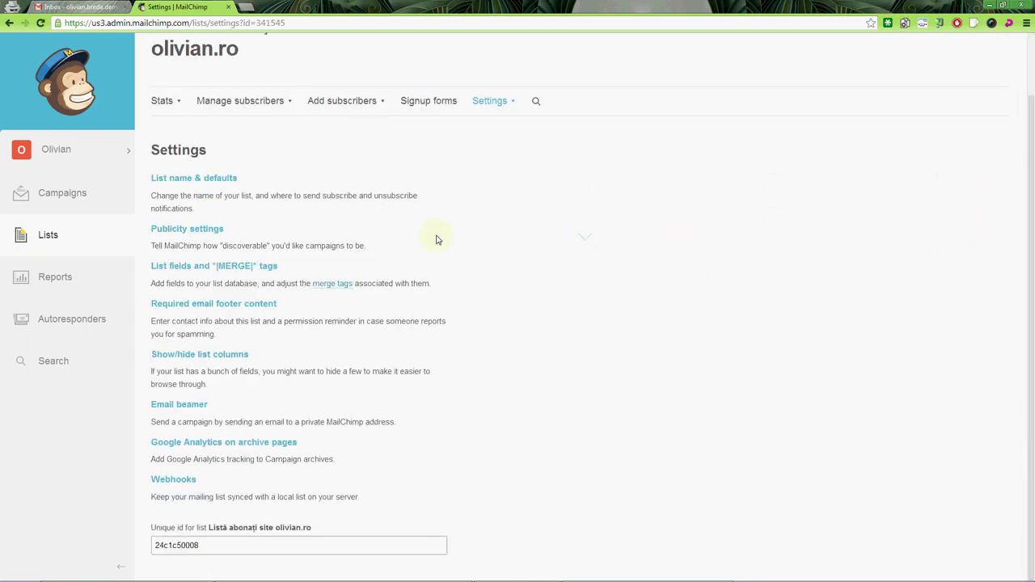
{"action": "left_click", "coordinate": [205, 230]}
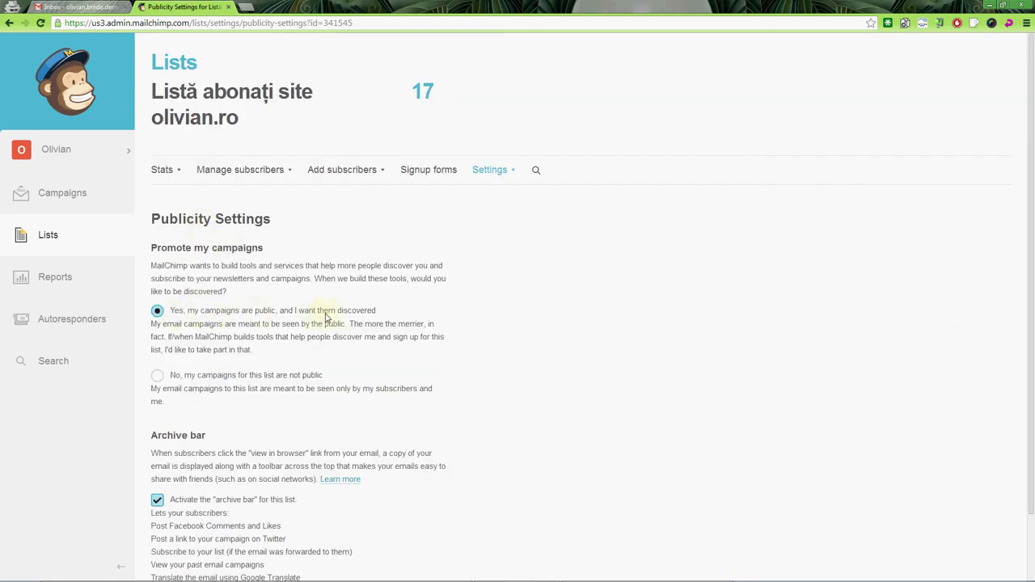
{"action": "scroll", "coordinate": [292, 413], "scroll_direction": "down", "scroll_amount": 1}
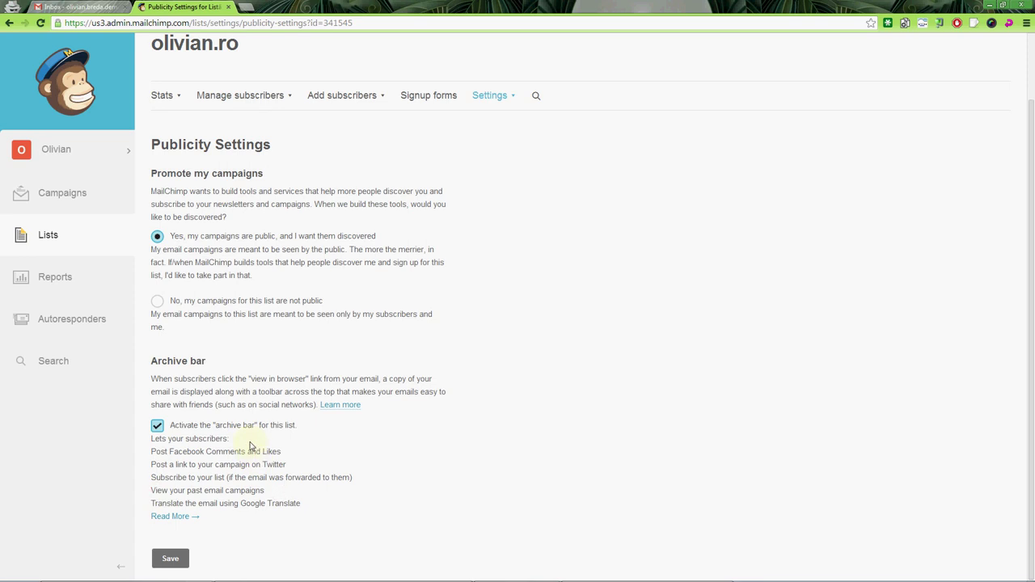
{"action": "key", "text": "alt+Left"}
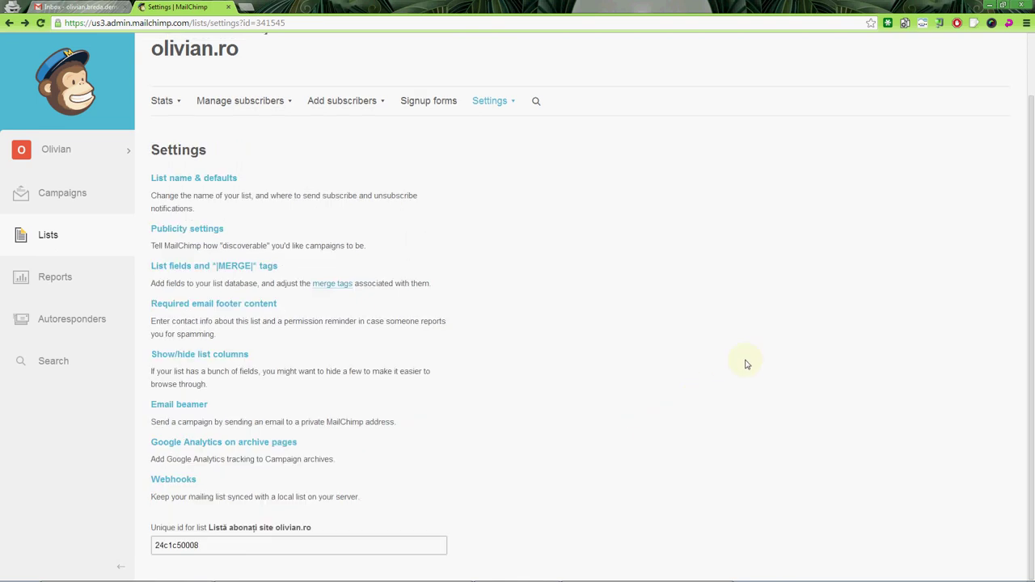
Step: Review the olivian.ro permission reminder and the owner's contact fields in the required footer, then save them
{"action": "left_click", "coordinate": [237, 305]}
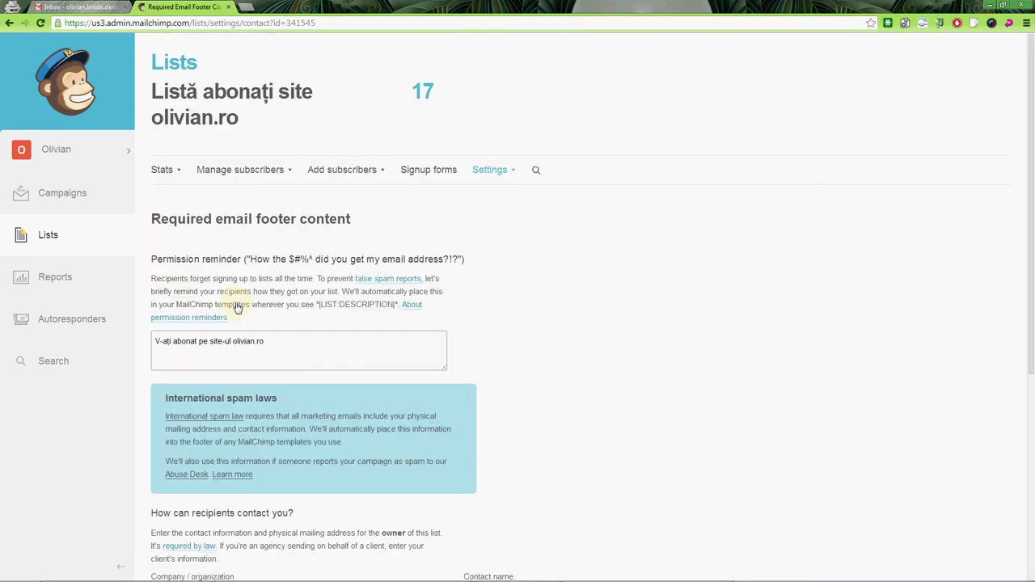
{"action": "left_click", "coordinate": [258, 345]}
{"action": "scroll", "coordinate": [323, 379], "scroll_direction": "down", "scroll_amount": 2}
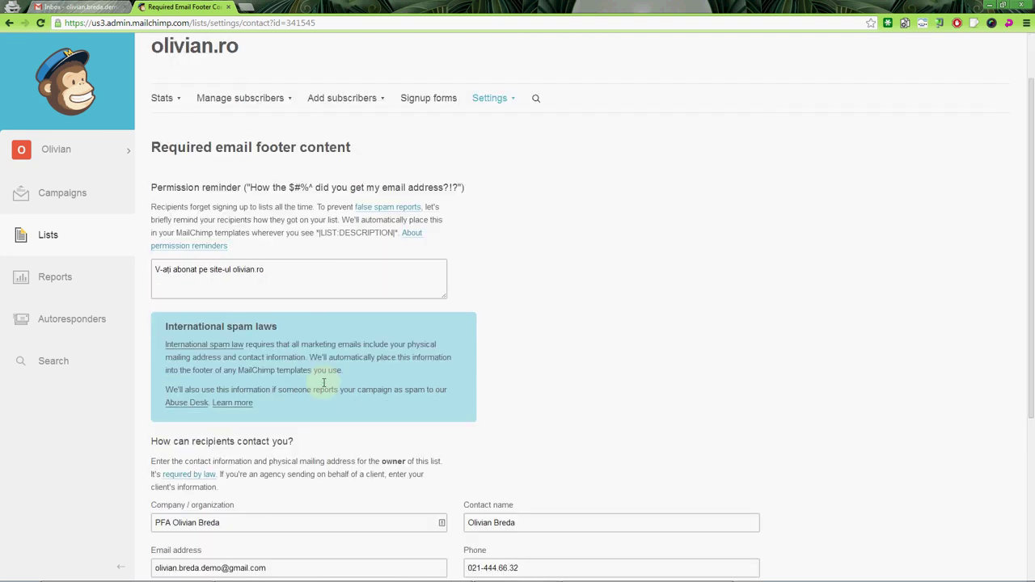
{"action": "scroll", "coordinate": [344, 373], "scroll_direction": "up", "scroll_amount": 1}
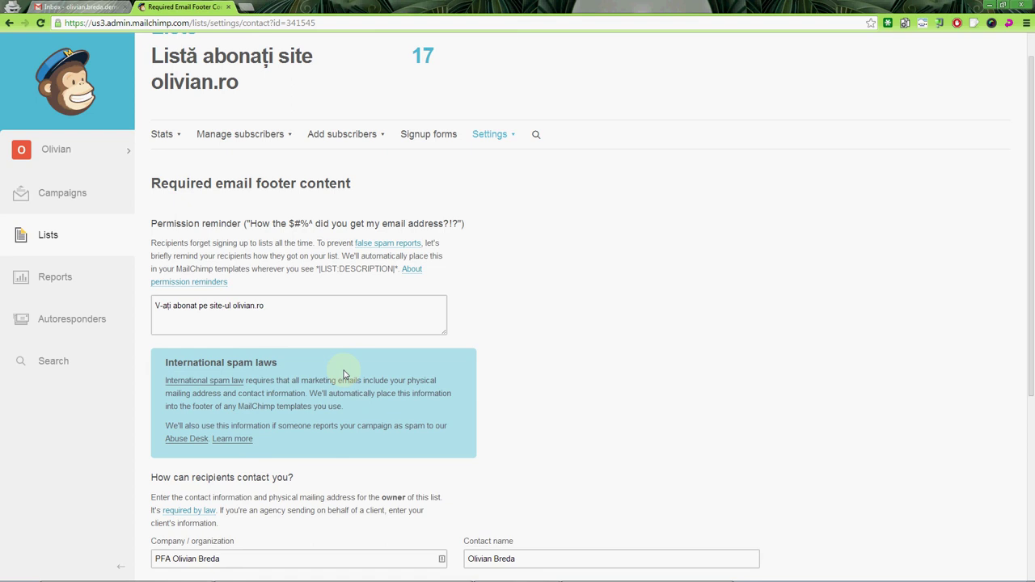
{"action": "scroll", "coordinate": [380, 323], "scroll_direction": "down", "scroll_amount": 4}
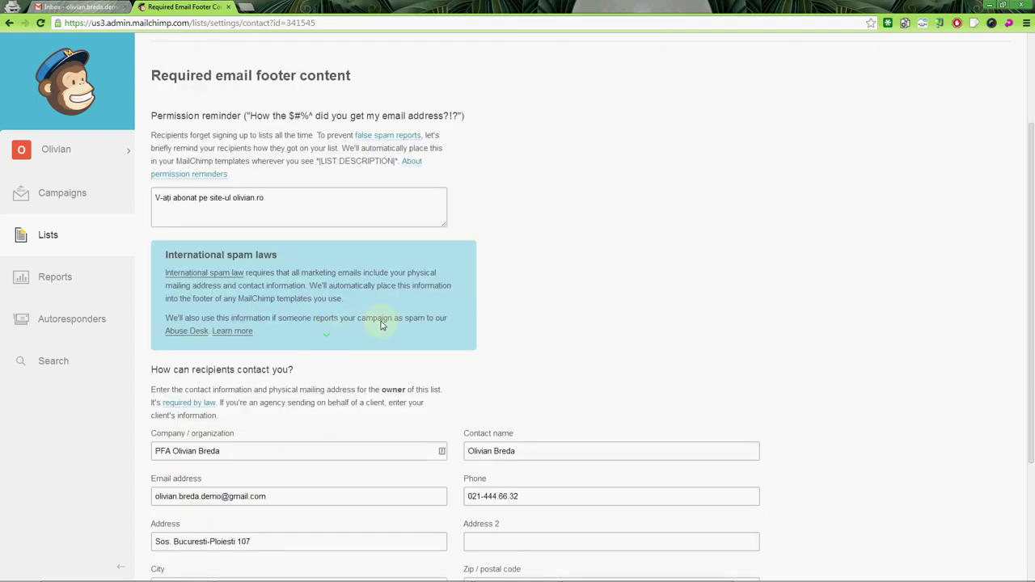
{"action": "left_click", "coordinate": [523, 356]}
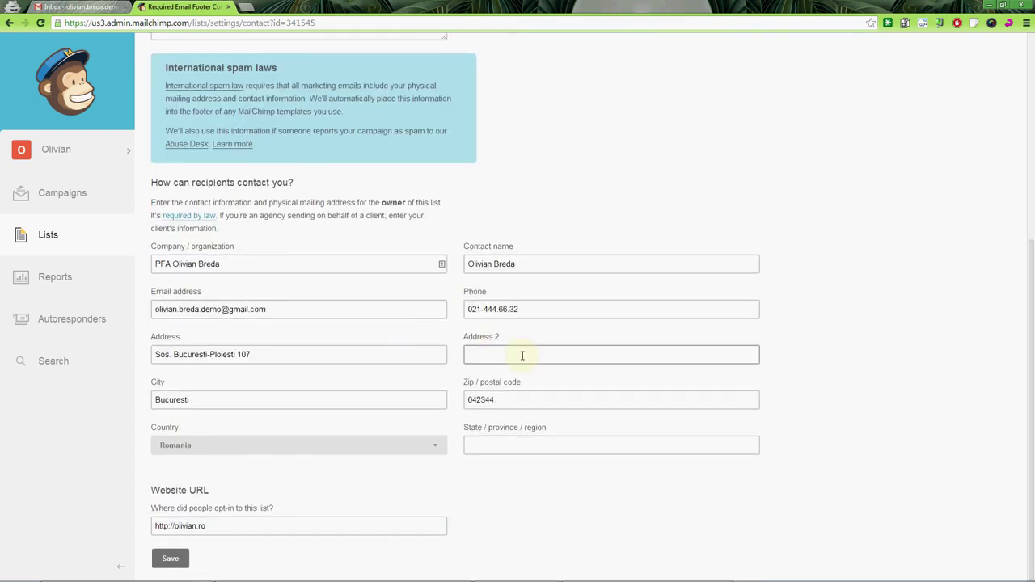
{"action": "left_click", "coordinate": [169, 558]}
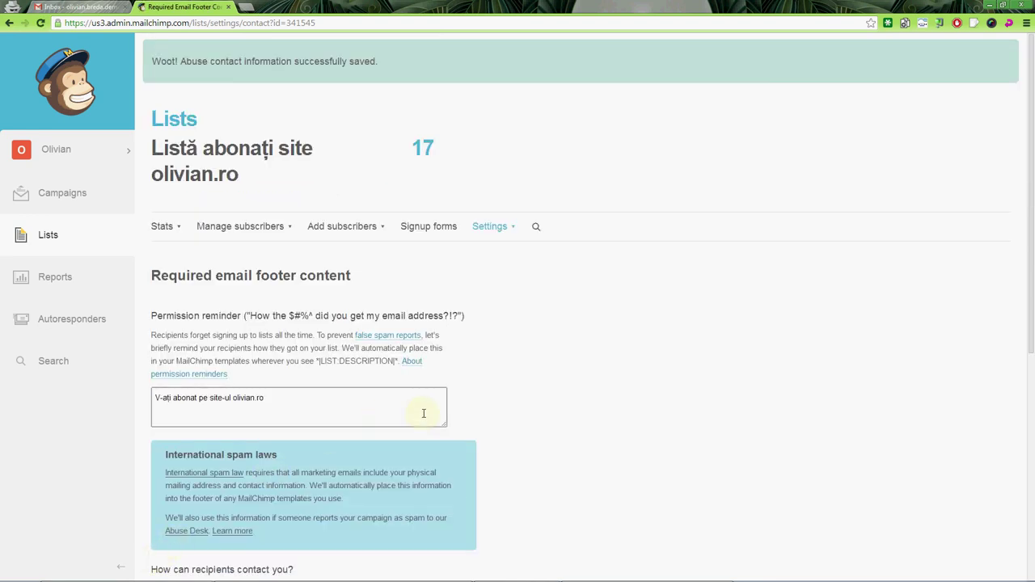
Step: Check the Address 2, state/region and phone fields, then return to the list Settings page
{"action": "scroll", "coordinate": [423, 414], "scroll_direction": "down", "scroll_amount": 5}
{"action": "left_click", "coordinate": [496, 382]}
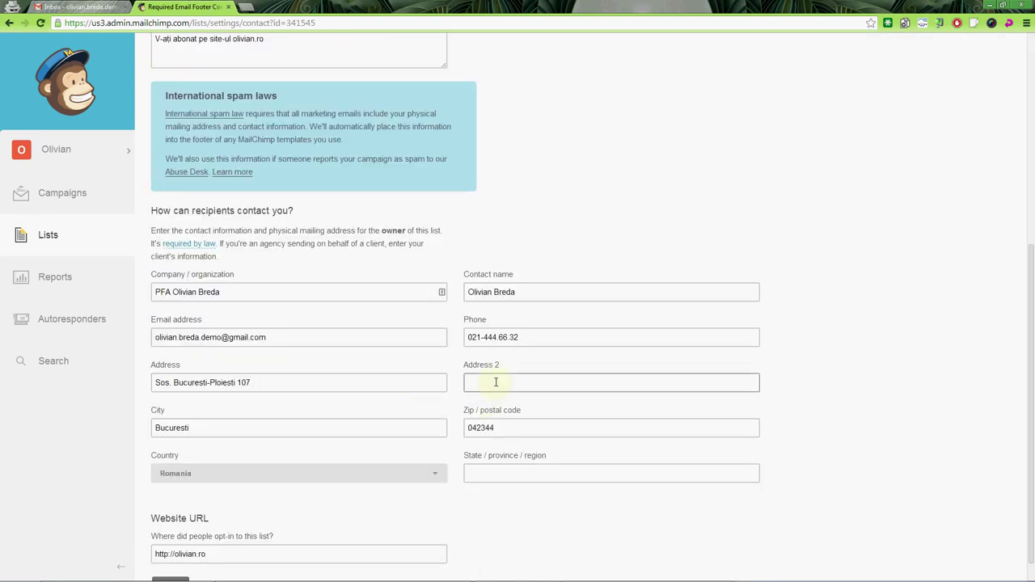
{"action": "left_click", "coordinate": [499, 475]}
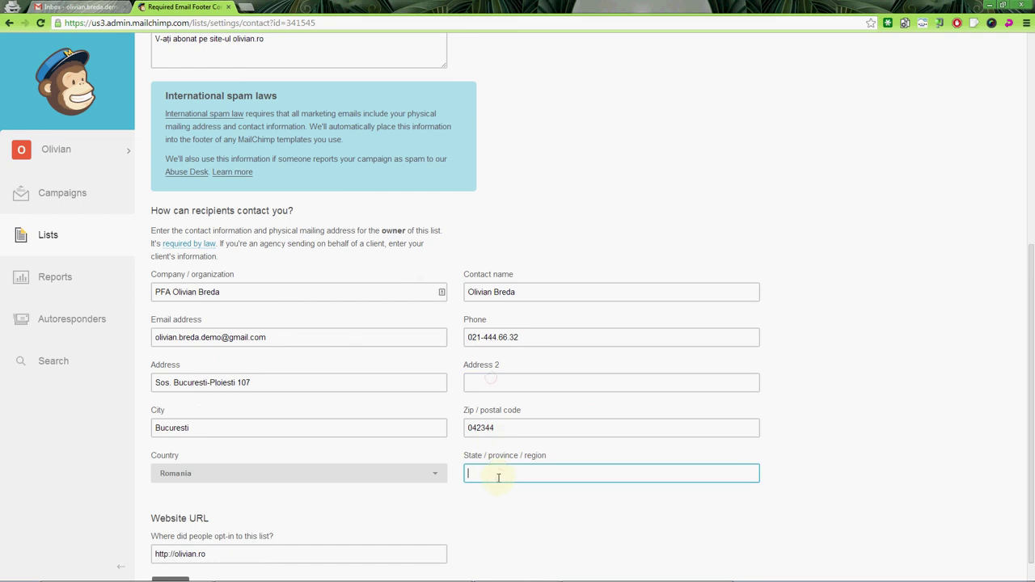
{"action": "left_click", "coordinate": [527, 338]}
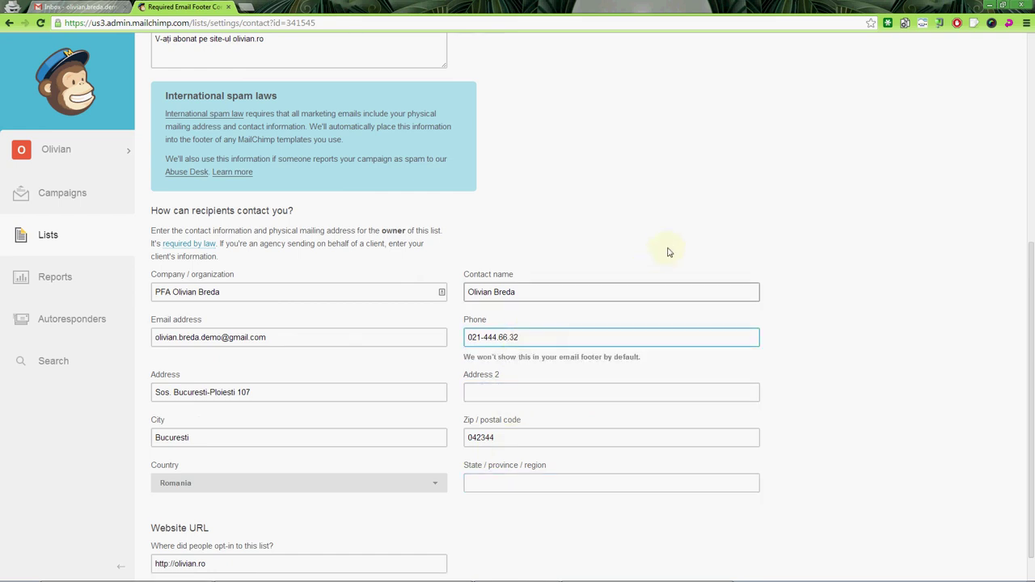
{"action": "scroll", "coordinate": [684, 243], "scroll_direction": "down", "scroll_amount": 1}
{"action": "left_click", "coordinate": [685, 226]}
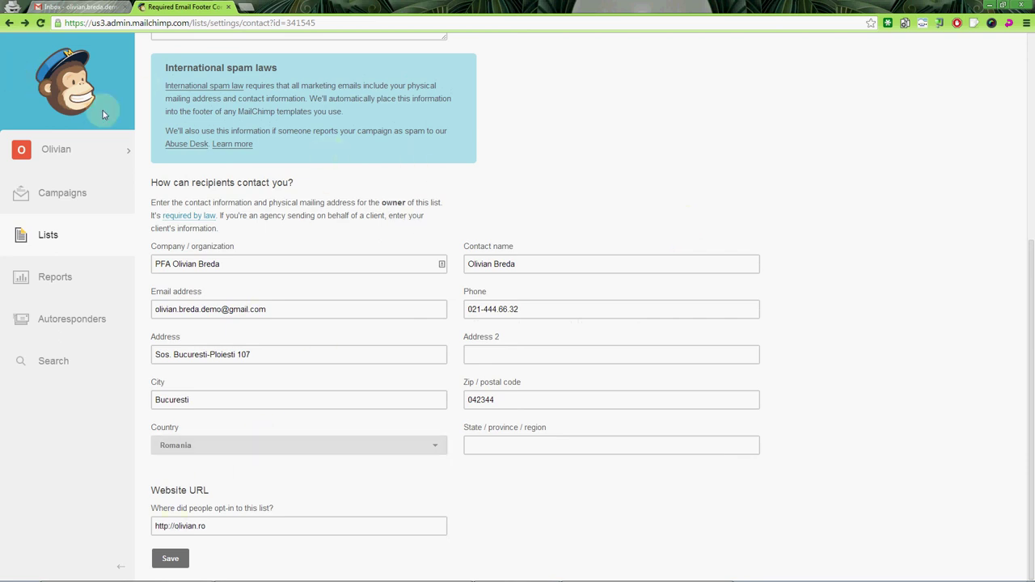
{"action": "left_click", "coordinate": [9, 22]}
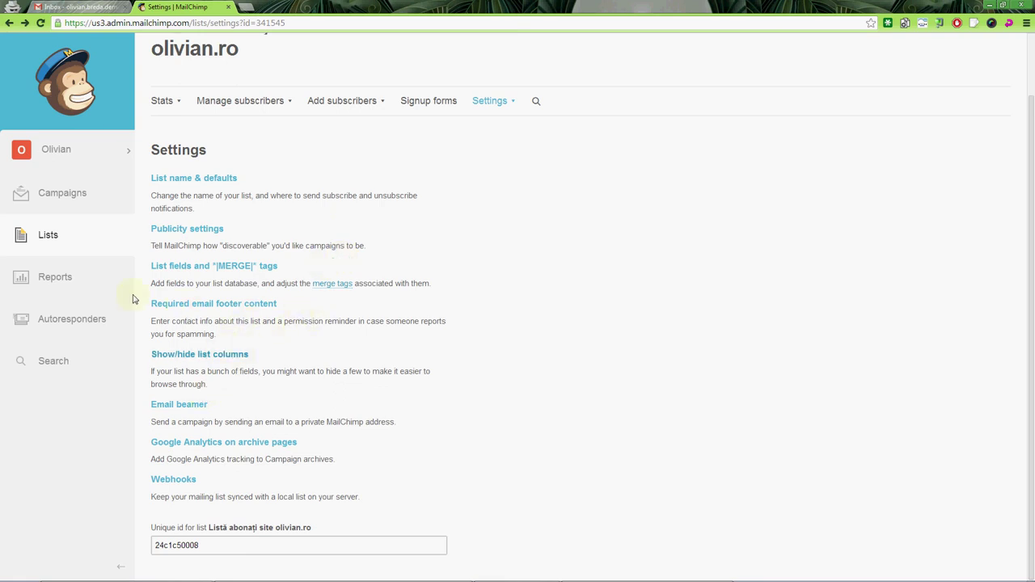
Step: From the Lists overview, open Manage subscribers for the 'Listă abonați site olivian.ro' list
{"action": "left_click", "coordinate": [58, 241]}
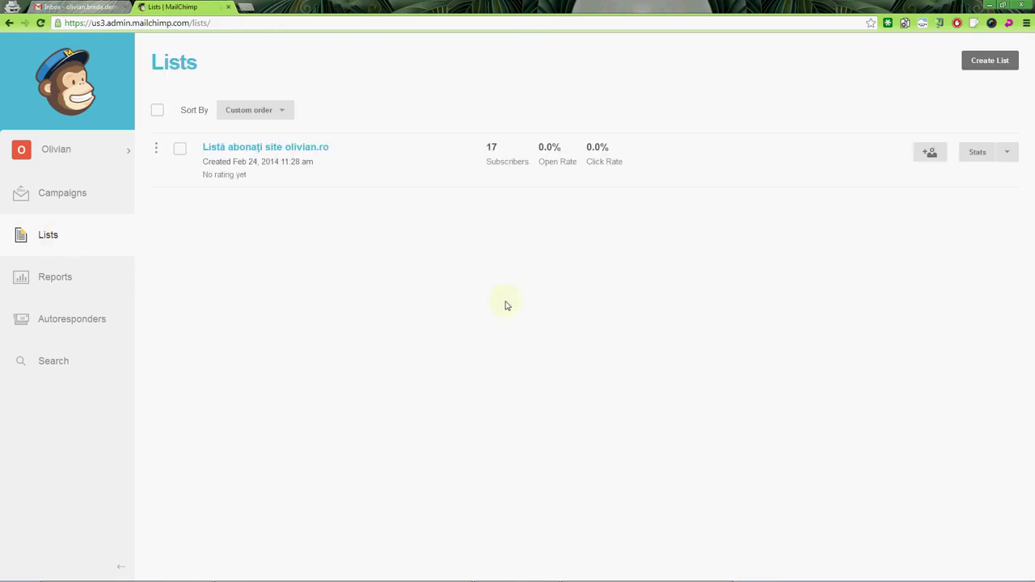
{"action": "left_click", "coordinate": [1007, 155]}
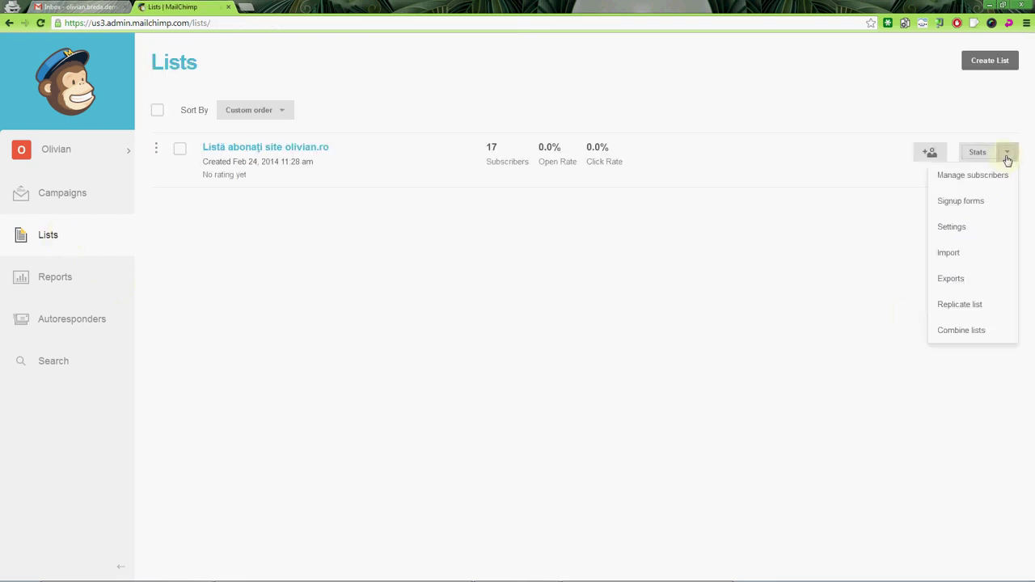
{"action": "left_click", "coordinate": [980, 227]}
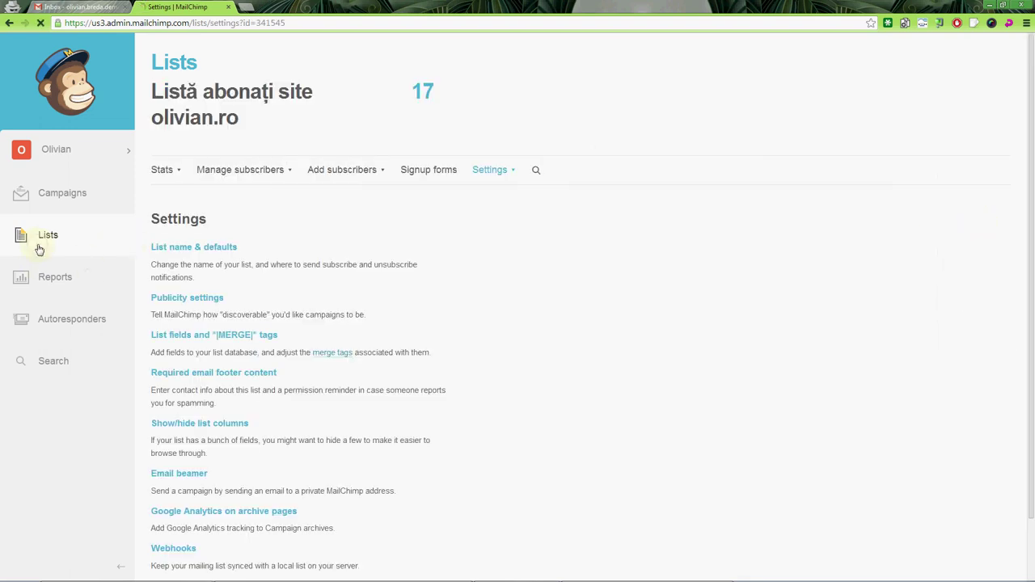
{"action": "left_click", "coordinate": [1008, 156]}
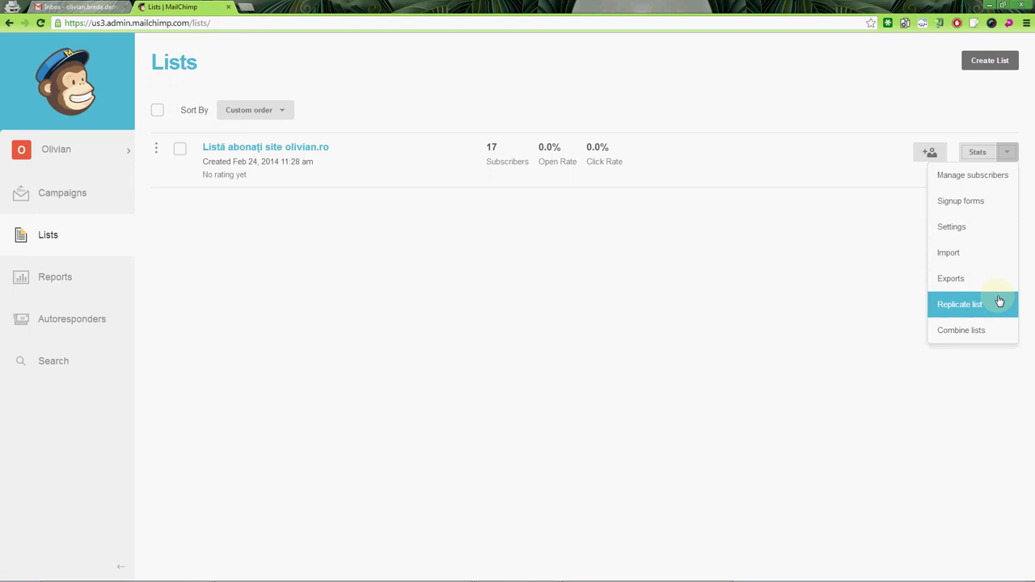
{"action": "left_click", "coordinate": [1000, 300]}
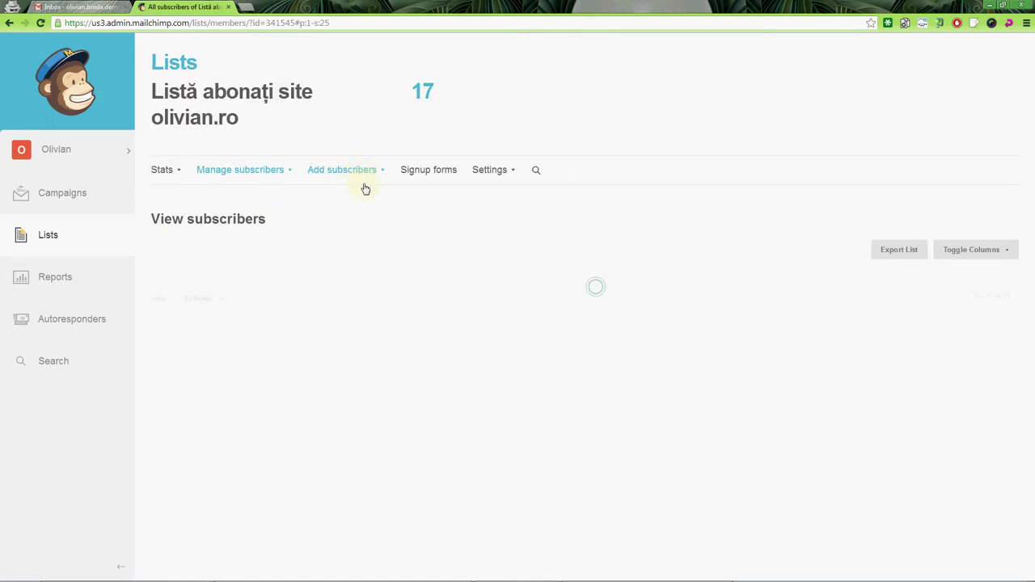
Step: Build a new segment with the condition Email Address contains 'ion' and preview its matches
{"action": "left_click", "coordinate": [491, 172]}
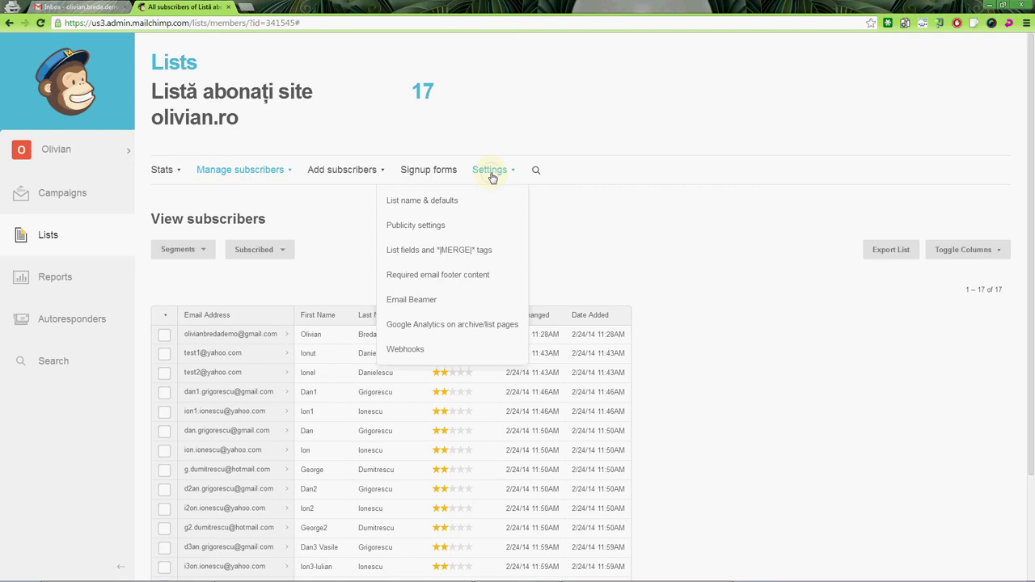
{"action": "left_click", "coordinate": [491, 173]}
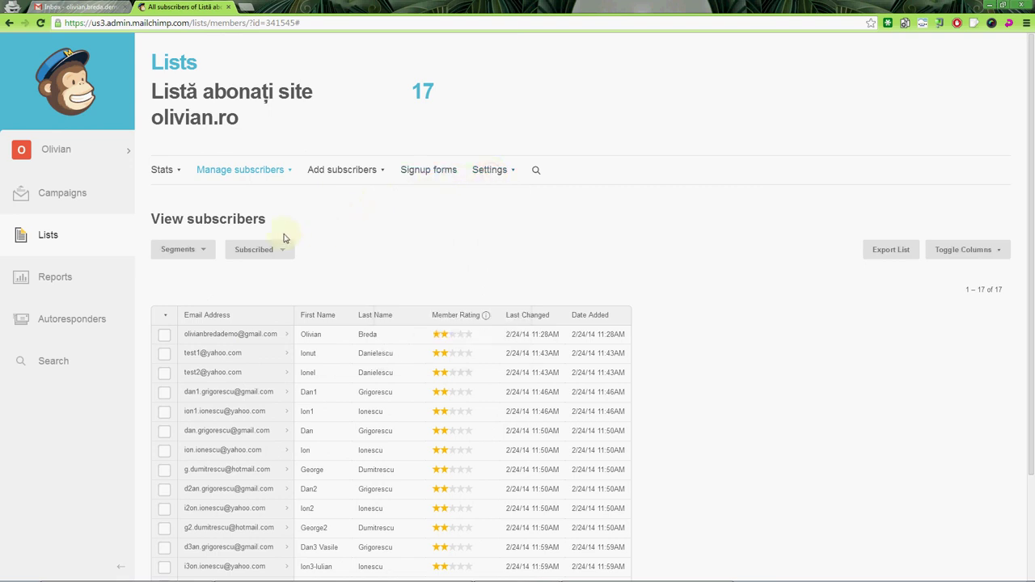
{"action": "left_click", "coordinate": [203, 250]}
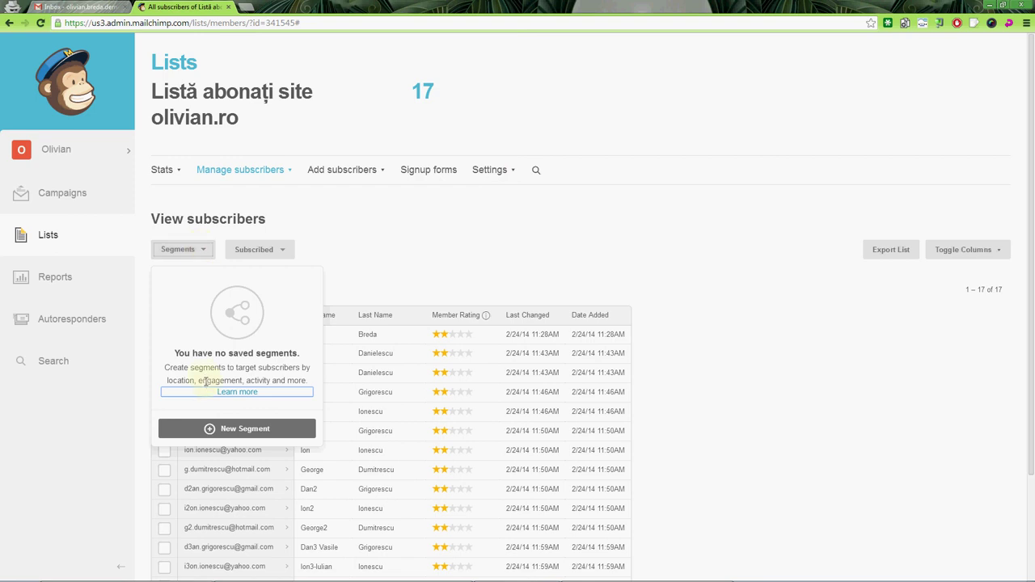
{"action": "left_click", "coordinate": [214, 428]}
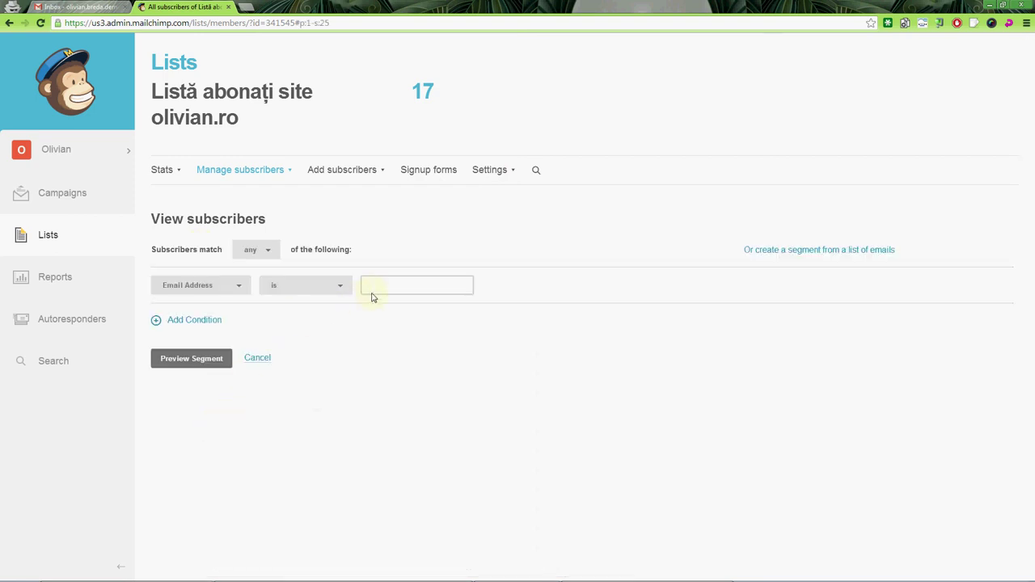
{"action": "left_click", "coordinate": [375, 290]}
{"action": "left_click", "coordinate": [335, 287]}
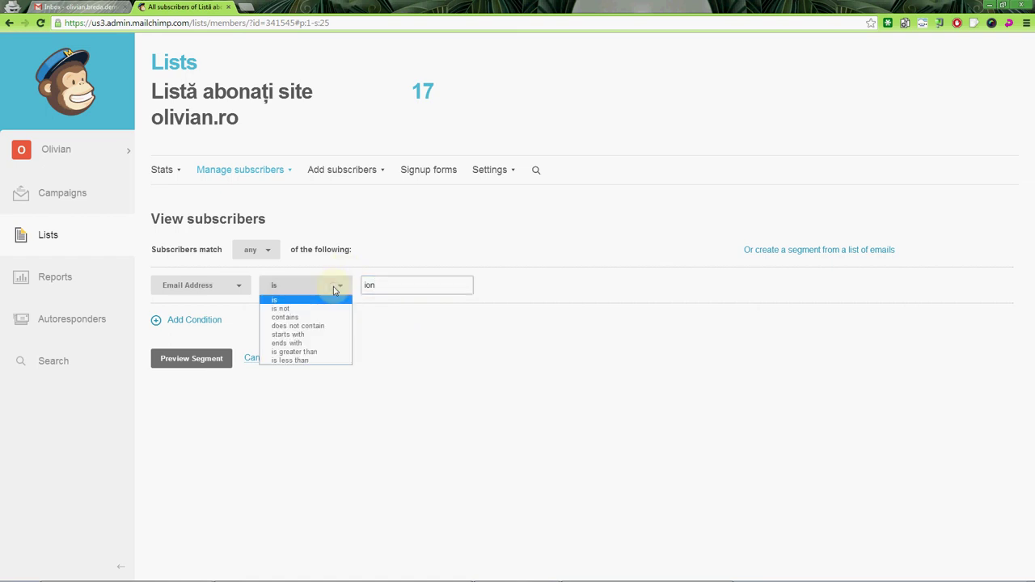
{"action": "left_click", "coordinate": [308, 318]}
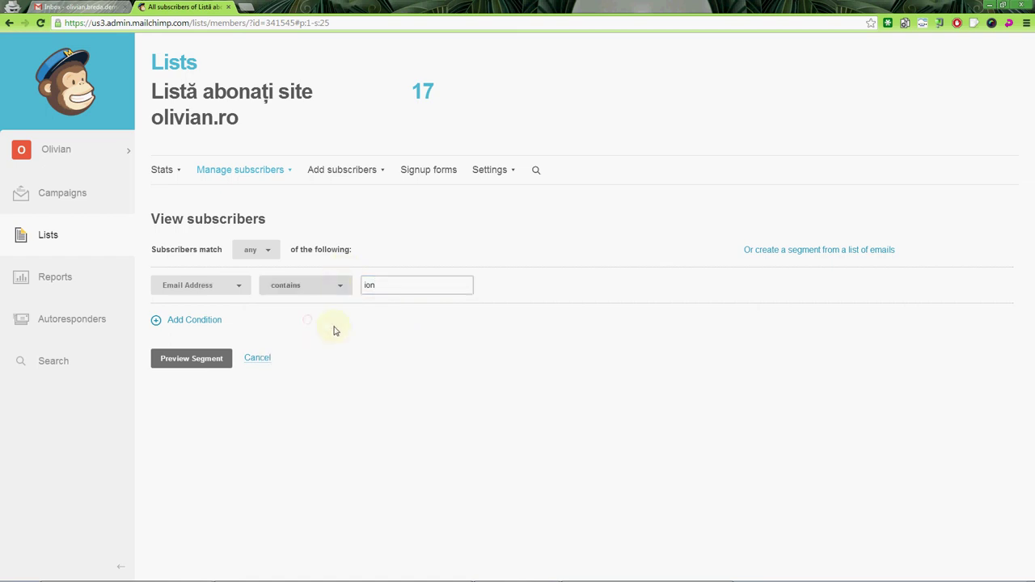
{"action": "left_click", "coordinate": [387, 289]}
{"action": "left_click", "coordinate": [178, 361]}
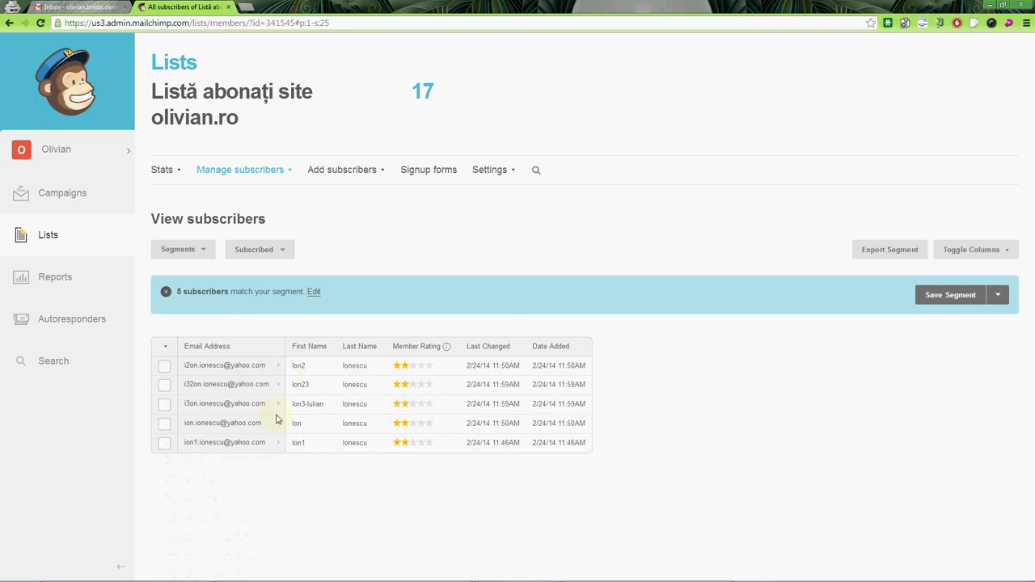
Step: Save the segment as 'Doar Ion' with auto-update enabled
{"action": "left_click", "coordinate": [1006, 298]}
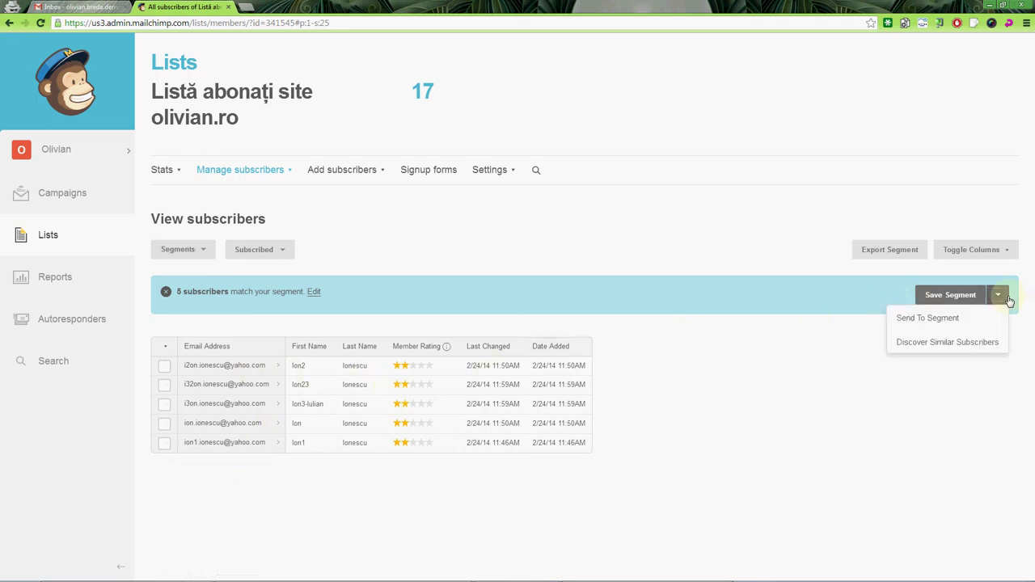
{"action": "left_click", "coordinate": [1003, 298]}
{"action": "left_click", "coordinate": [945, 294]}
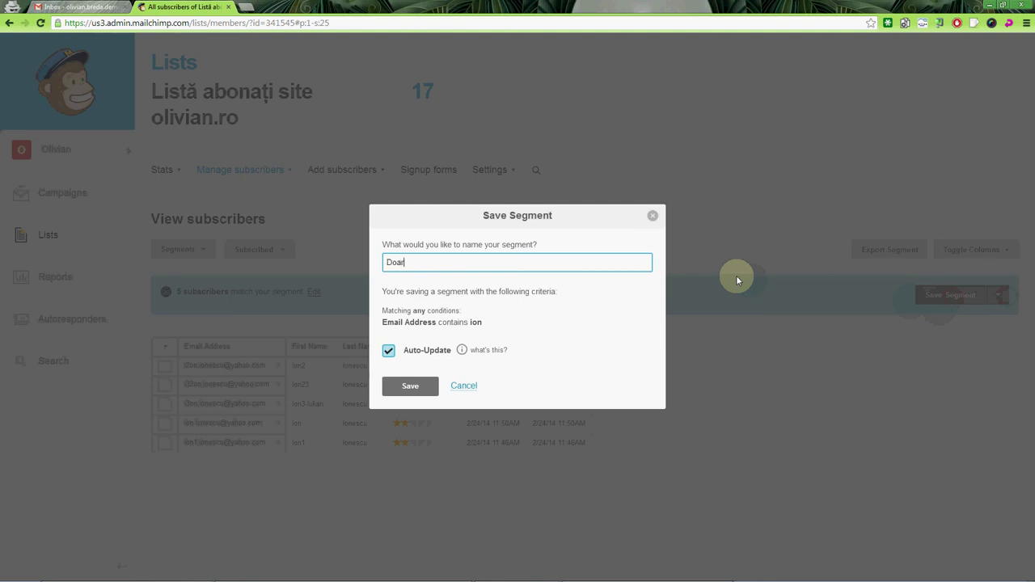
{"action": "left_click", "coordinate": [410, 386]}
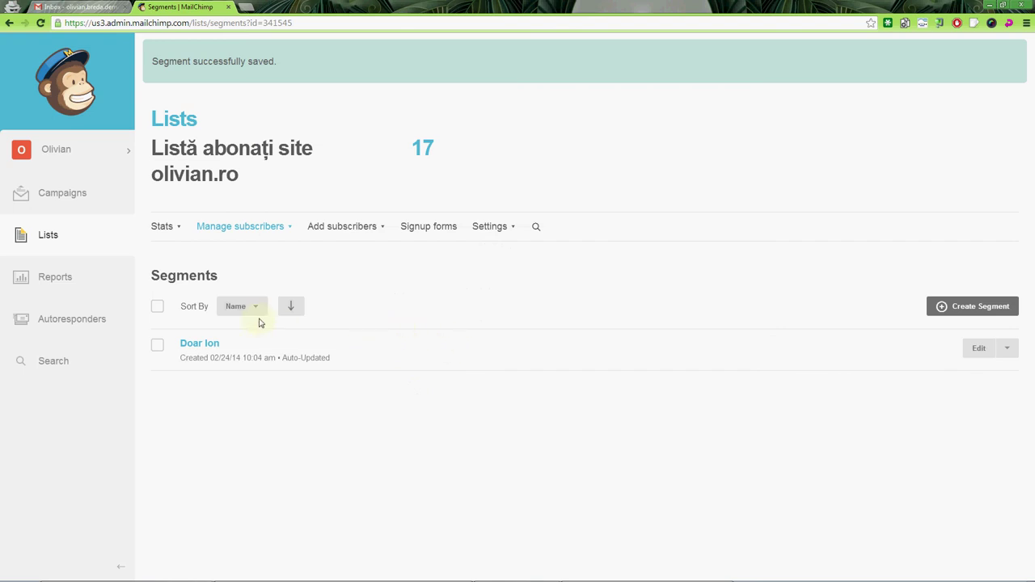
Step: Build another segment with Email Address contains 'Dan' and preview the matching subscribers
{"action": "left_click", "coordinate": [934, 306]}
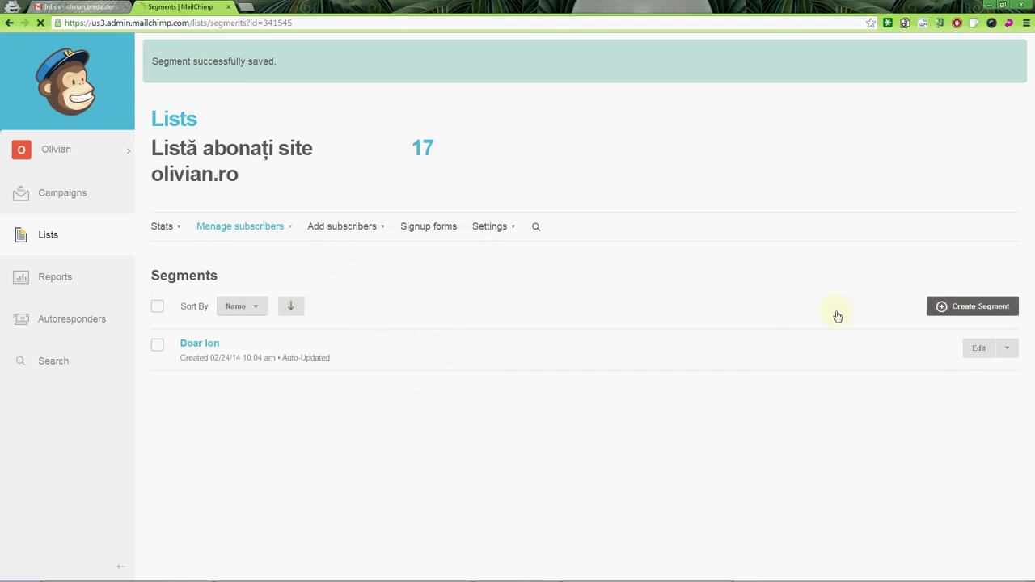
{"action": "left_click", "coordinate": [291, 286]}
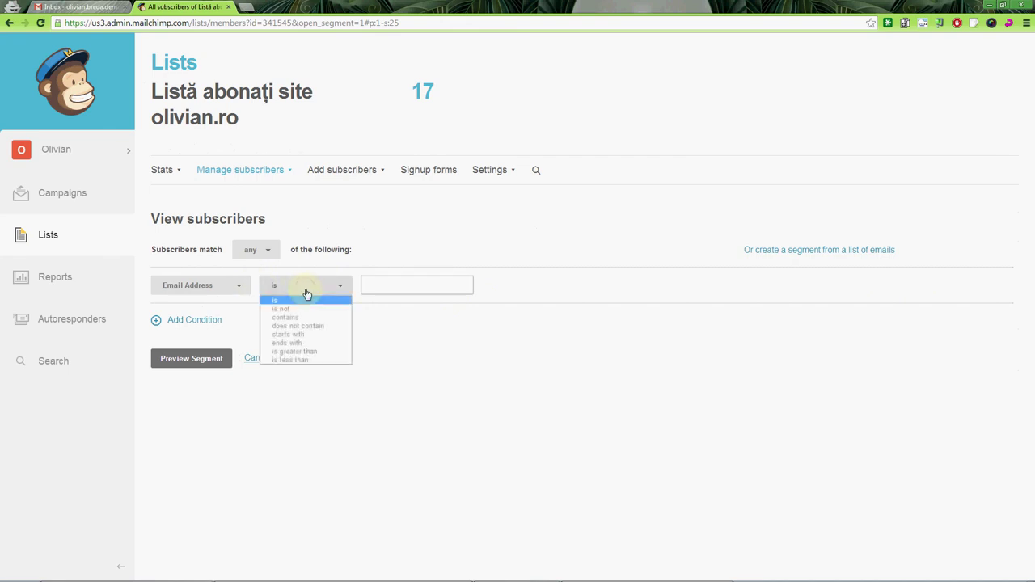
{"action": "left_click", "coordinate": [303, 319]}
{"action": "left_click", "coordinate": [372, 287]}
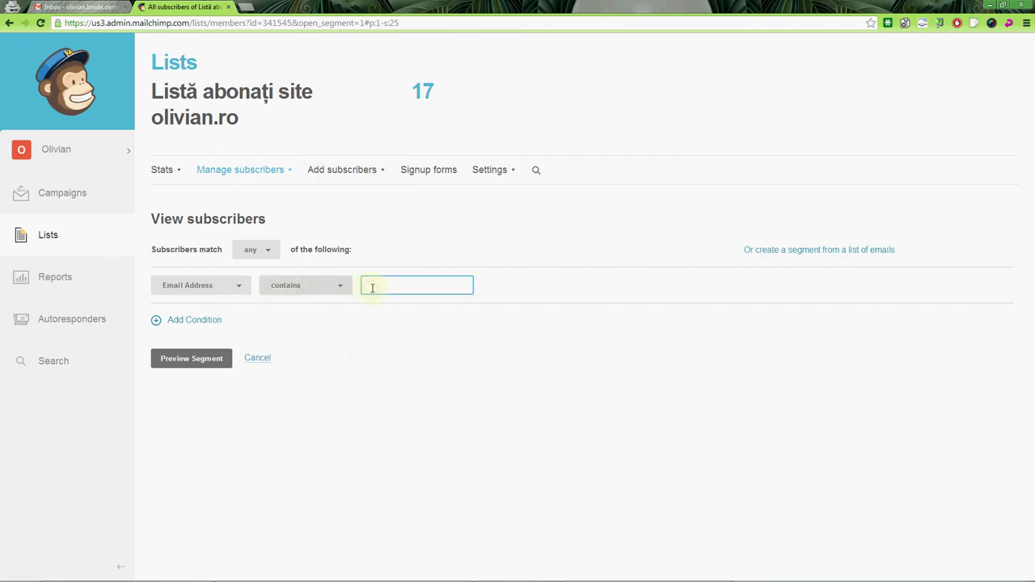
{"action": "left_click", "coordinate": [192, 358]}
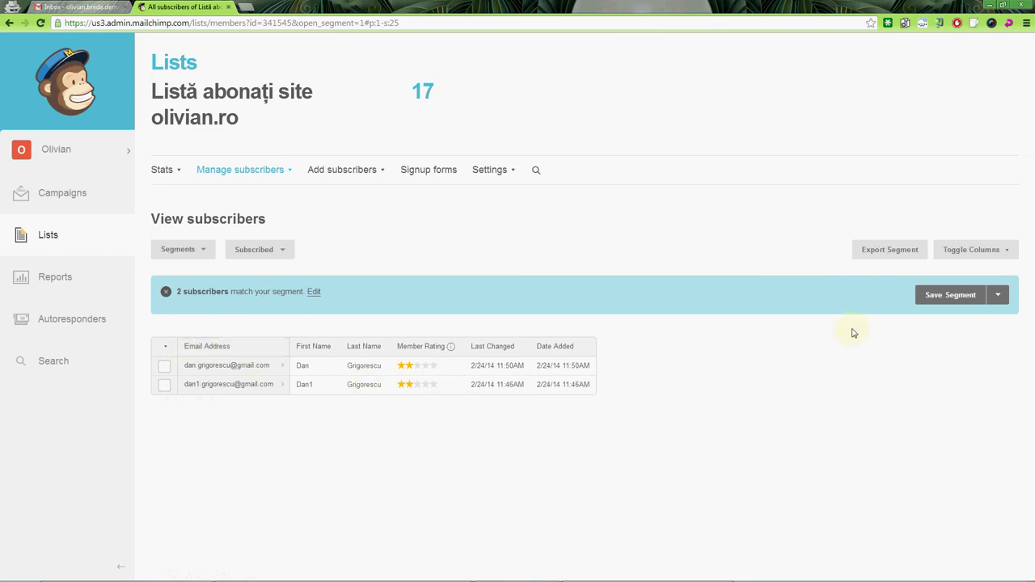
Step: Save it as auto-updating segment 'Doar Dan' and go to the Campaigns overview
{"action": "left_click", "coordinate": [948, 295]}
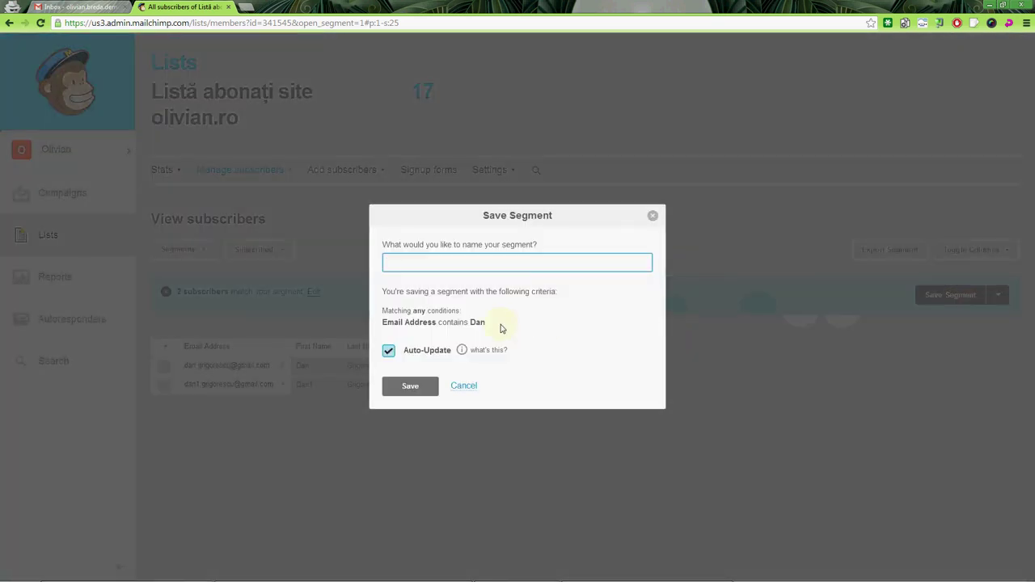
{"action": "type", "text": "Doar Dan"}
{"action": "left_click", "coordinate": [410, 386]}
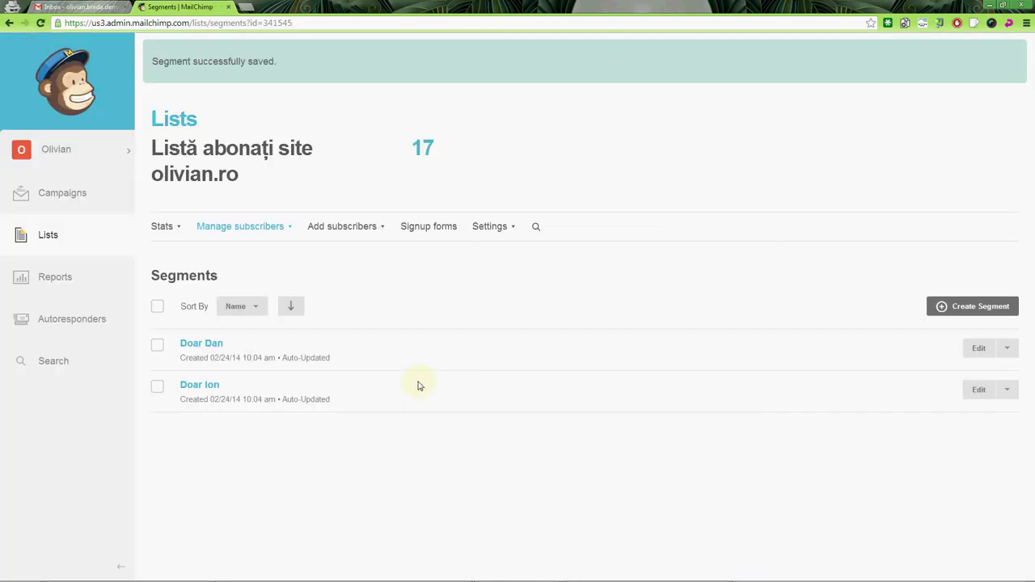
{"action": "left_click", "coordinate": [87, 194]}
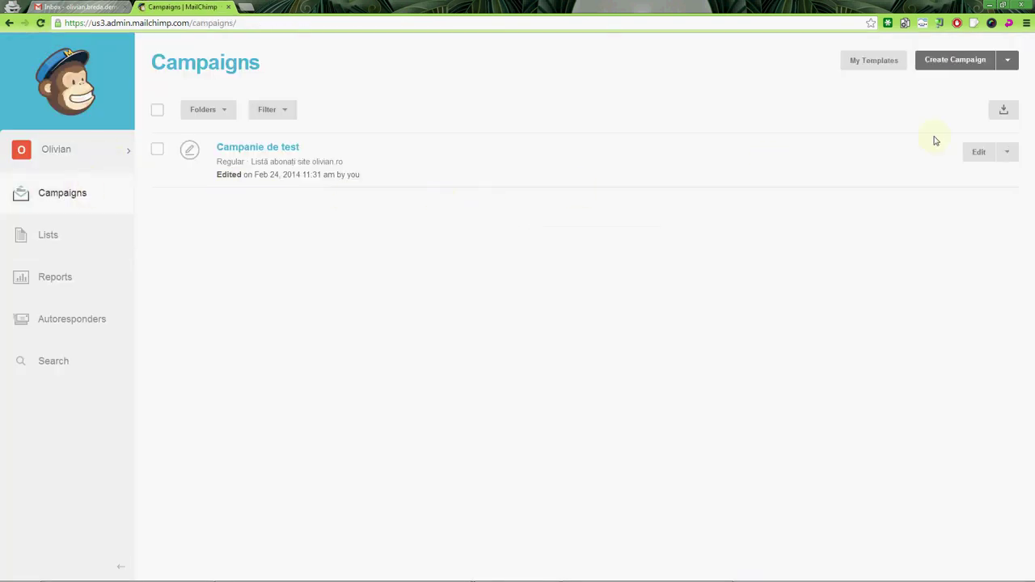
Step: Start a Regular ol' Campaign sent to the saved segment 'Doar Ion' and continue to setup
{"action": "left_click", "coordinate": [966, 62]}
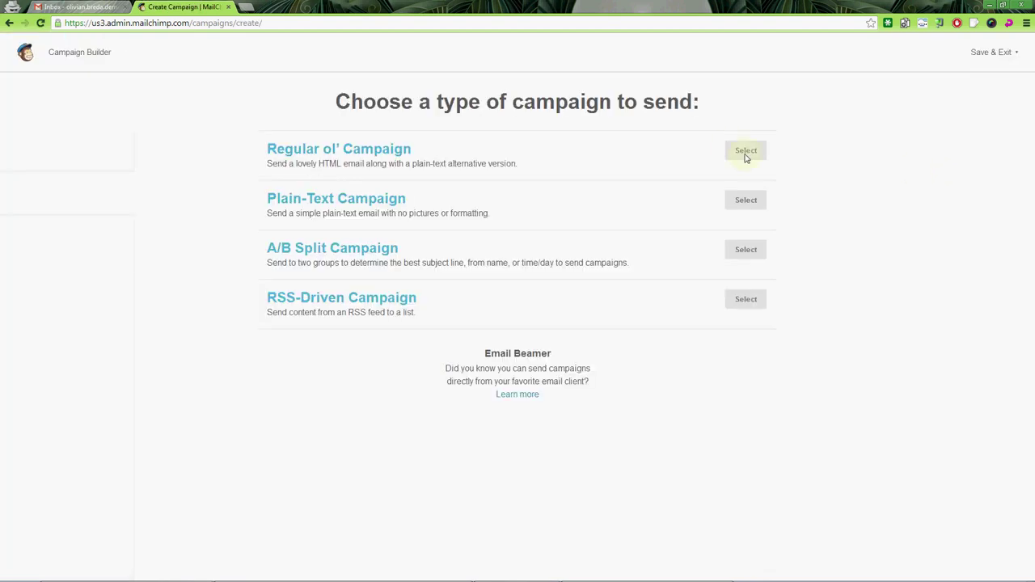
{"action": "left_click", "coordinate": [746, 155]}
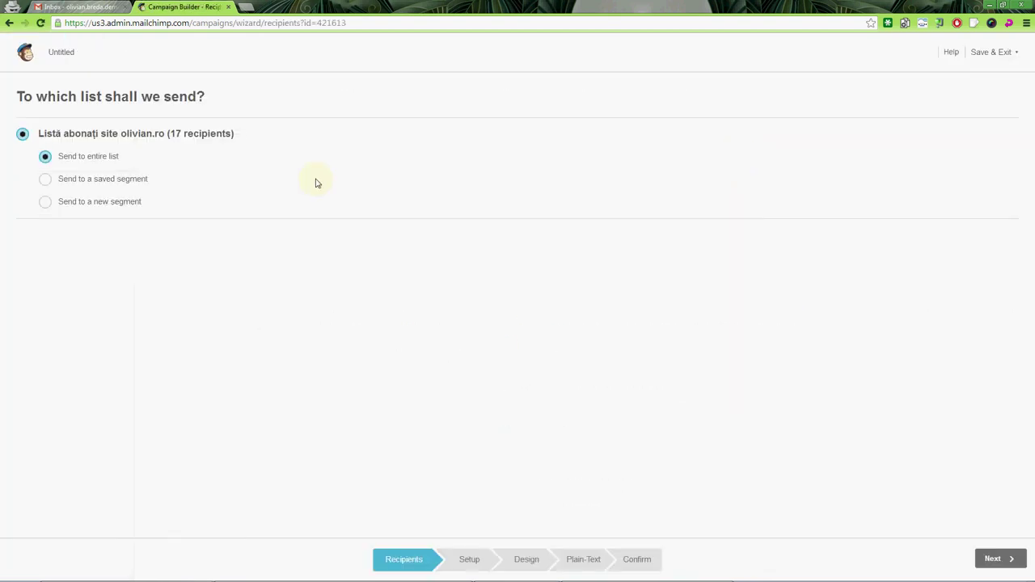
{"action": "left_click", "coordinate": [129, 179]}
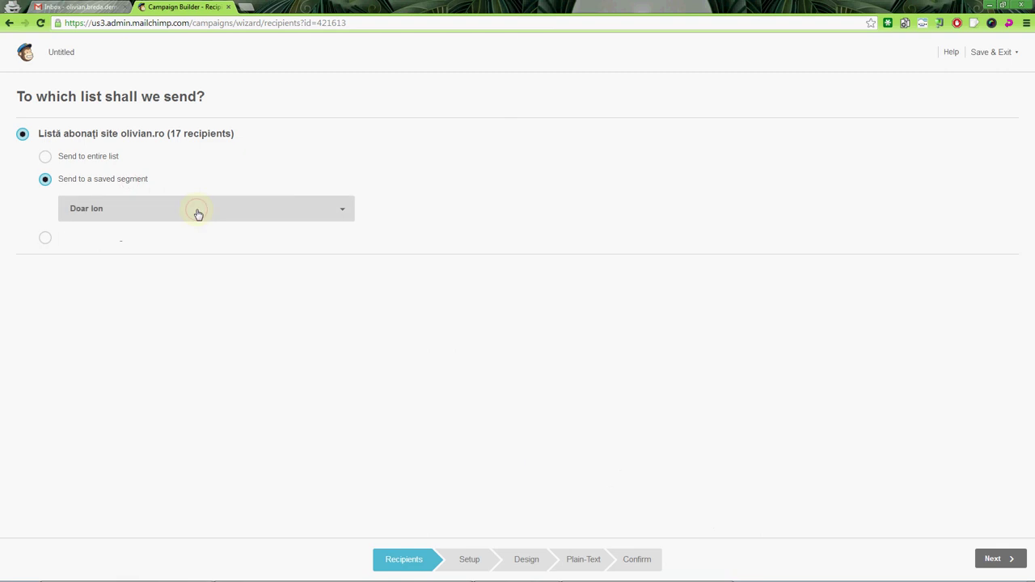
{"action": "left_click", "coordinate": [198, 212]}
{"action": "left_click", "coordinate": [175, 226]}
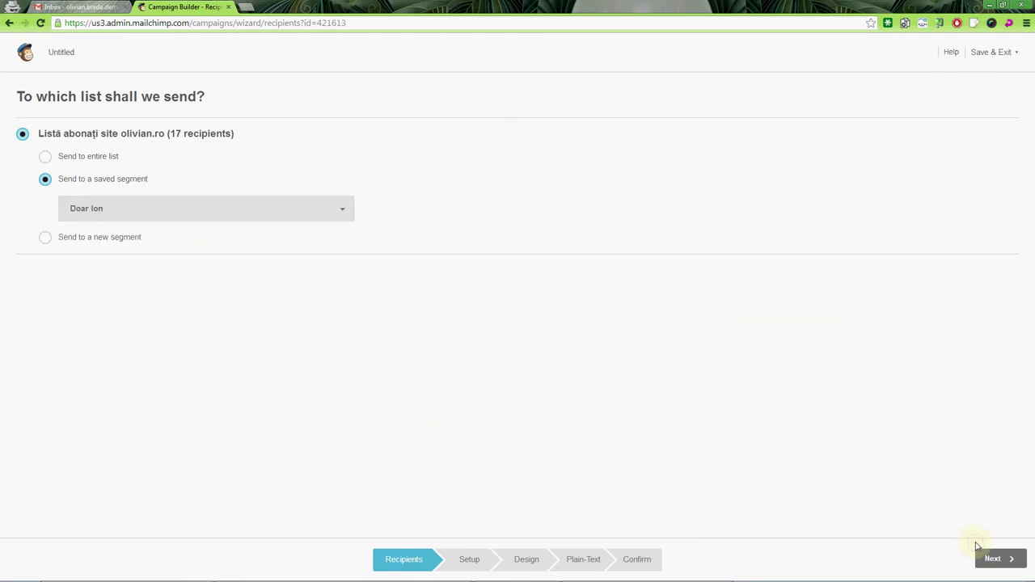
{"action": "left_click", "coordinate": [984, 556]}
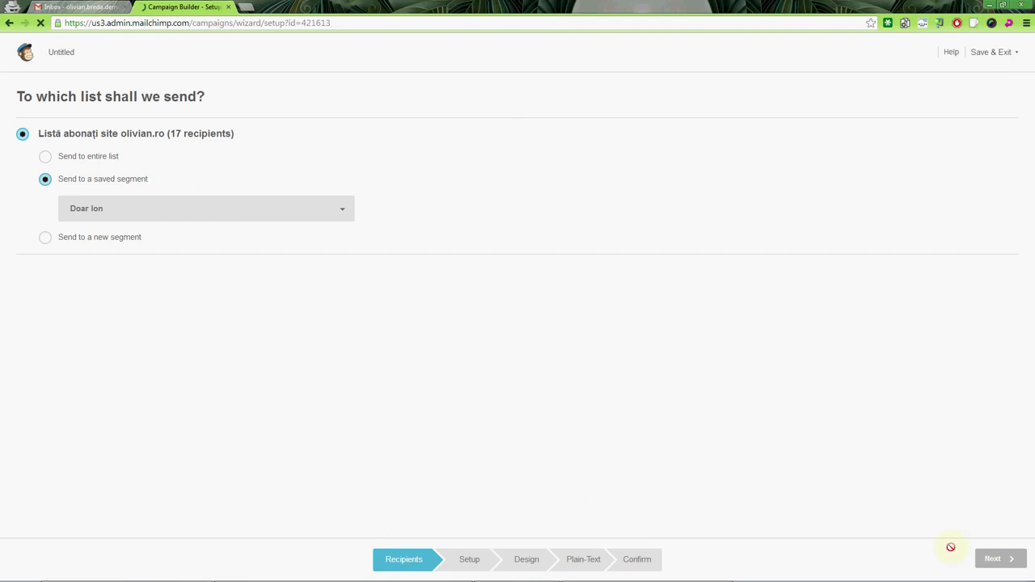
Step: Return to recipients, keep 'Doar Ion' selected, then go back to the campaign type choices
{"action": "left_click", "coordinate": [405, 567]}
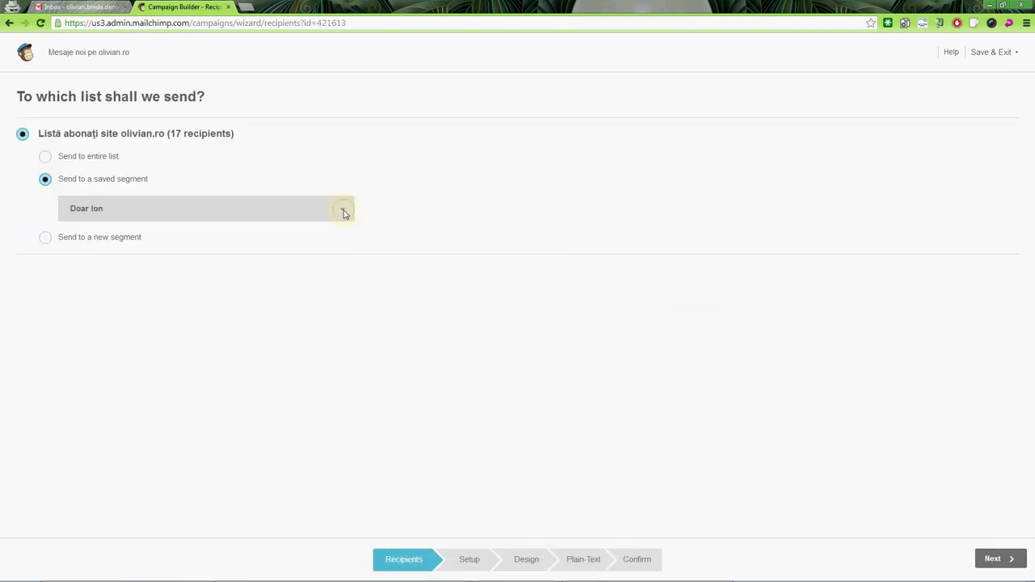
{"action": "left_click", "coordinate": [343, 210]}
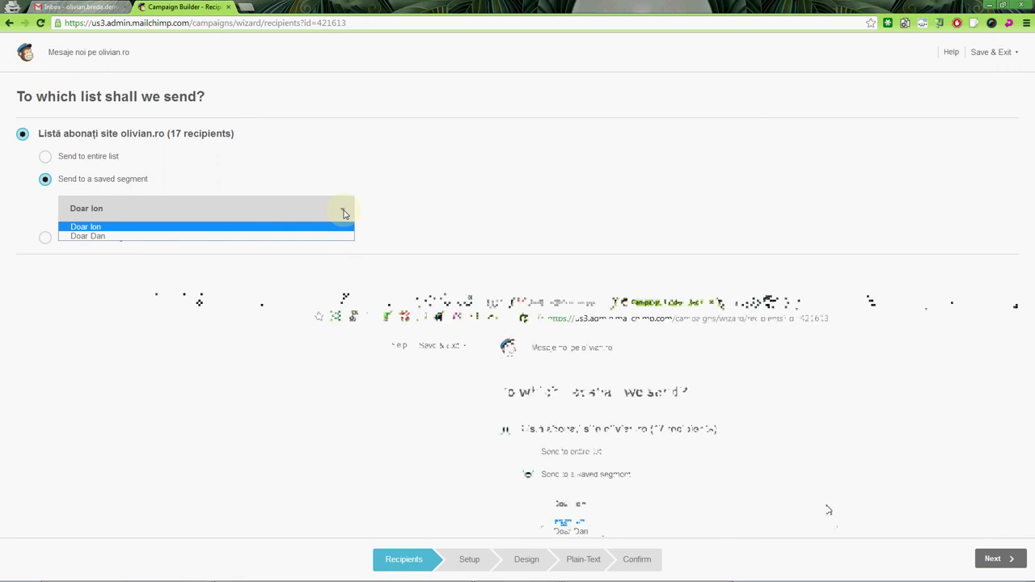
{"action": "left_click", "coordinate": [343, 213]}
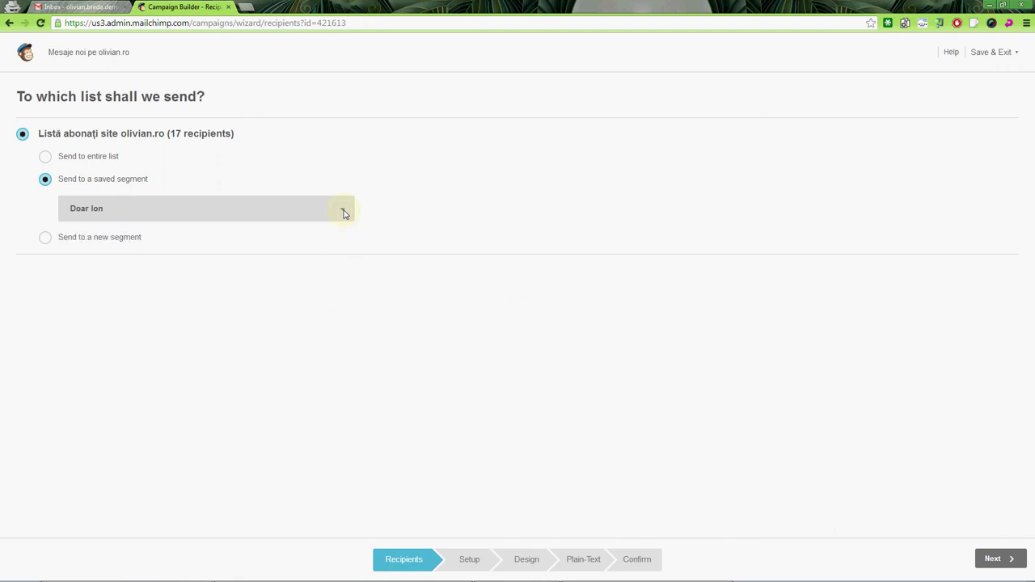
{"action": "left_click", "coordinate": [10, 23]}
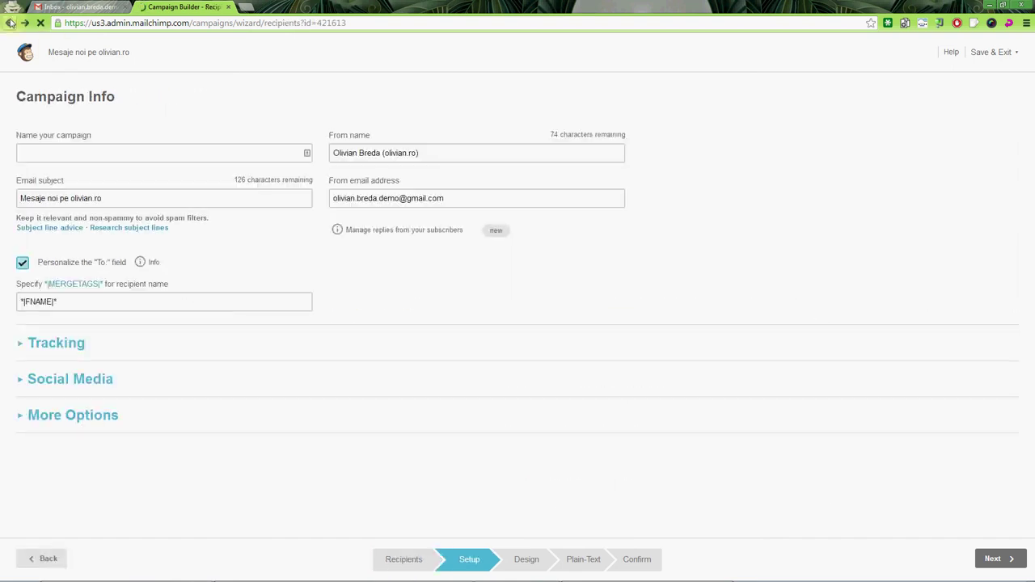
{"action": "left_click", "coordinate": [10, 22]}
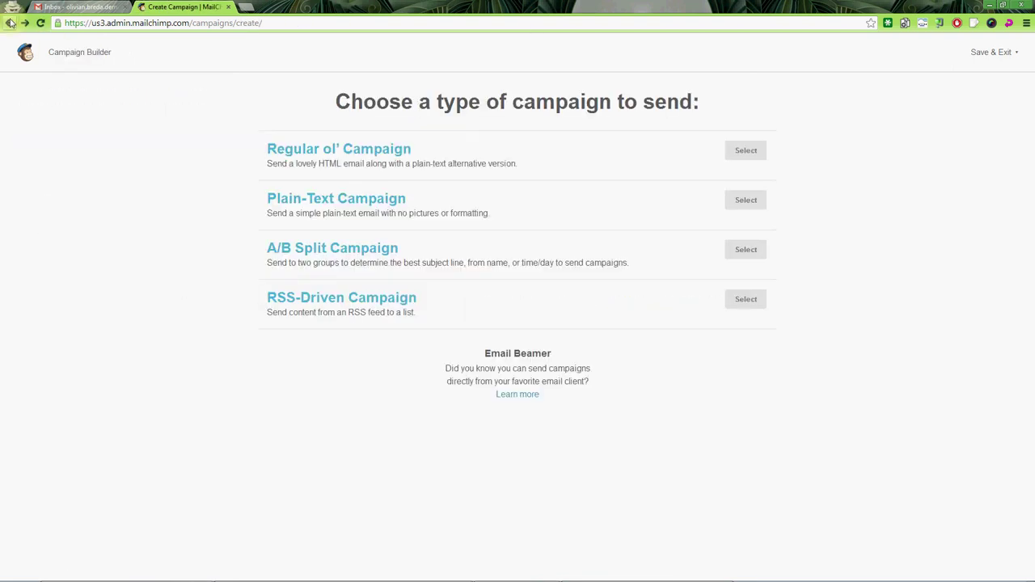